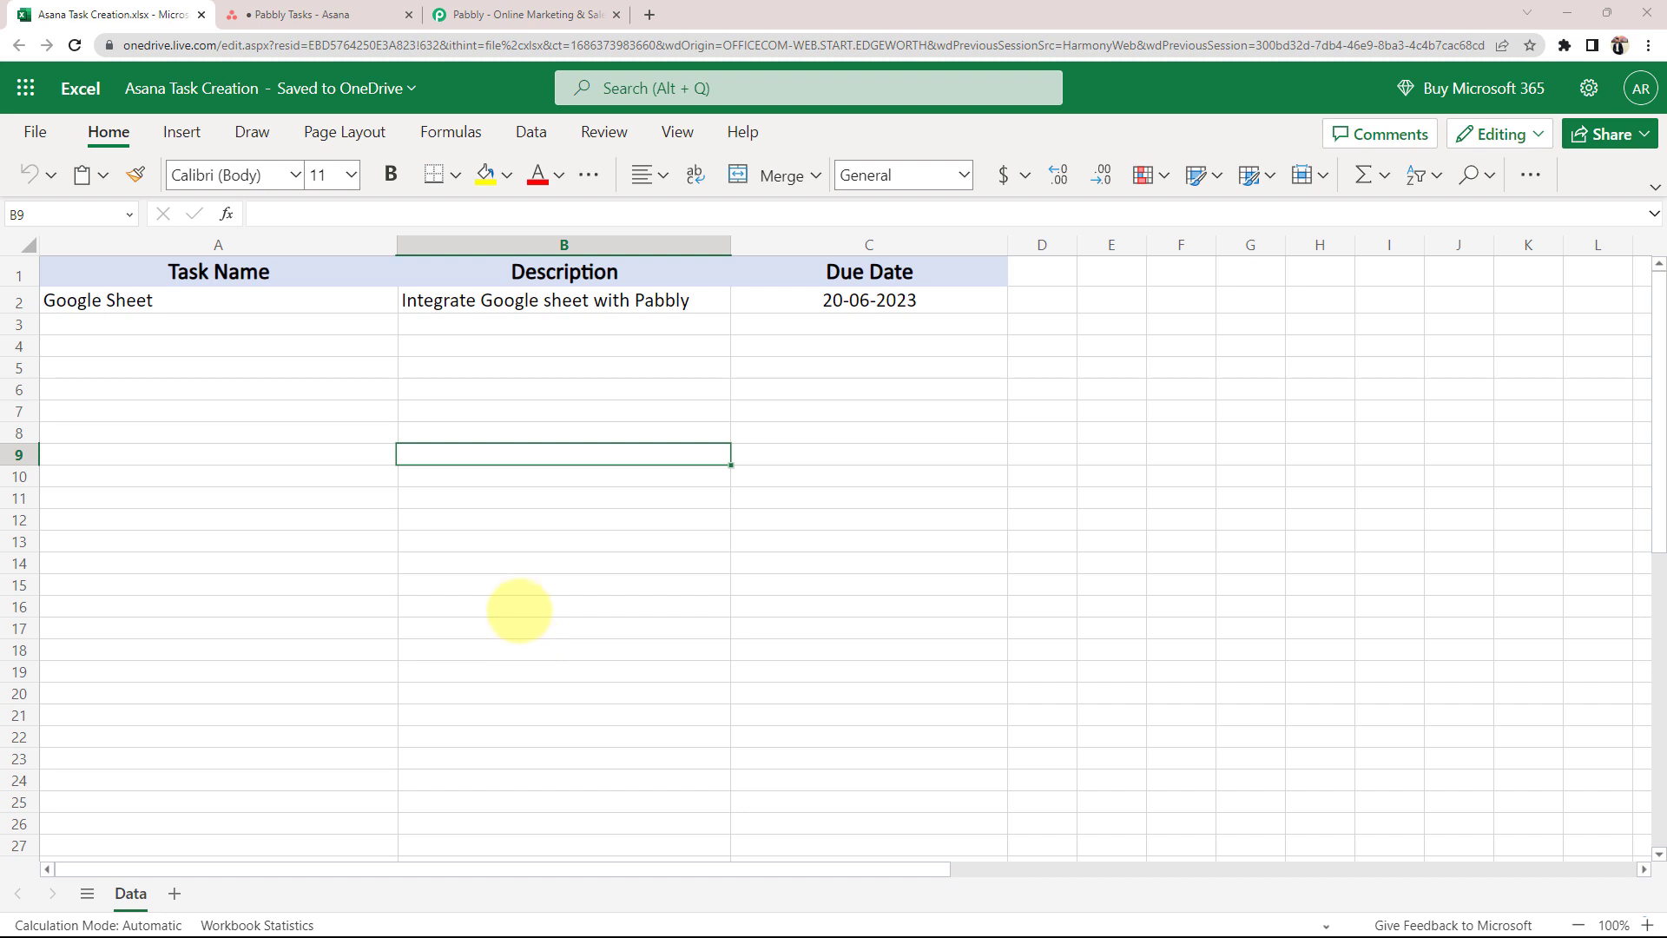
- Check the empty Asana Pabbly Tasks project and select cell A3, then bring up the Pabbly website
left_click(300, 15)
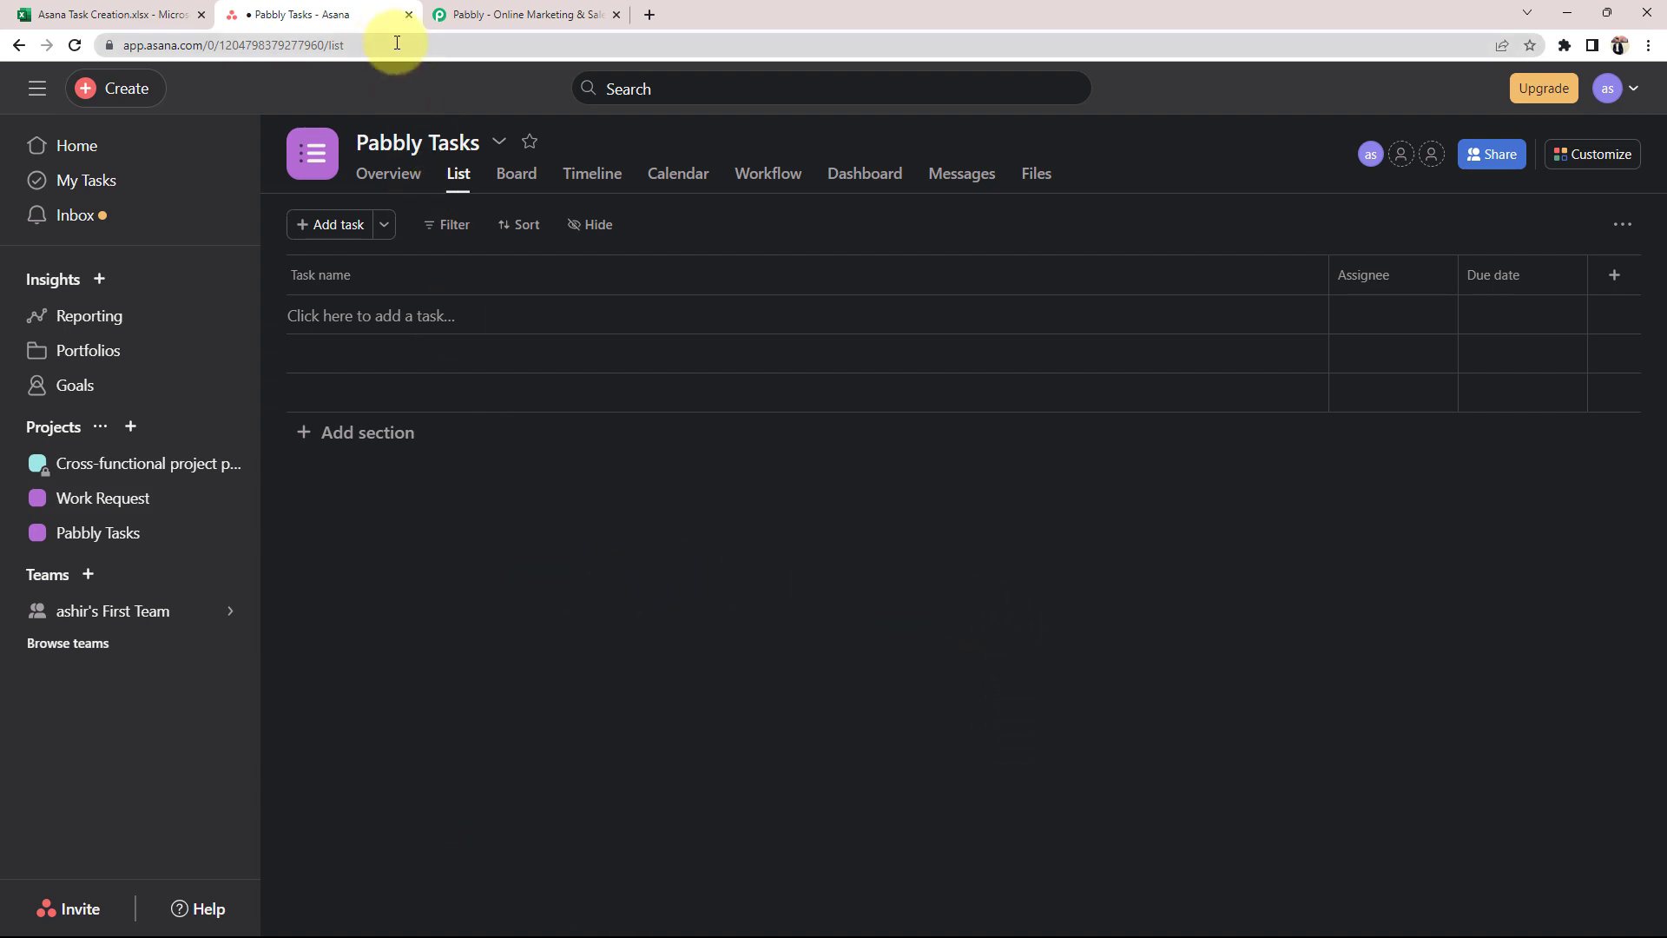
left_click(130, 15)
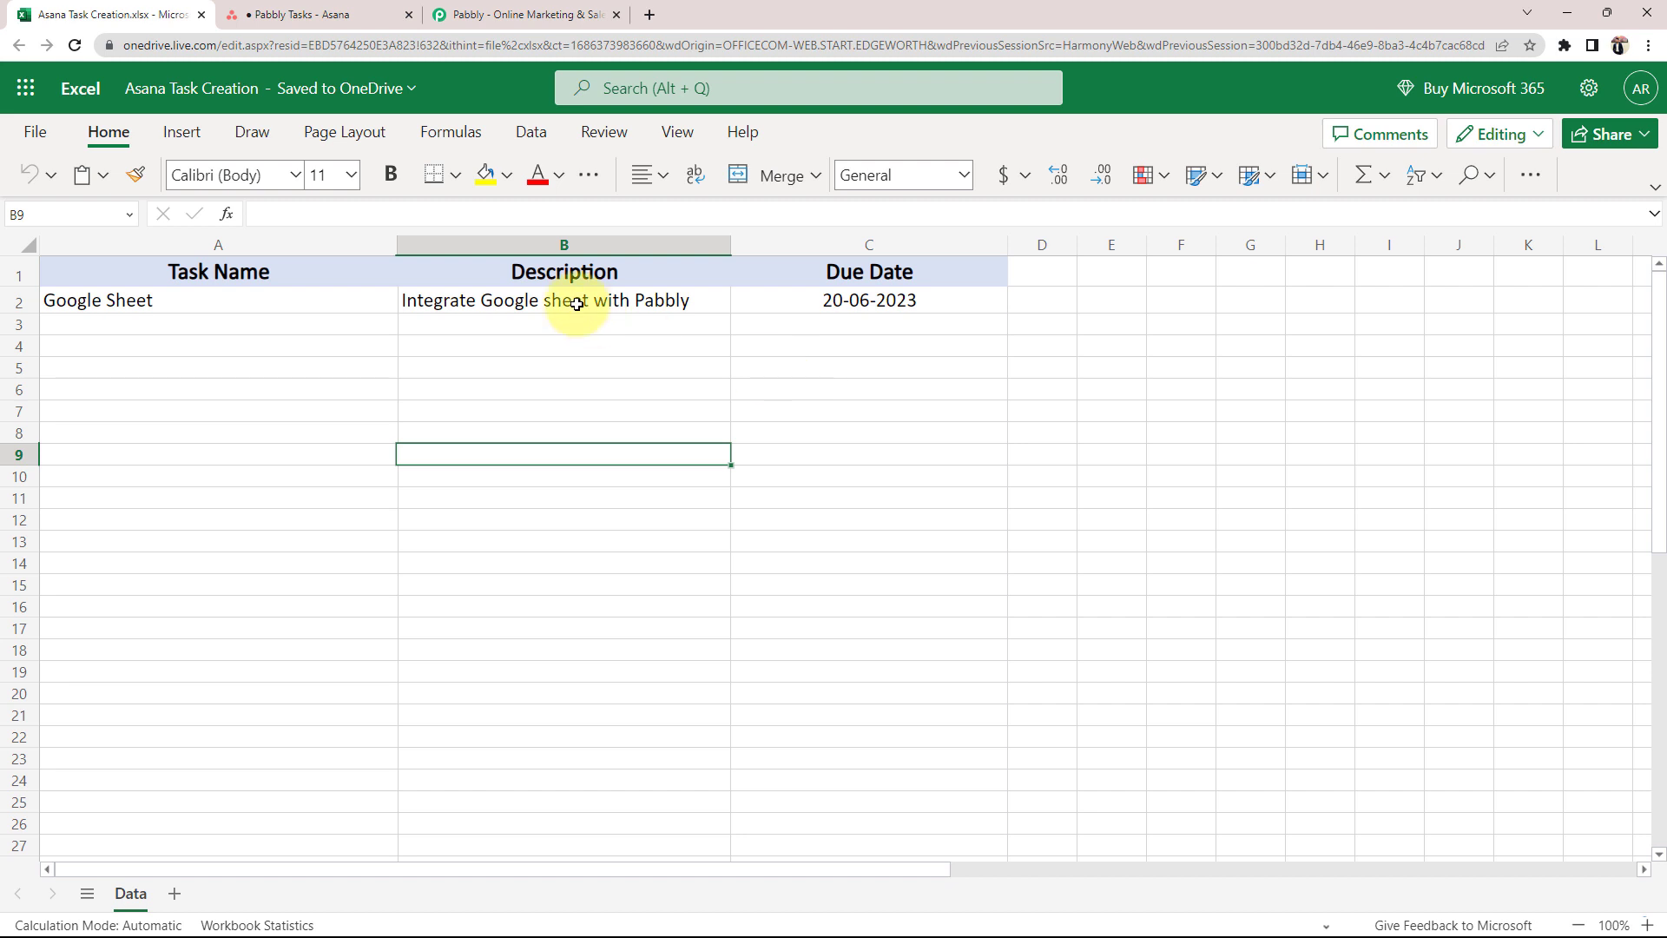
left_click(111, 327)
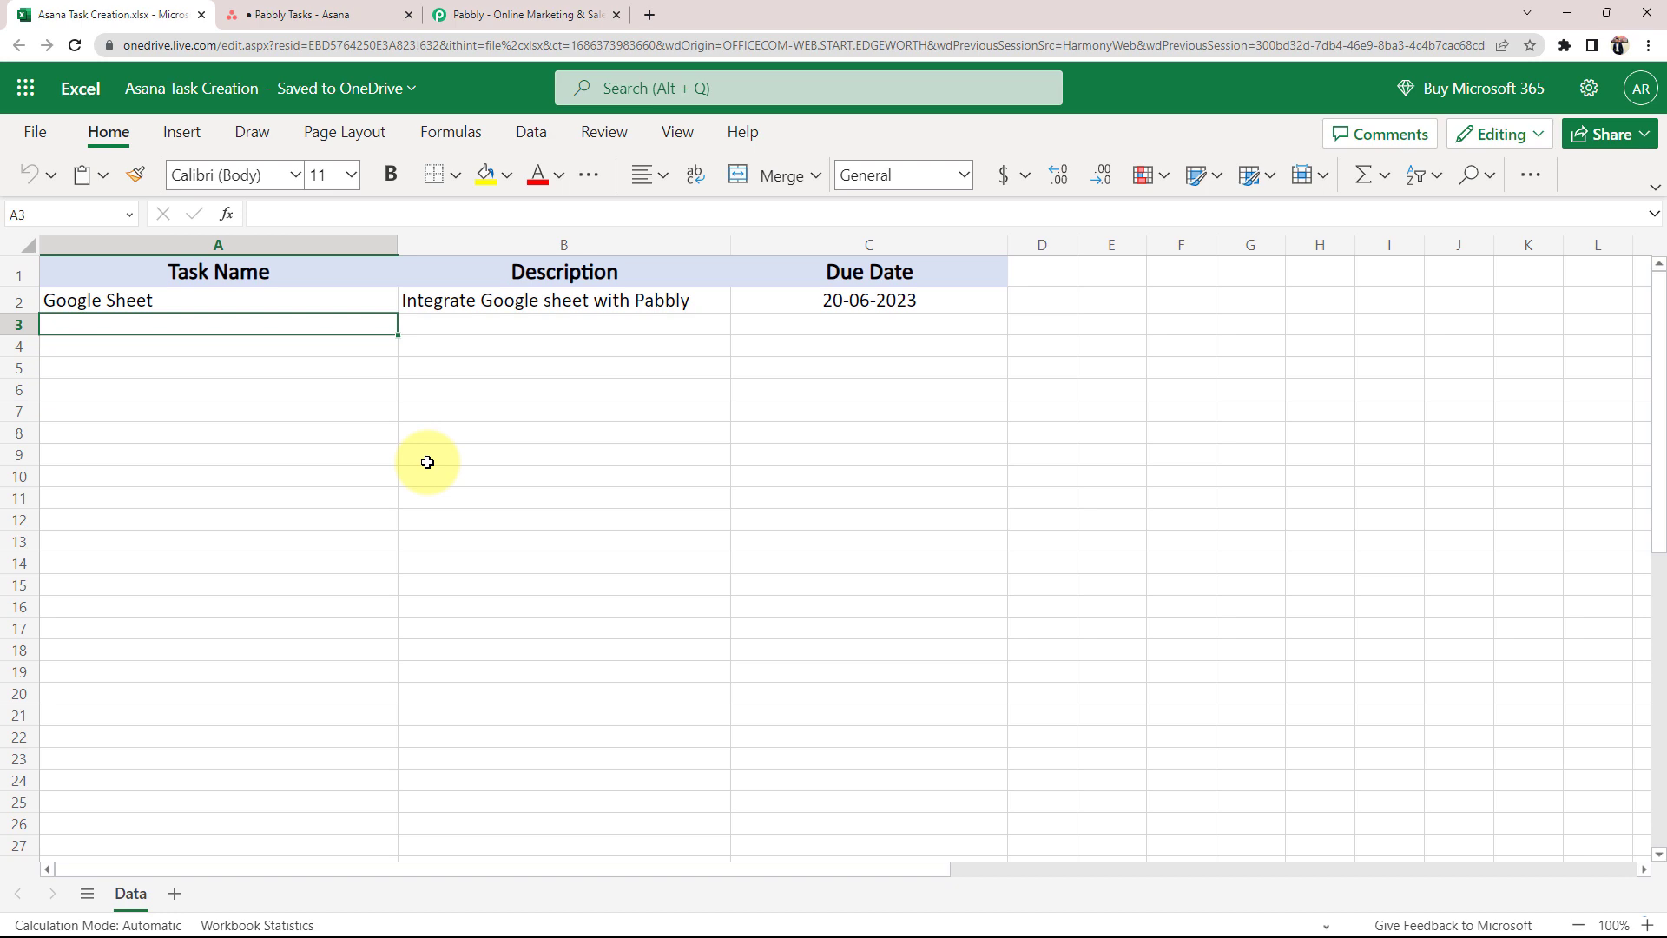
left_click(323, 14)
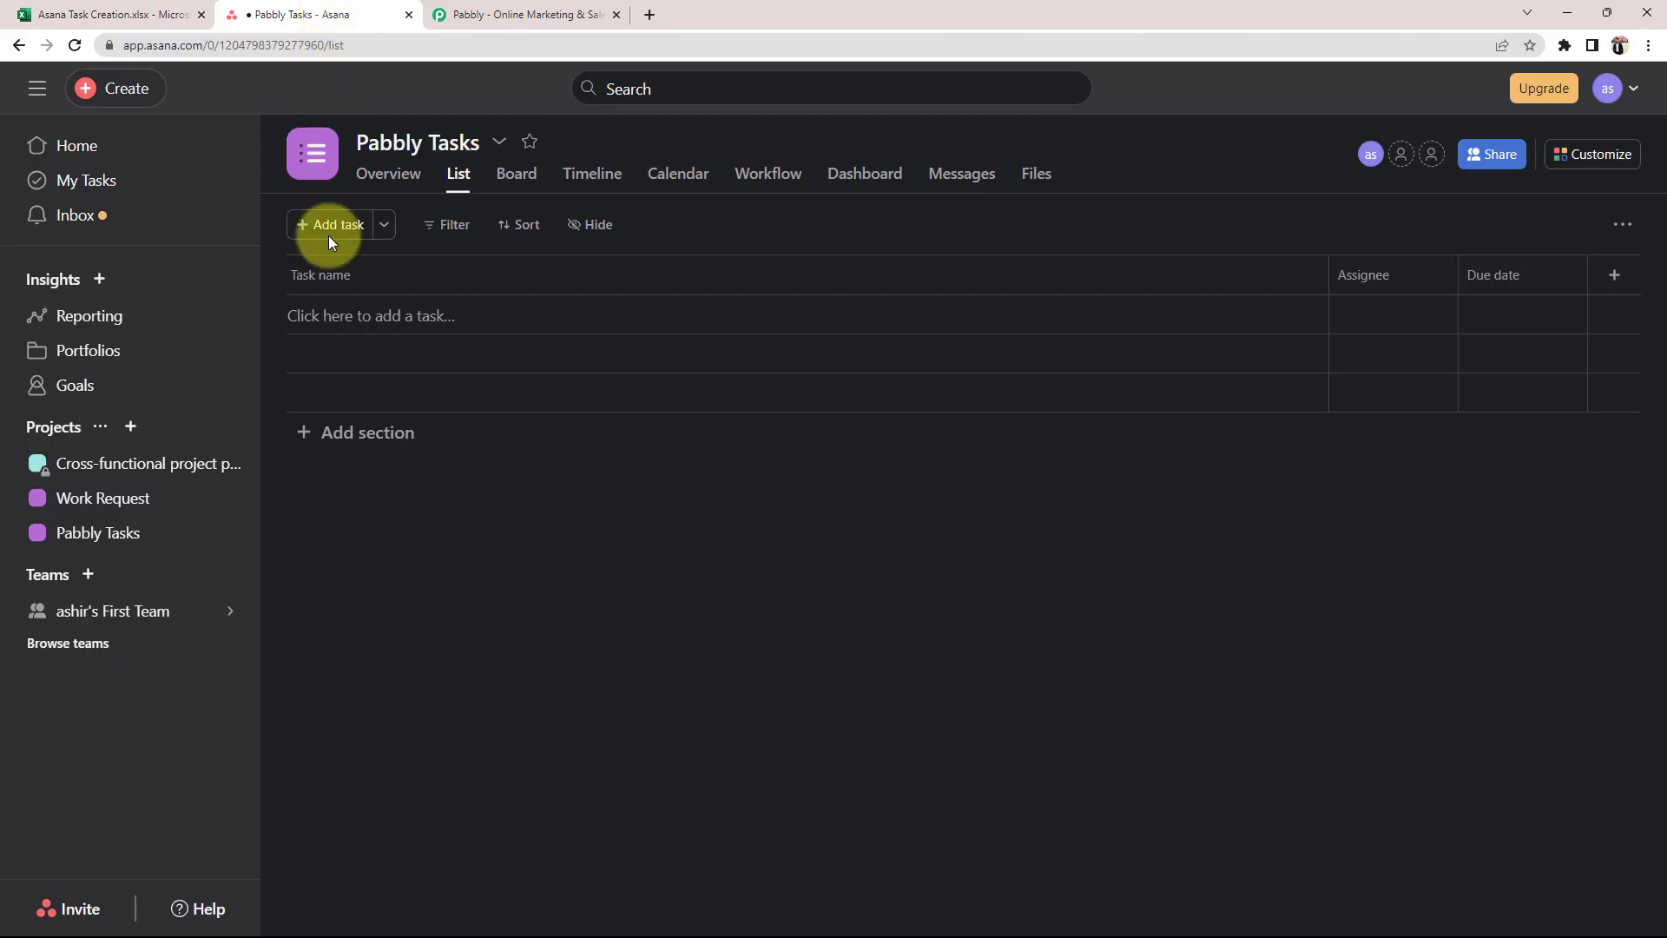
left_click(508, 14)
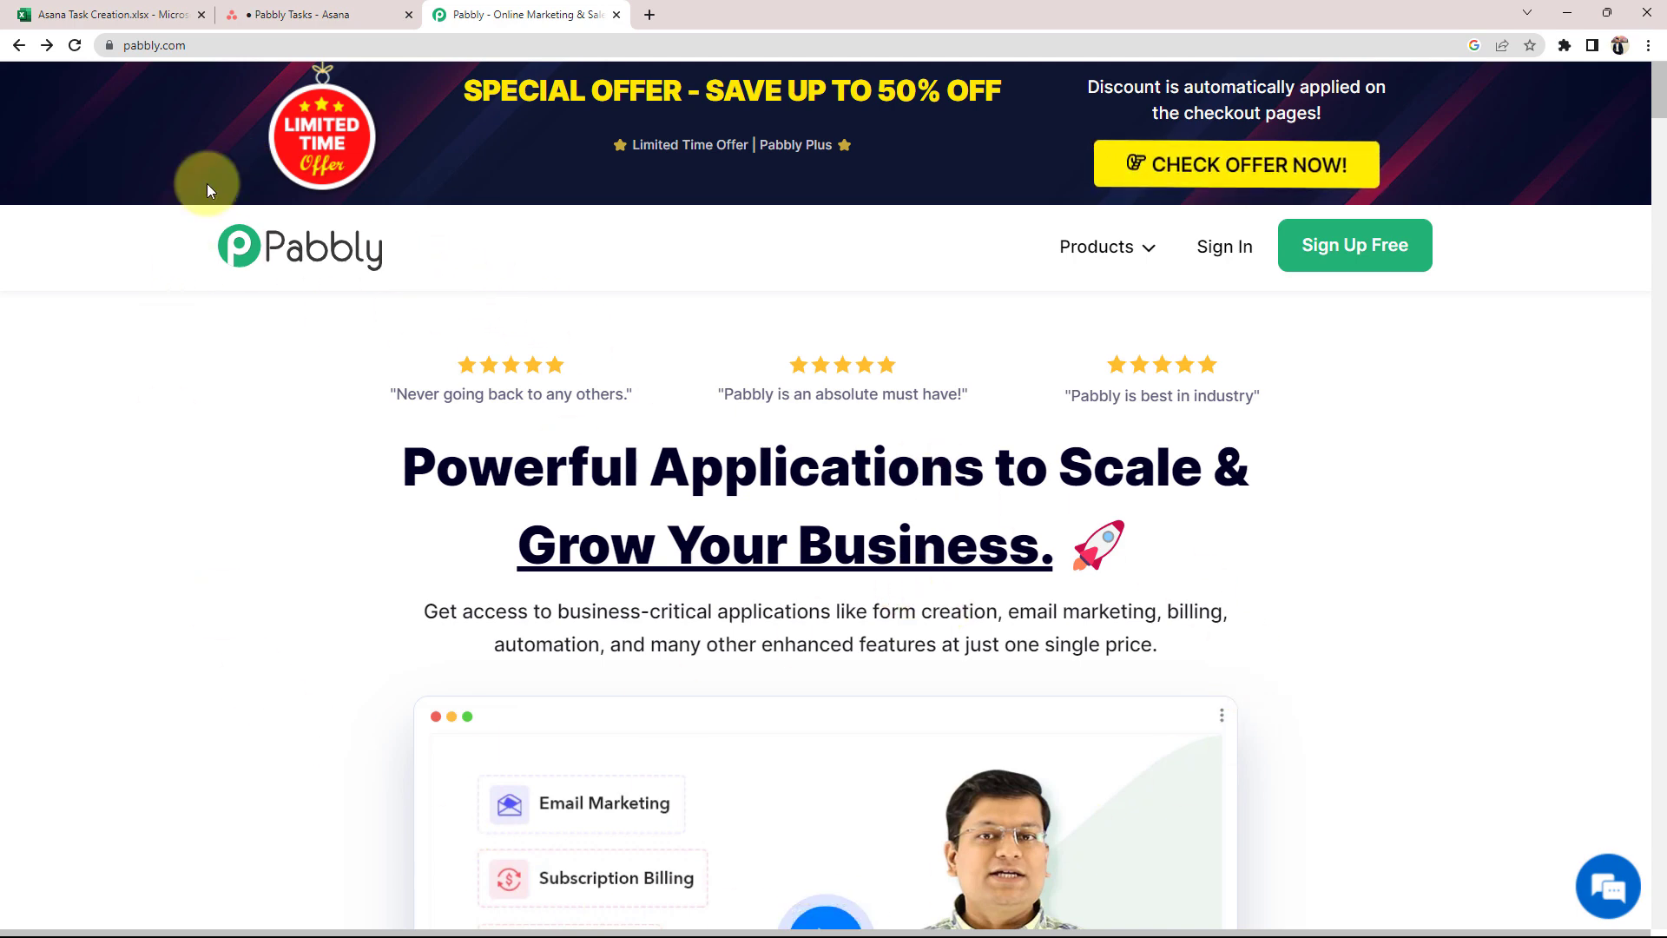
- Return to the Pabbly website and dismiss the discount offer popup
left_click(348, 14)
left_click(104, 9)
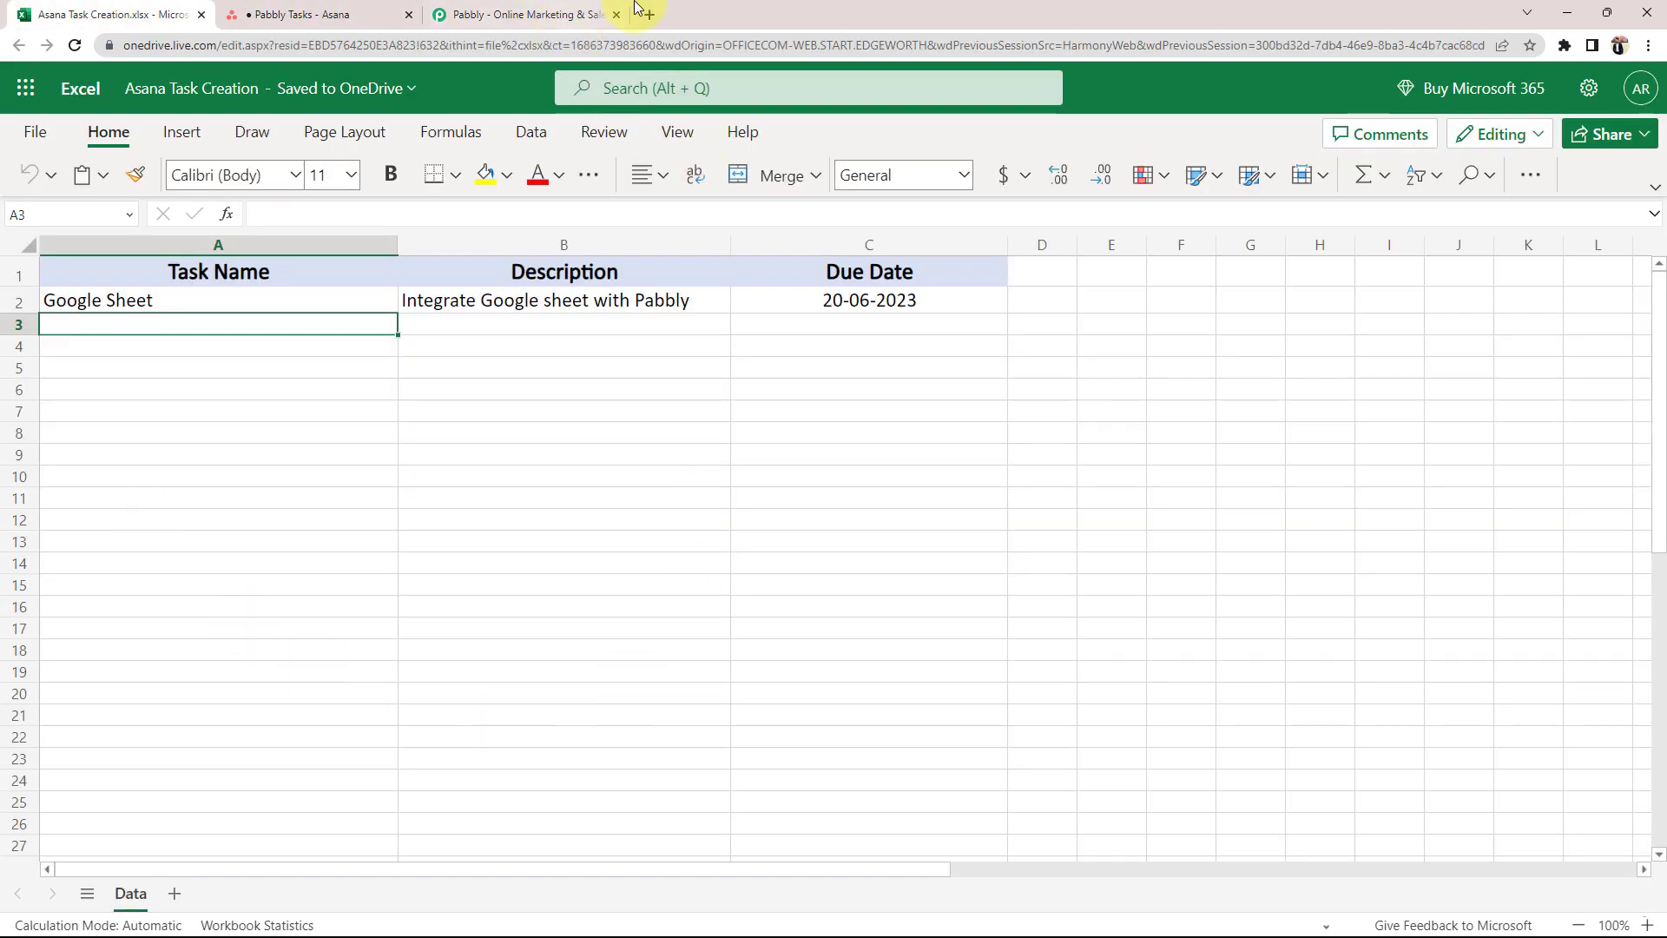
left_click(578, 14)
left_click(1135, 129)
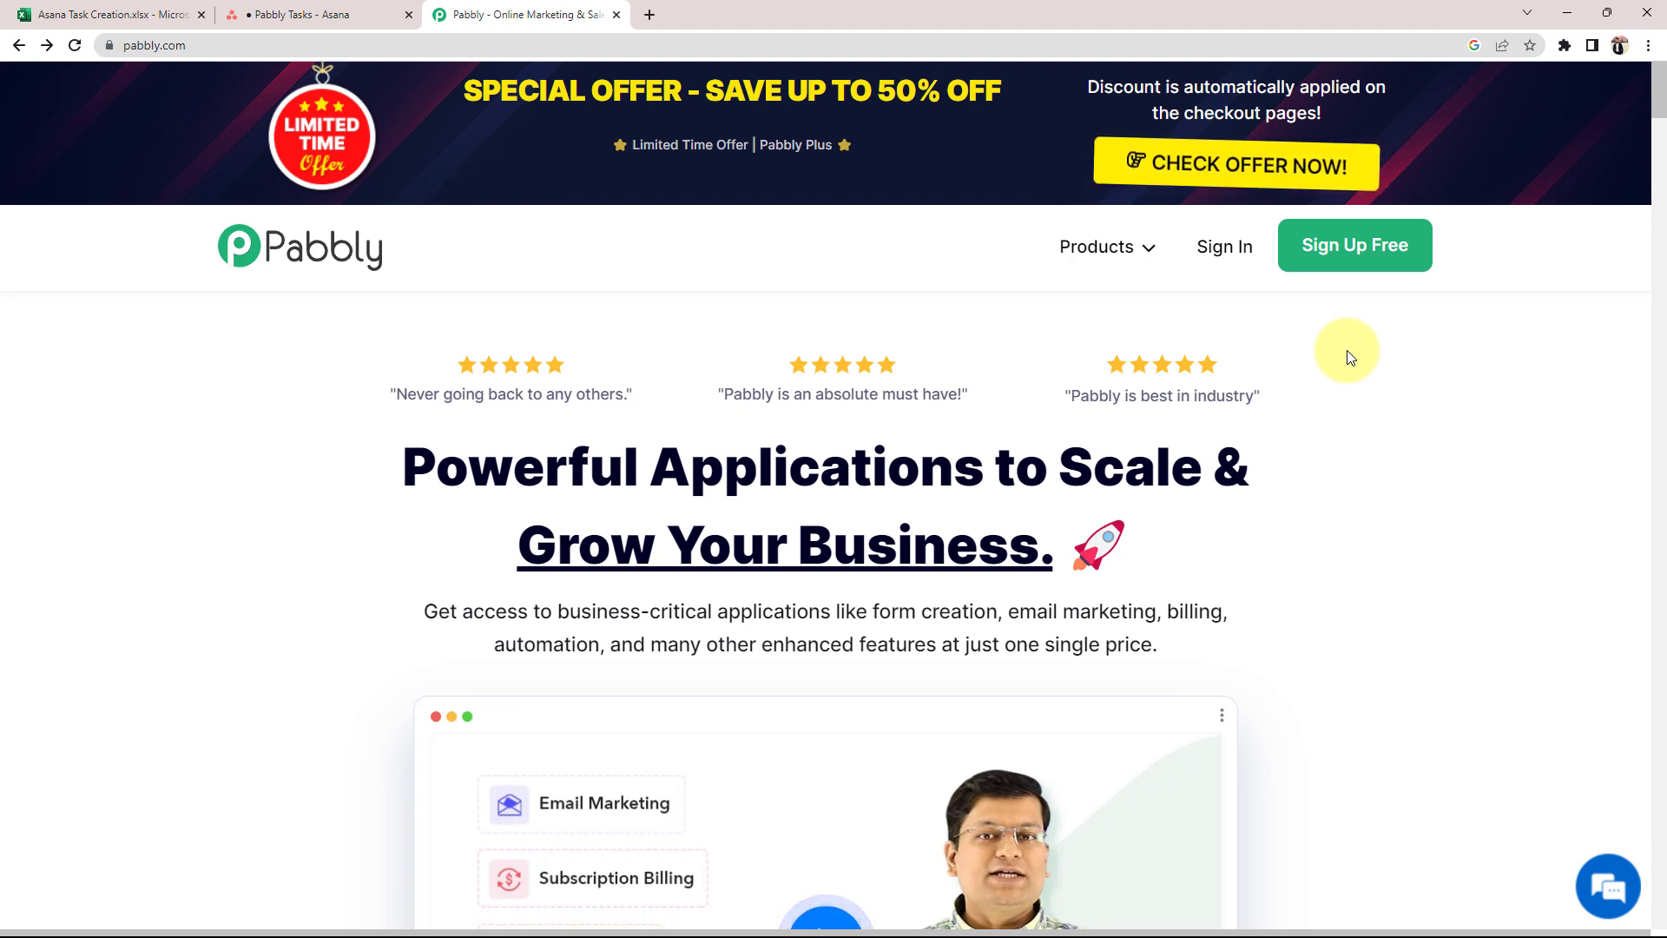
- Sign in to Pabbly and launch Pabbly Connect from the apps page
left_click(1213, 270)
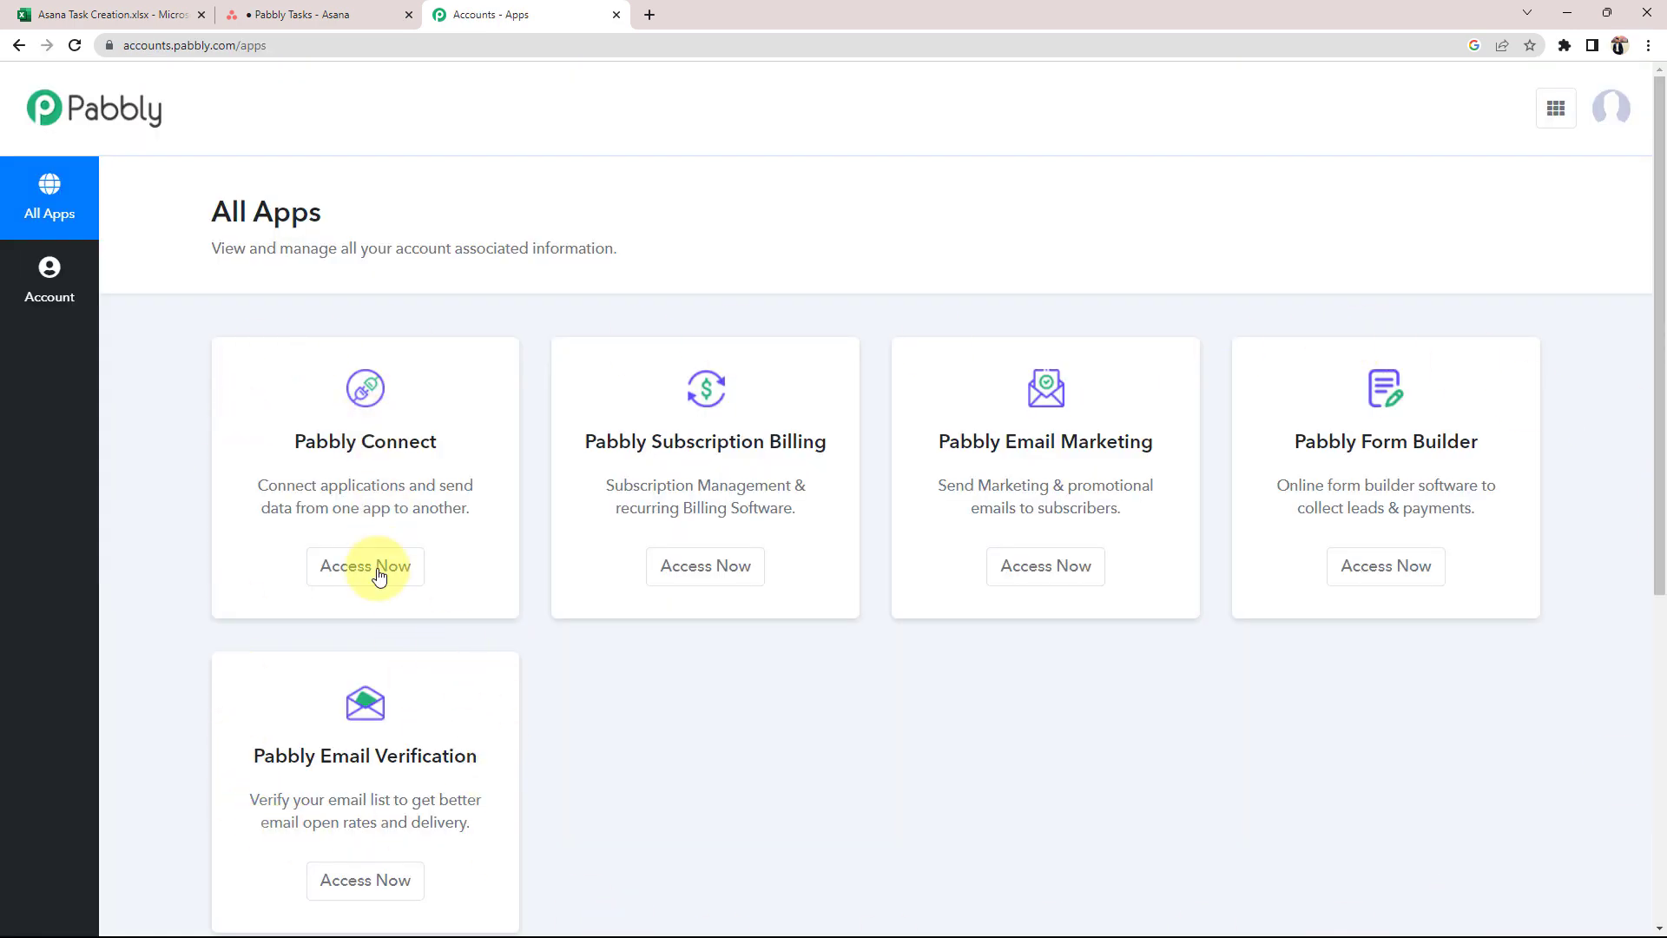
left_click_drag(298, 441, 436, 441)
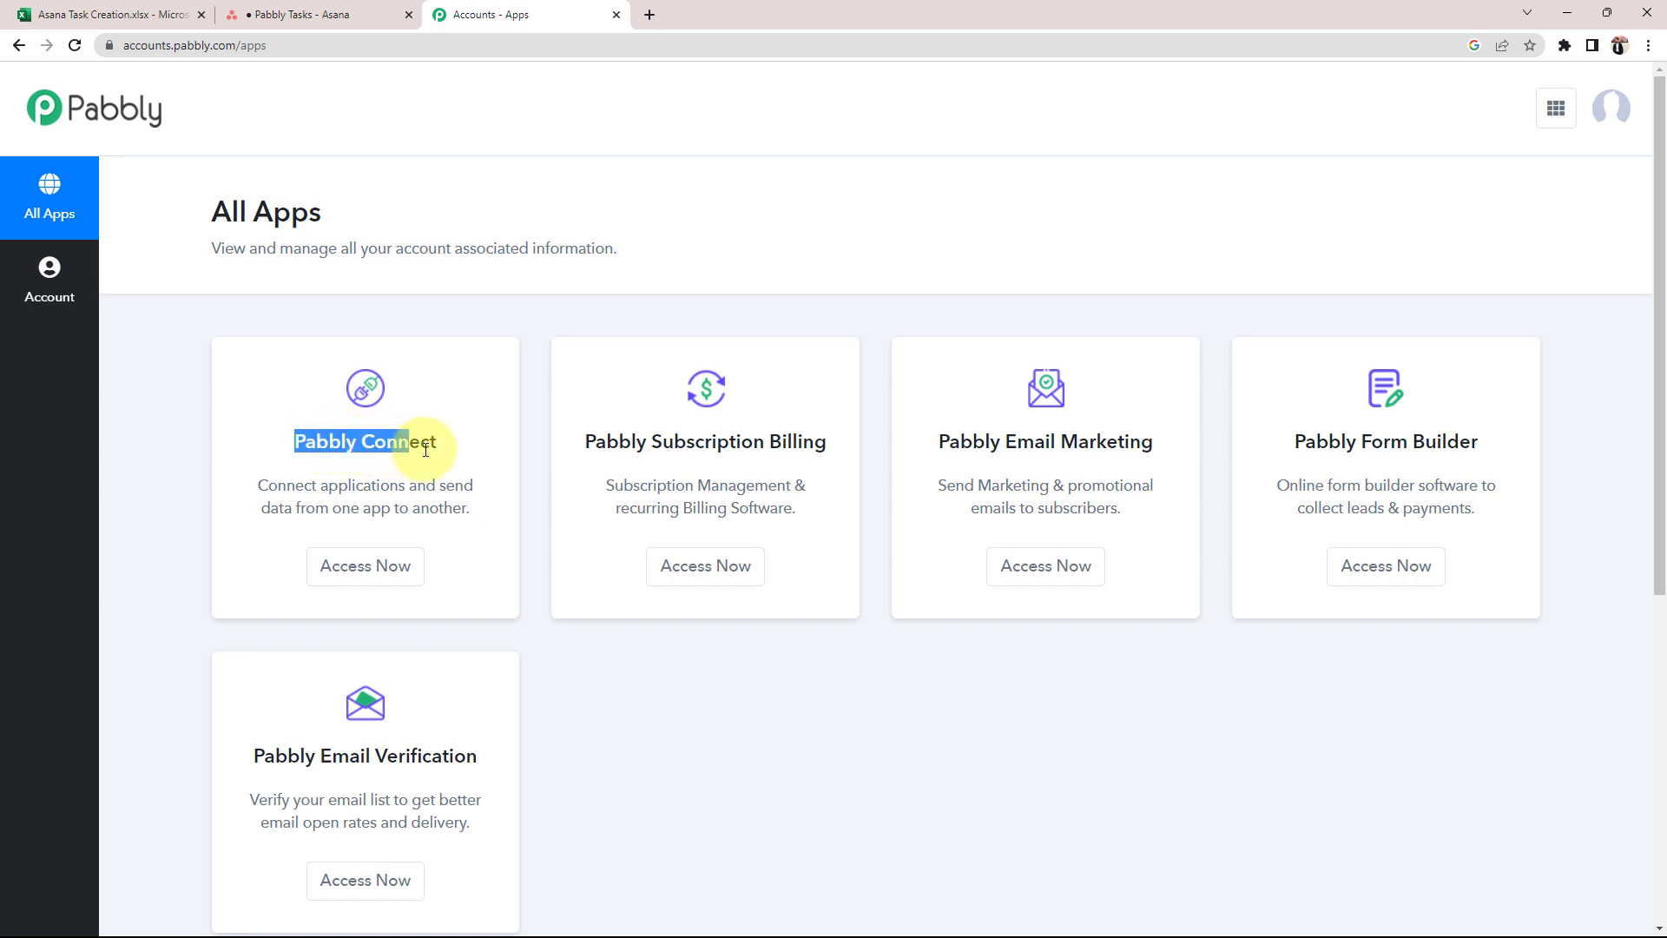
left_click(736, 762)
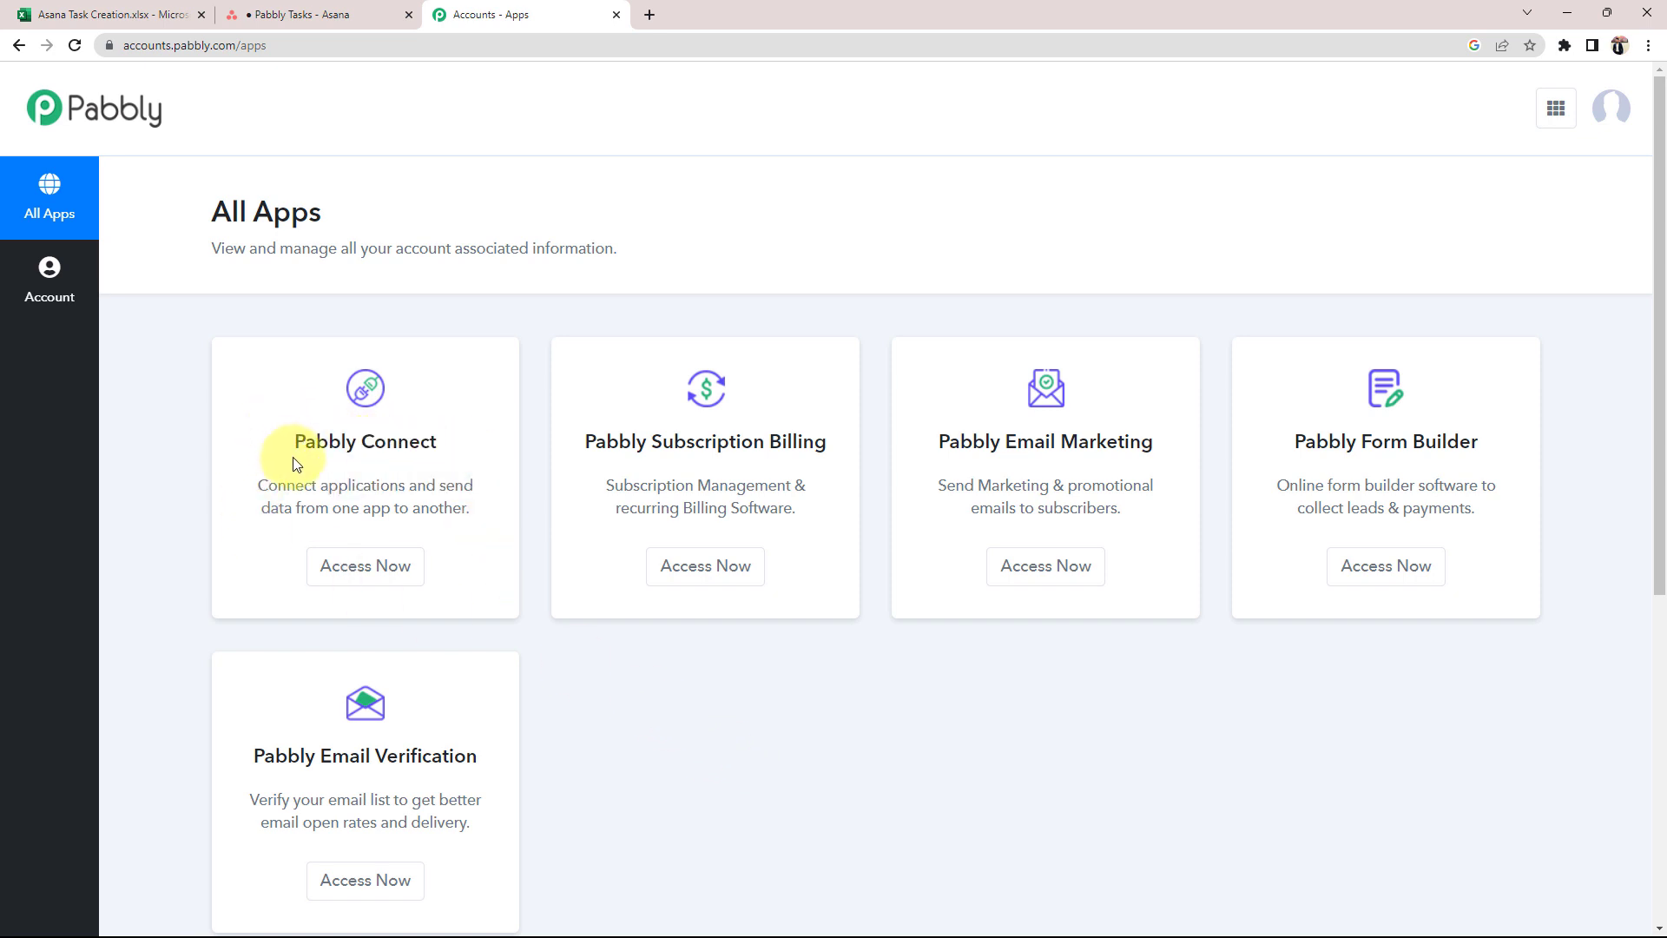
left_click(343, 569)
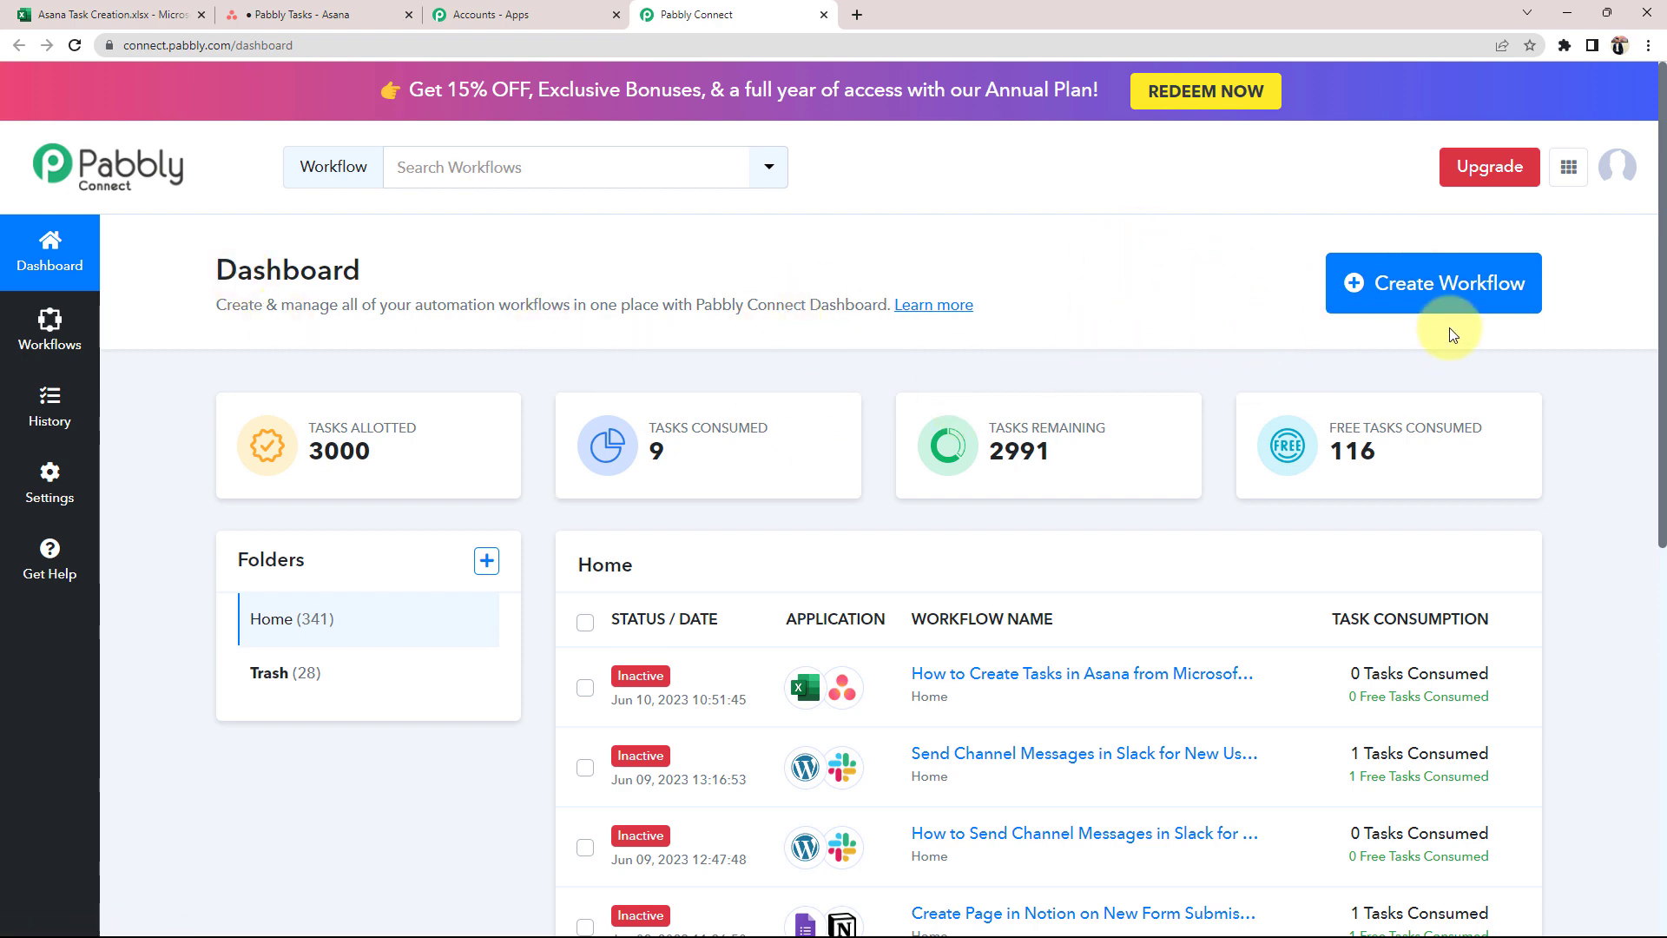
- Start a new workflow and name it 'Create Tasks in Asana from Microsoft Excel'
left_click(1410, 308)
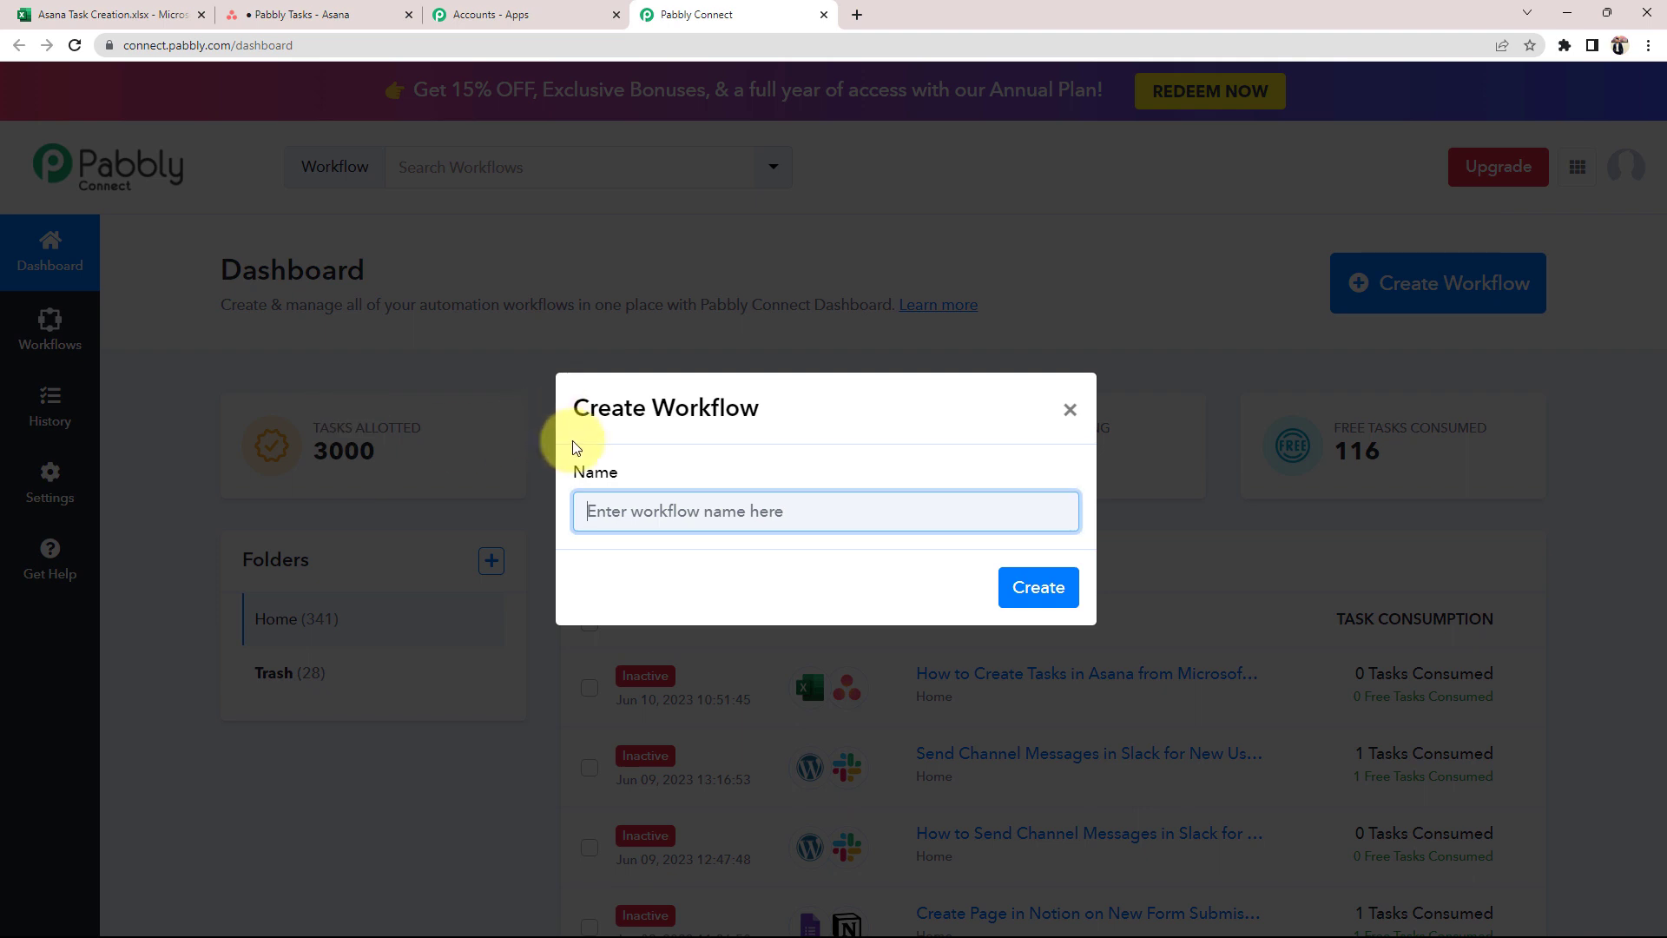
left_click(716, 513)
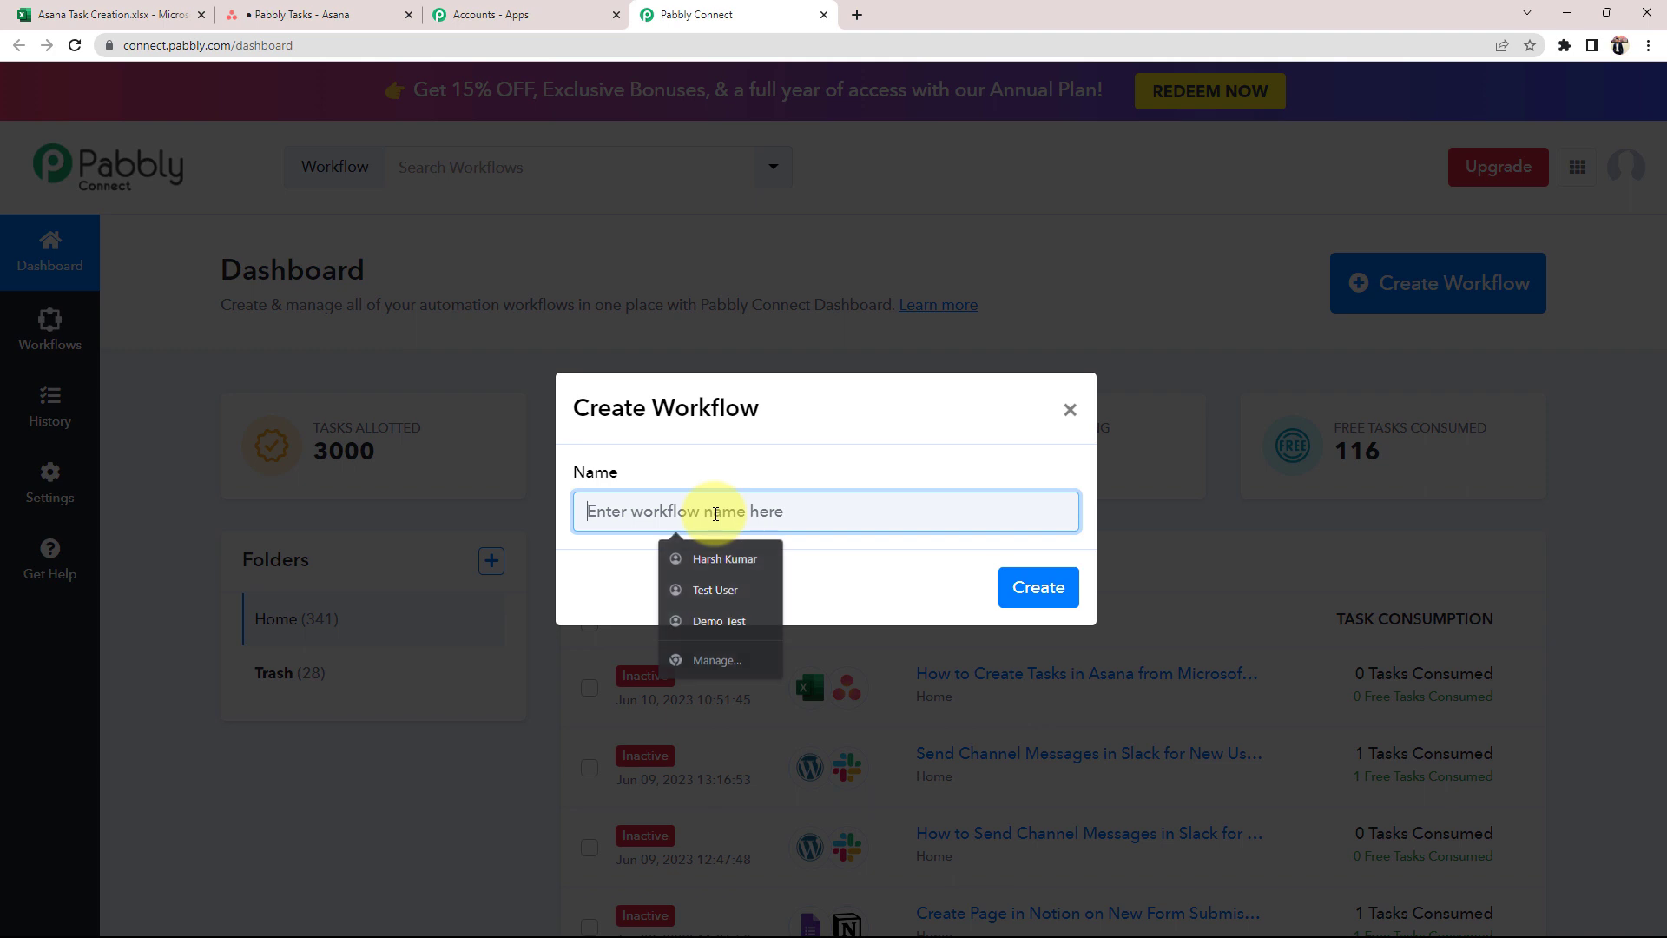
left_click(715, 513)
type("Create Tasks in Asana from Microsoft Excel")
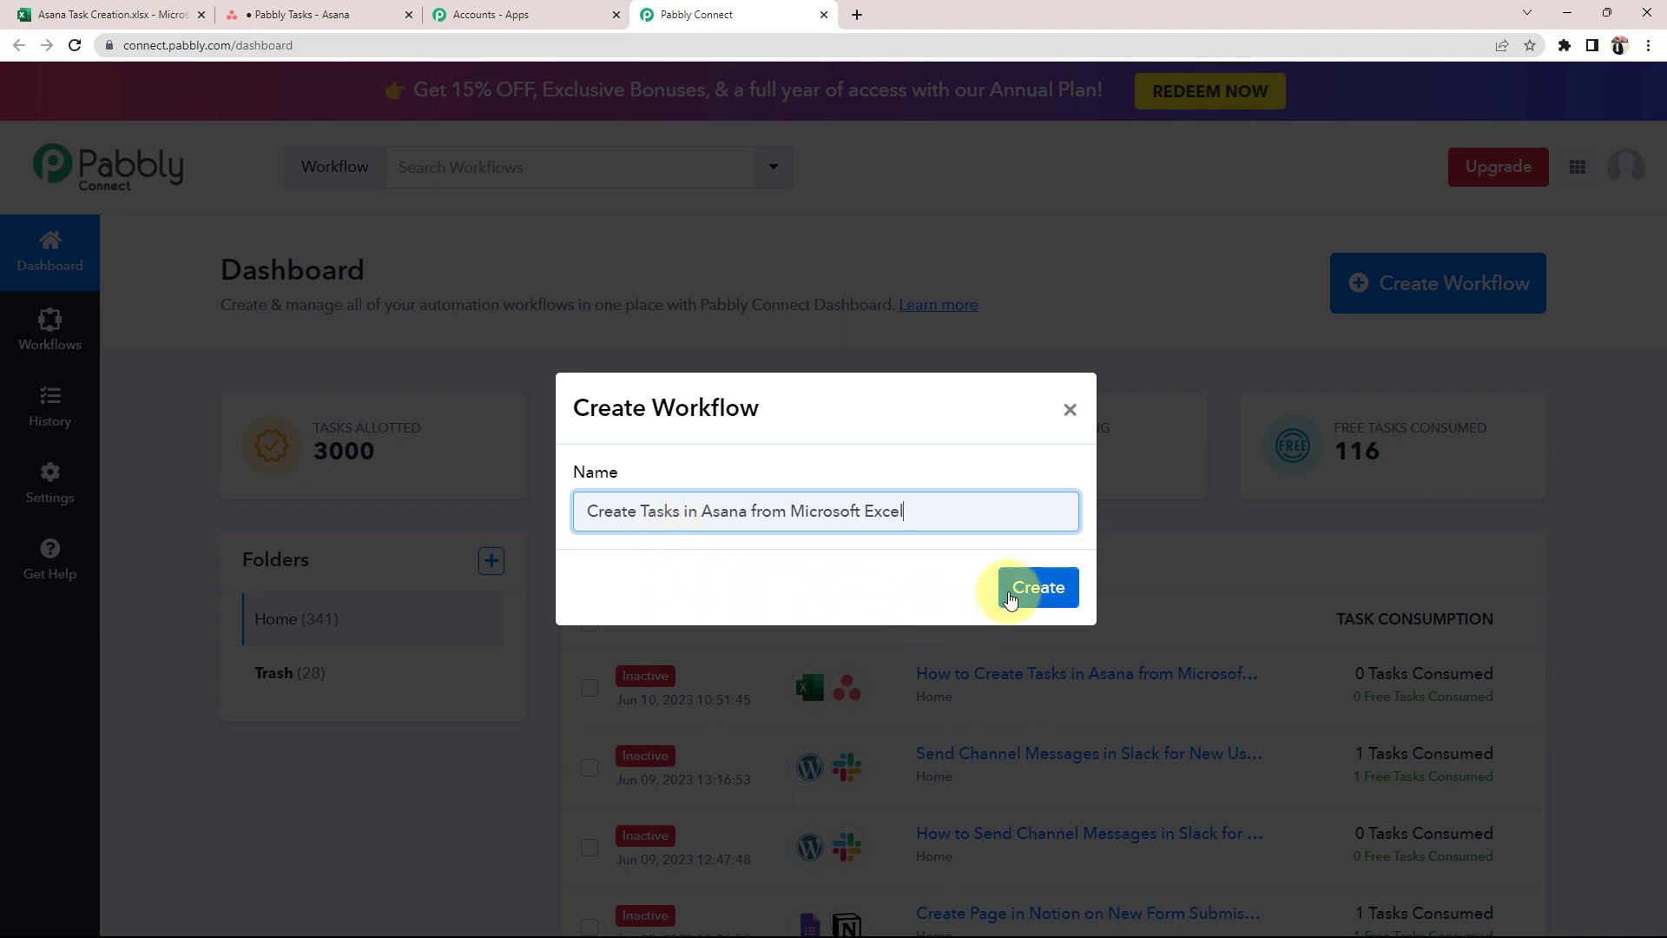
left_click(1036, 586)
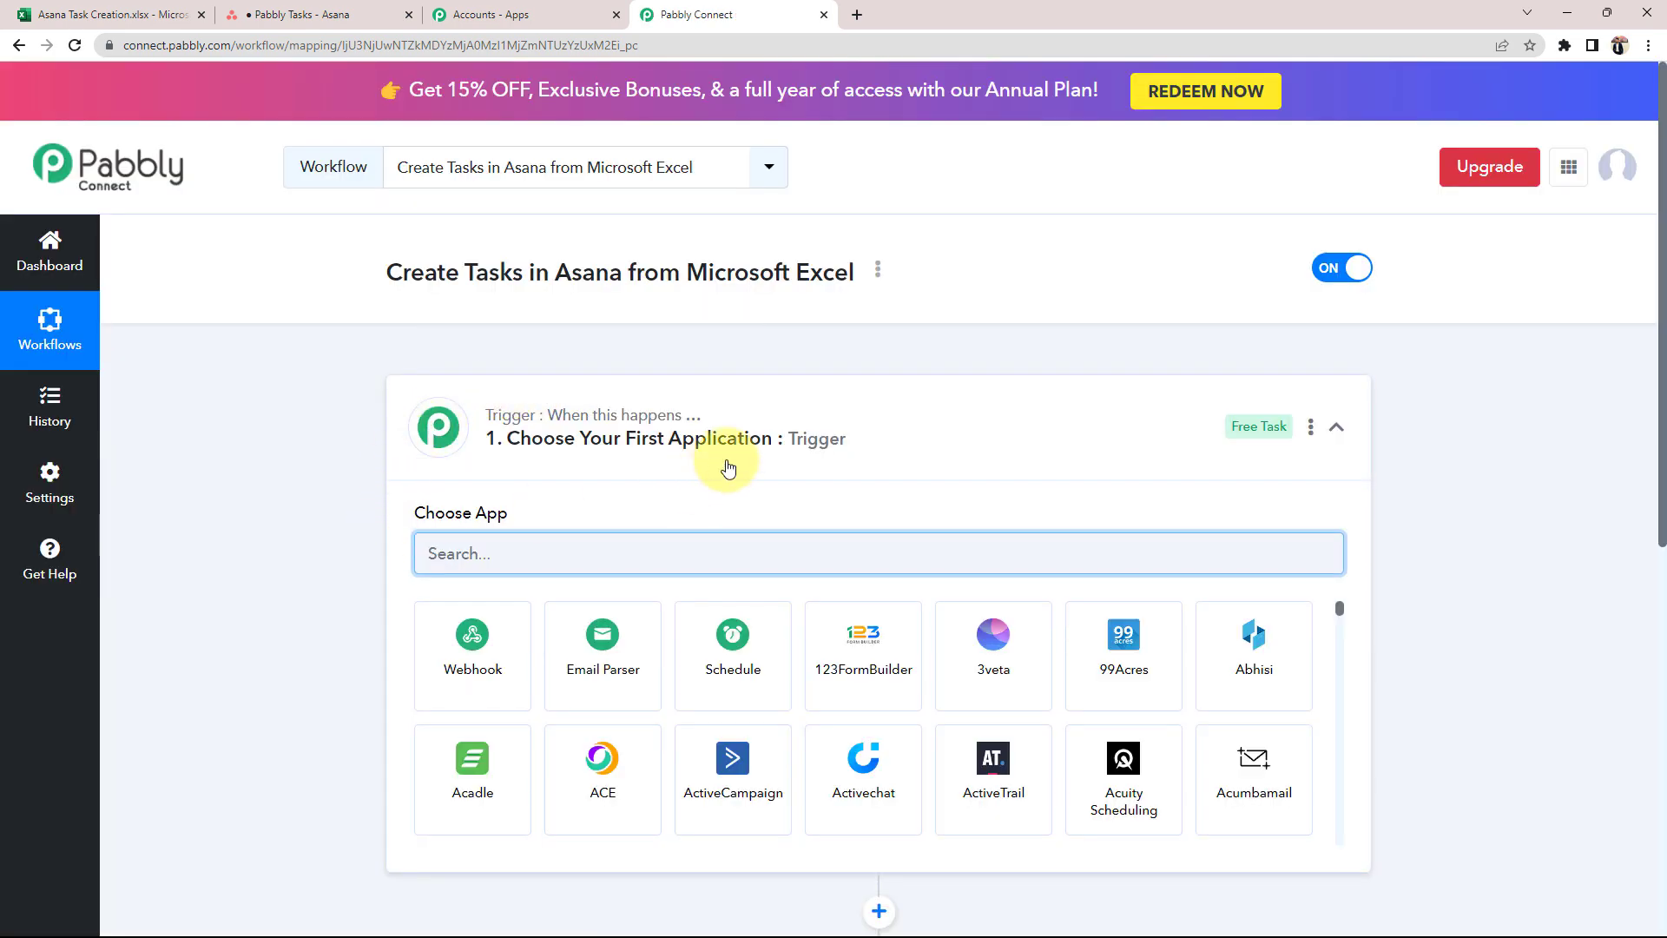
- Search 'micro' and pick Microsoft Excel as the trigger app
left_click(692, 420)
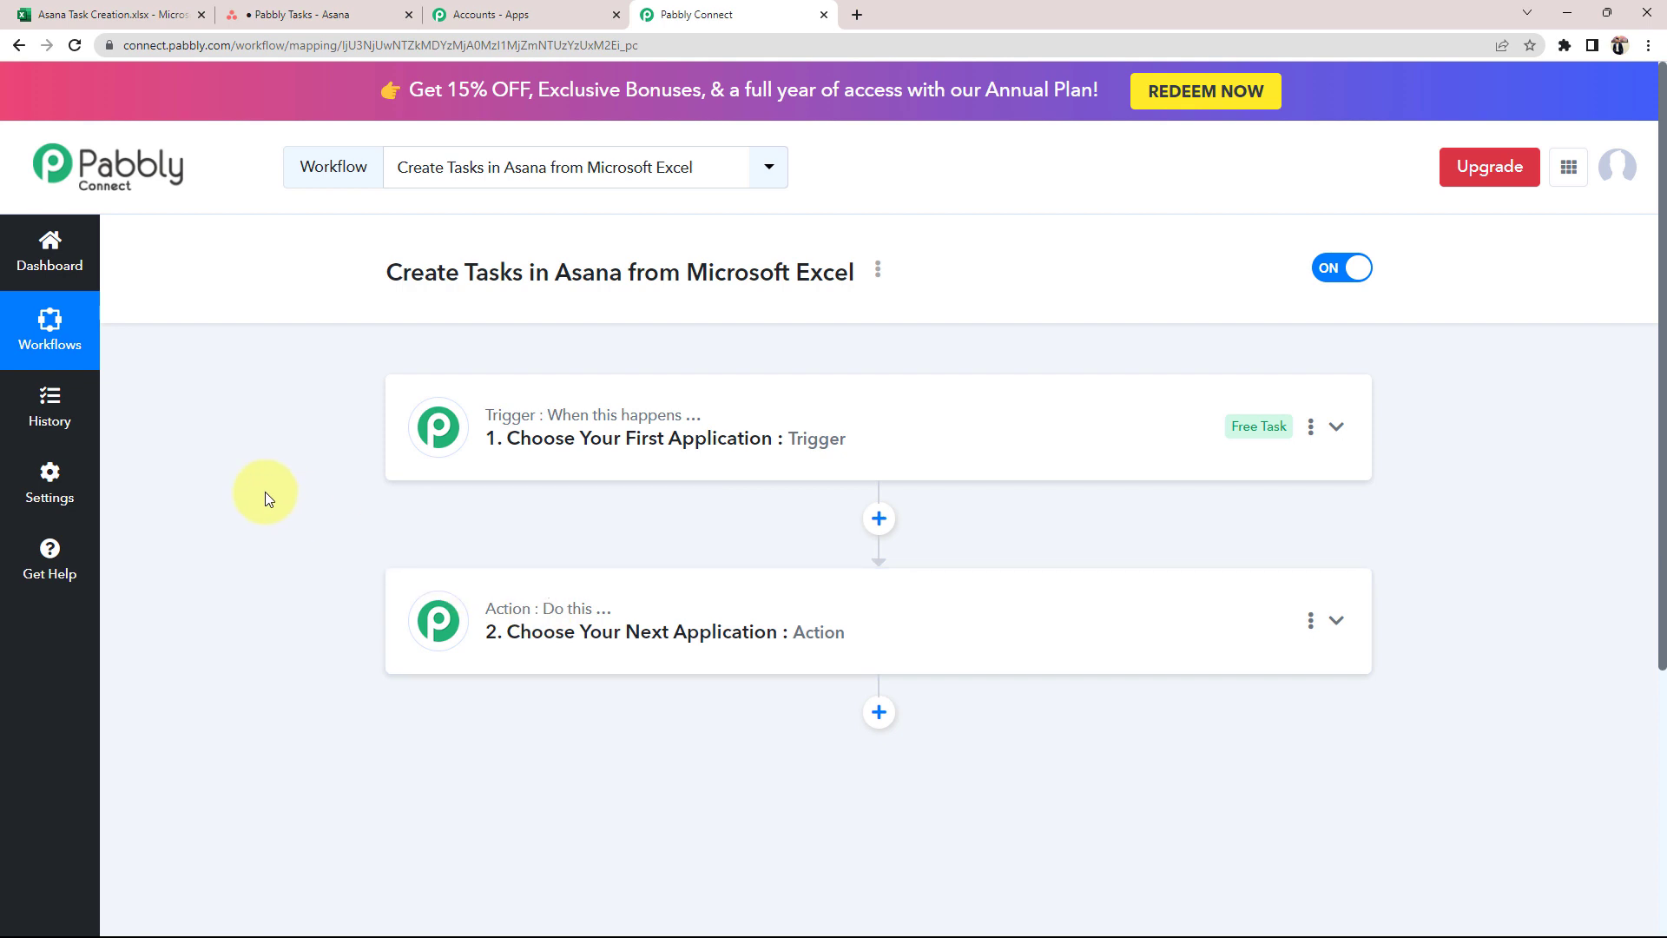
mouse_move(509, 415)
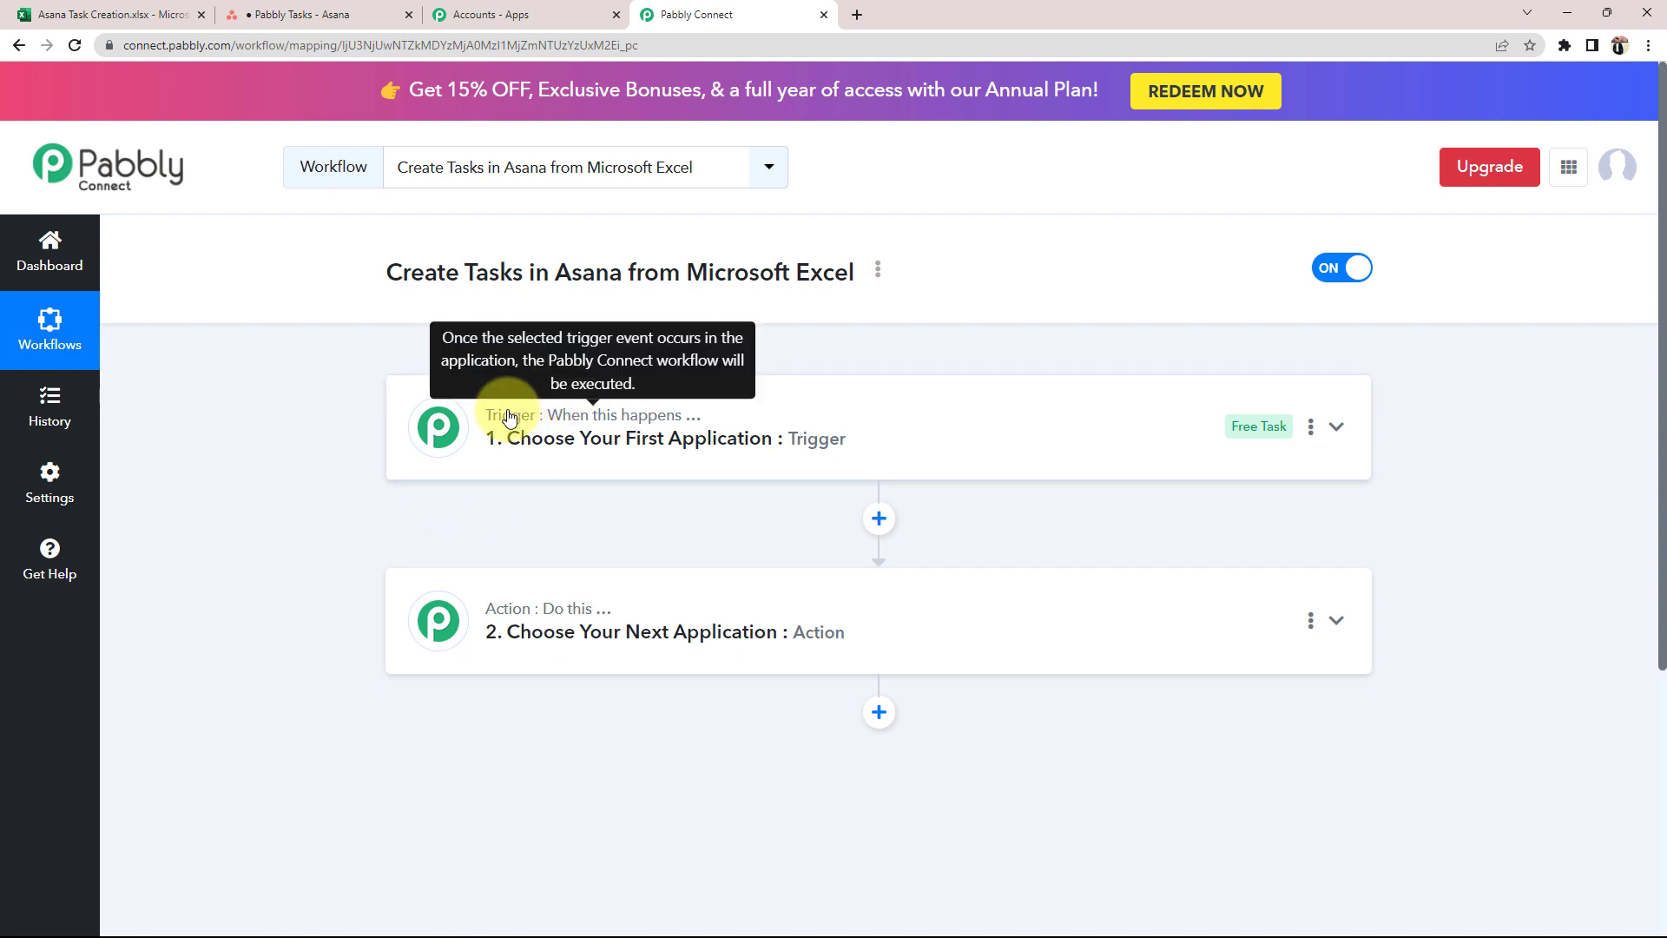
left_click(554, 420)
left_click(483, 550)
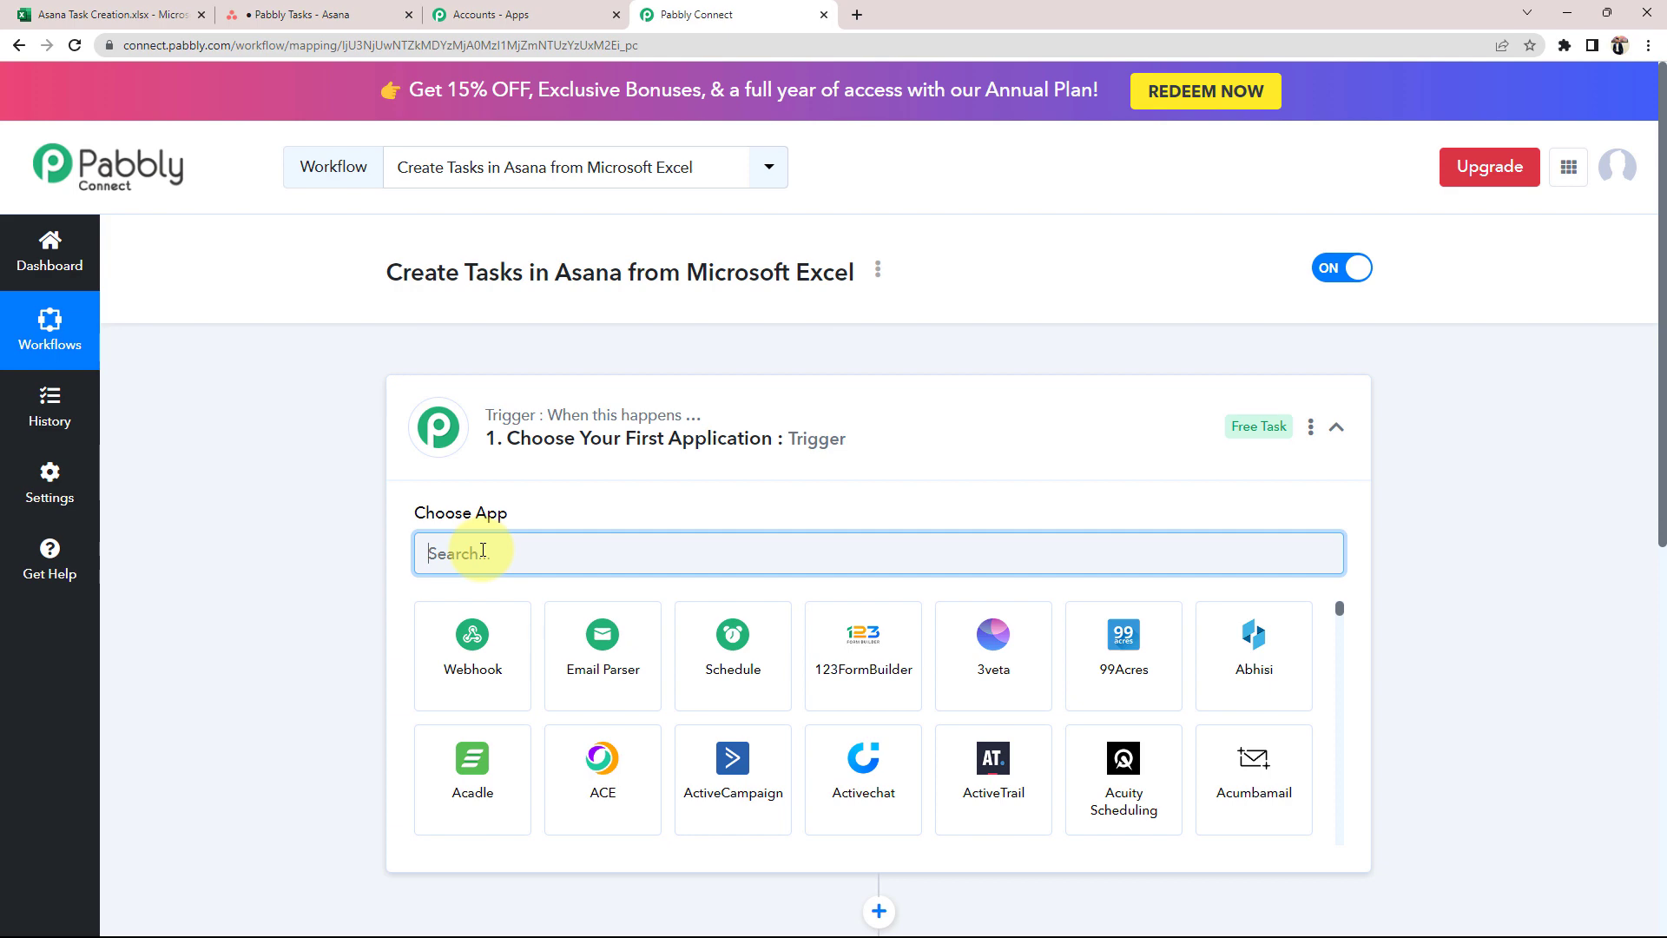
type("micro")
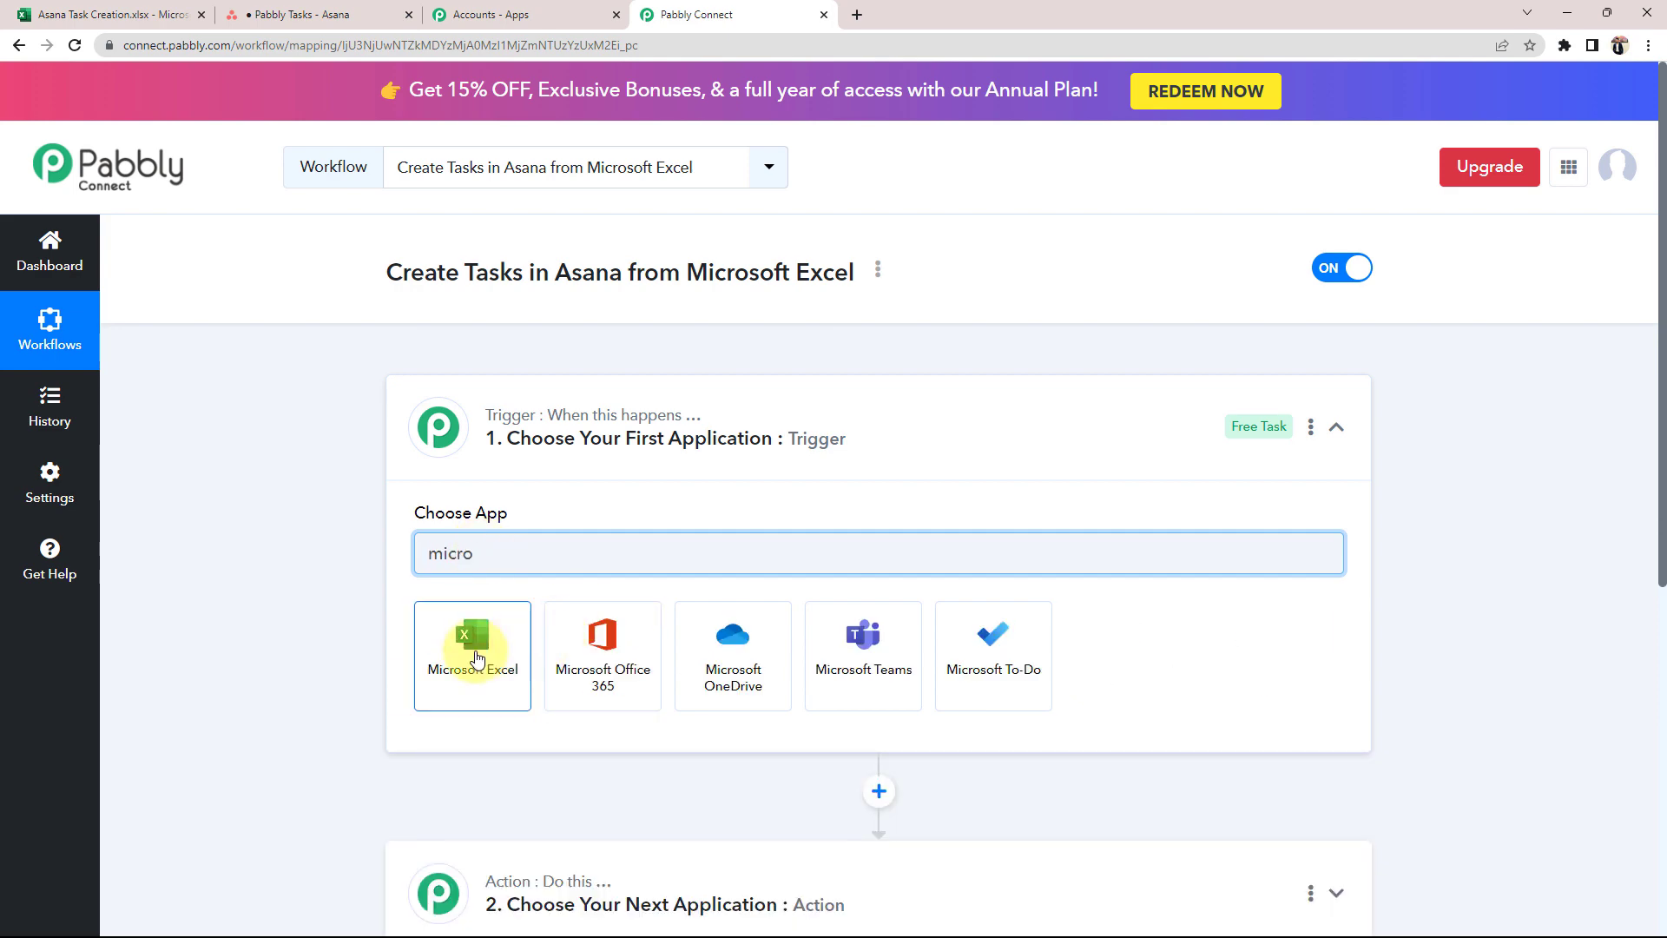
left_click(469, 638)
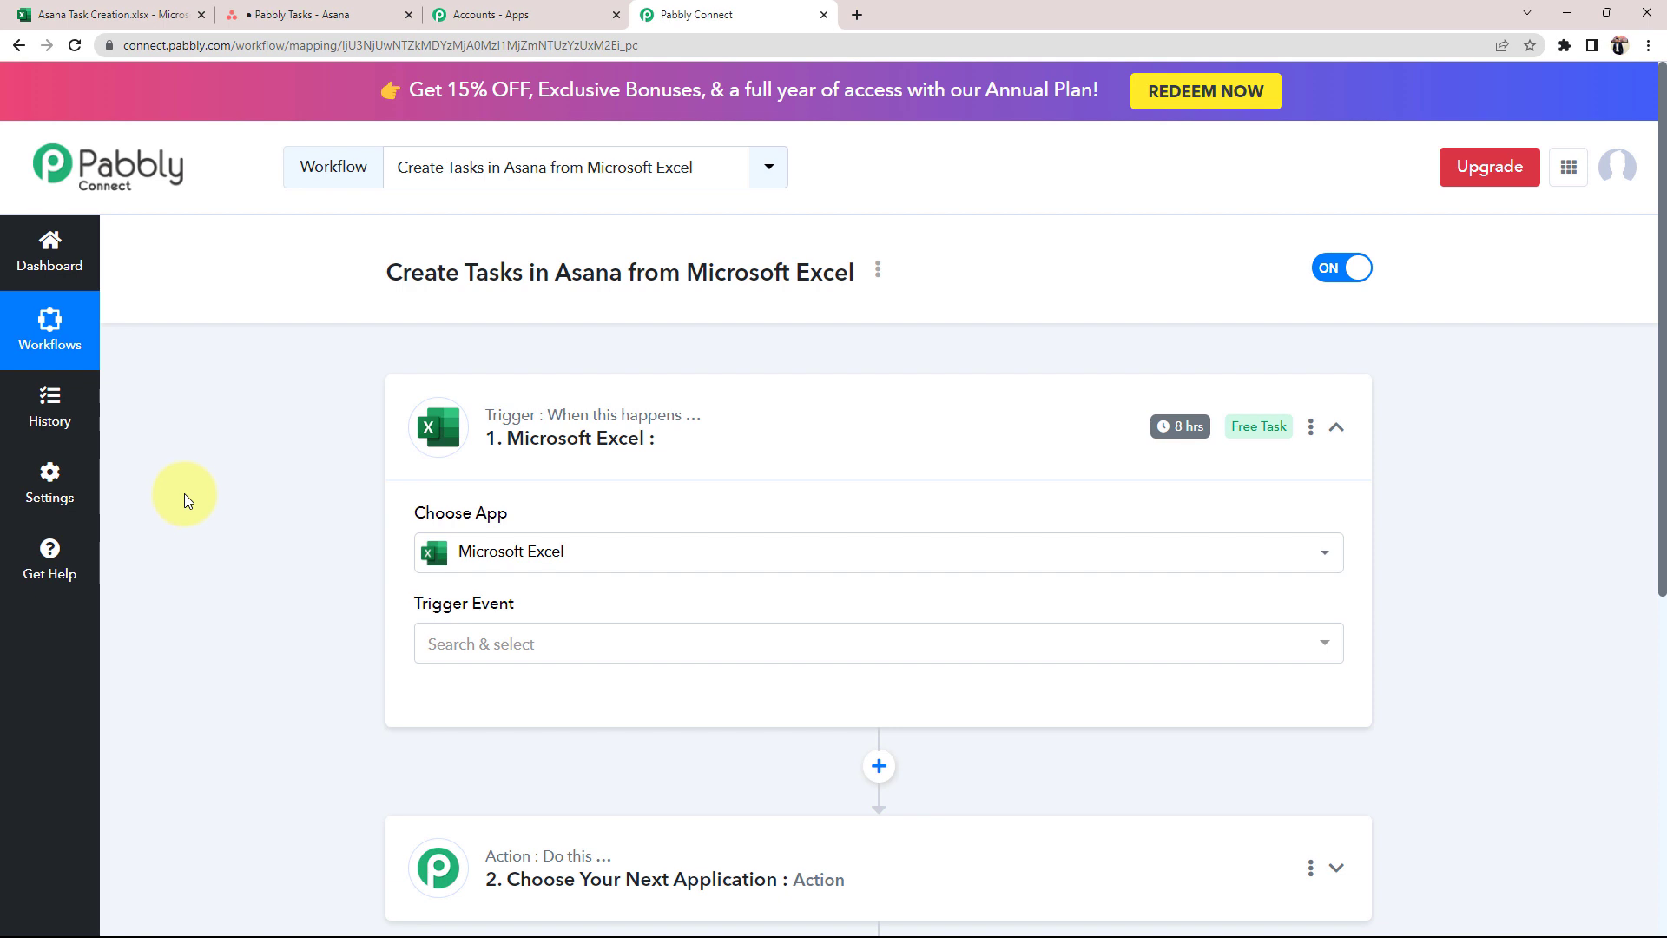
- Set the trigger event to New Row in Worksheet and go back to the spreadsheet
scroll(184, 493, "down", 1)
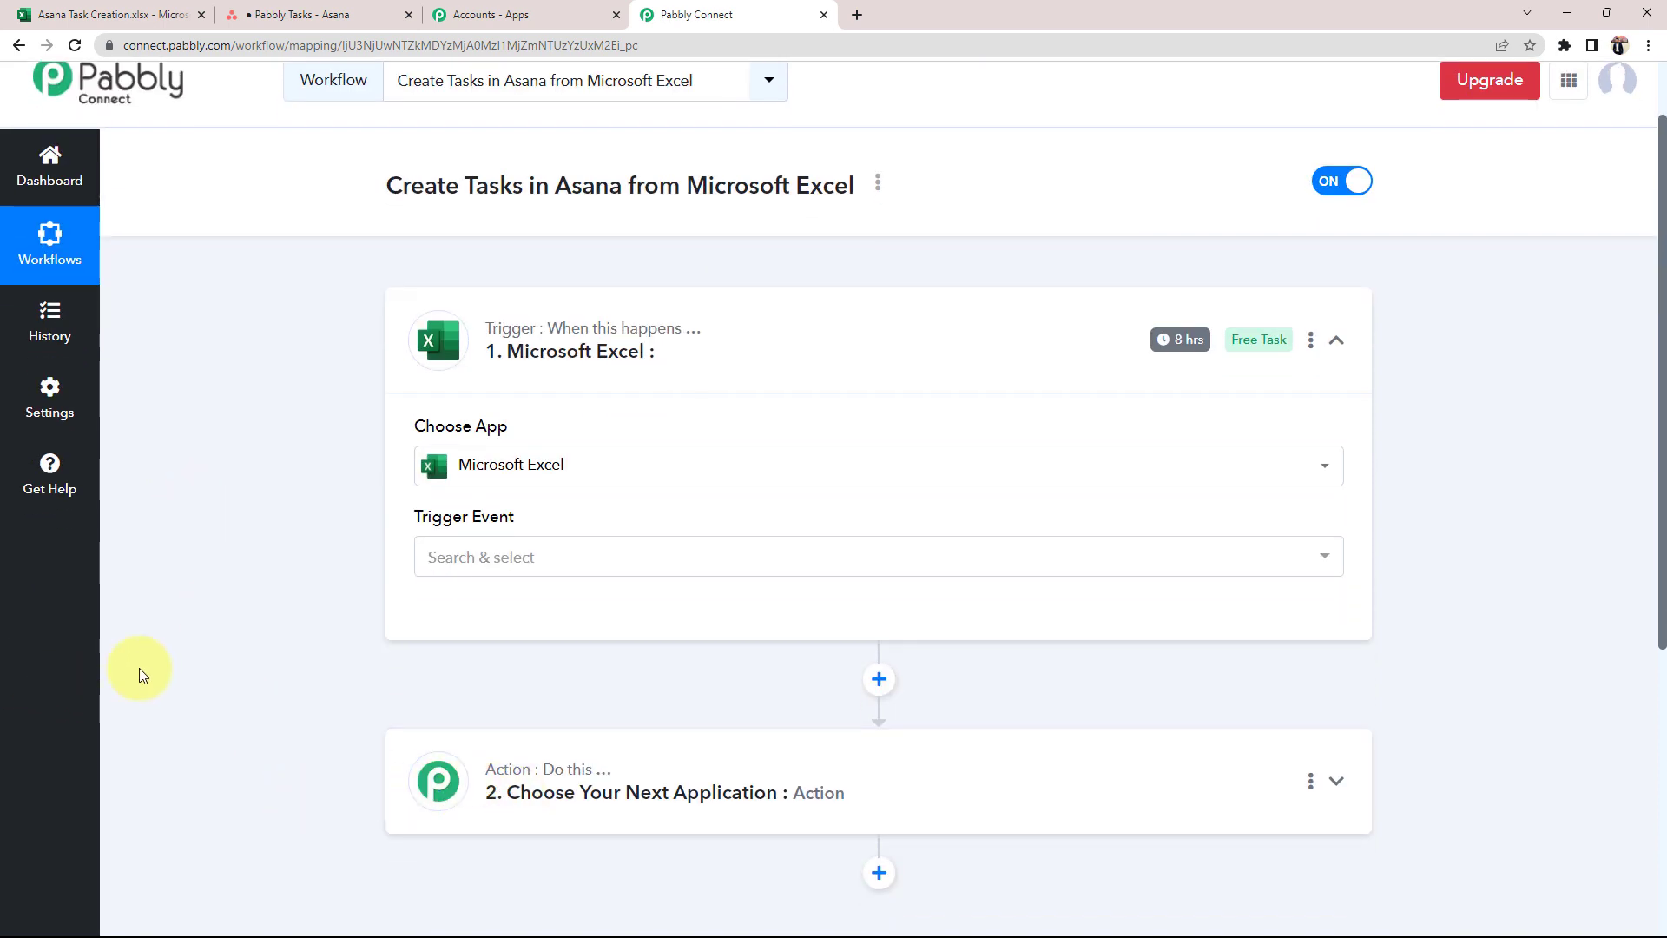
scroll(304, 559, "down", 2)
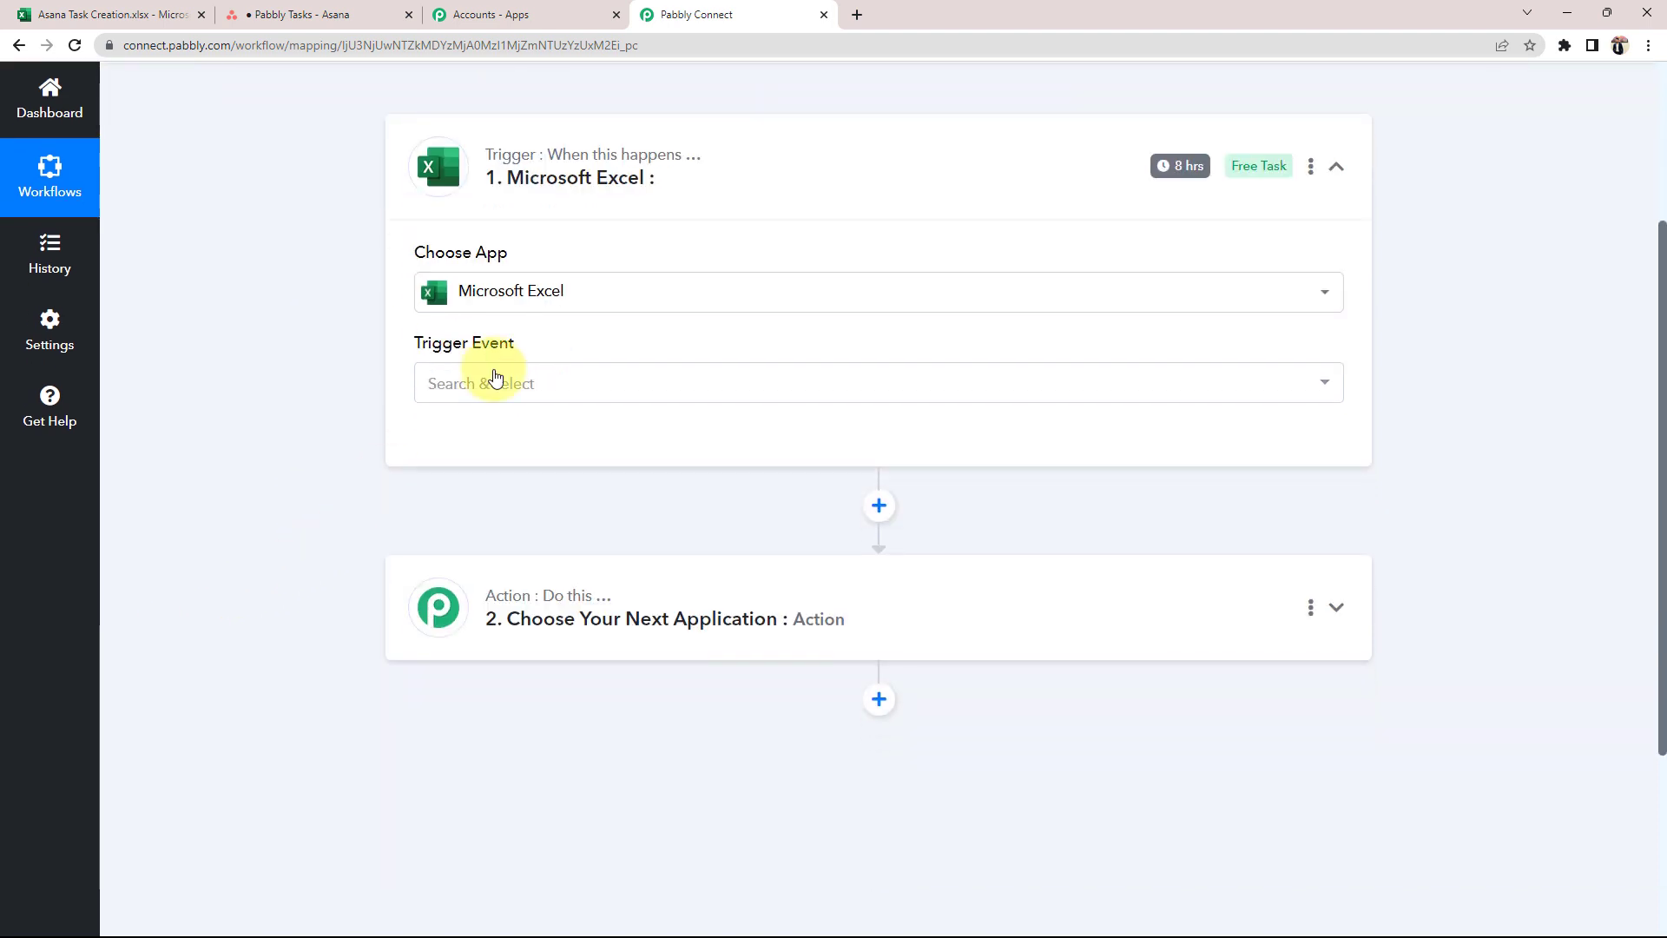
left_click(486, 380)
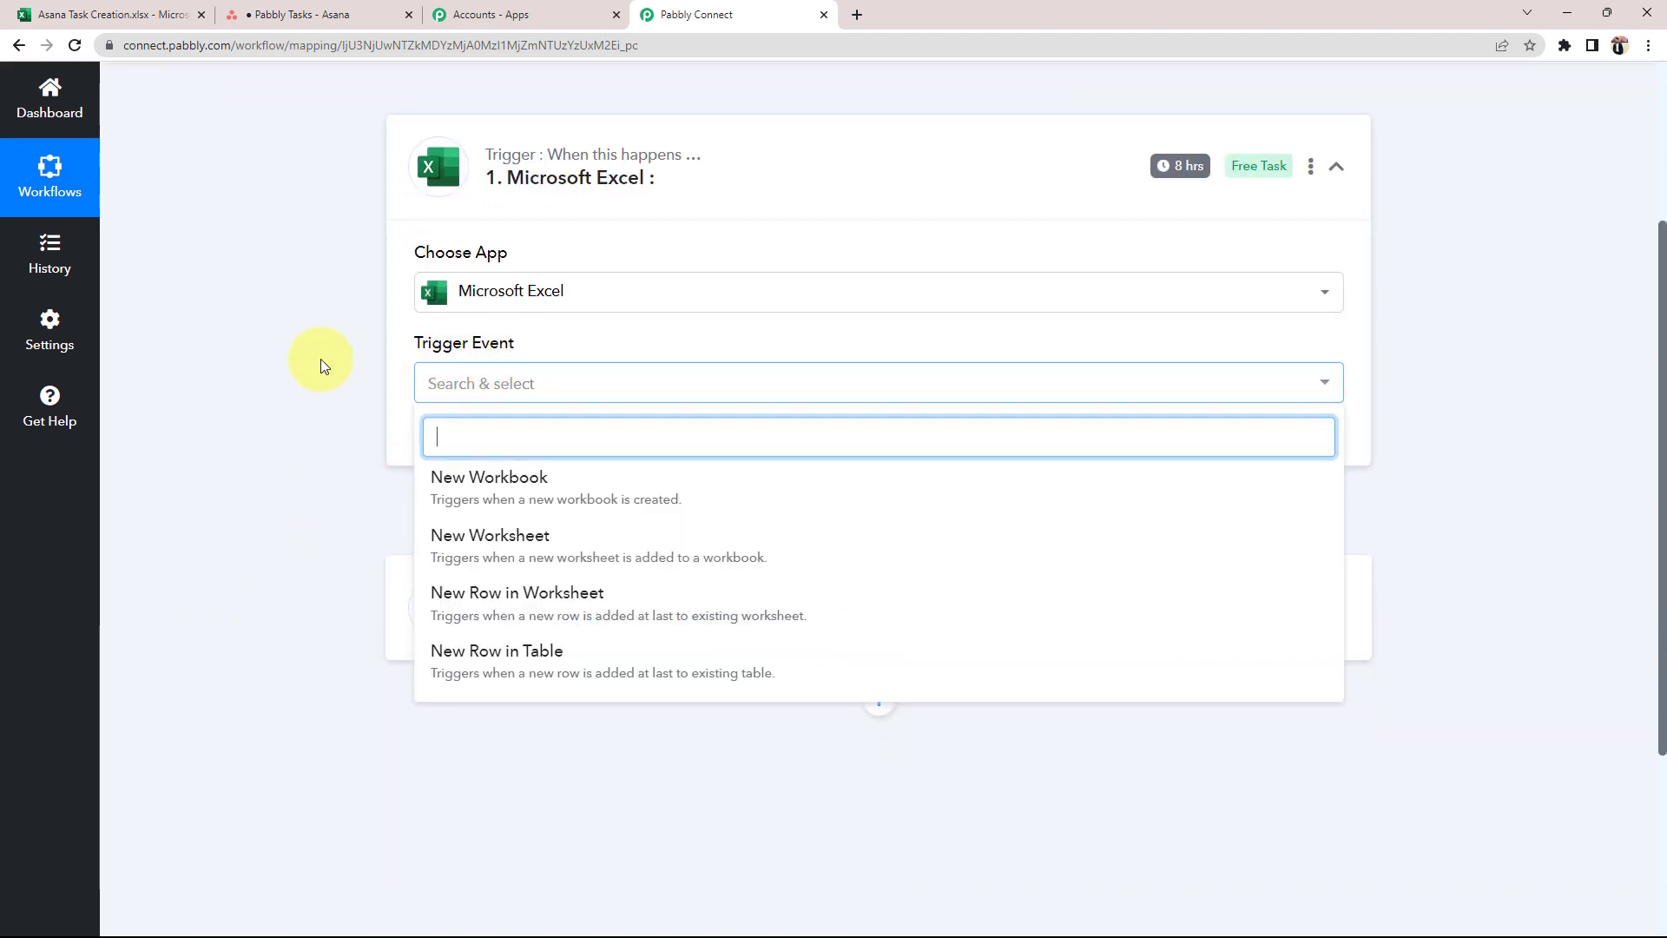
left_click(491, 605)
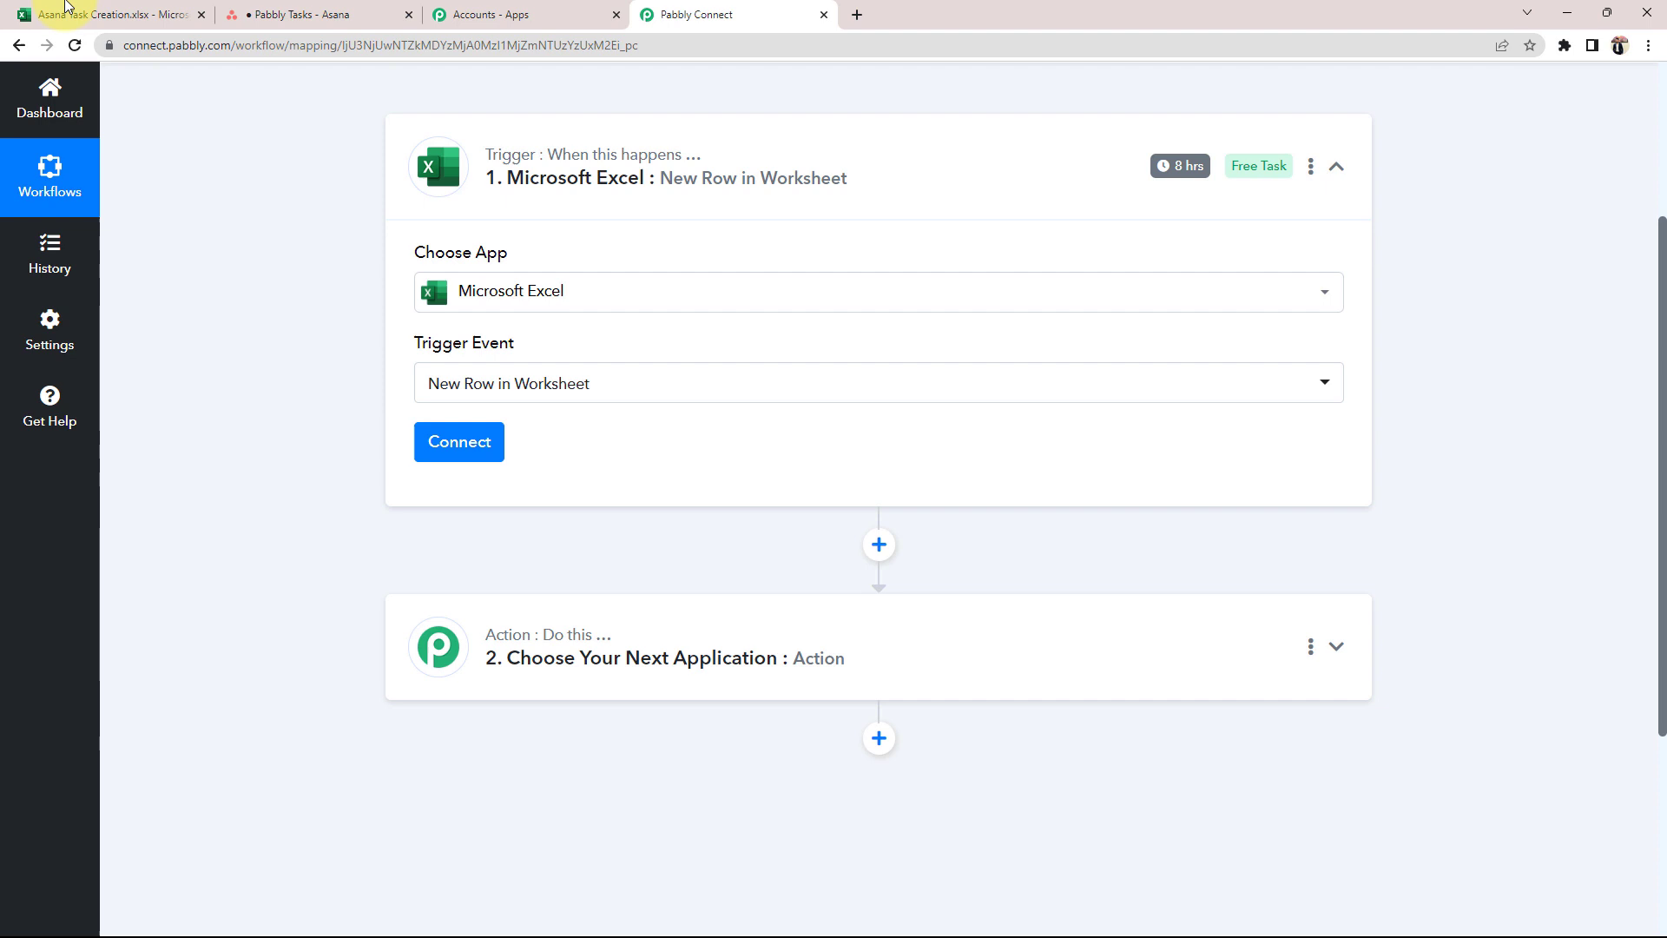
left_click(67, 7)
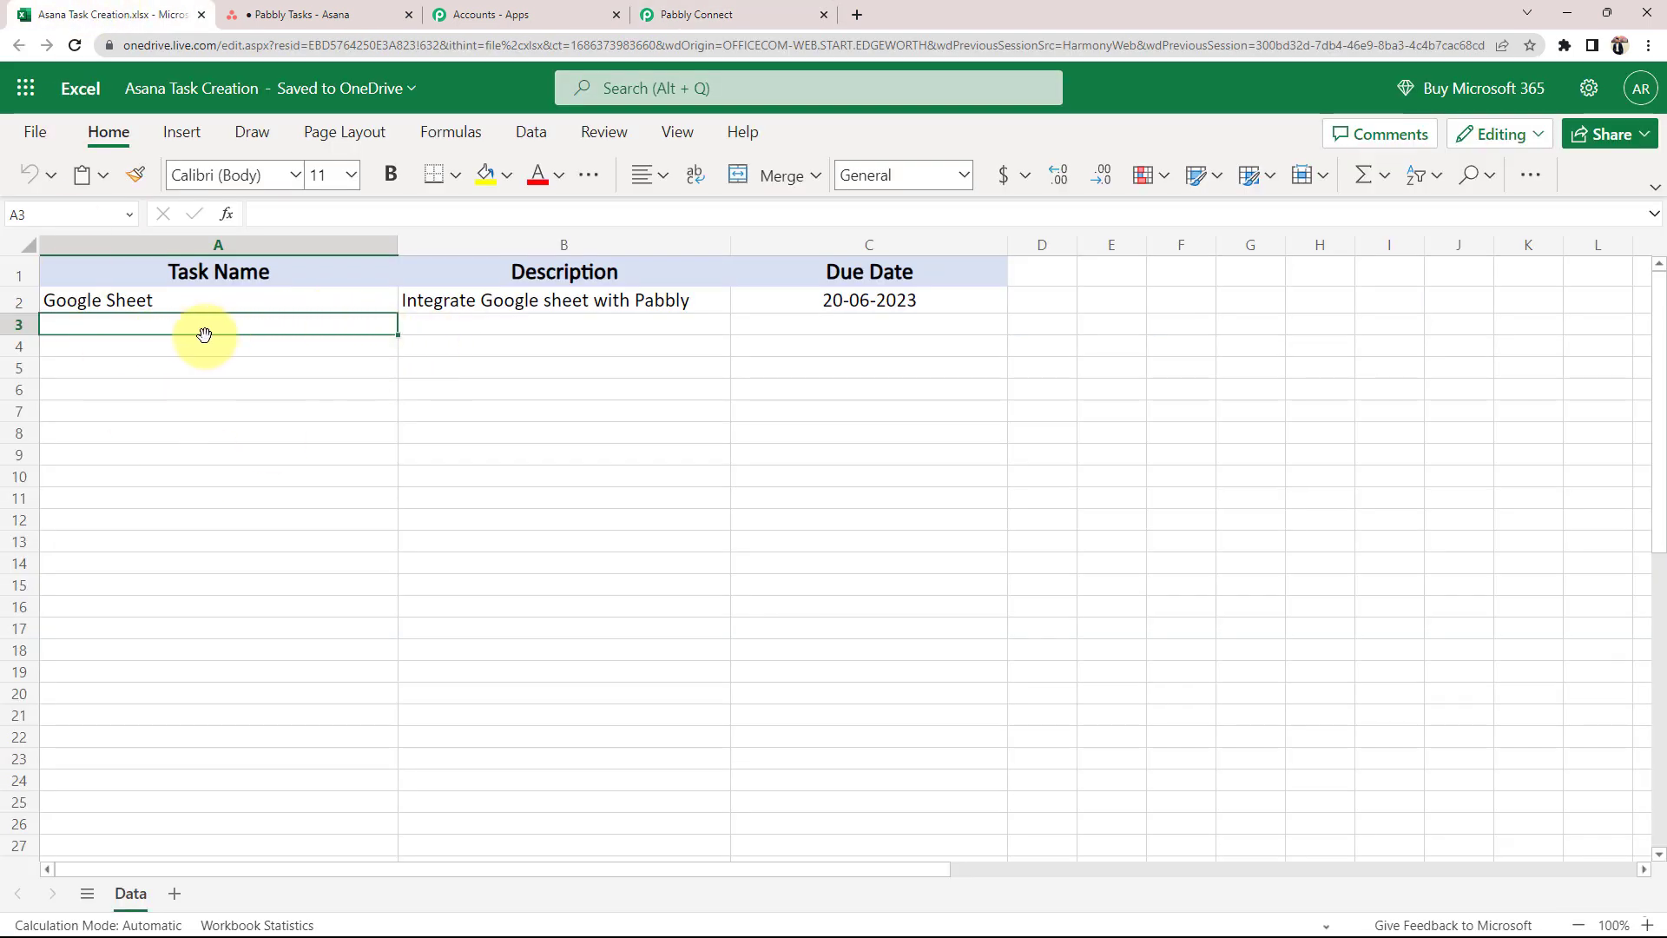
- Check the empty row 3 cells and the Asana project, then return to the workflow
left_click(472, 325)
left_click(868, 342)
left_click(868, 328)
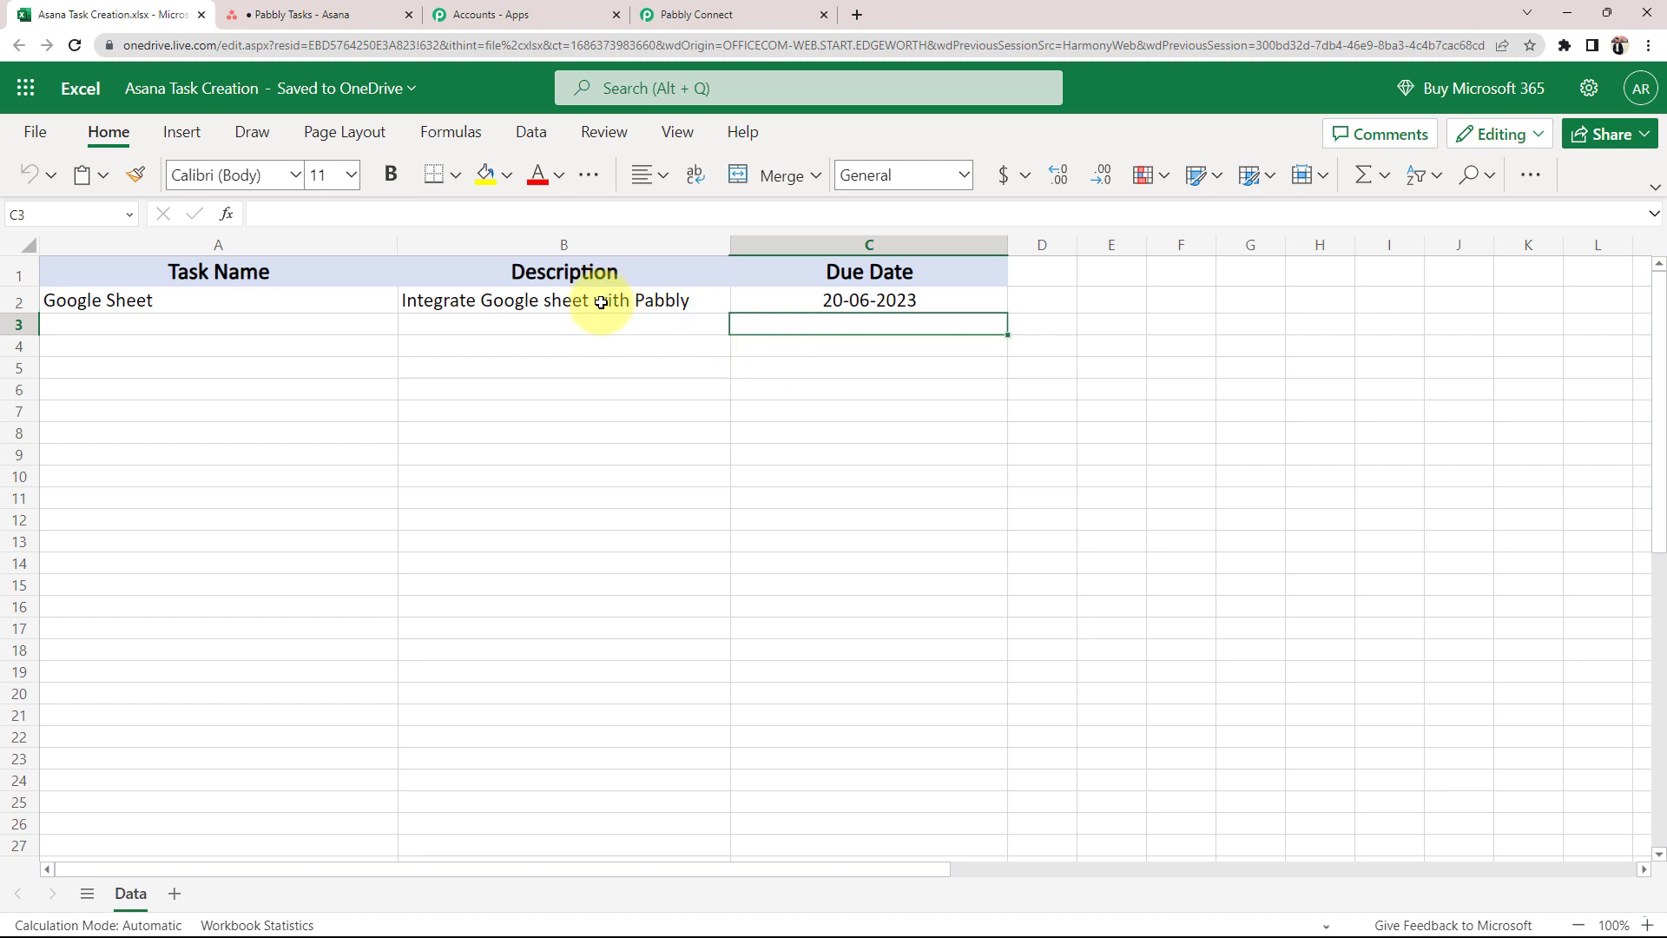
left_click(296, 14)
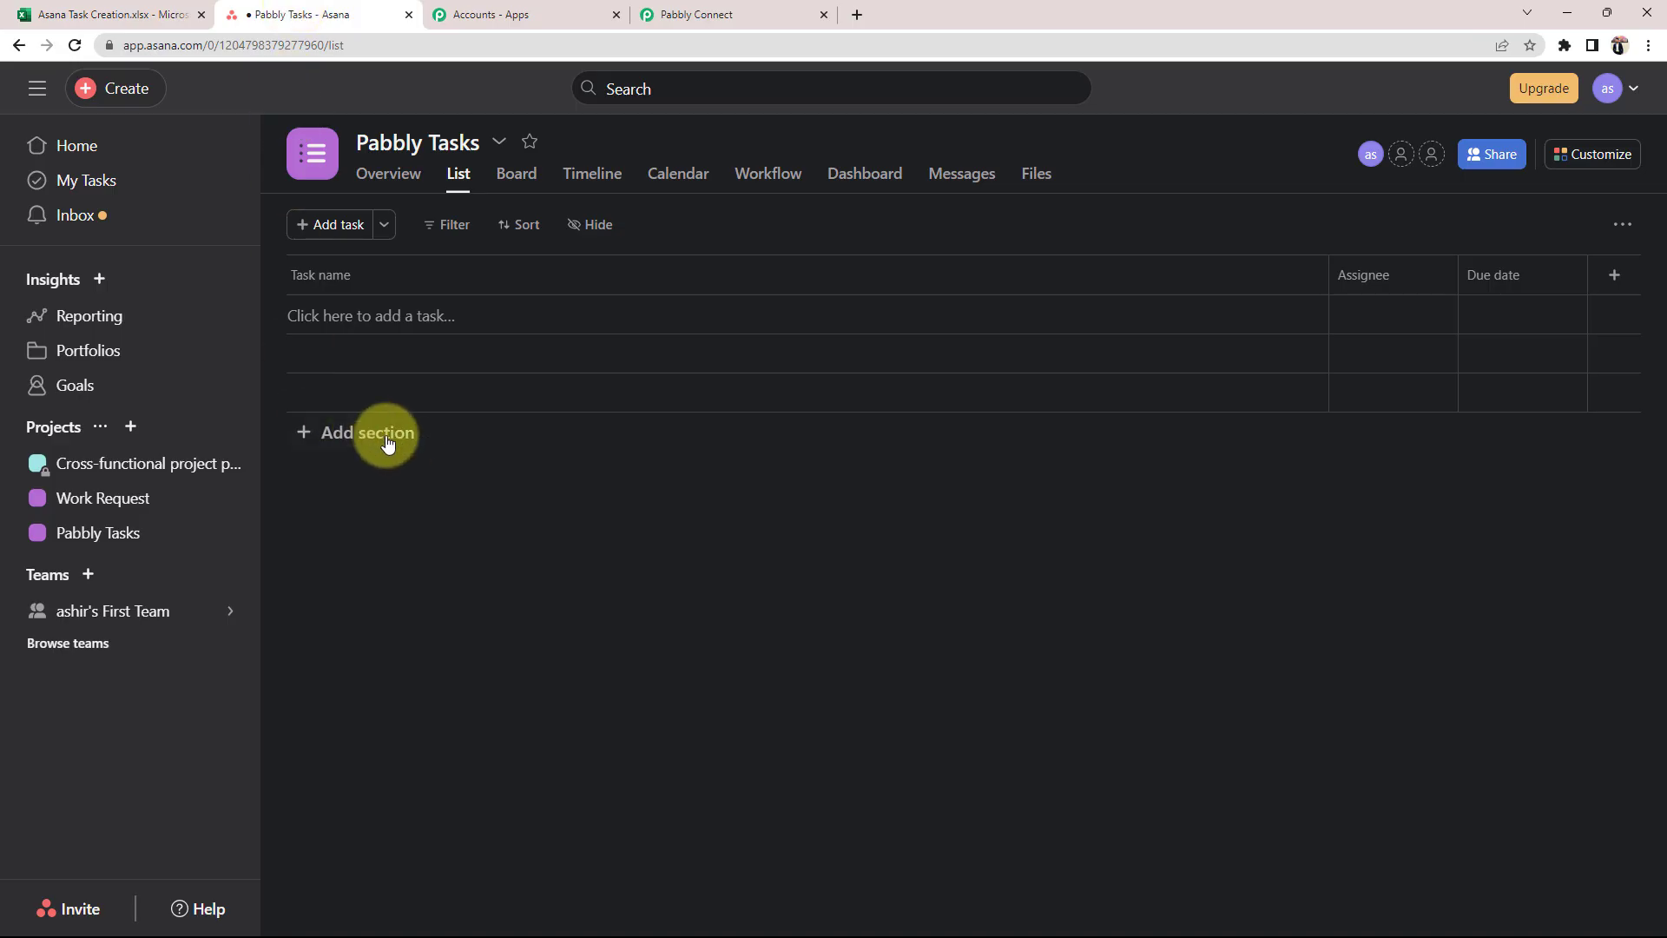
left_click(700, 15)
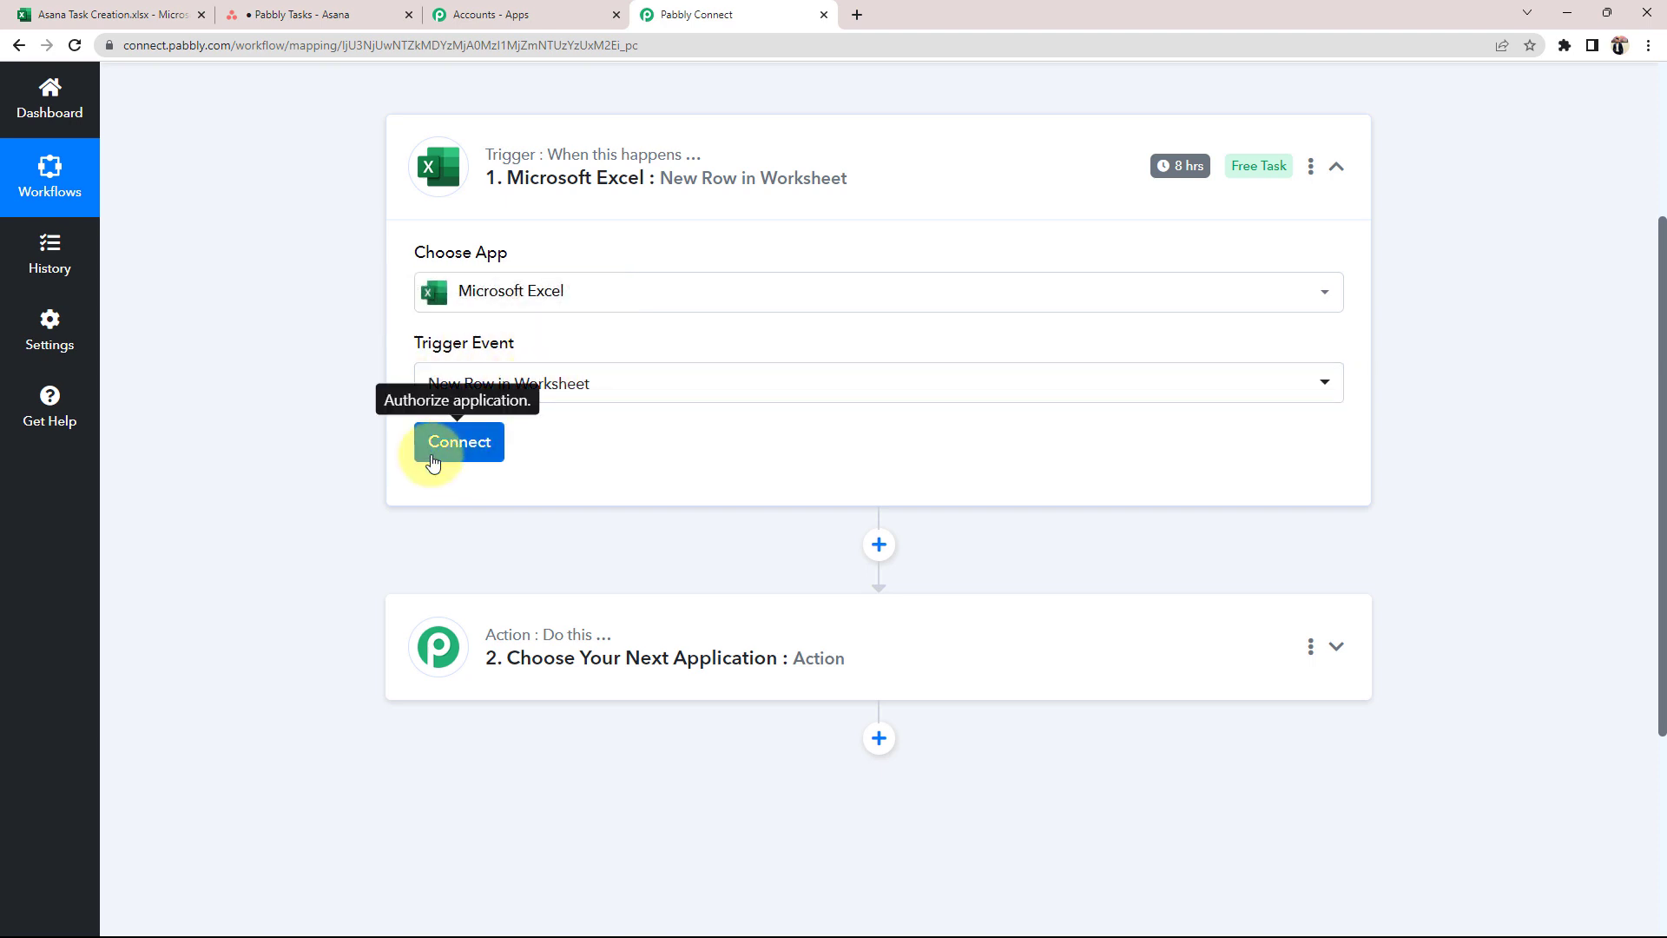
- Add a new Microsoft Excel connection and grant Pabbly Connect access to the Microsoft account
left_click(464, 438)
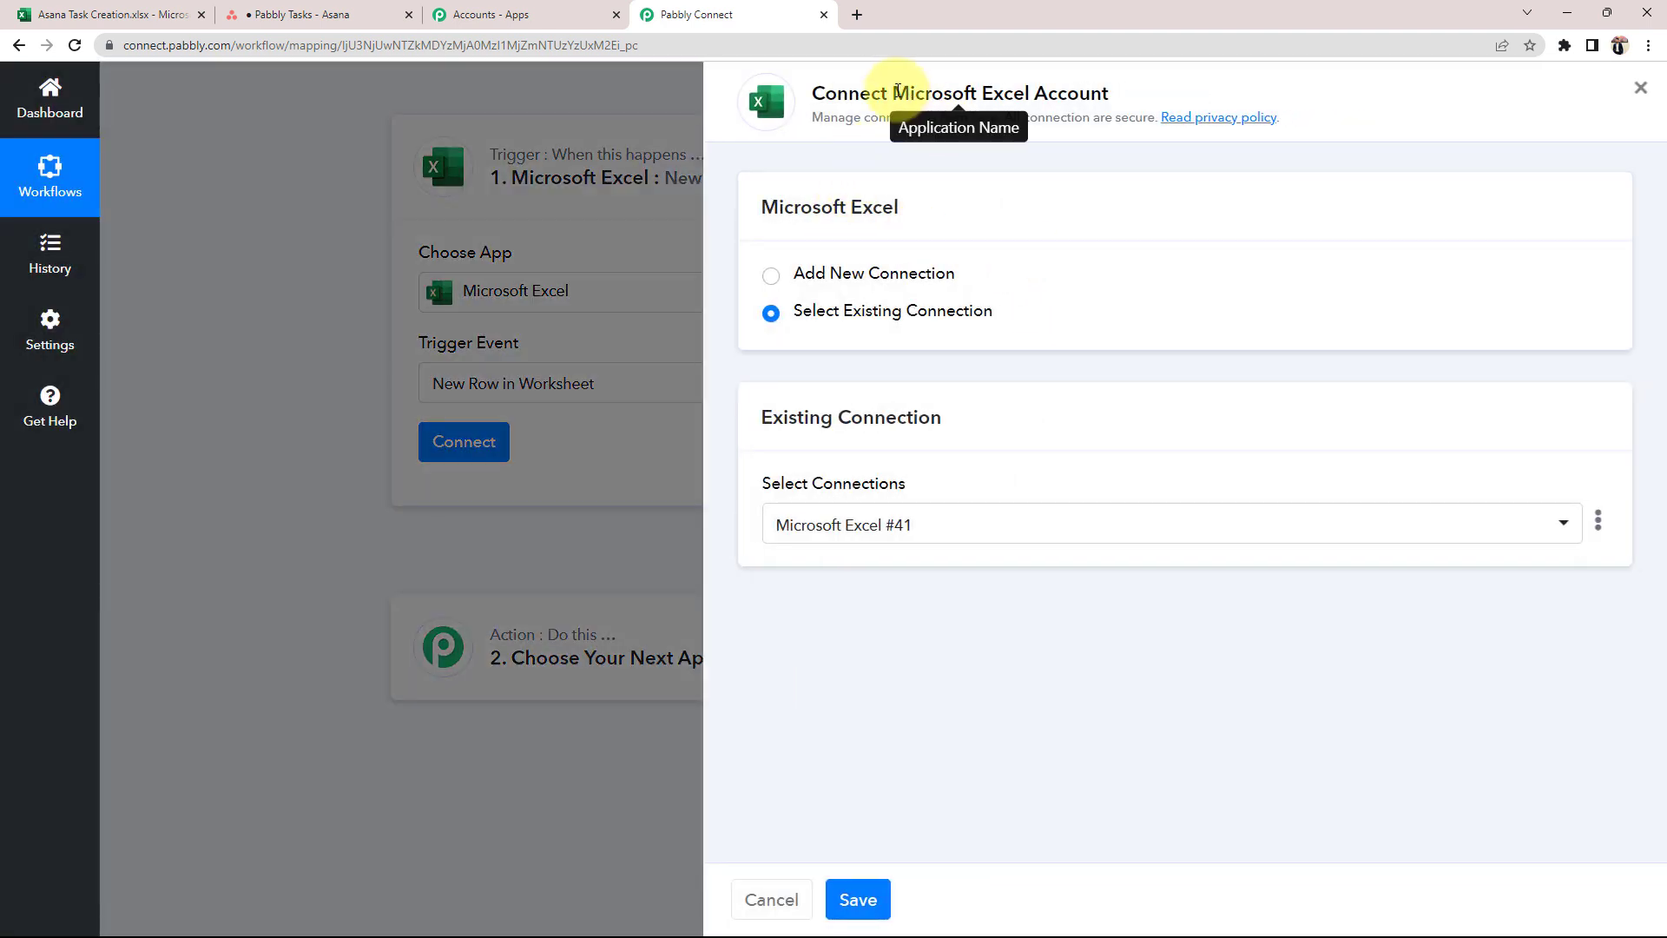
left_click_drag(894, 94, 1120, 94)
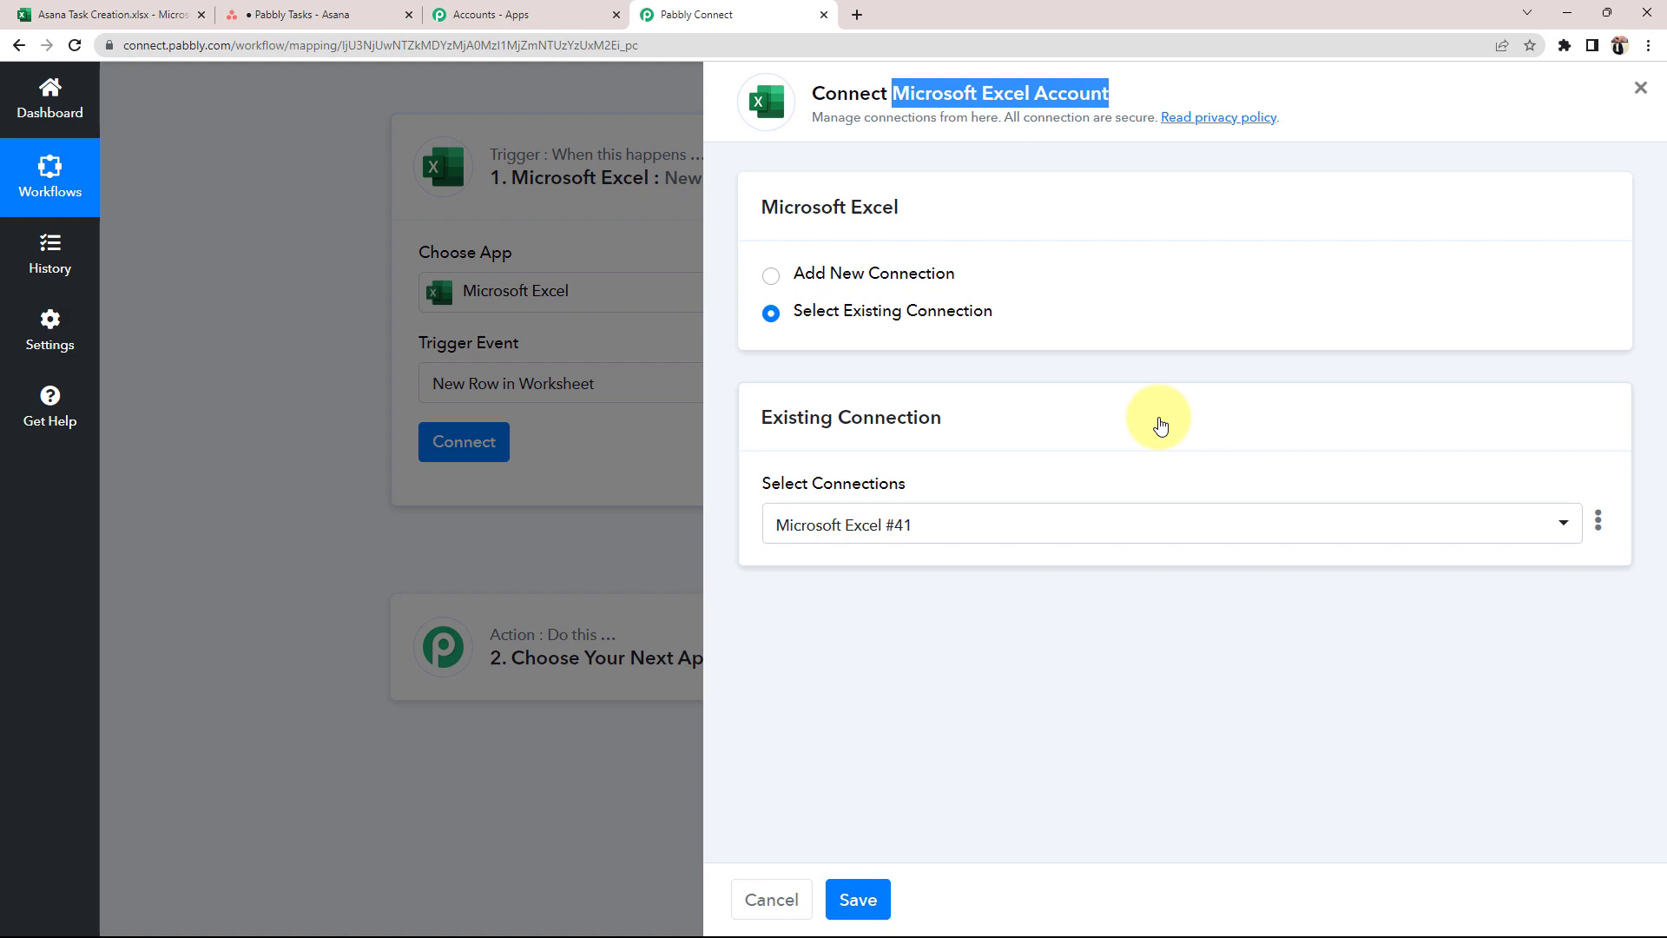
left_click(770, 275)
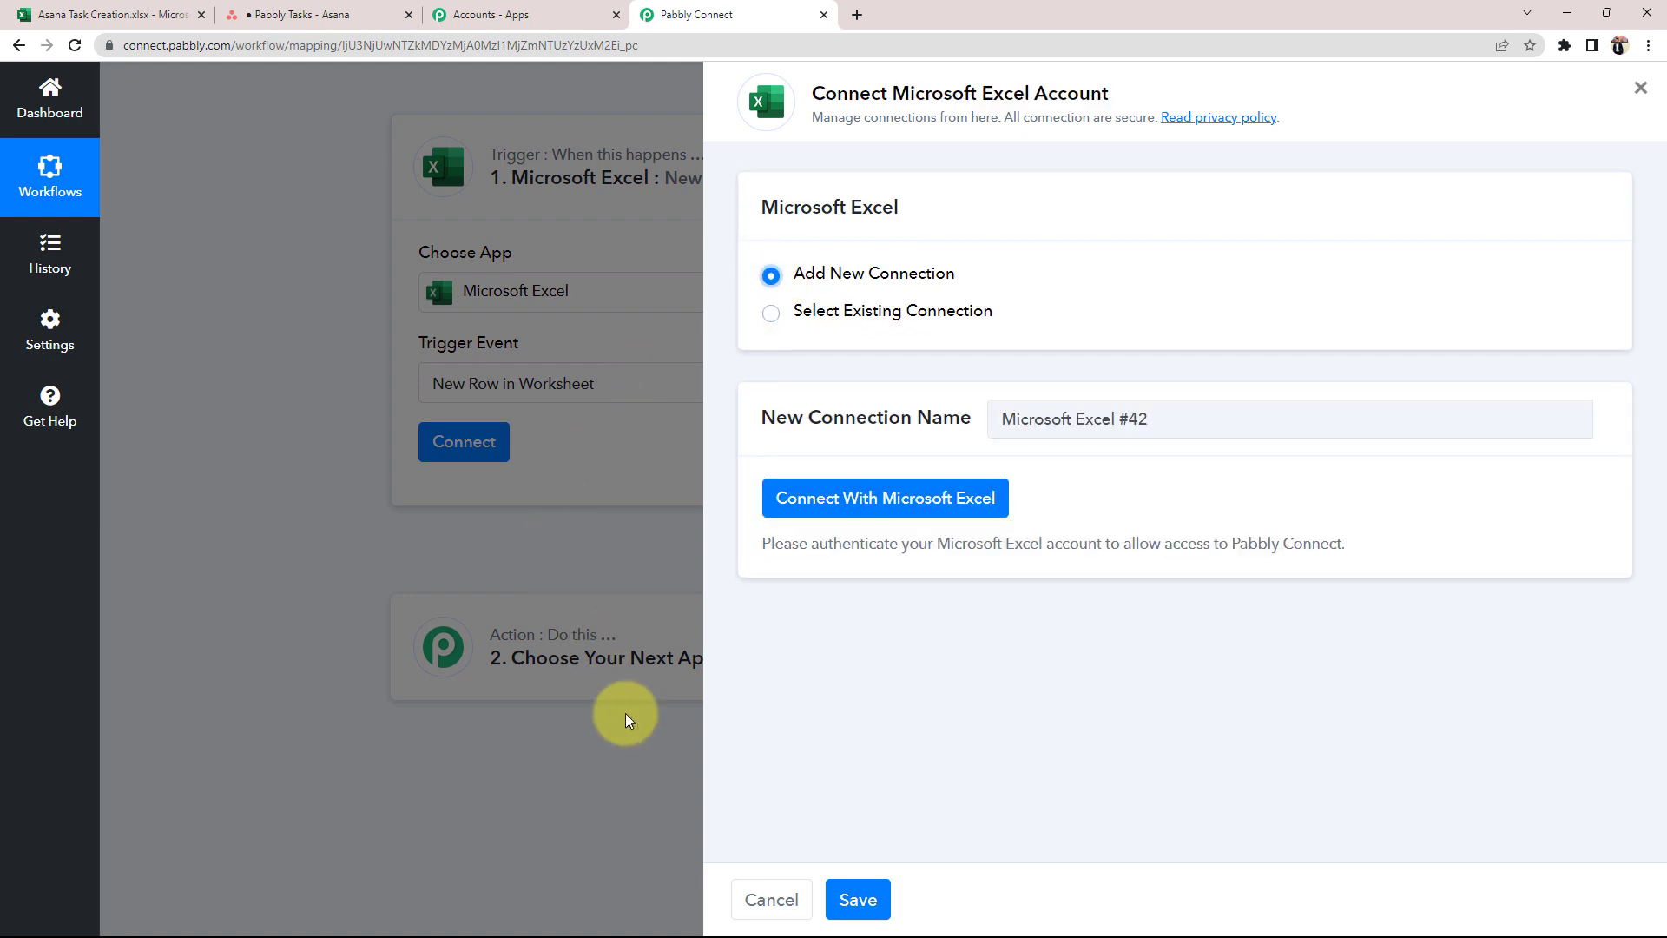
left_click(848, 499)
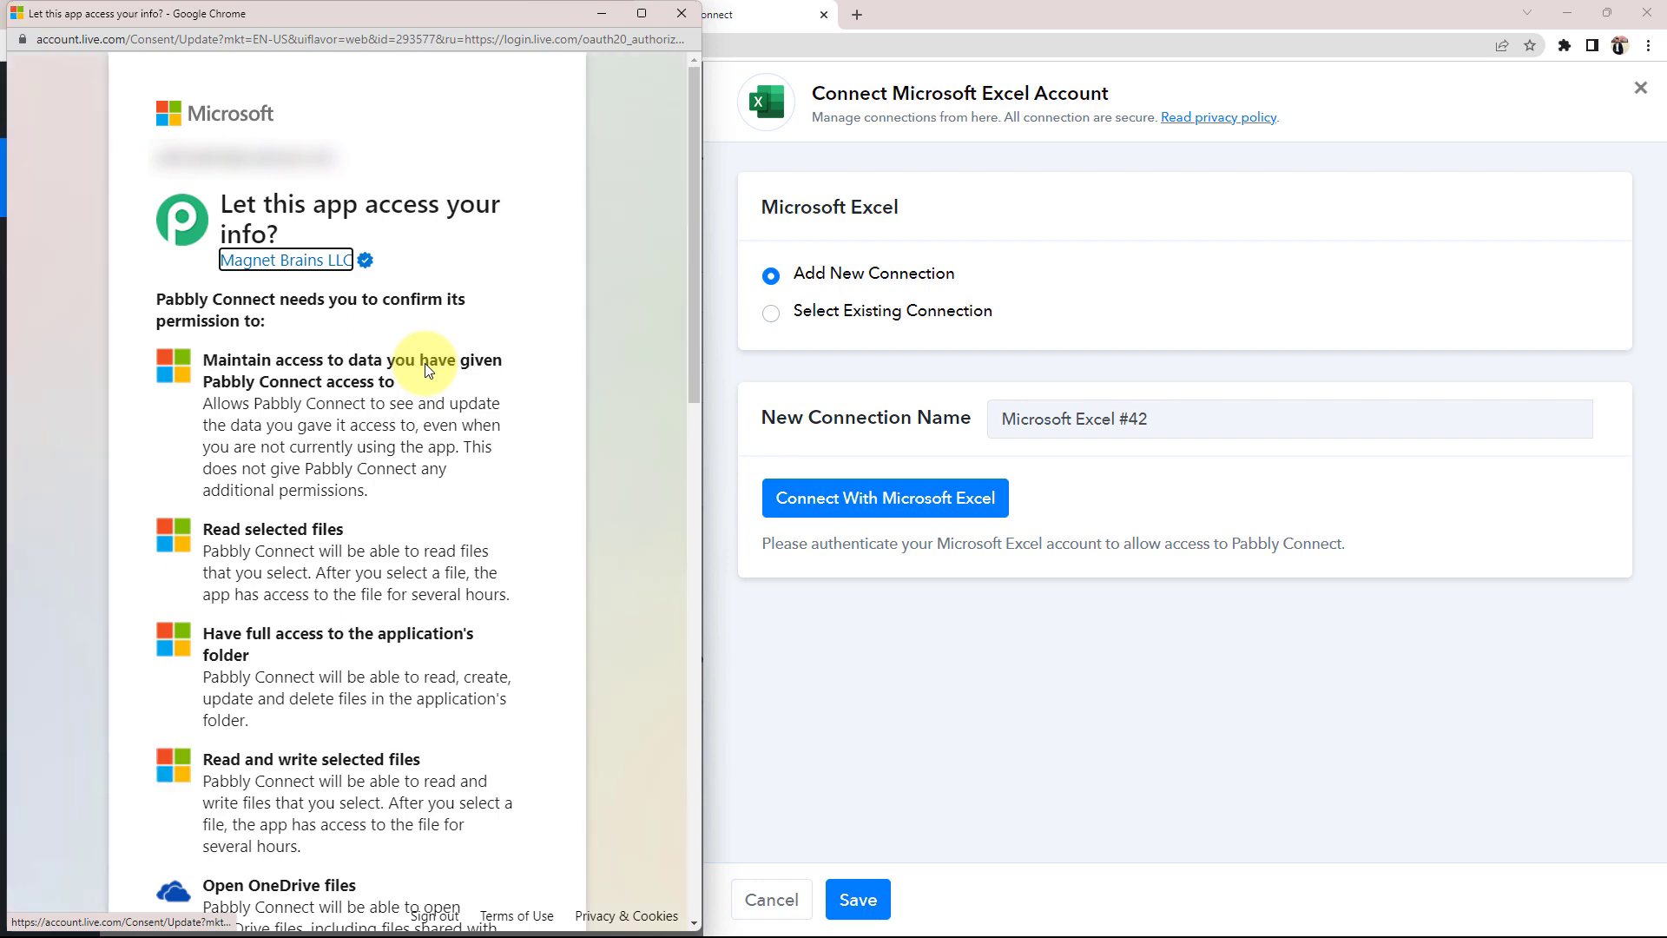
scroll(426, 369, "down", 6)
scroll(425, 369, "down", 10)
scroll(426, 369, "down", 3)
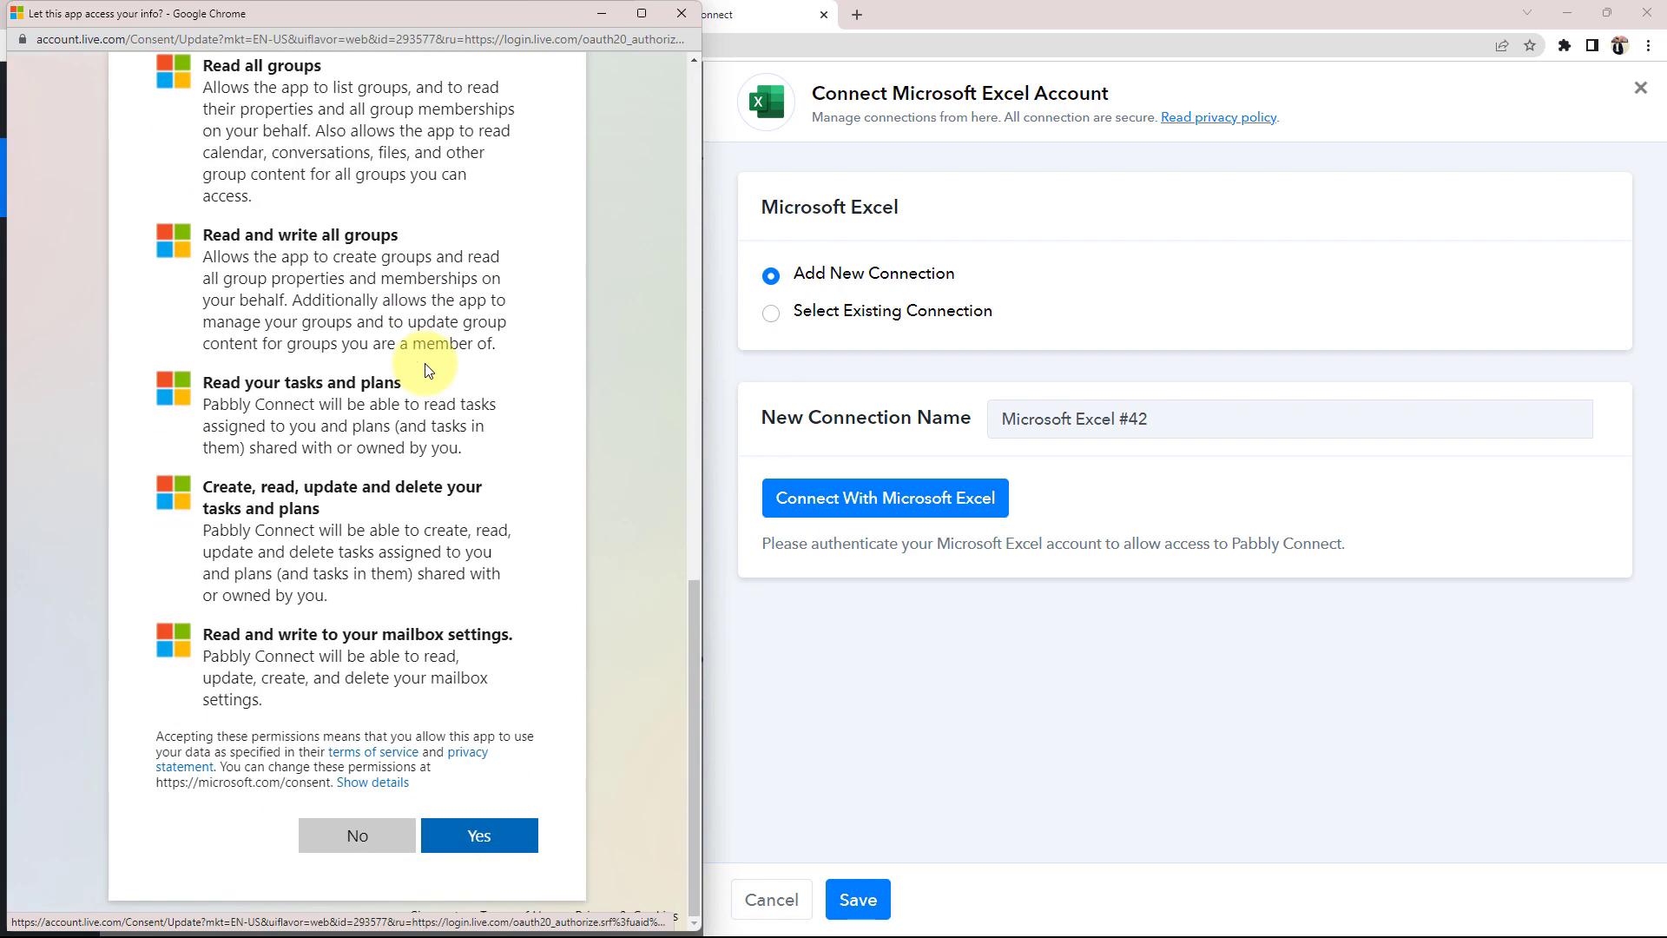
left_click(483, 815)
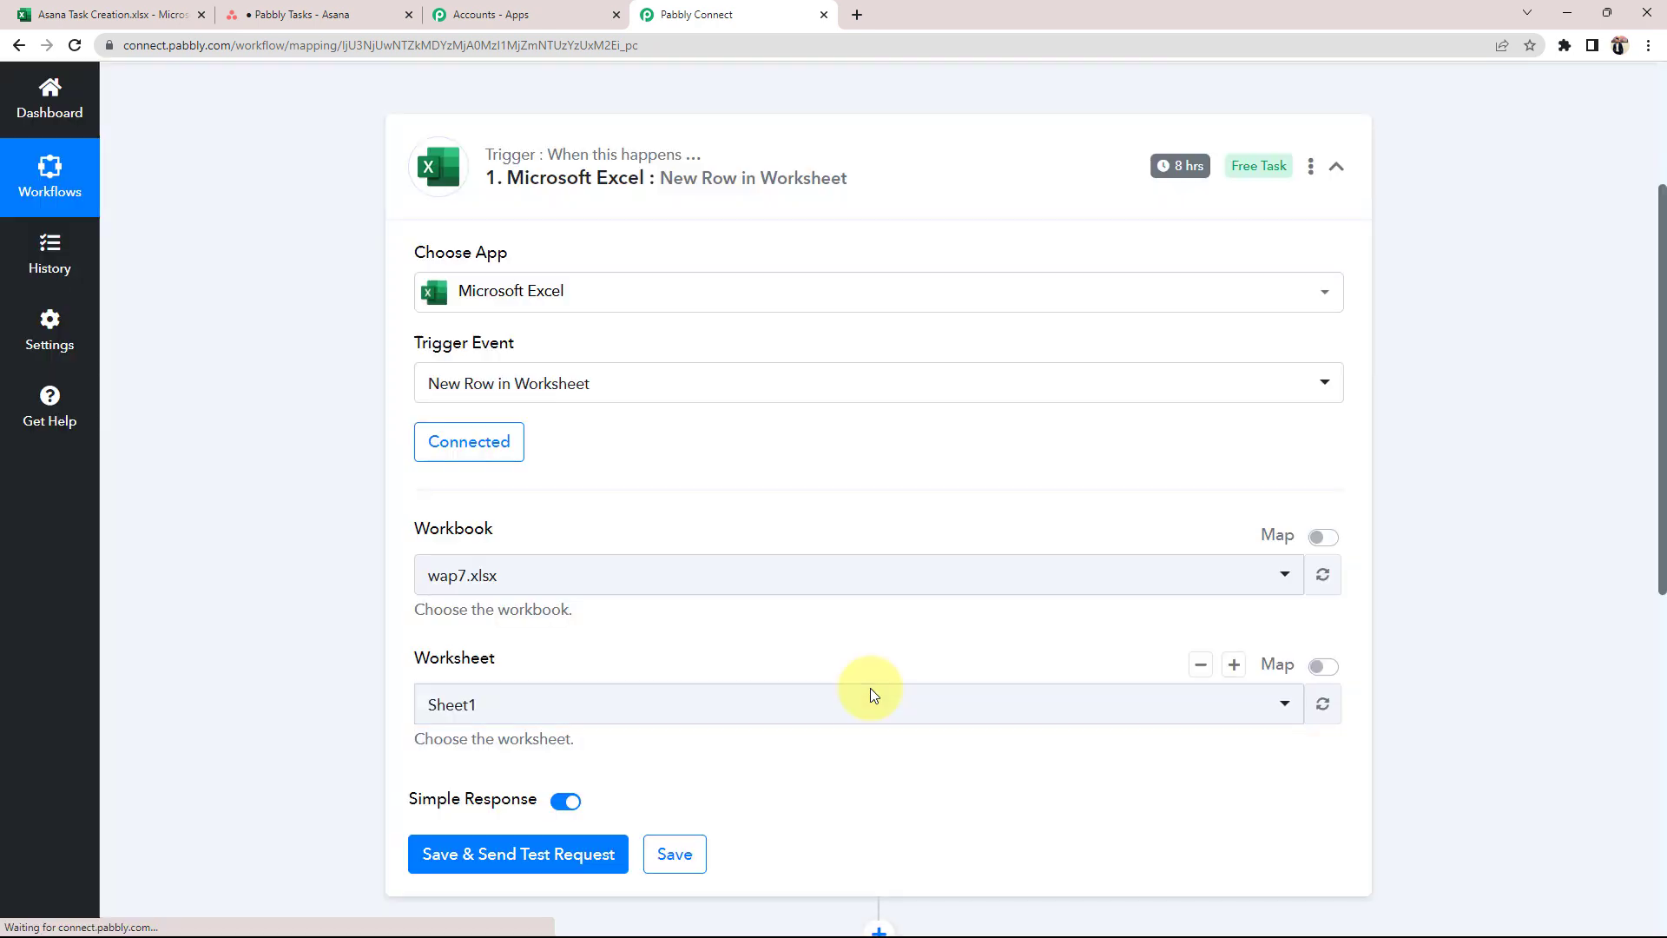
- Compare the Workbook field with the spreadsheet, then browse the Workbook dropdown list
scroll(261, 556, "down", 1)
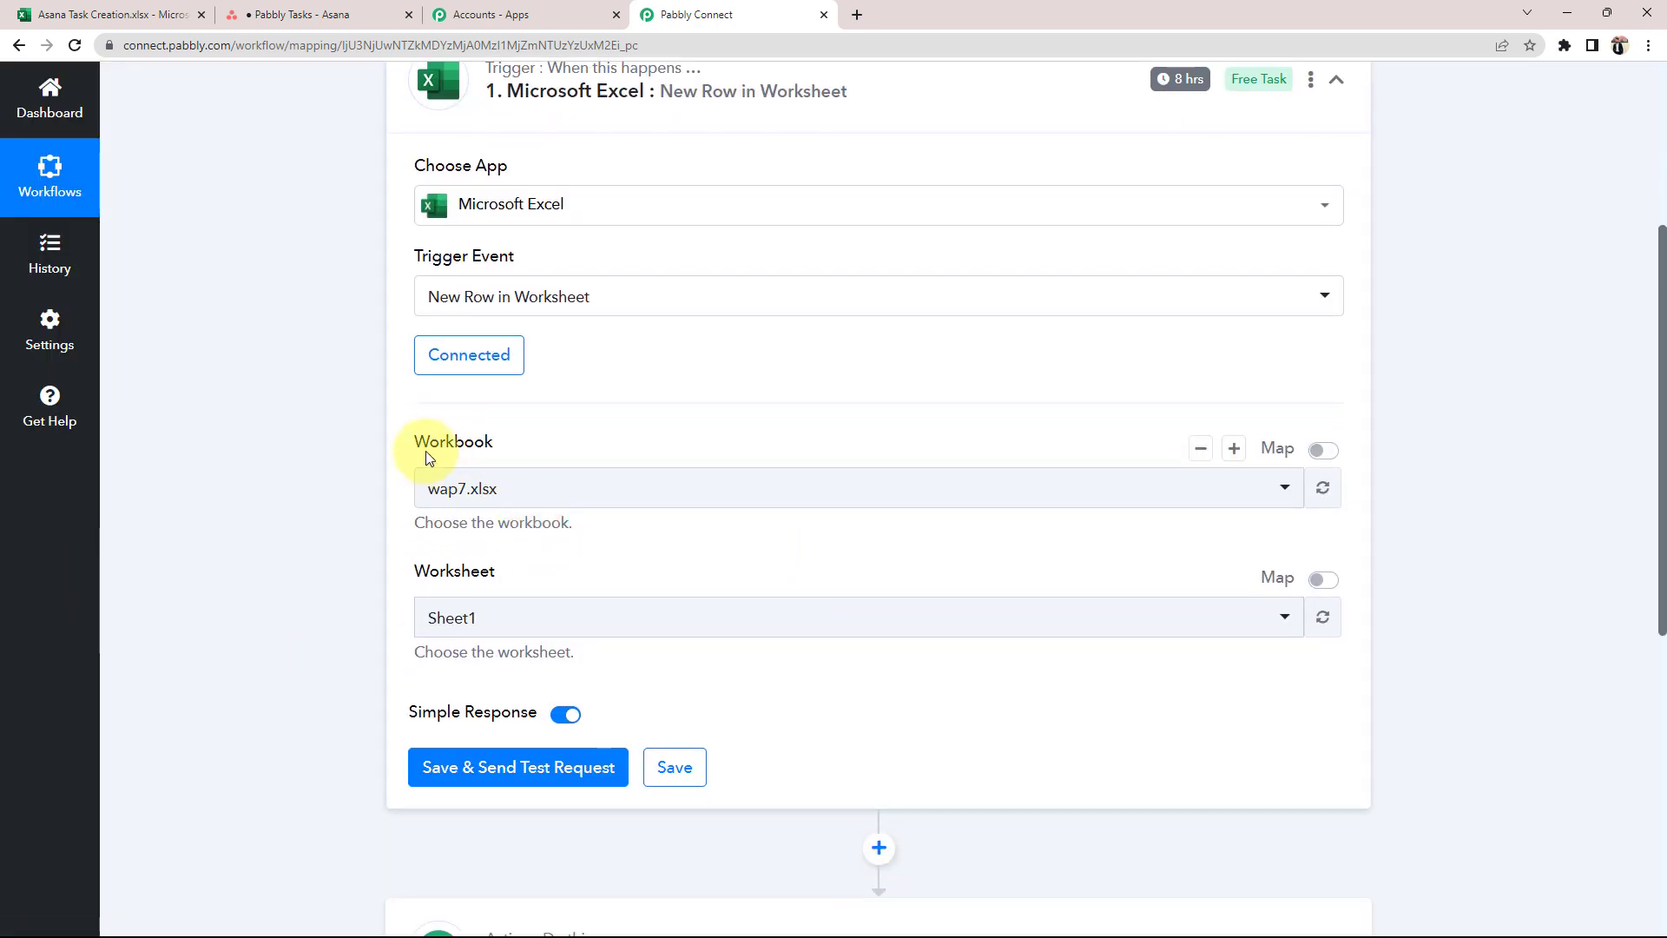
left_click_drag(418, 441, 463, 442)
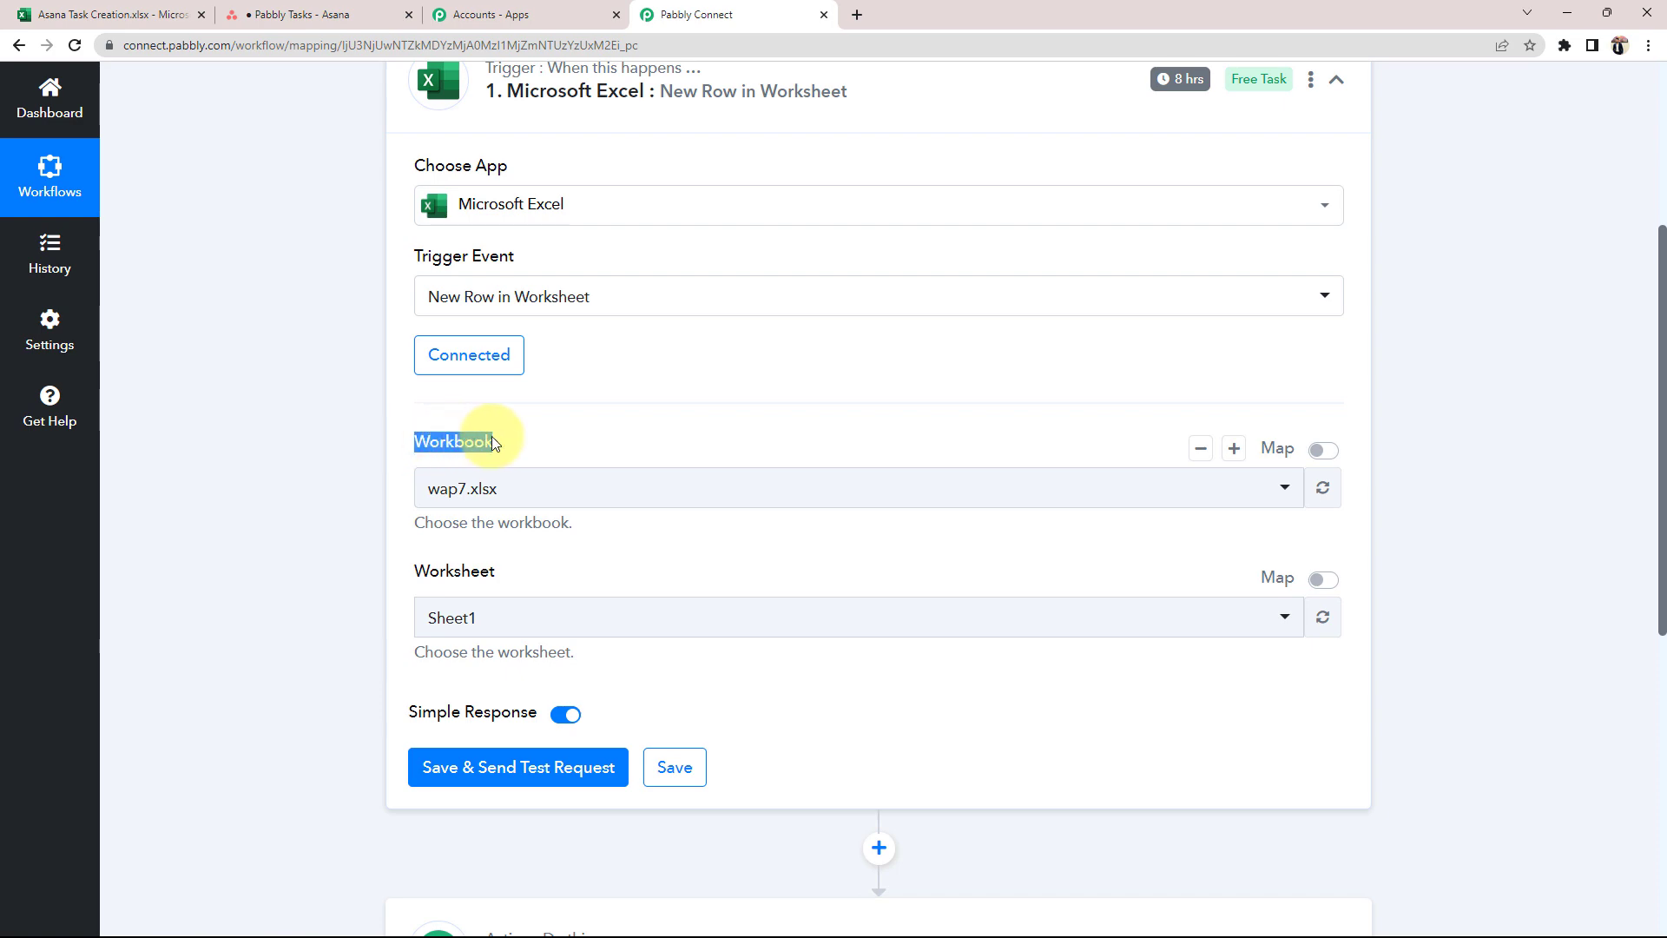
left_click(165, 15)
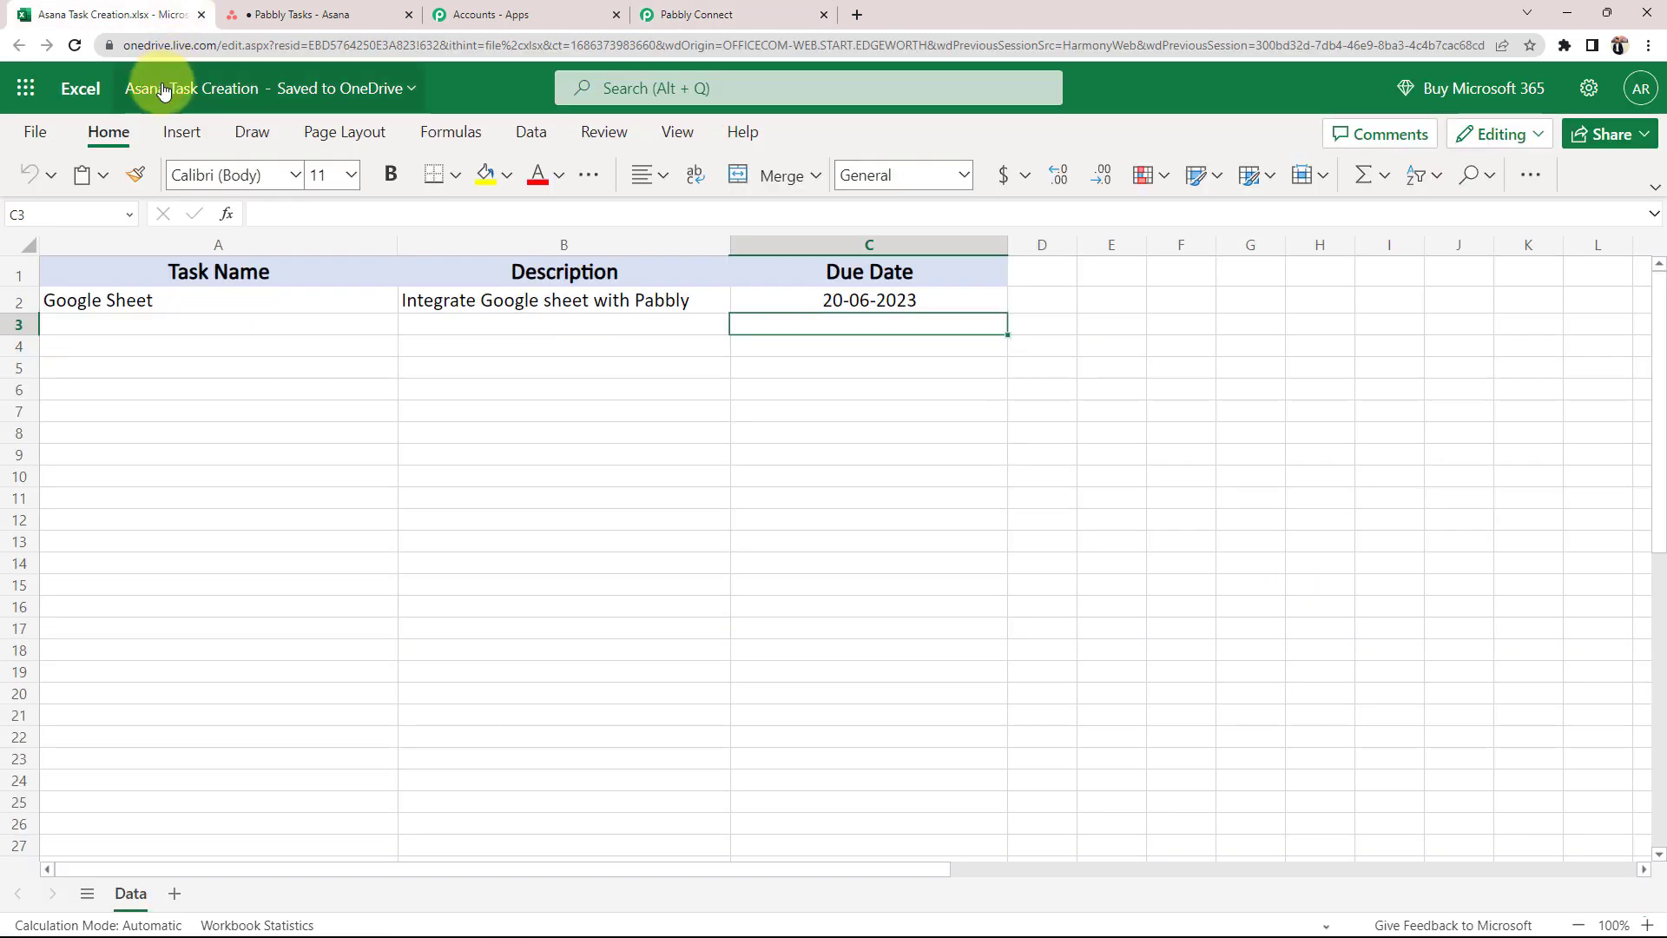
left_click(746, 15)
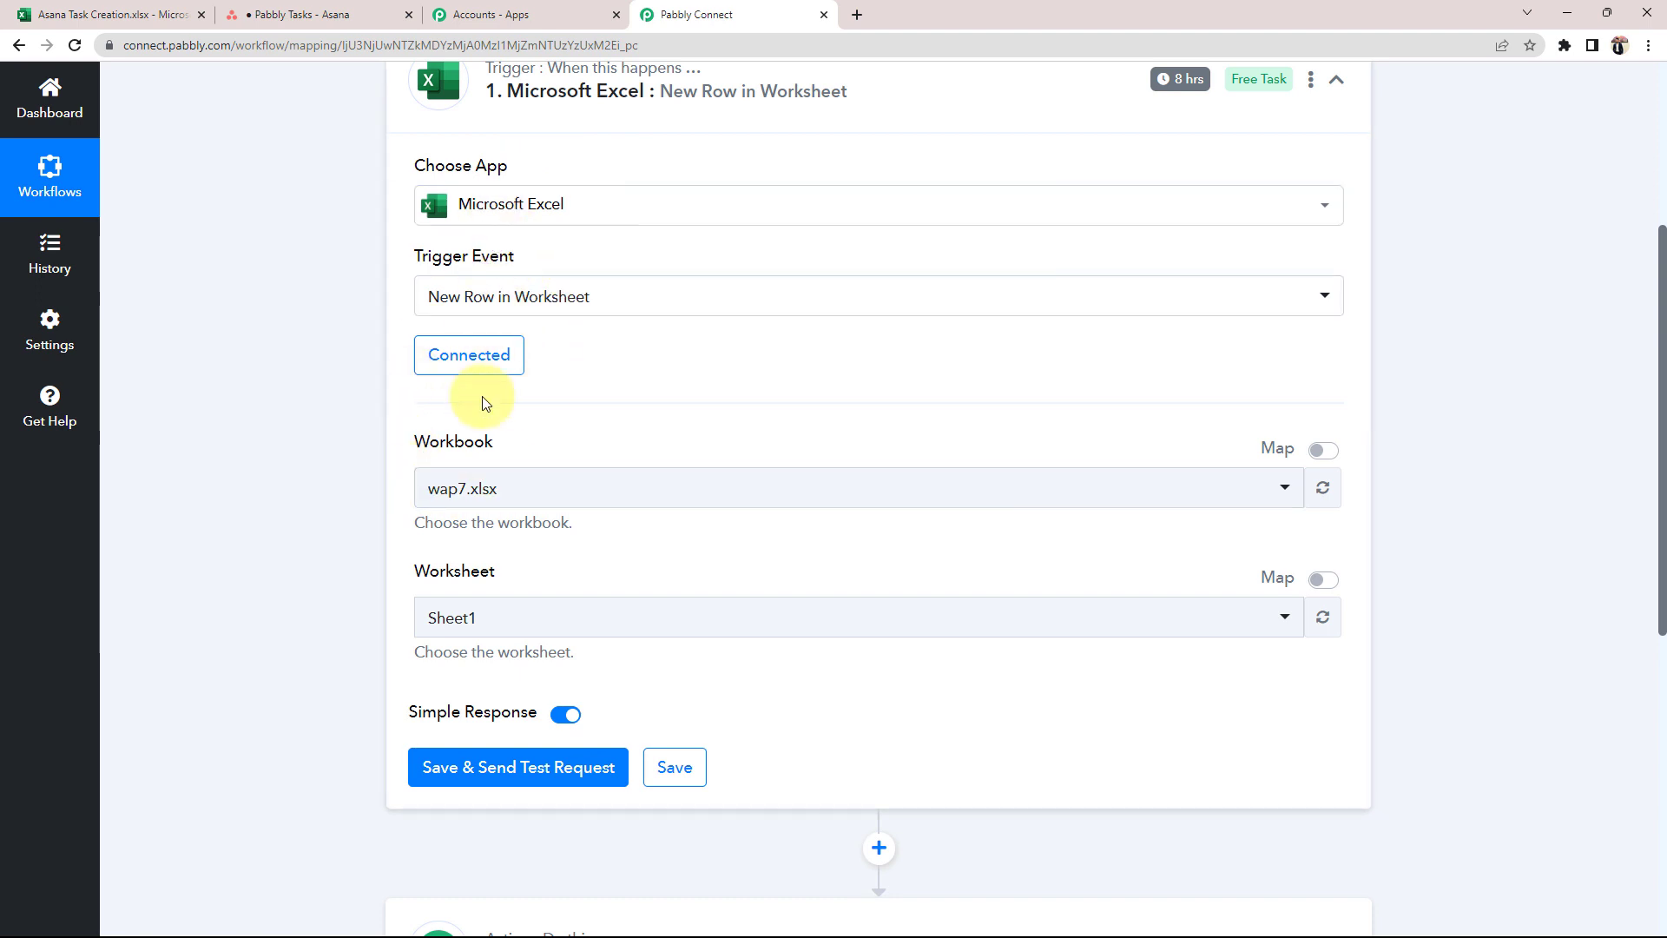
mouse_move(853, 487)
left_click(496, 496)
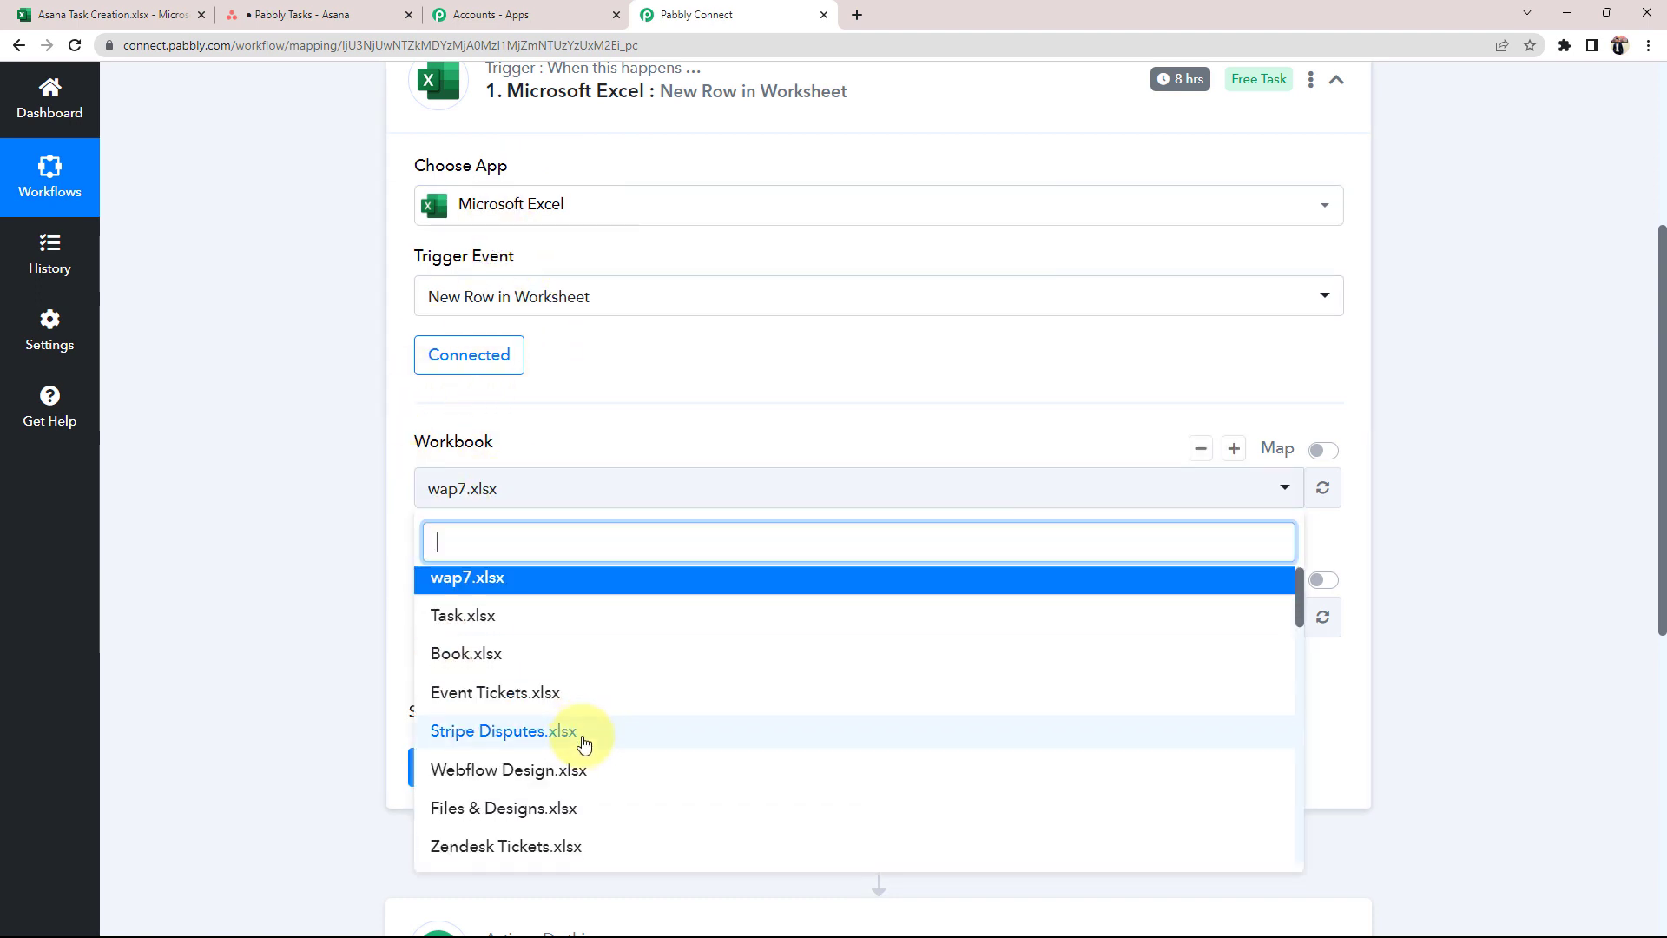
scroll(587, 738, "down", 3)
scroll(592, 749, "down", 3)
scroll(593, 749, "down", 2)
scroll(592, 749, "up", 5)
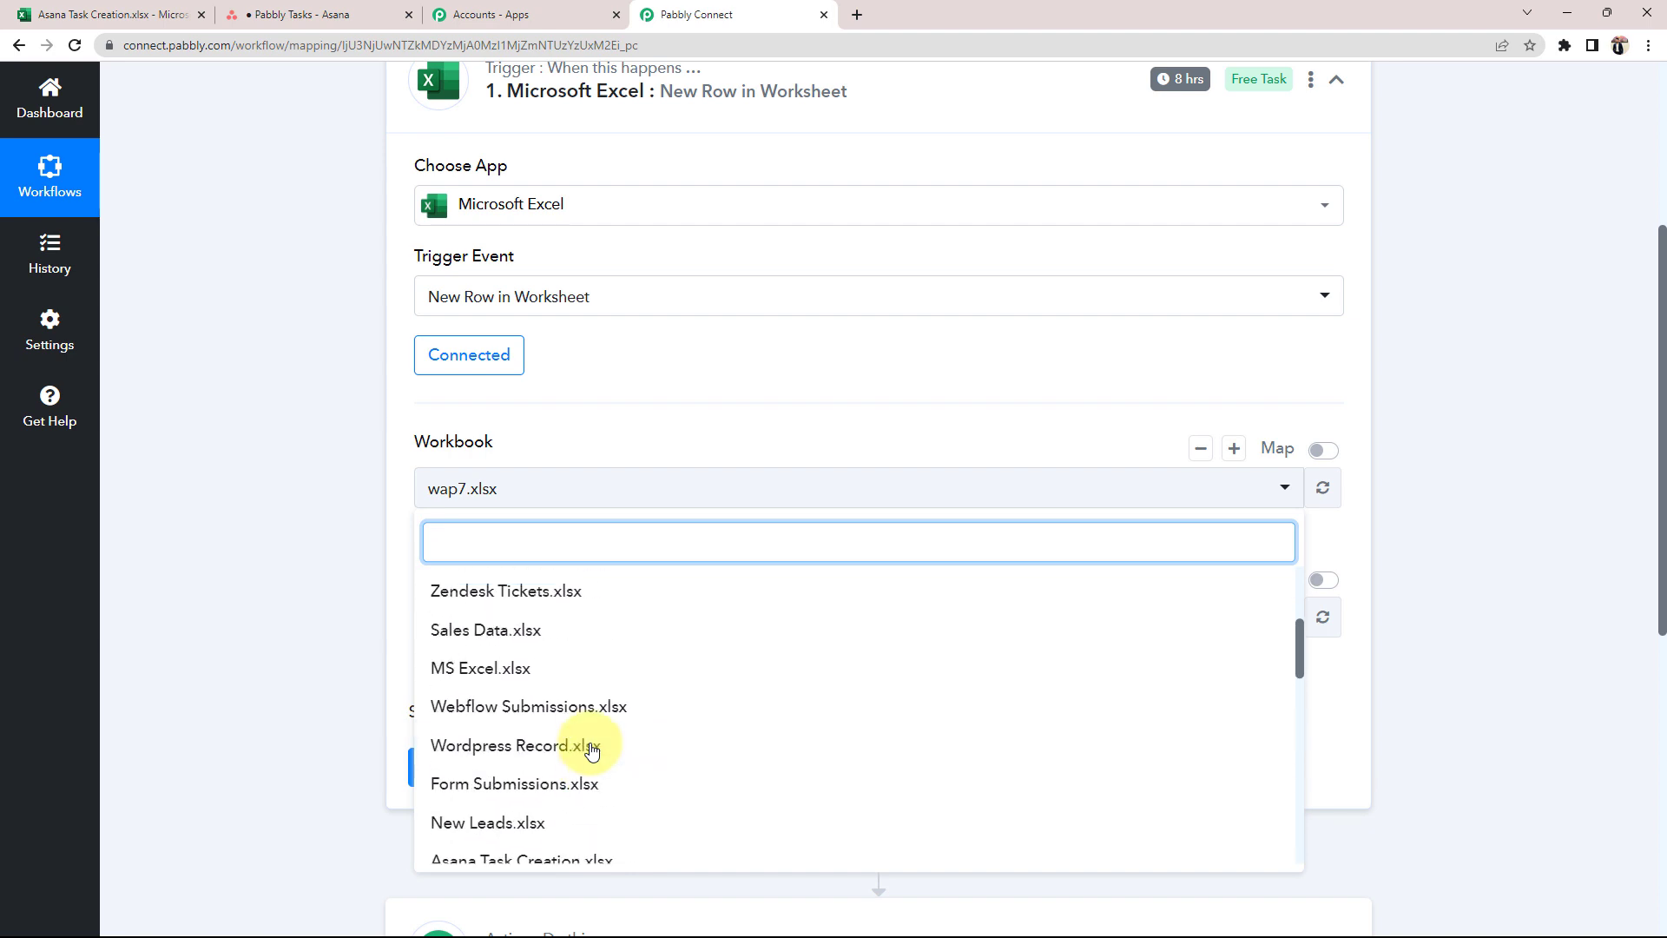
scroll(593, 749, "up", 3)
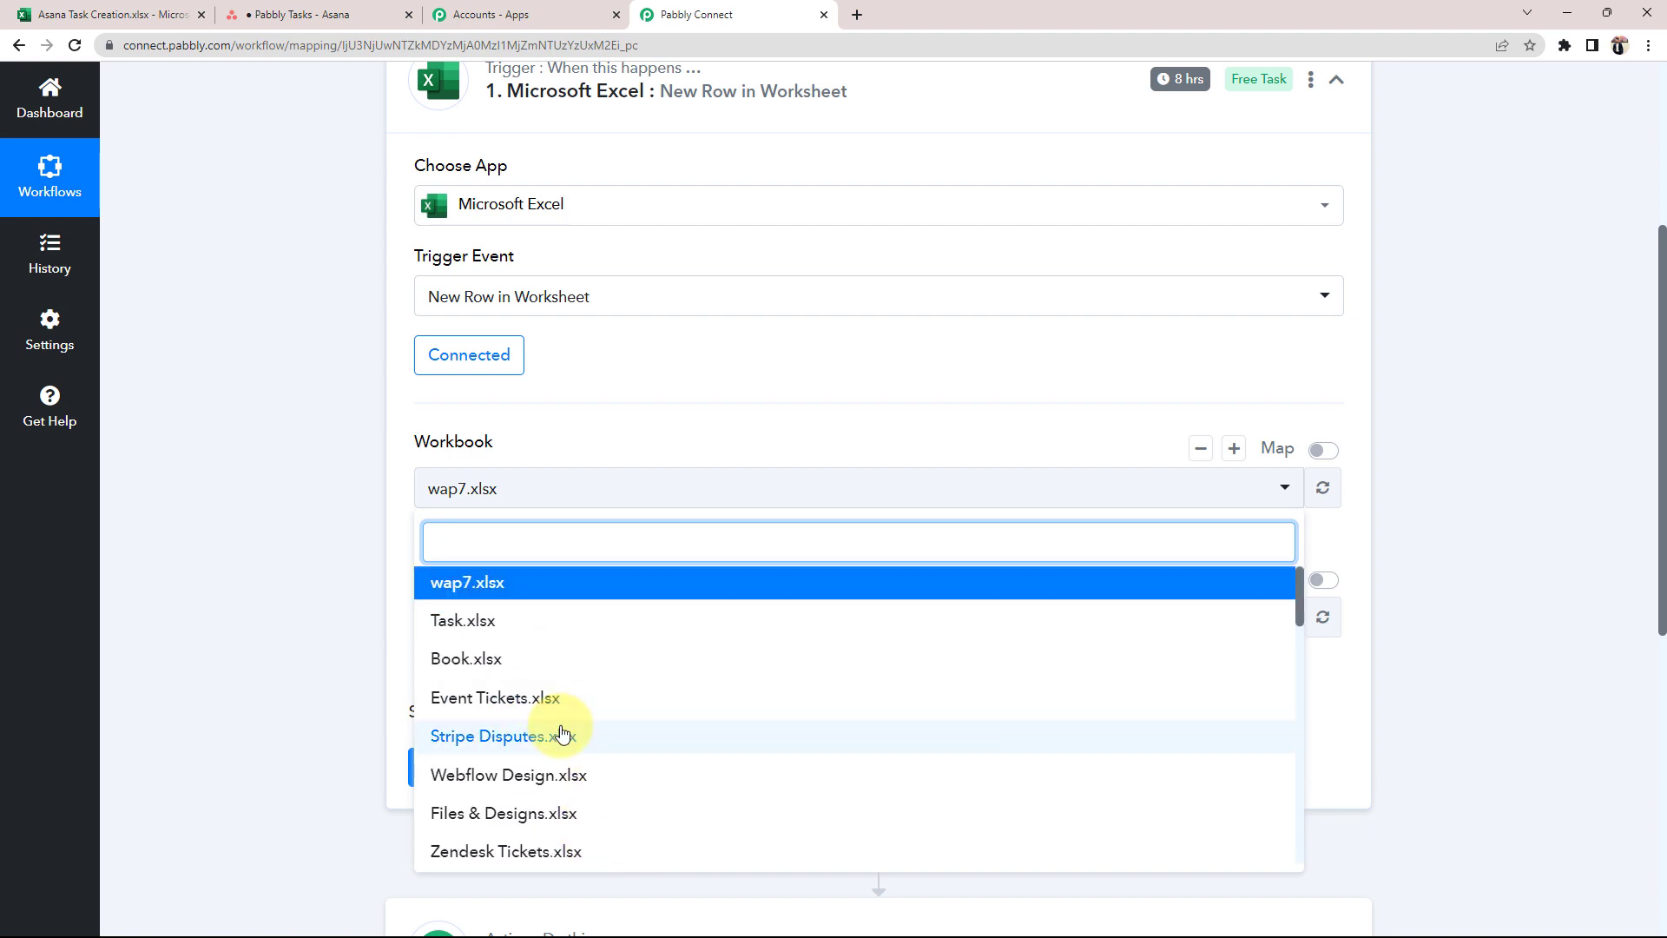
scroll(561, 733, "down", 2)
scroll(562, 733, "down", 2)
scroll(561, 734, "down", 2)
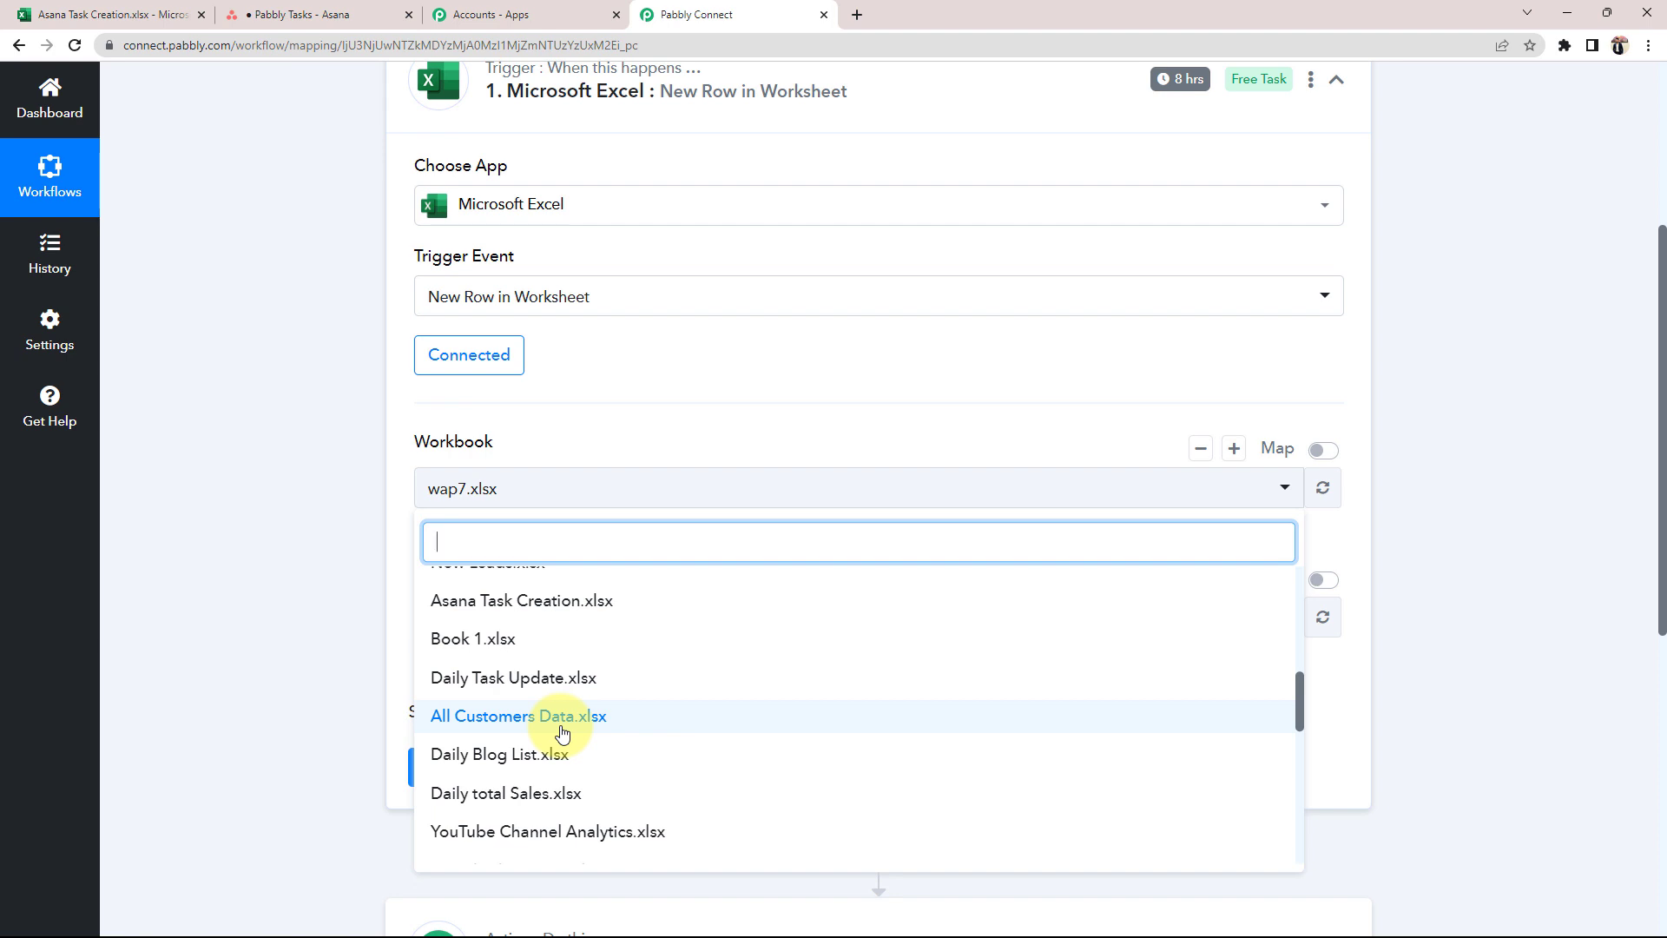
- Search 'asa' and select Asana Task Creation.xlsx as the workbook, replacing wap7.xlsx
left_click(95, 14)
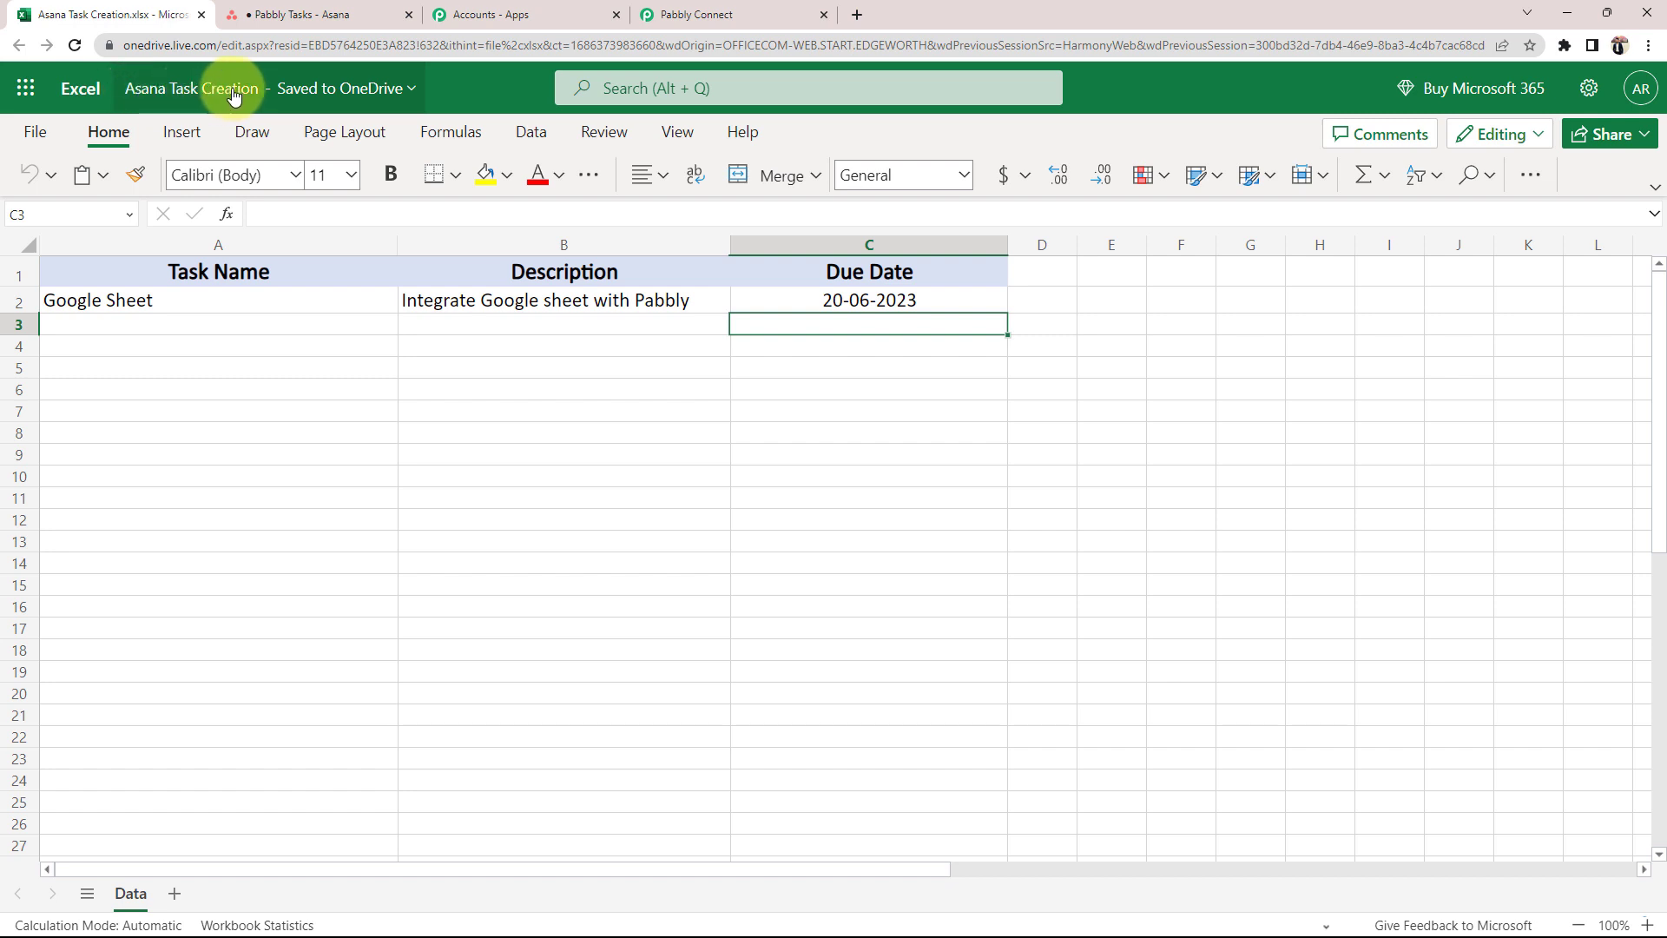
left_click(83, 324)
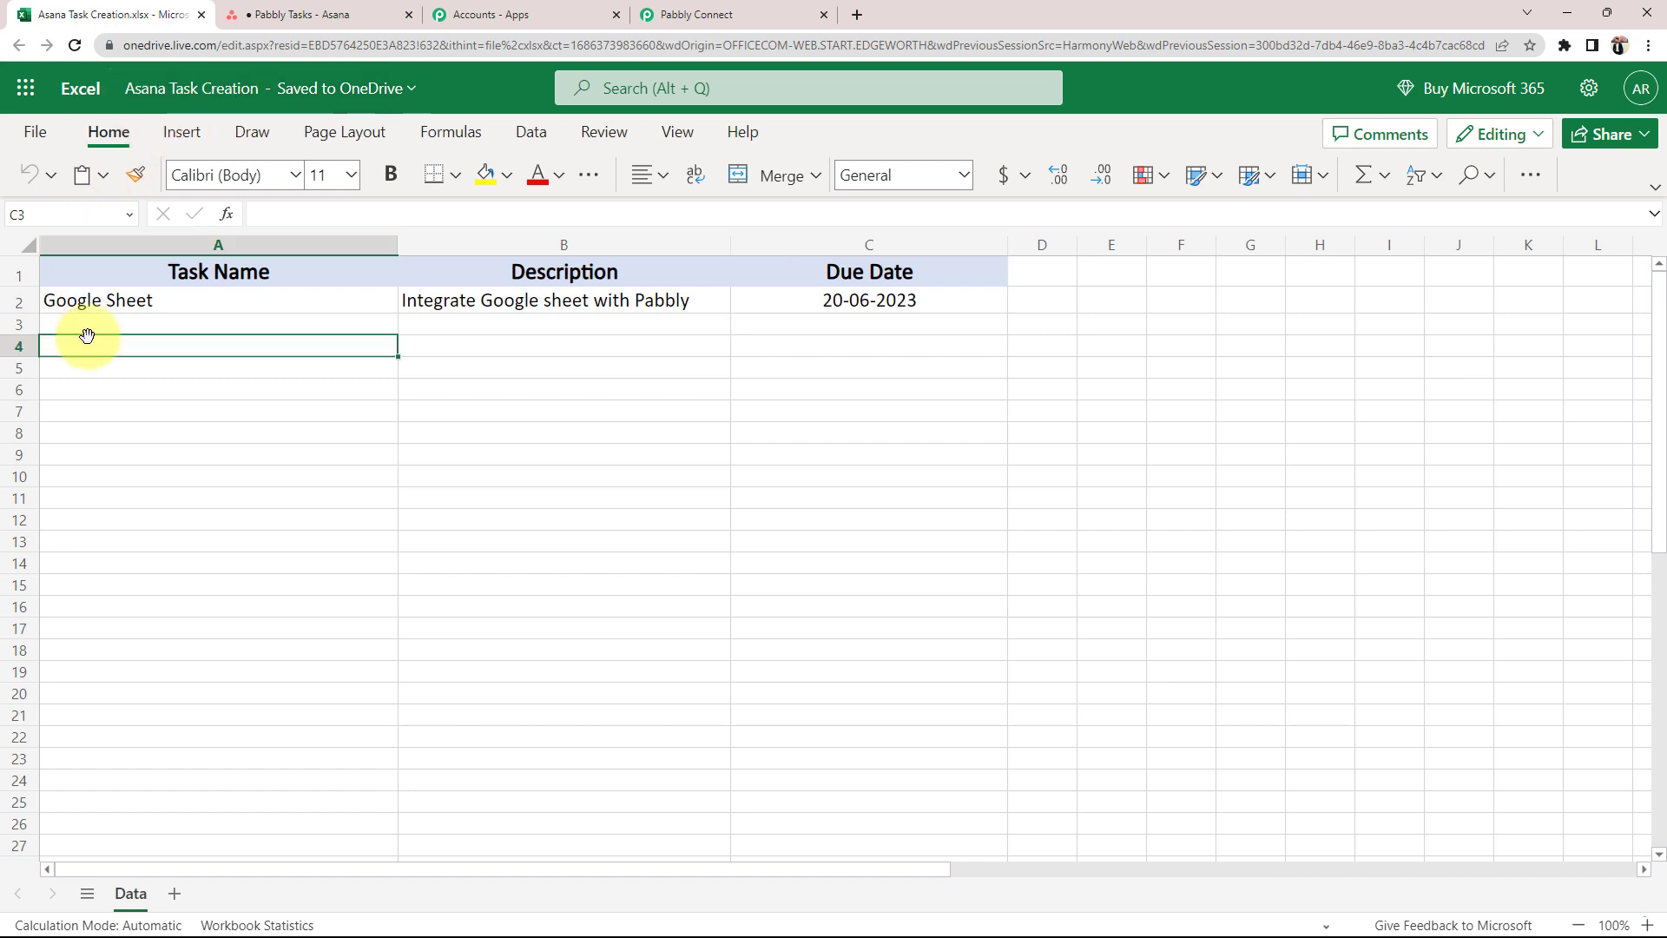
left_click(490, 329)
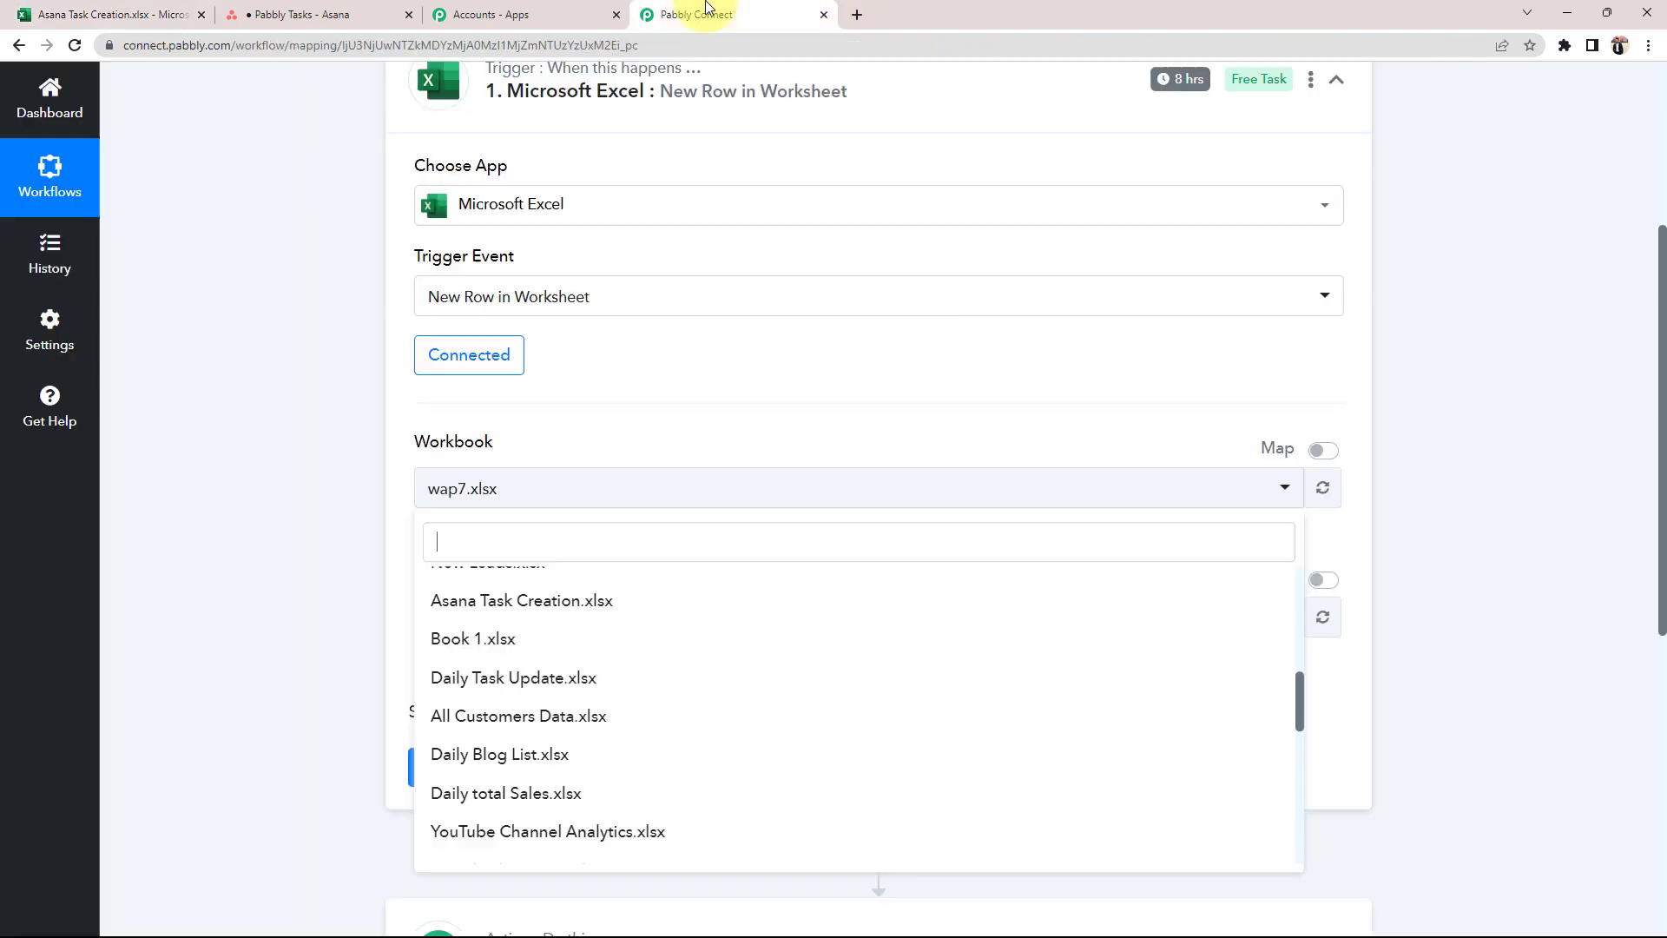
left_click(694, 15)
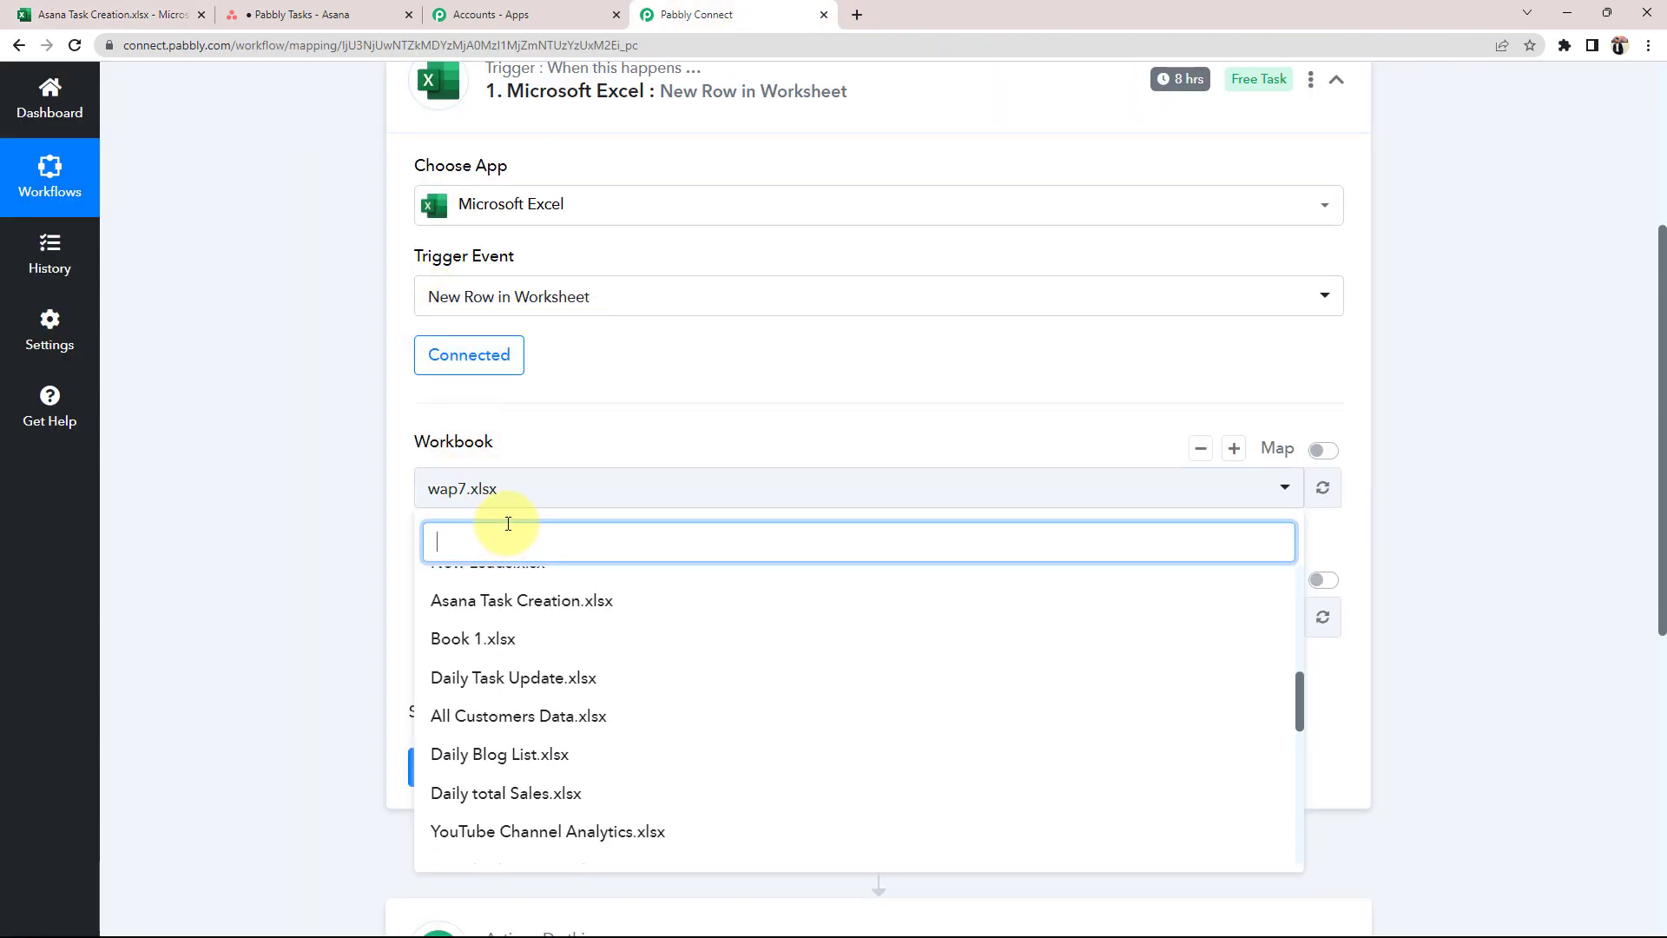
type("asa")
left_click(476, 583)
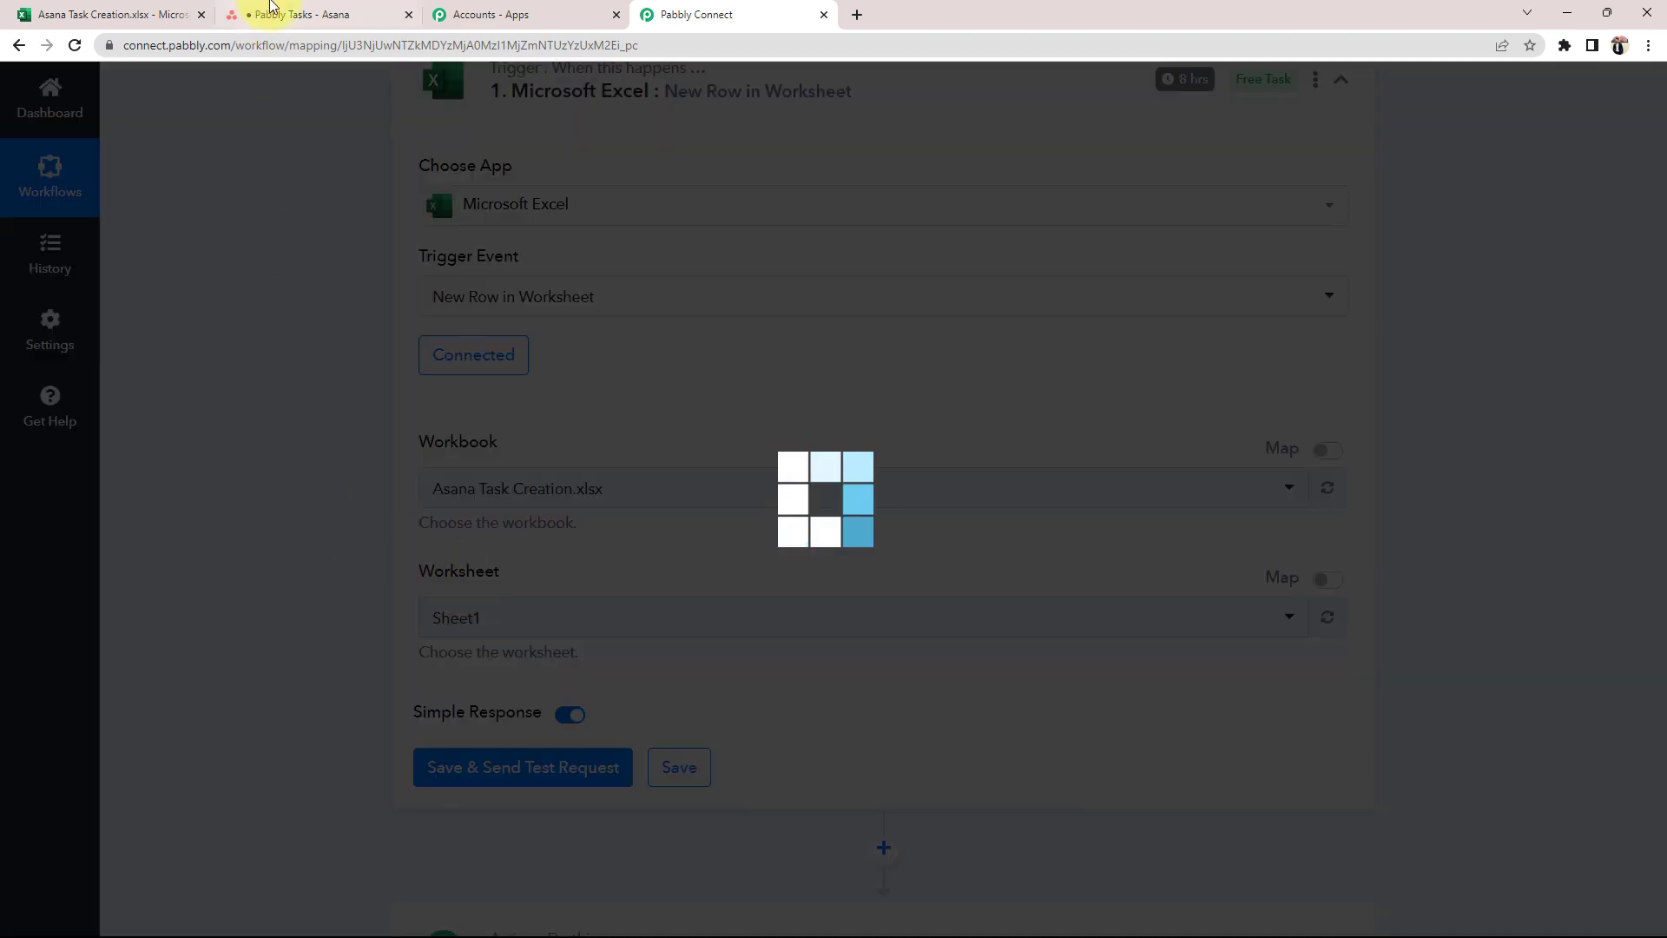
- Select Data as the trigger's worksheet, confirming the sheet name in the Excel tab
left_click(87, 5)
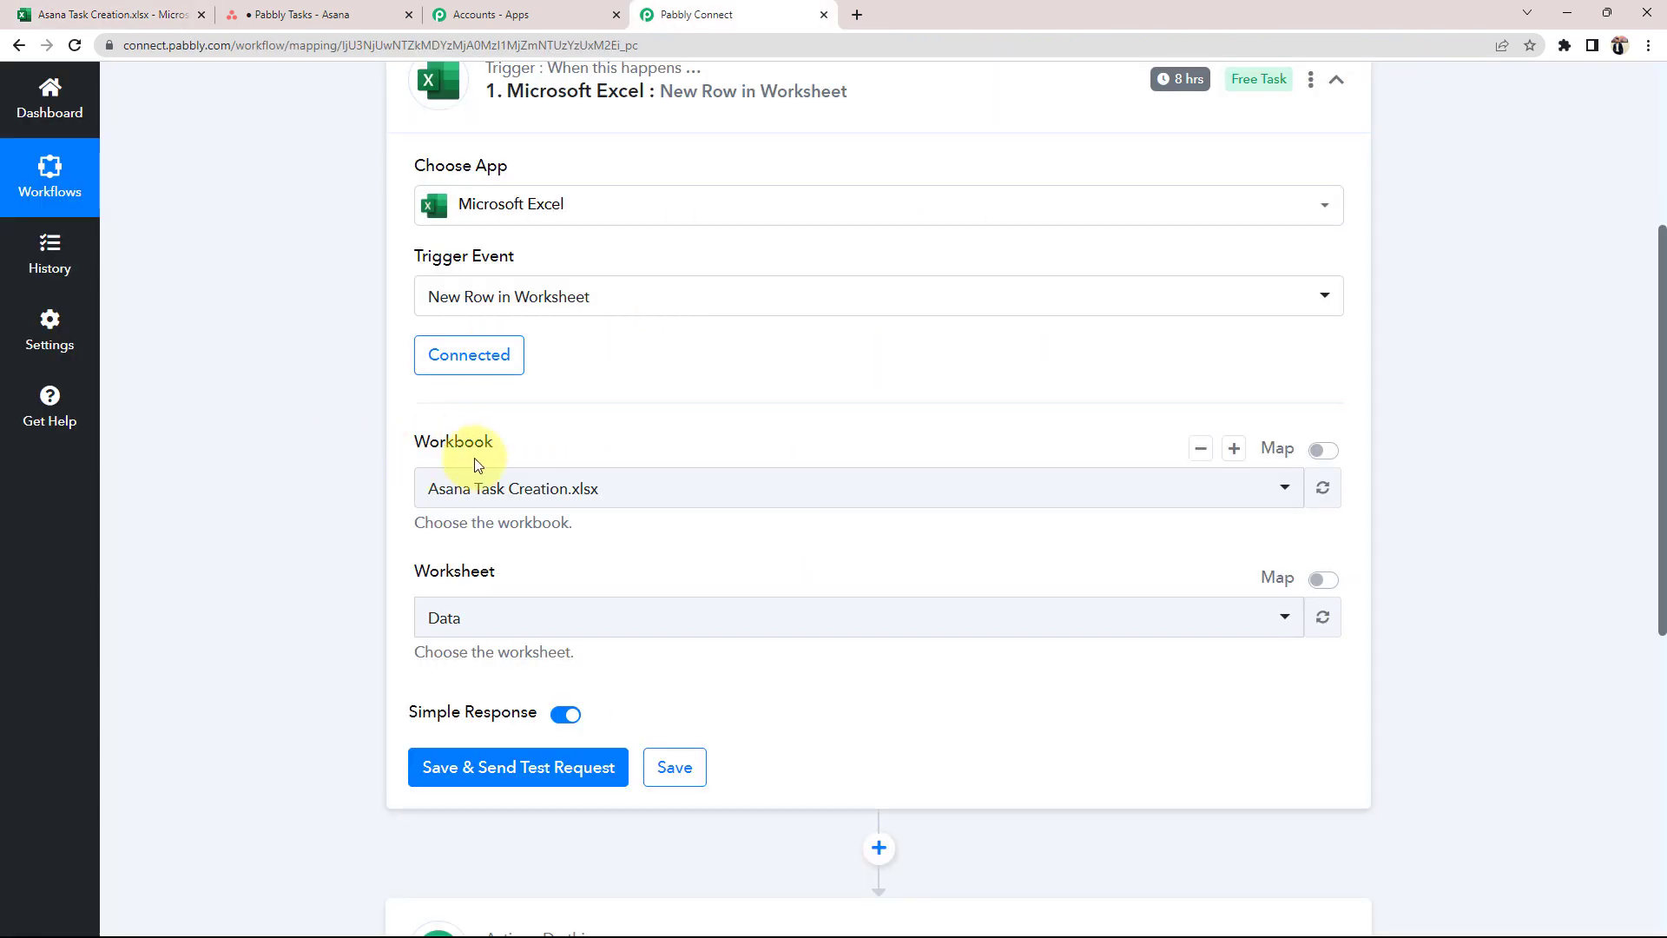
scroll(417, 503, "down", 1)
left_click(446, 529)
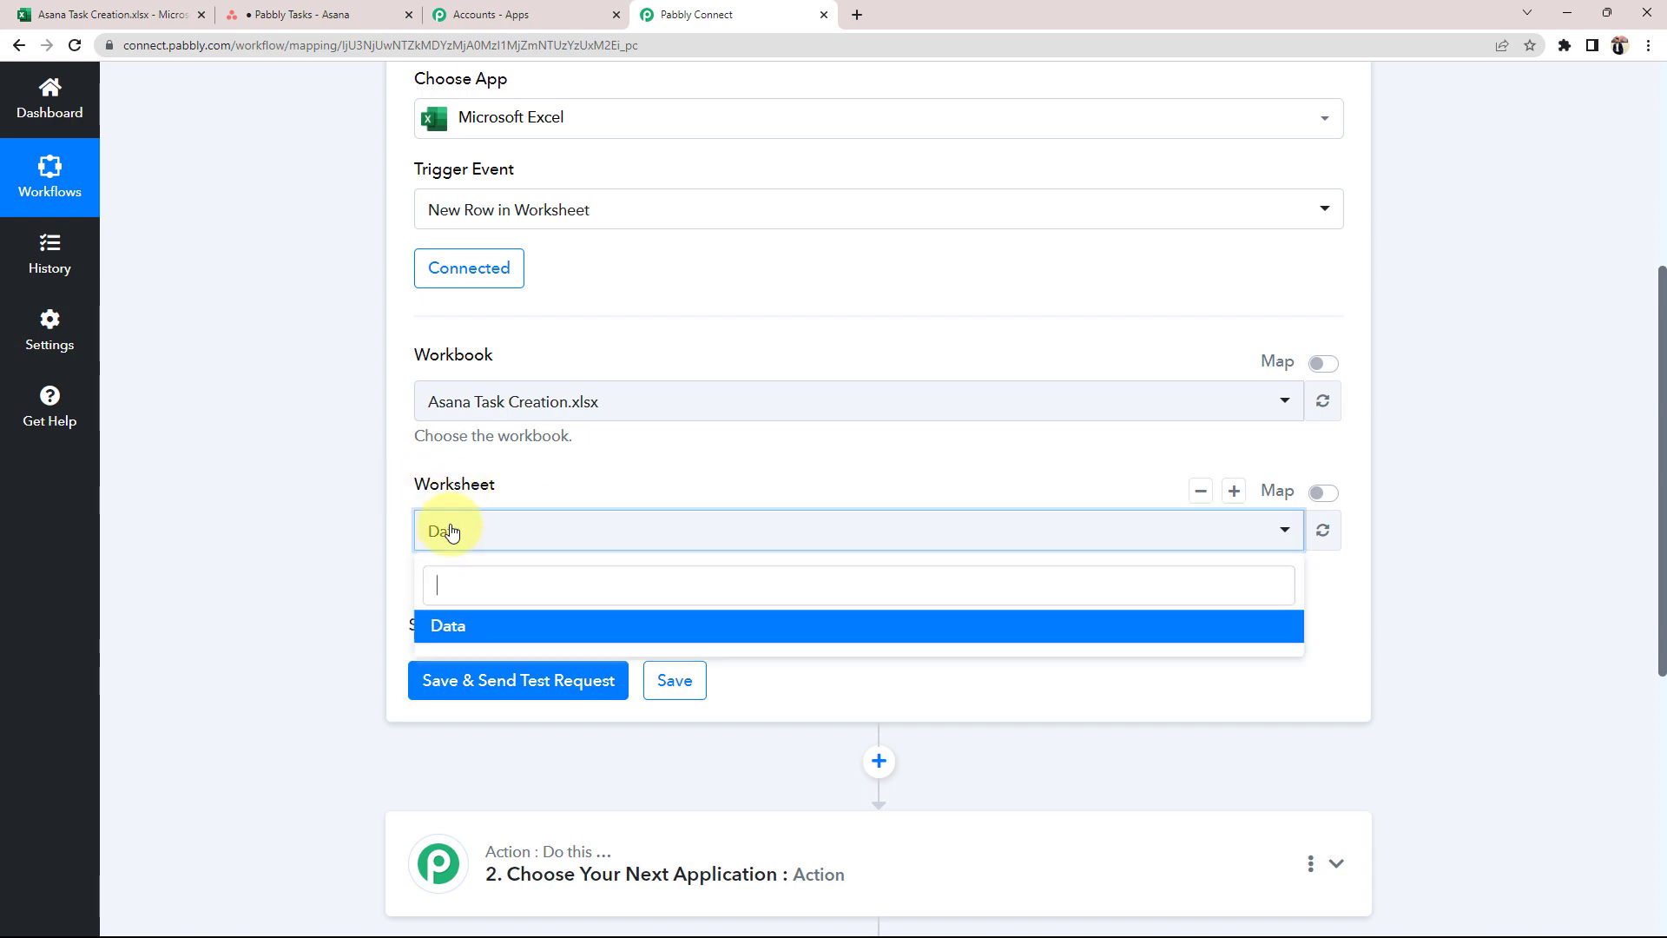
left_click(439, 625)
left_click(174, 14)
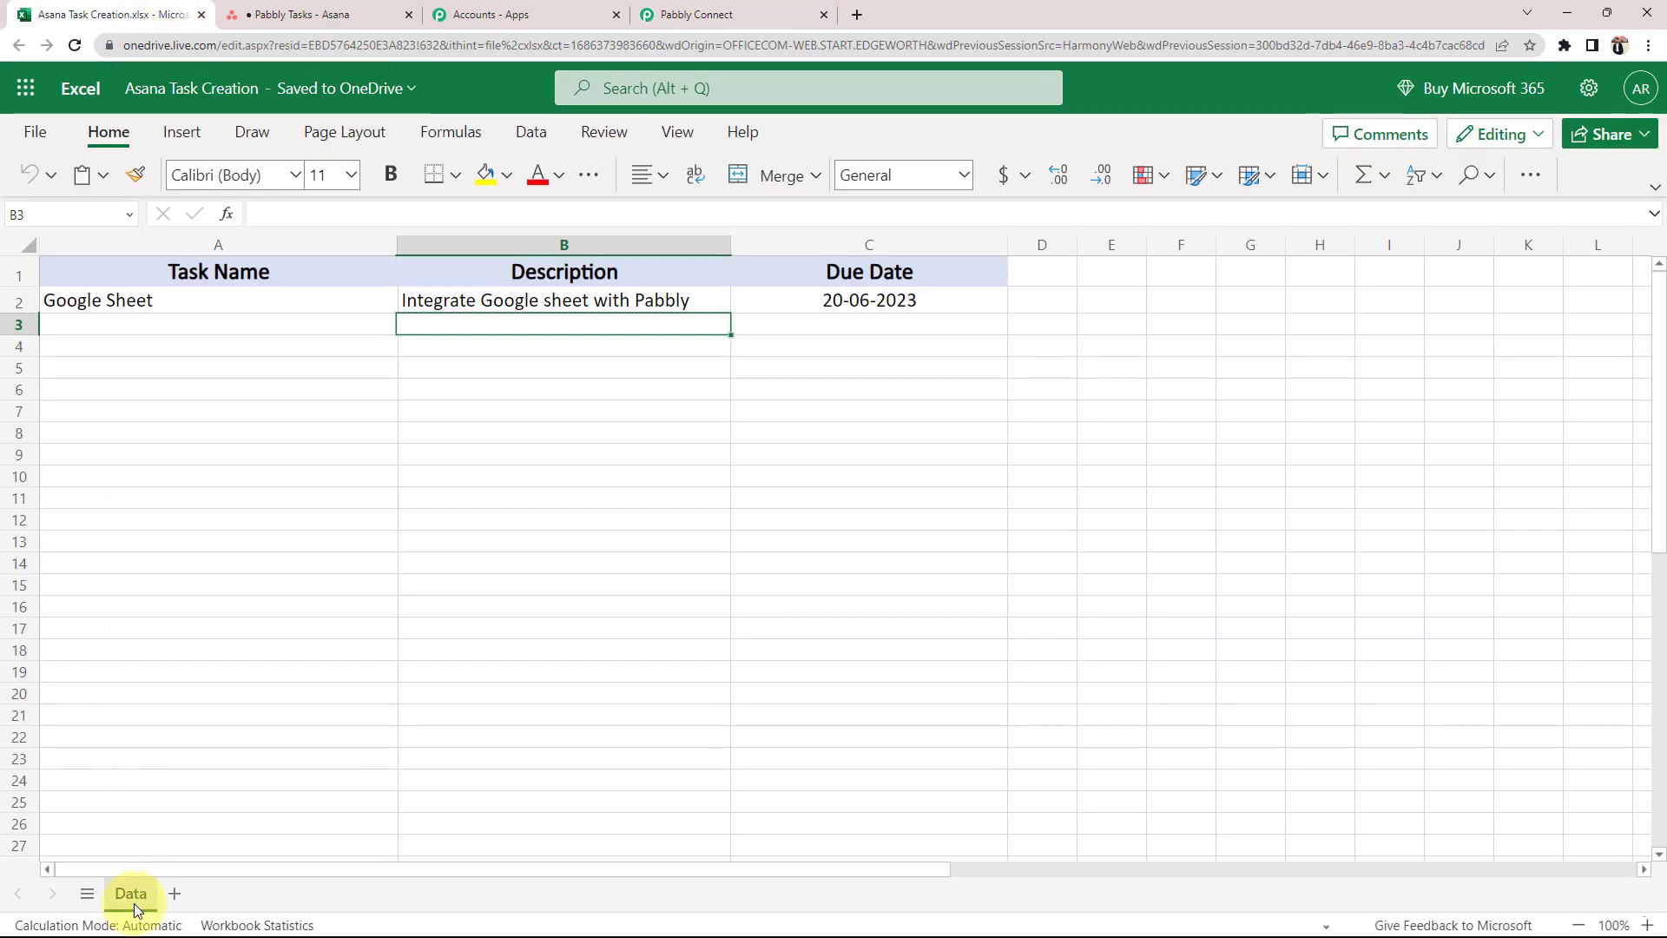
left_click(697, 15)
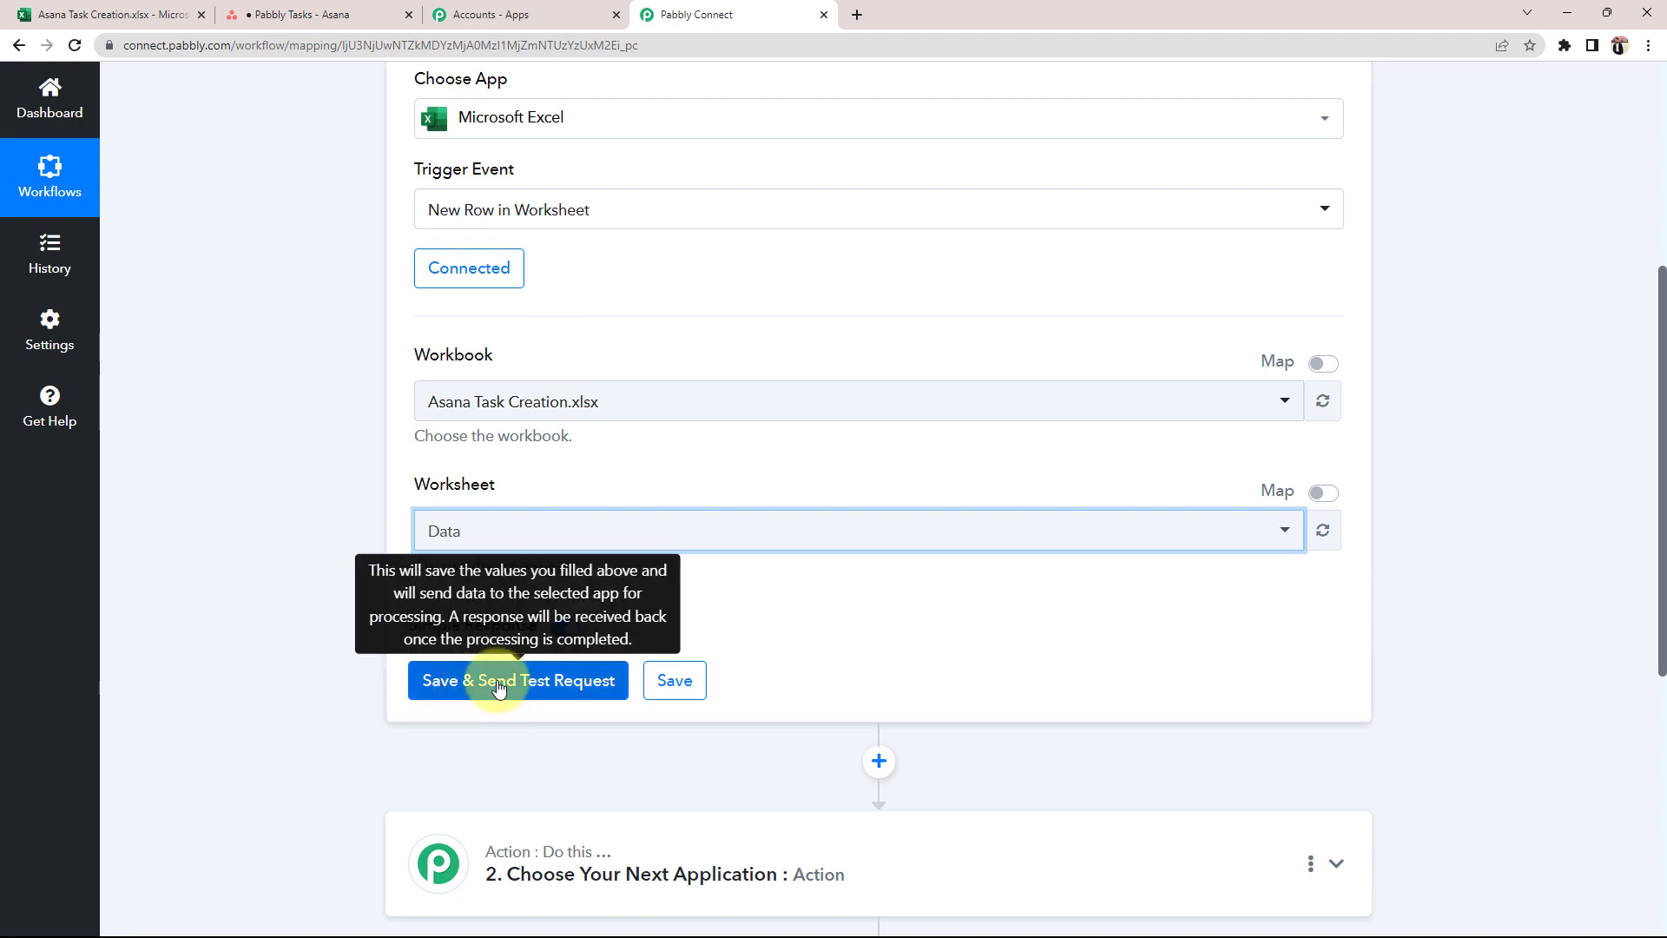
left_click(113, 14)
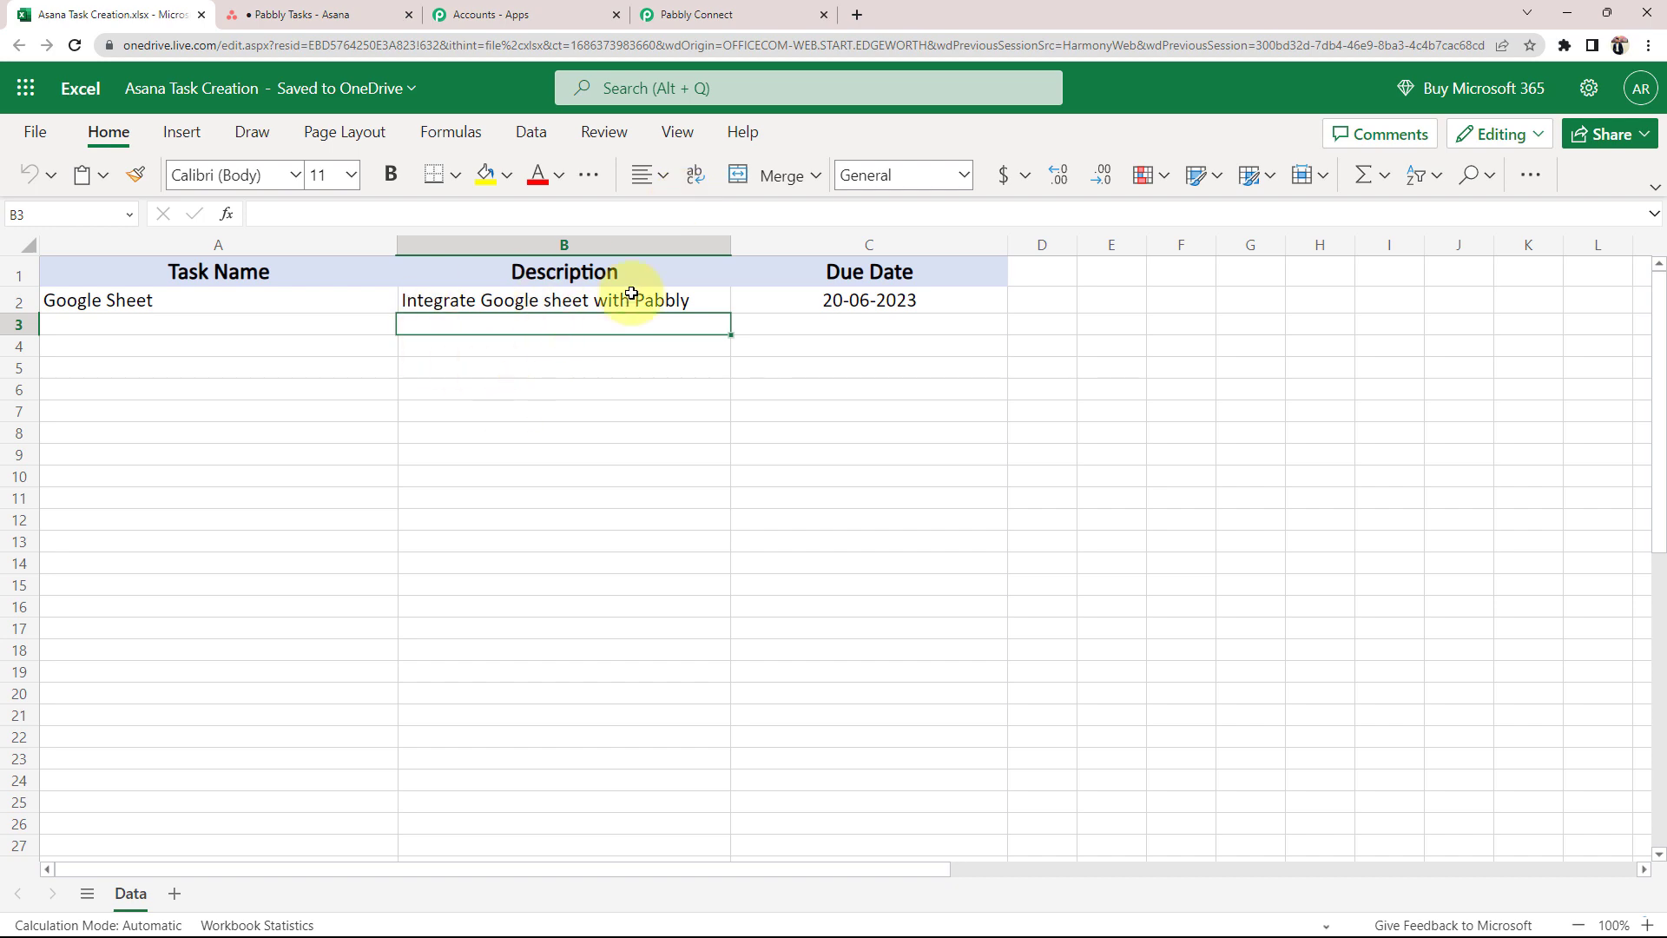
left_click(696, 14)
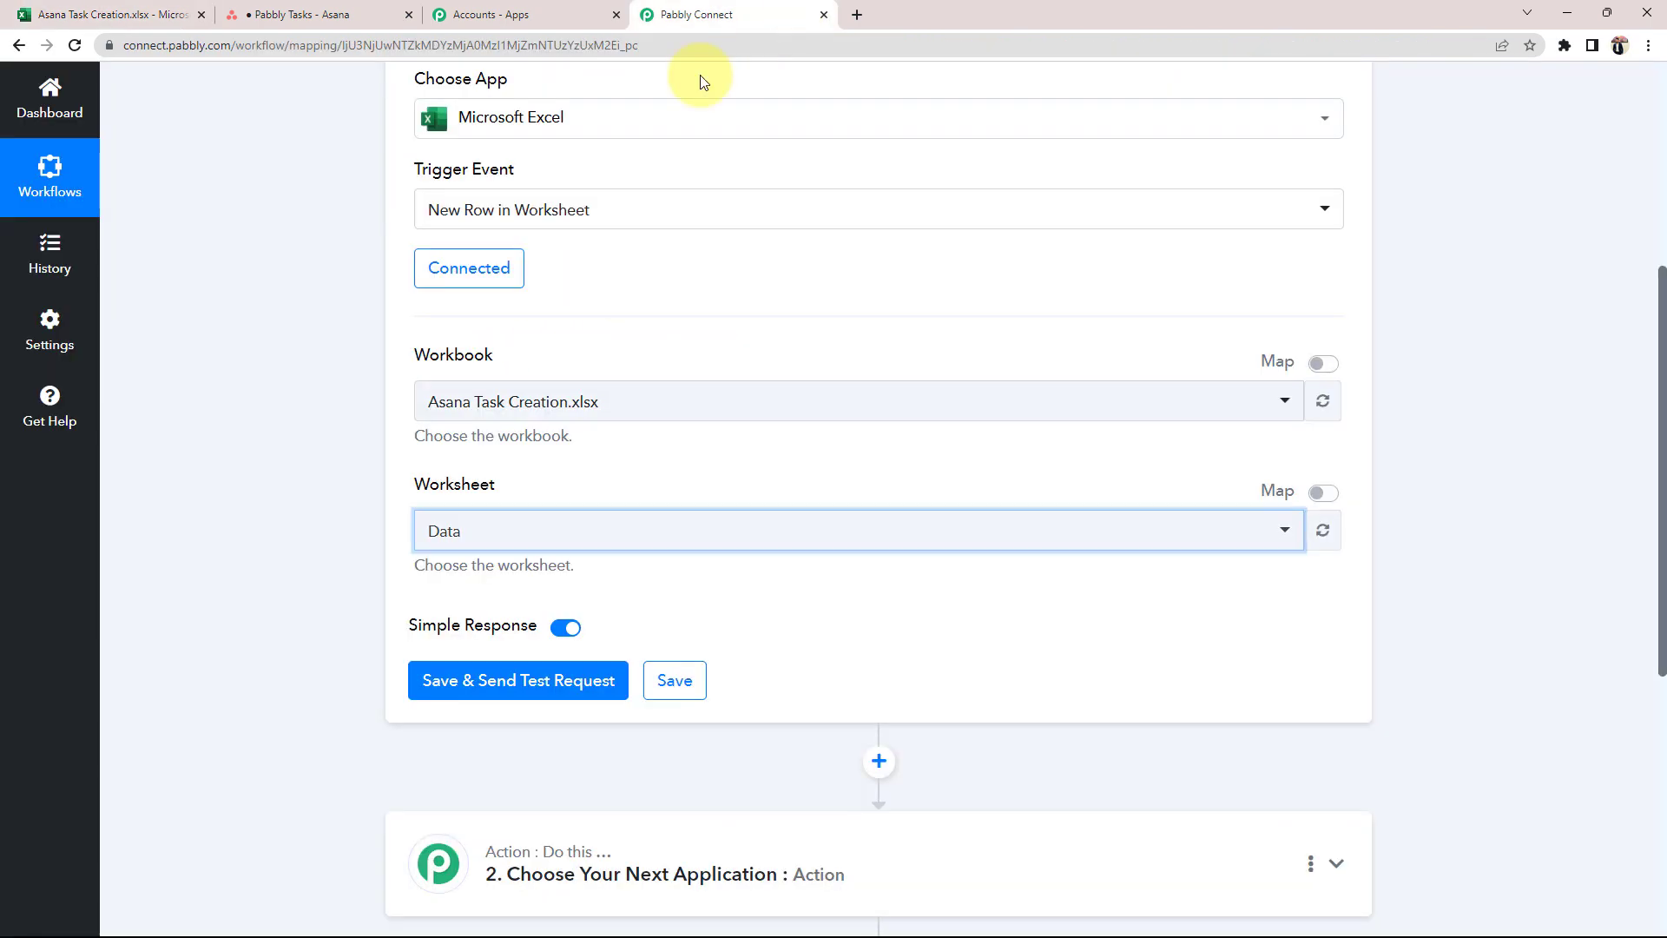
left_click(80, 5)
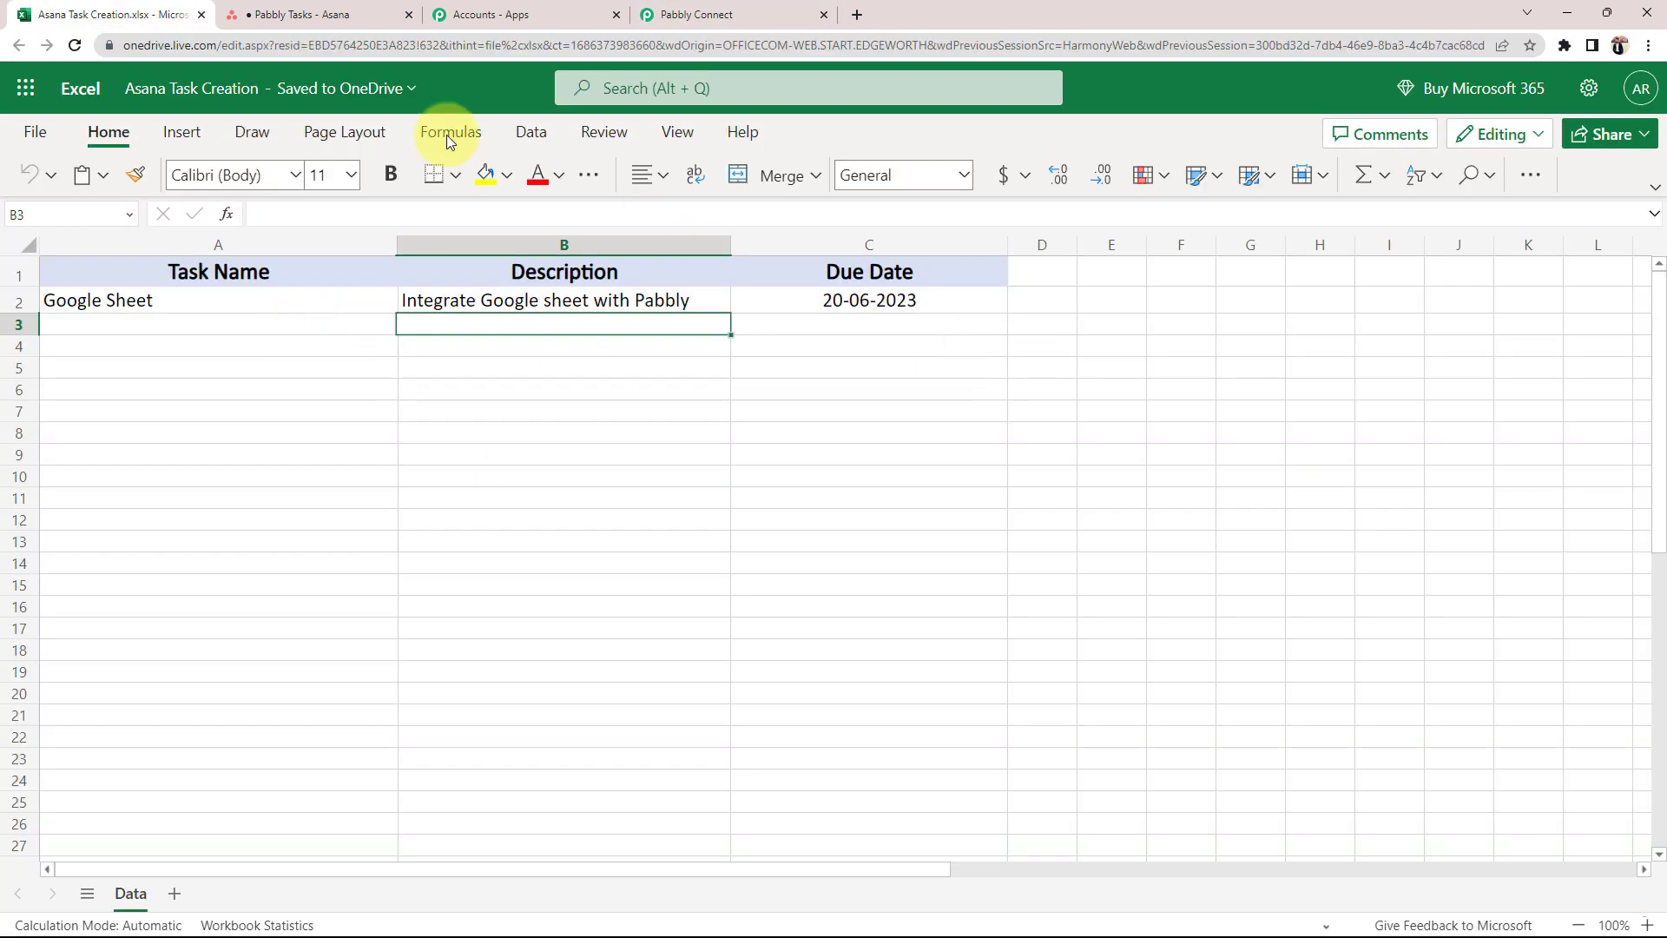
left_click(698, 14)
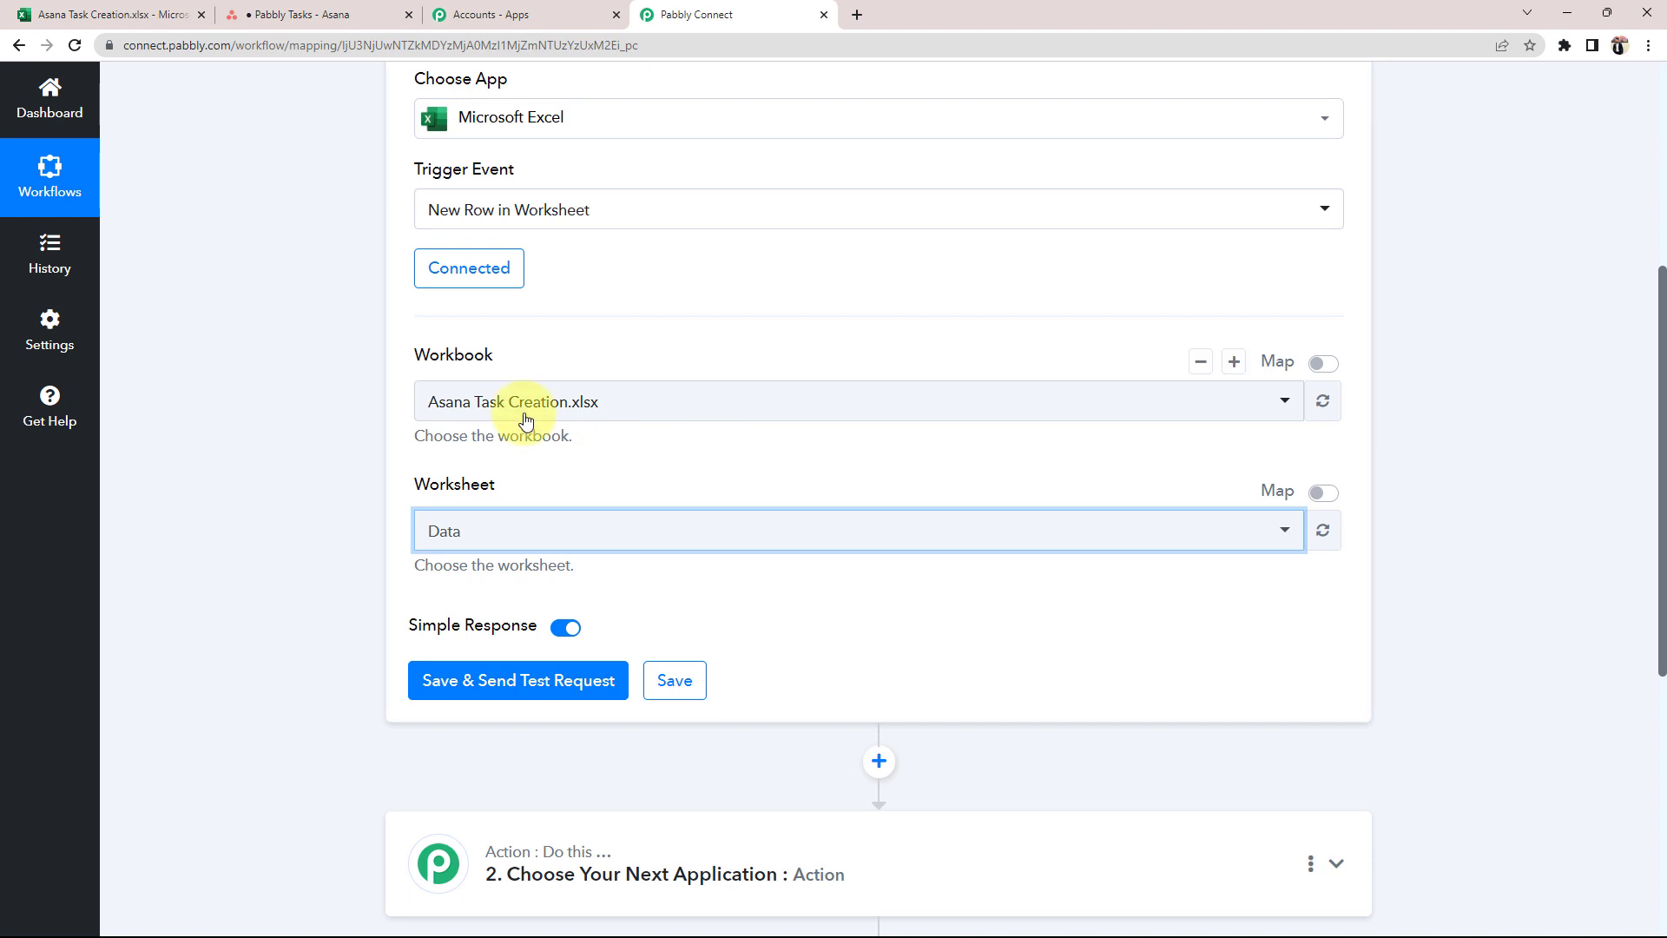
- Send a test request and verify the returned row: Google Sheet, Integrate Google sheet with Pabbly, 2023-06-20
left_click(487, 693)
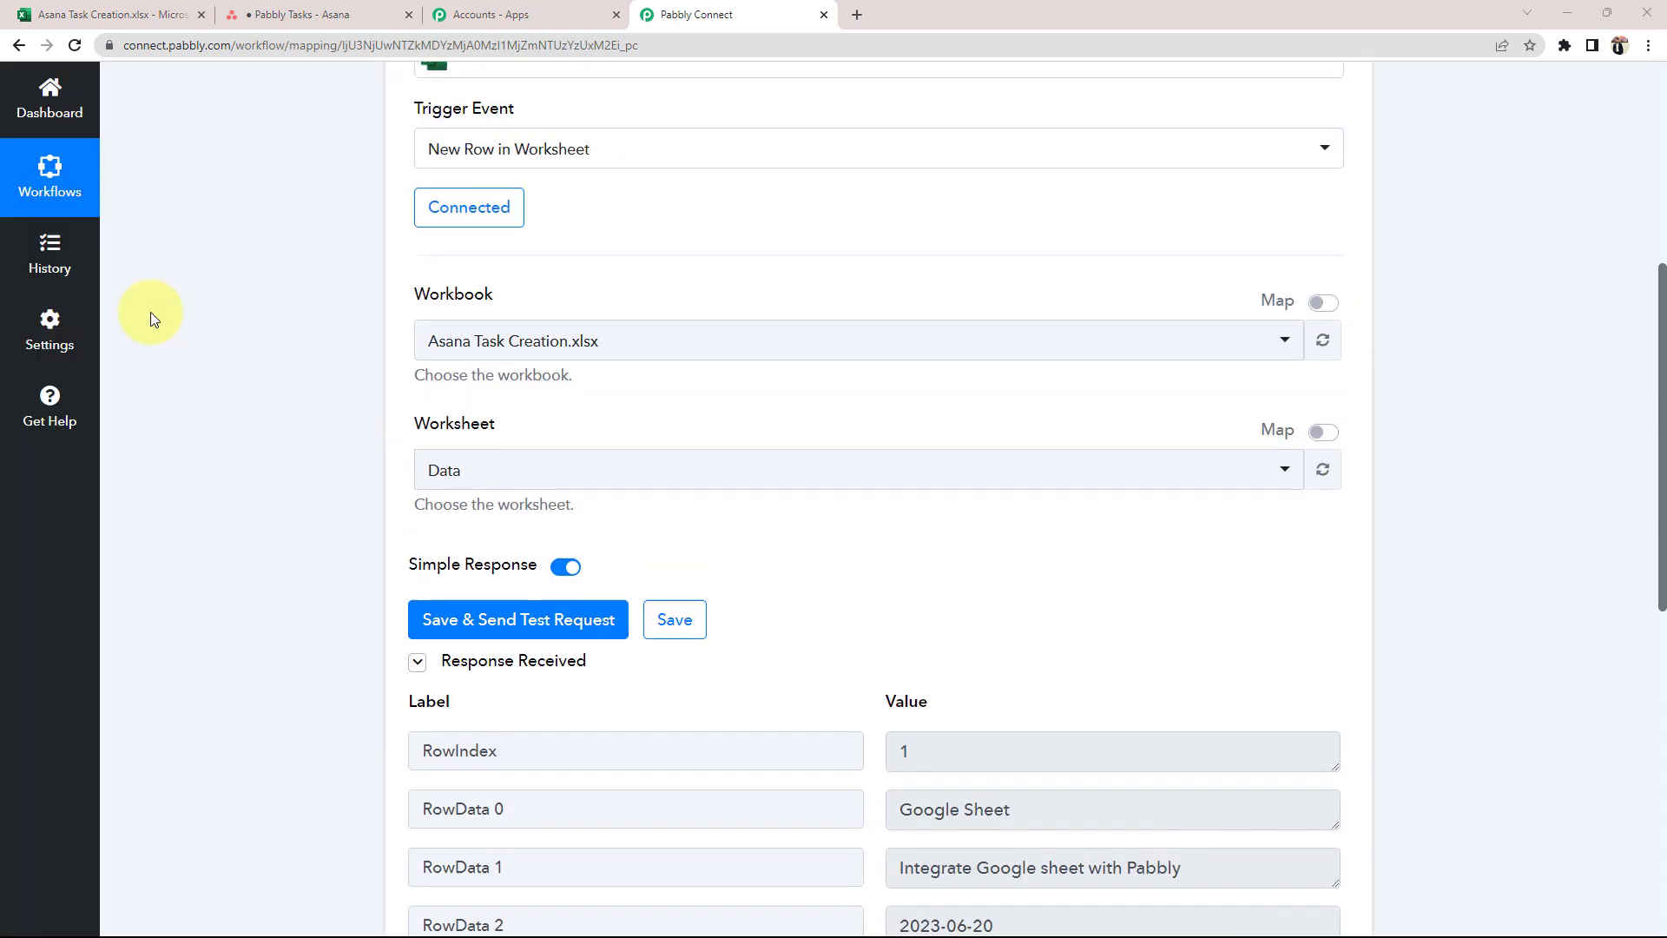
scroll(150, 311, "down", 1)
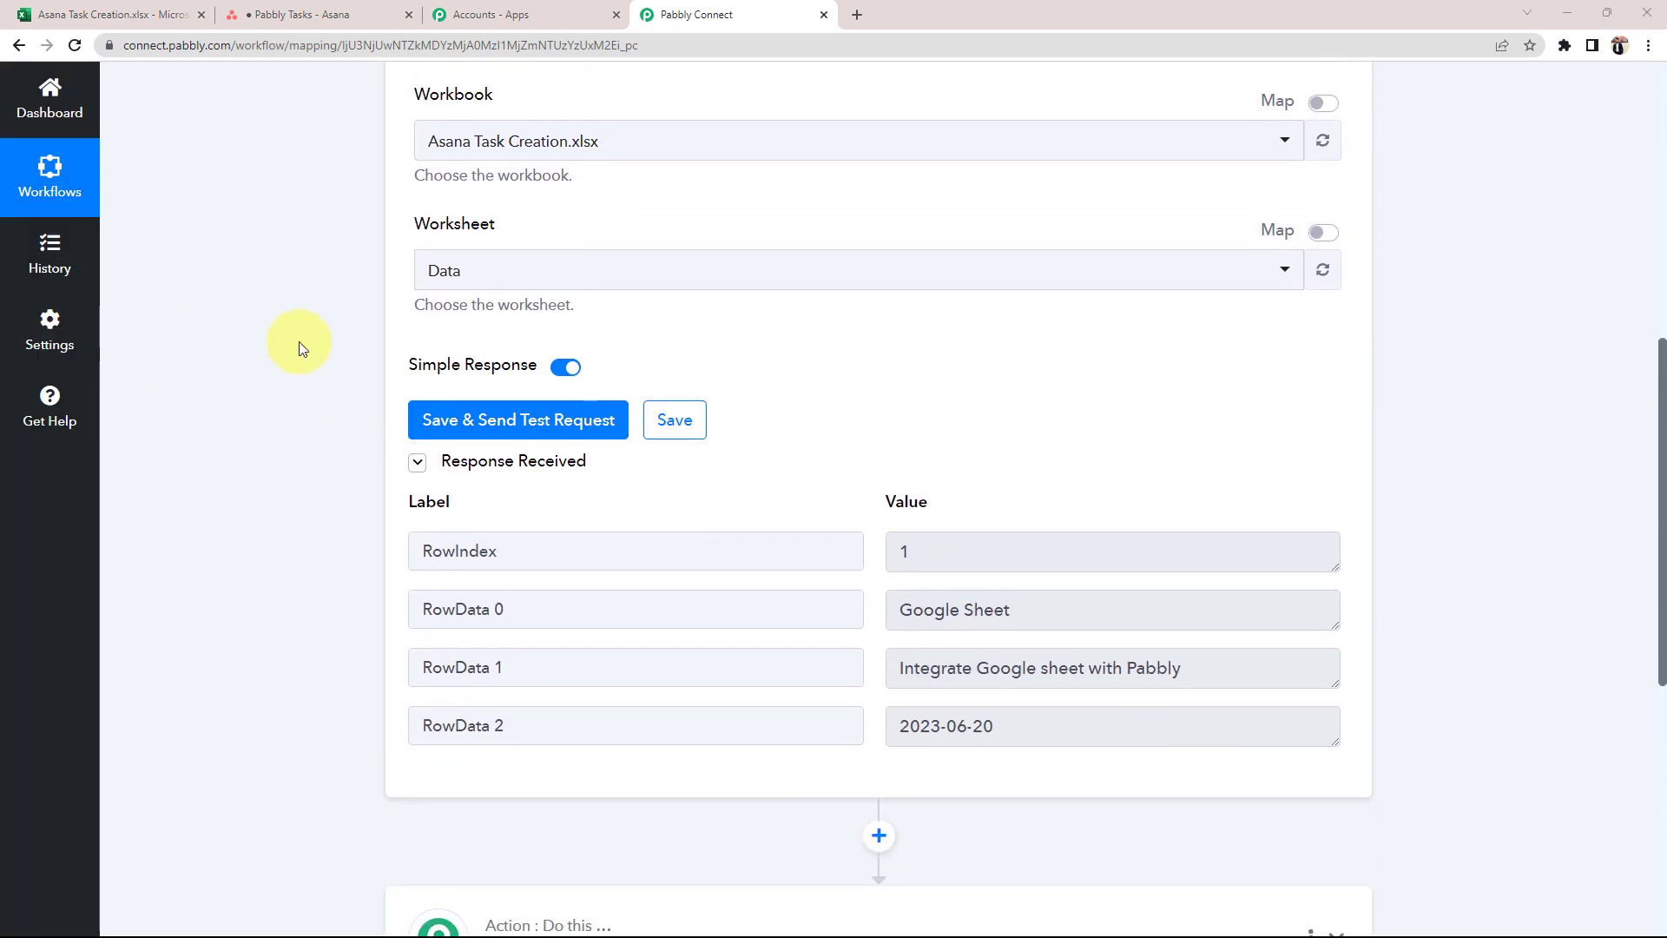
left_click(105, 12)
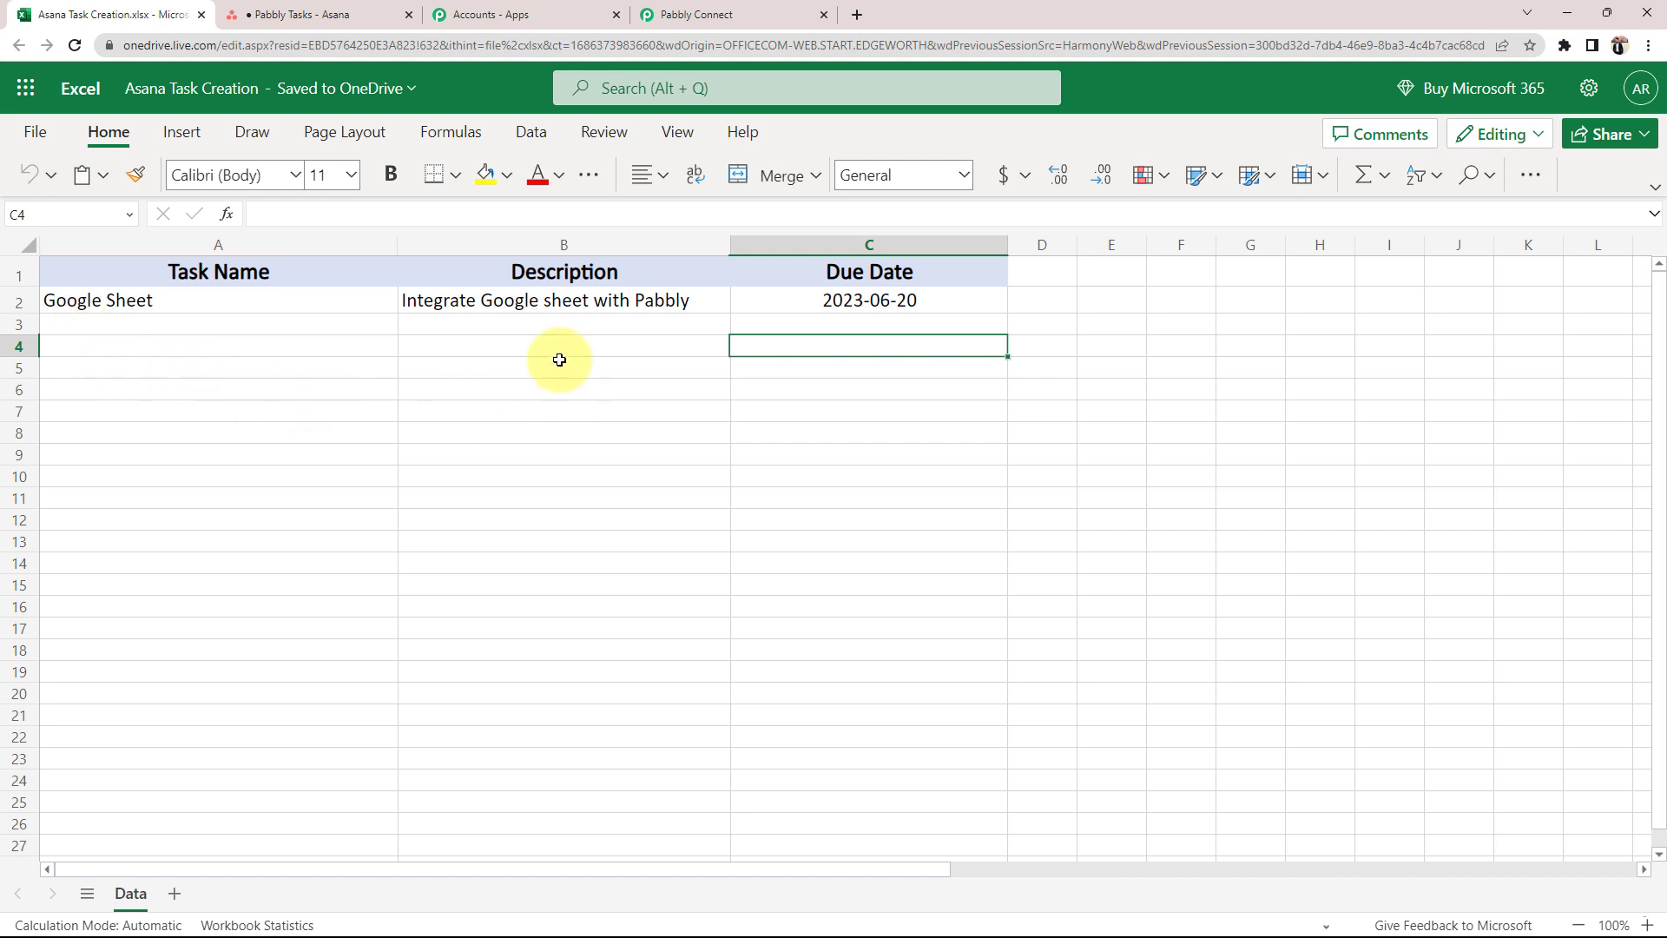
left_click(660, 11)
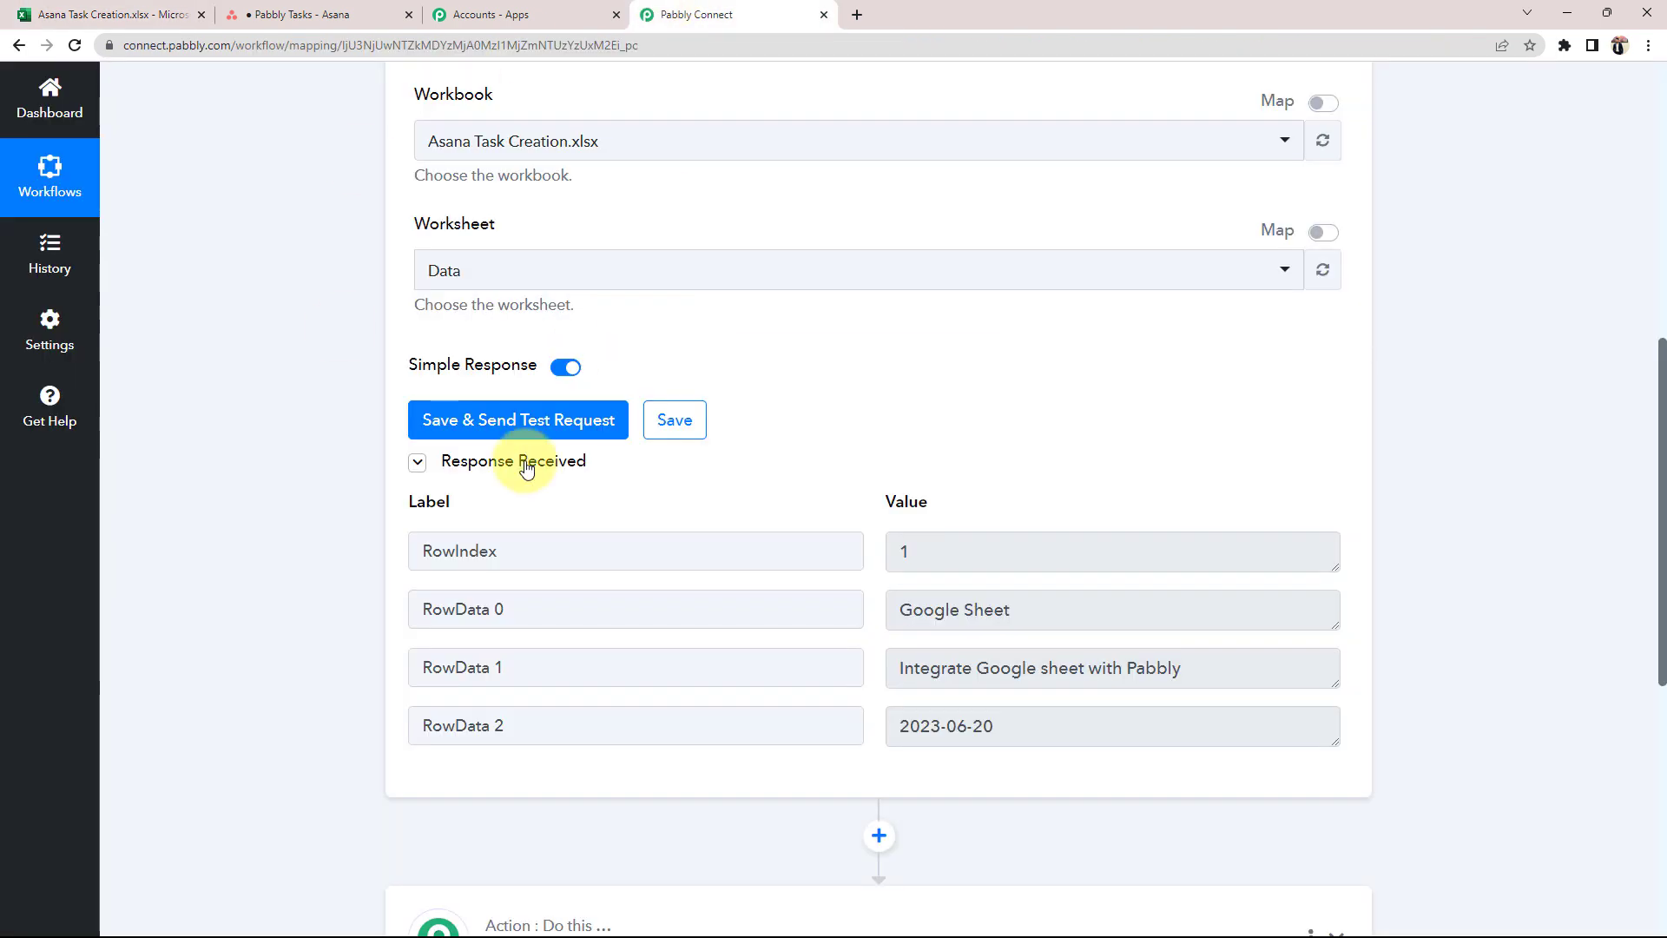
left_click_drag(1046, 605, 885, 618)
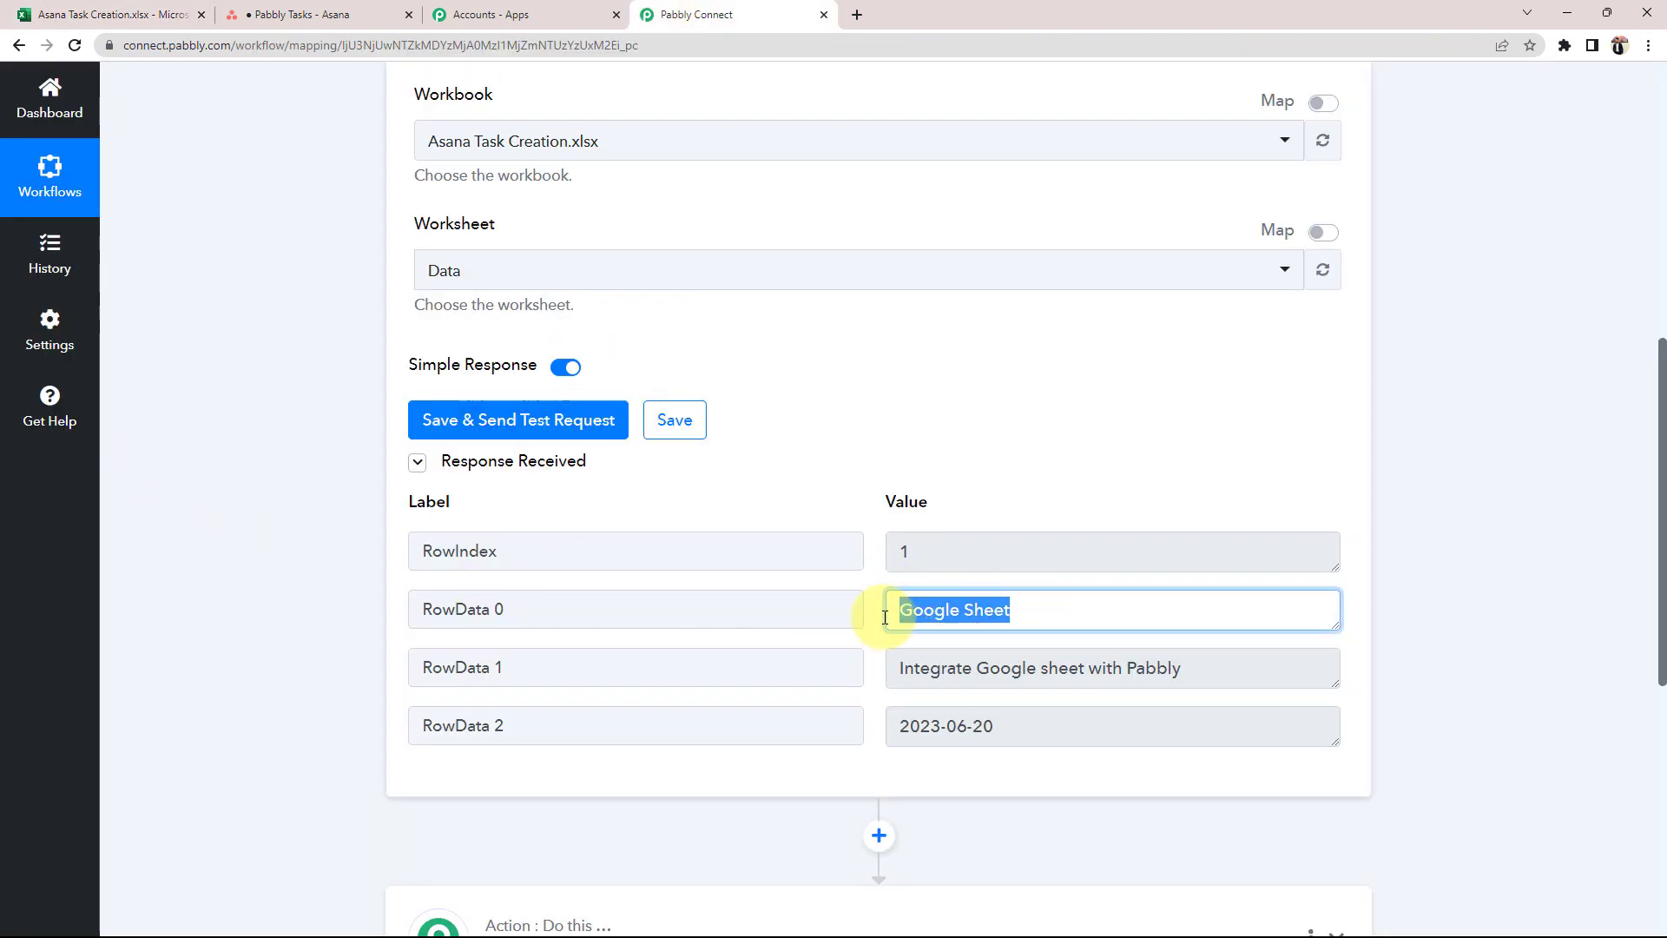
left_click_drag(1184, 667, 890, 668)
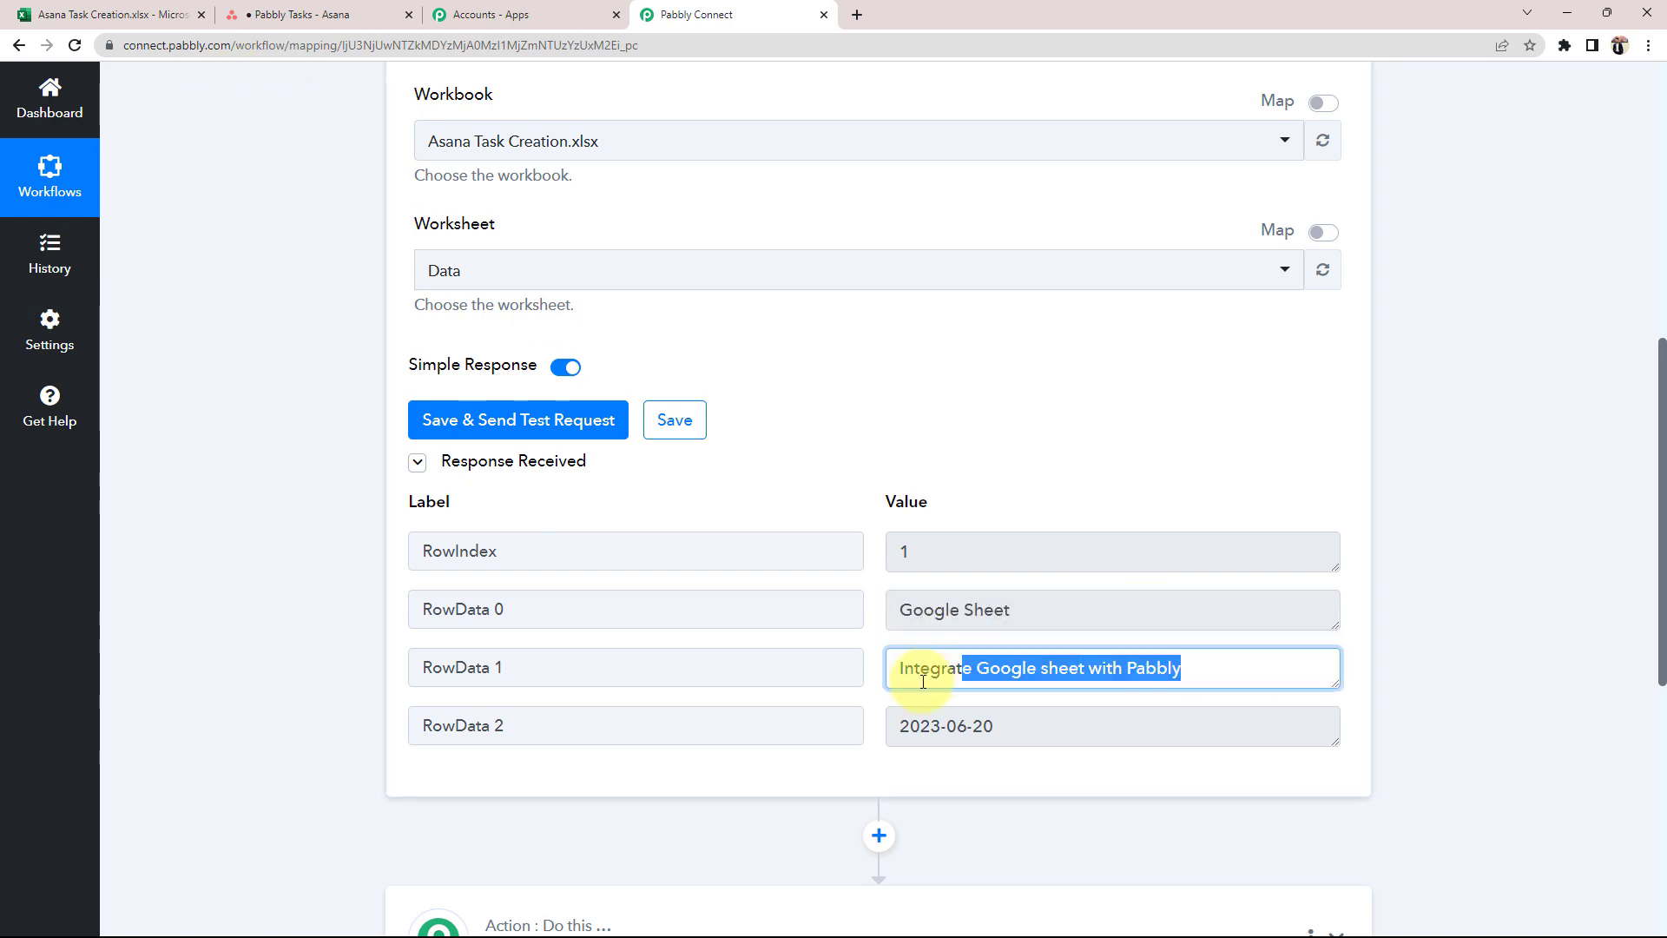
left_click_drag(1116, 726, 583, 733)
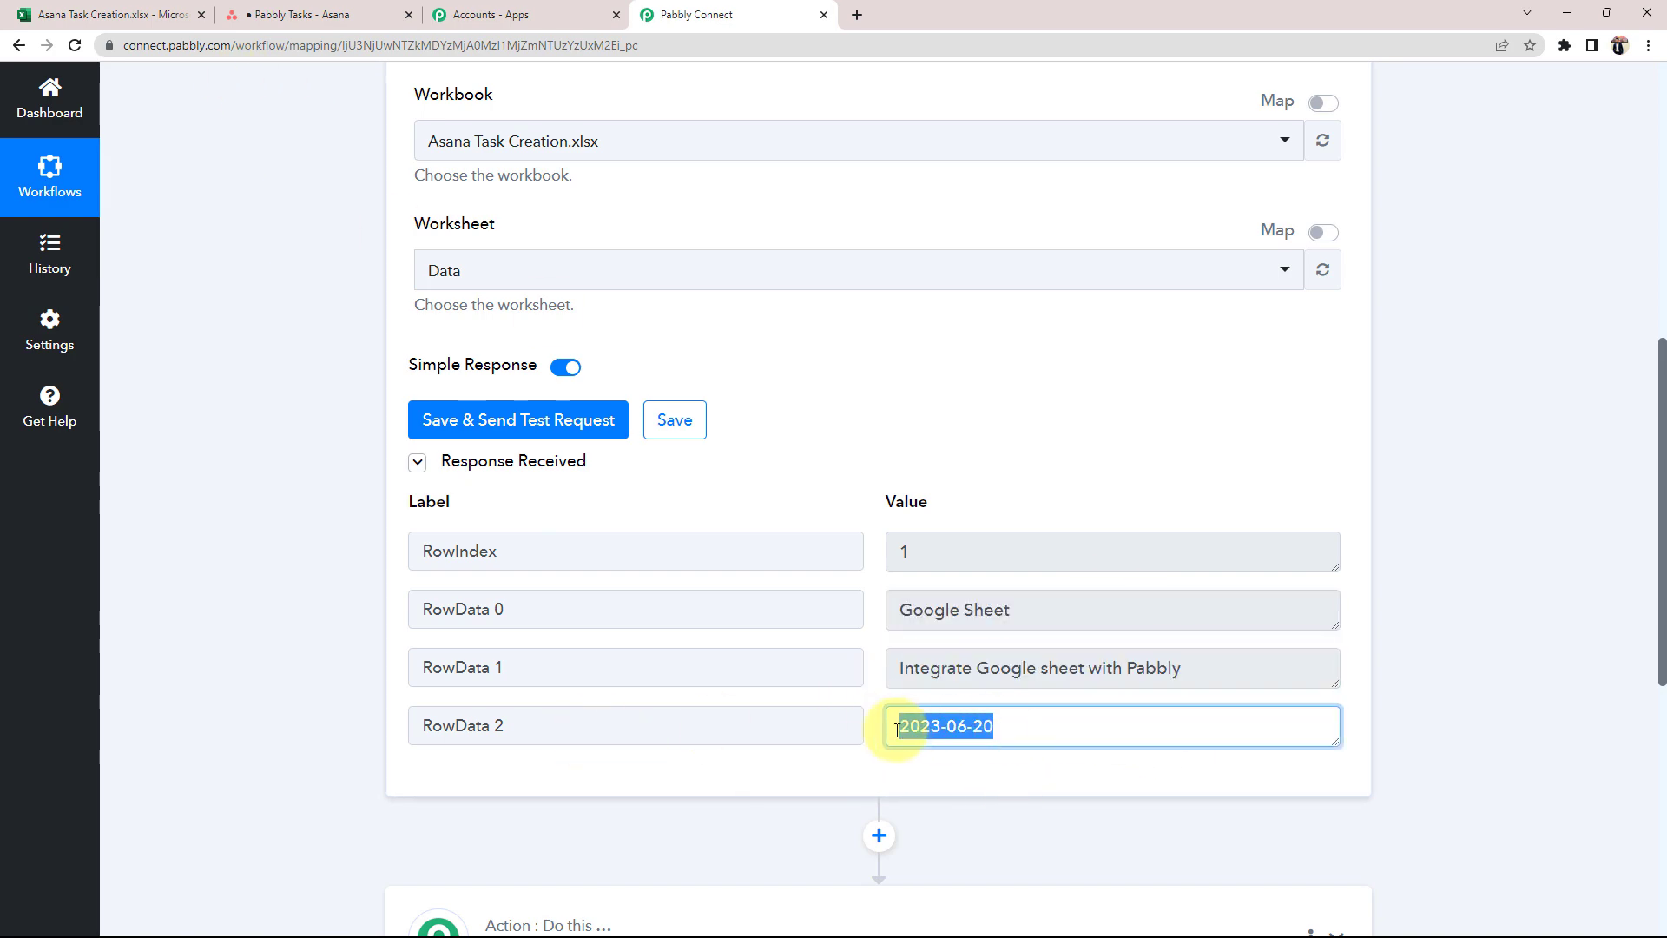
scroll(341, 605, "up", 3)
scroll(341, 605, "up", 5)
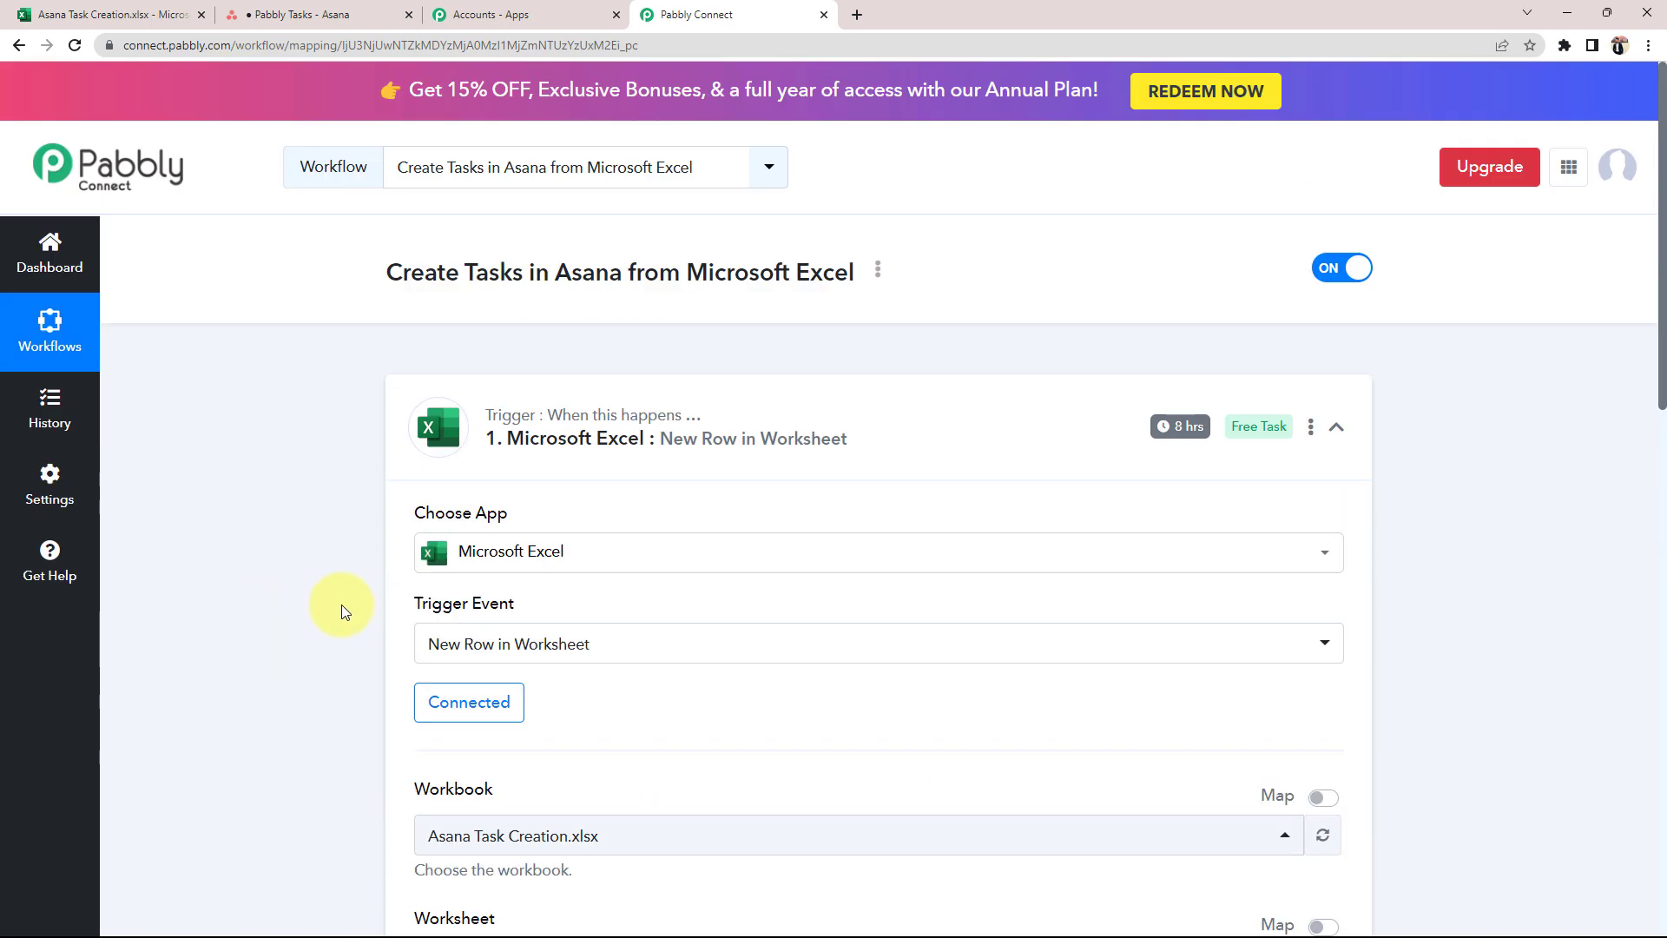
- Collapse the Microsoft Excel trigger step to reveal the empty action step below
left_click(895, 416)
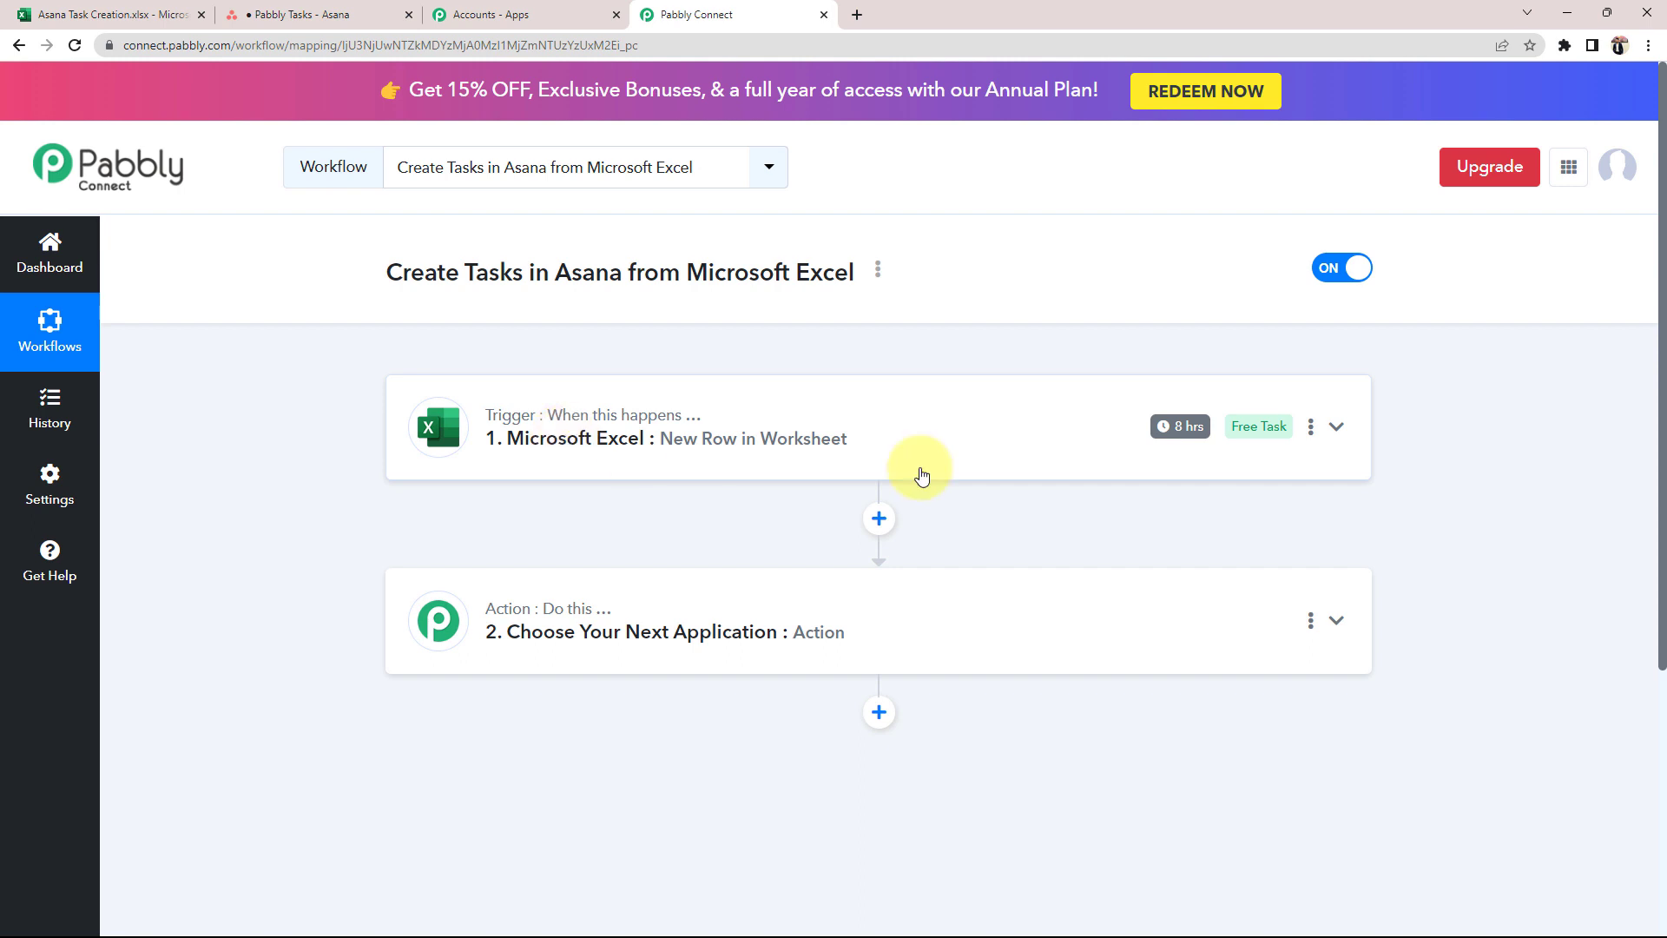
scroll(366, 559, "down", 2)
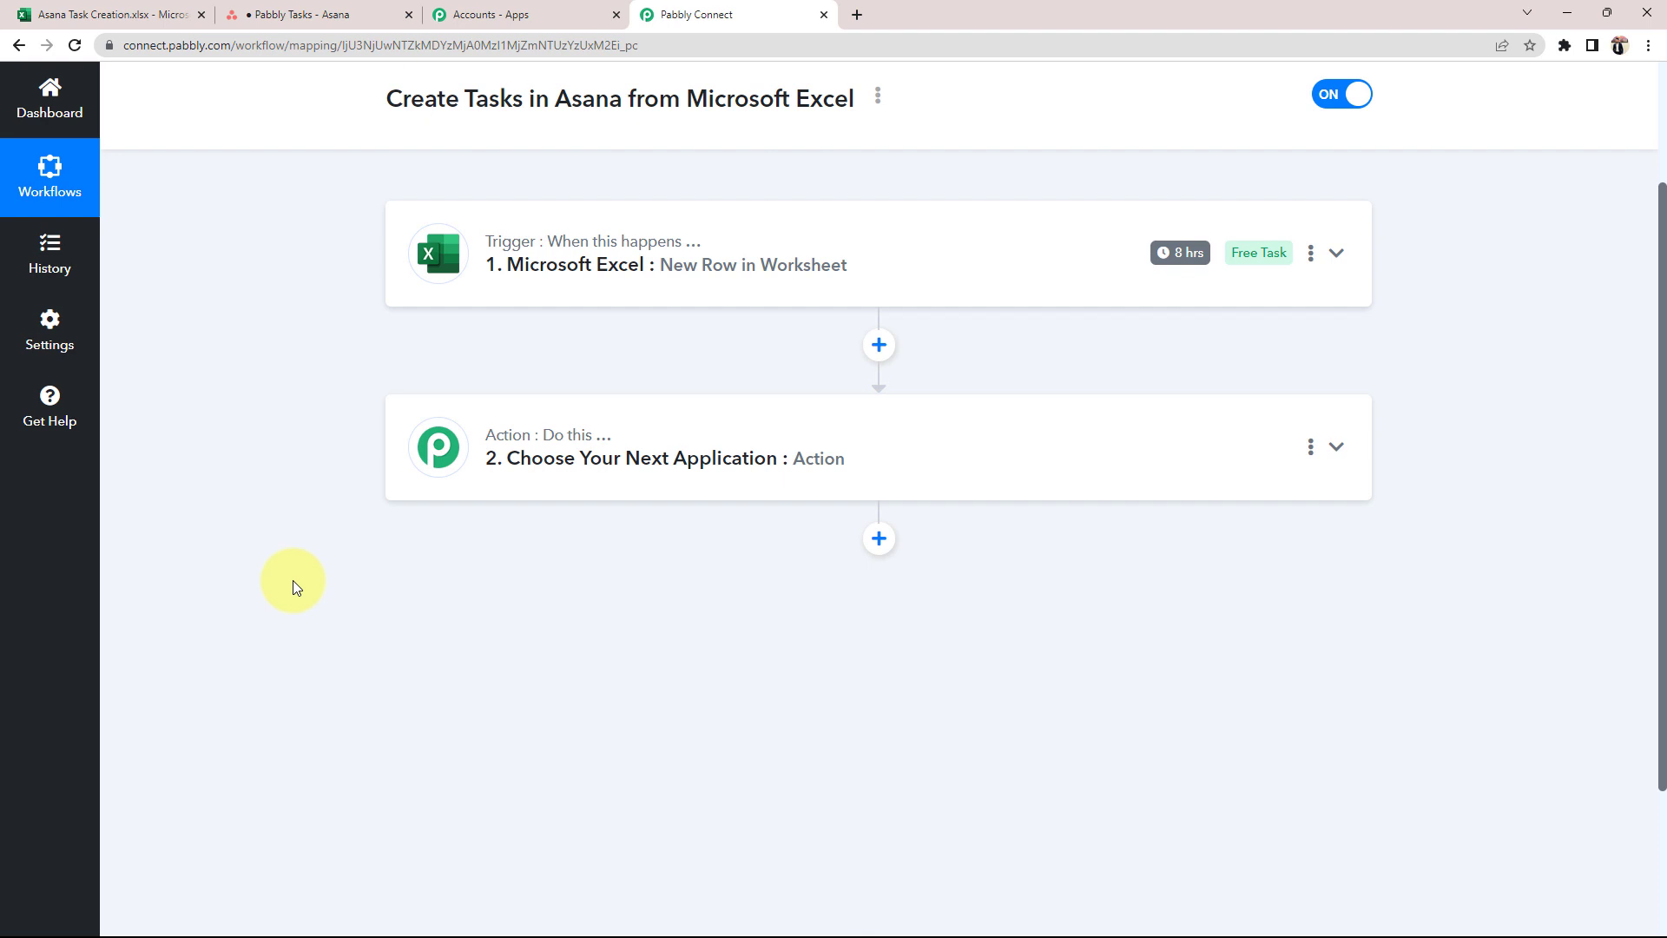
- Choose Asana as the action app, with 'Create a Task' as its action event
left_click(677, 443)
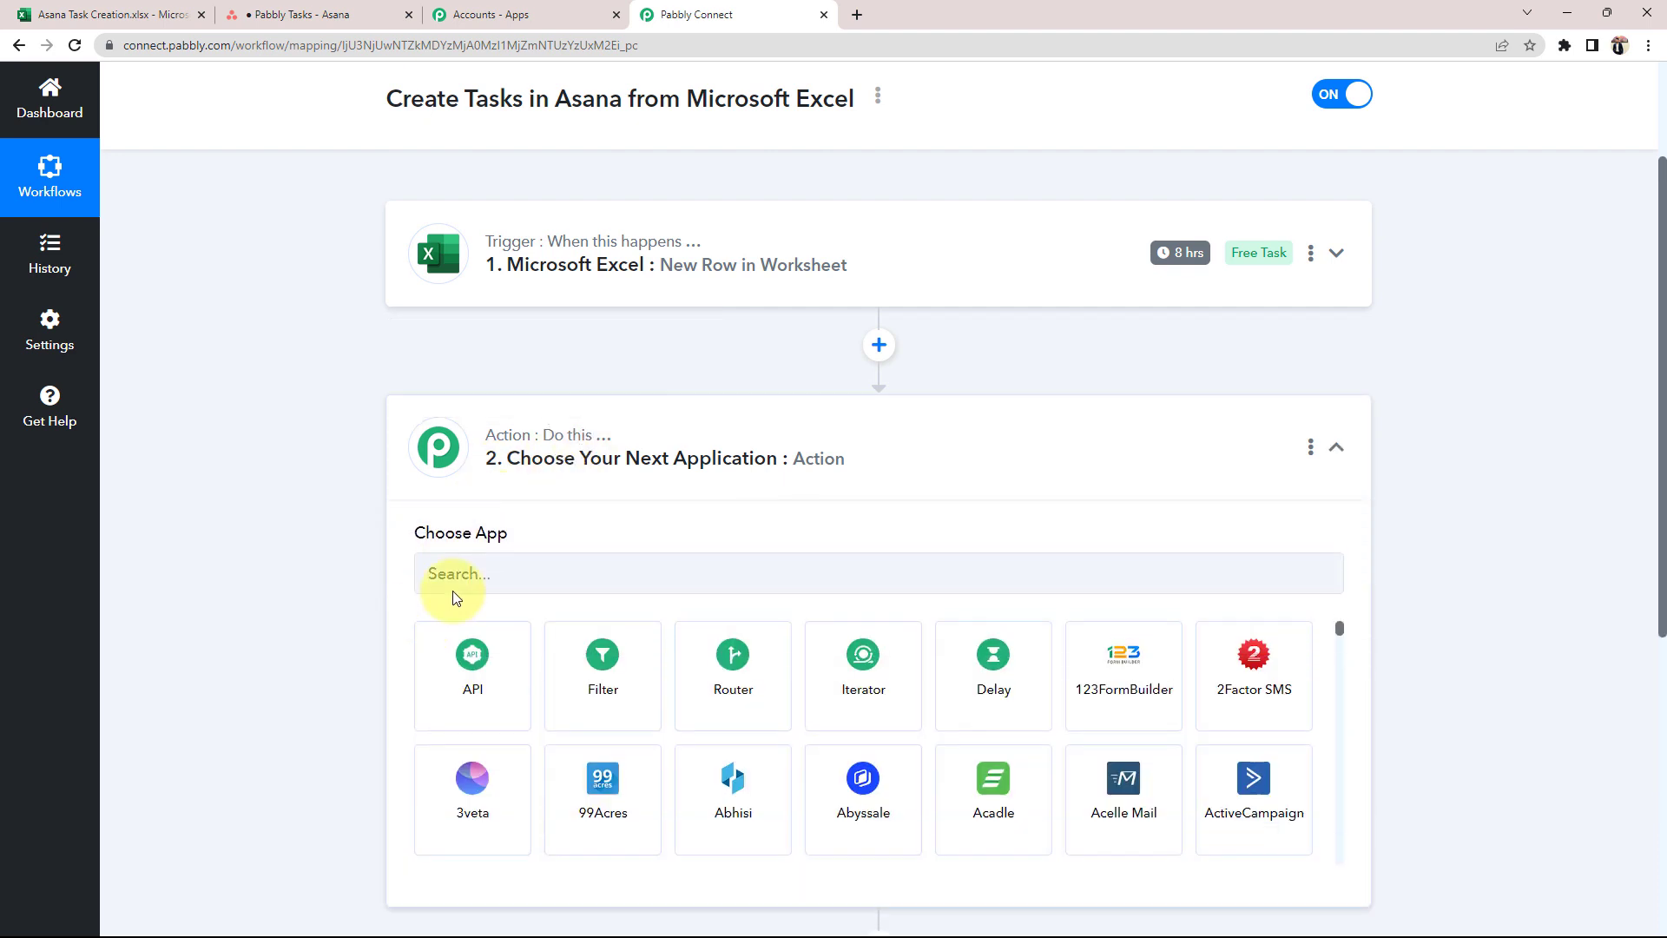
type("asana")
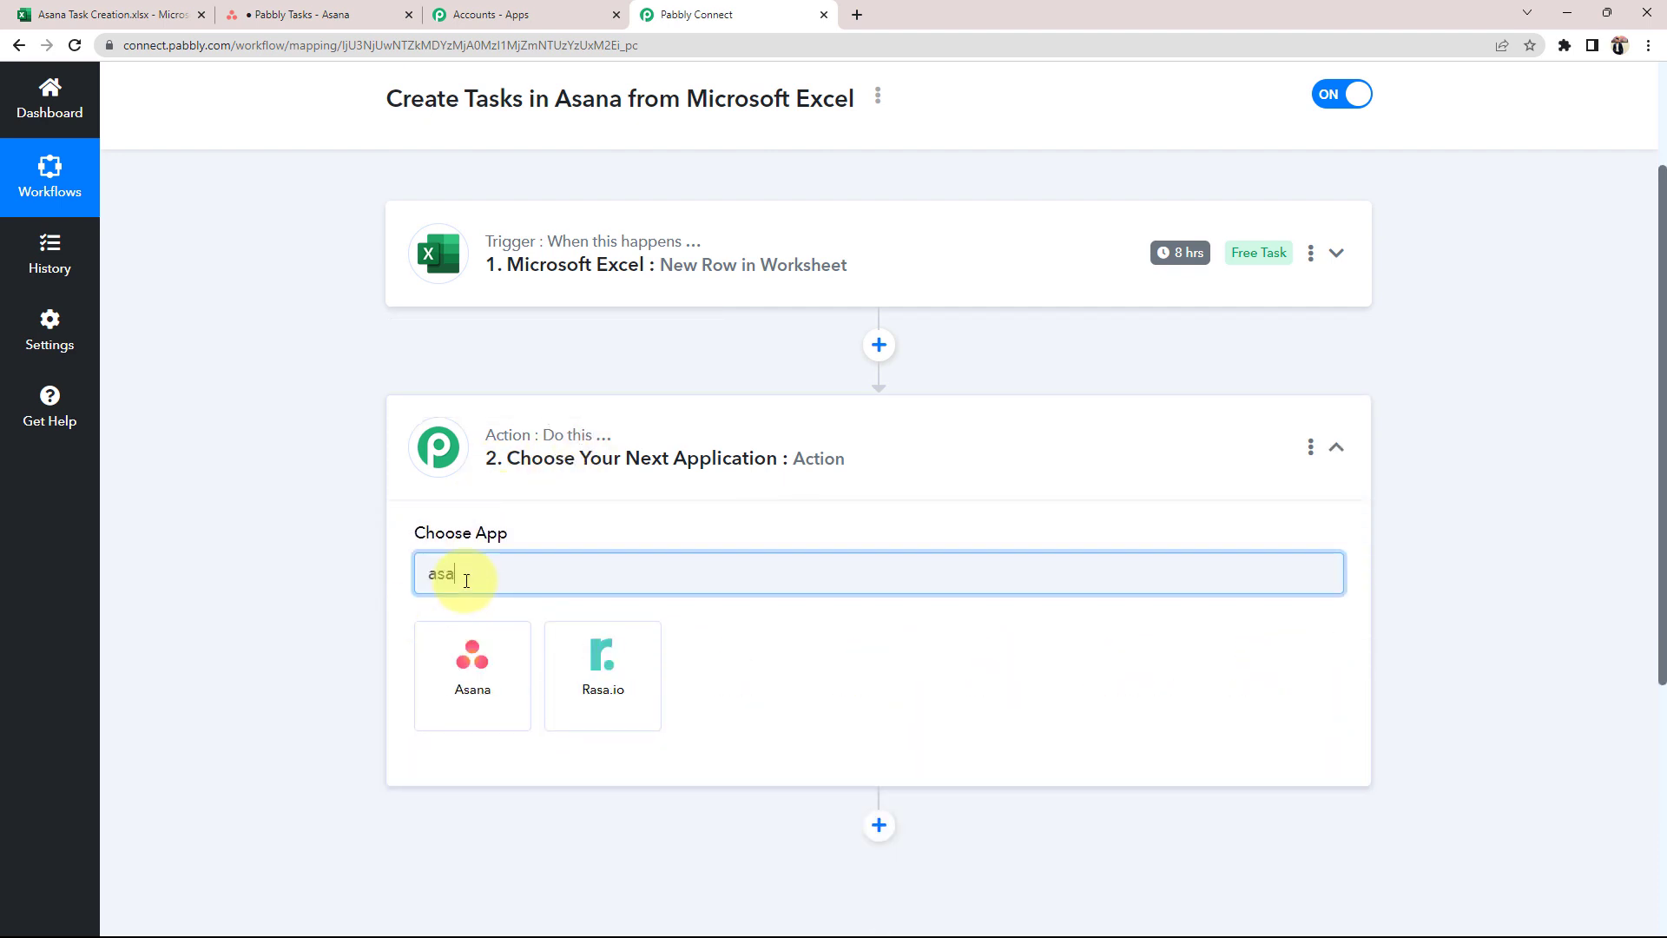
left_click(471, 676)
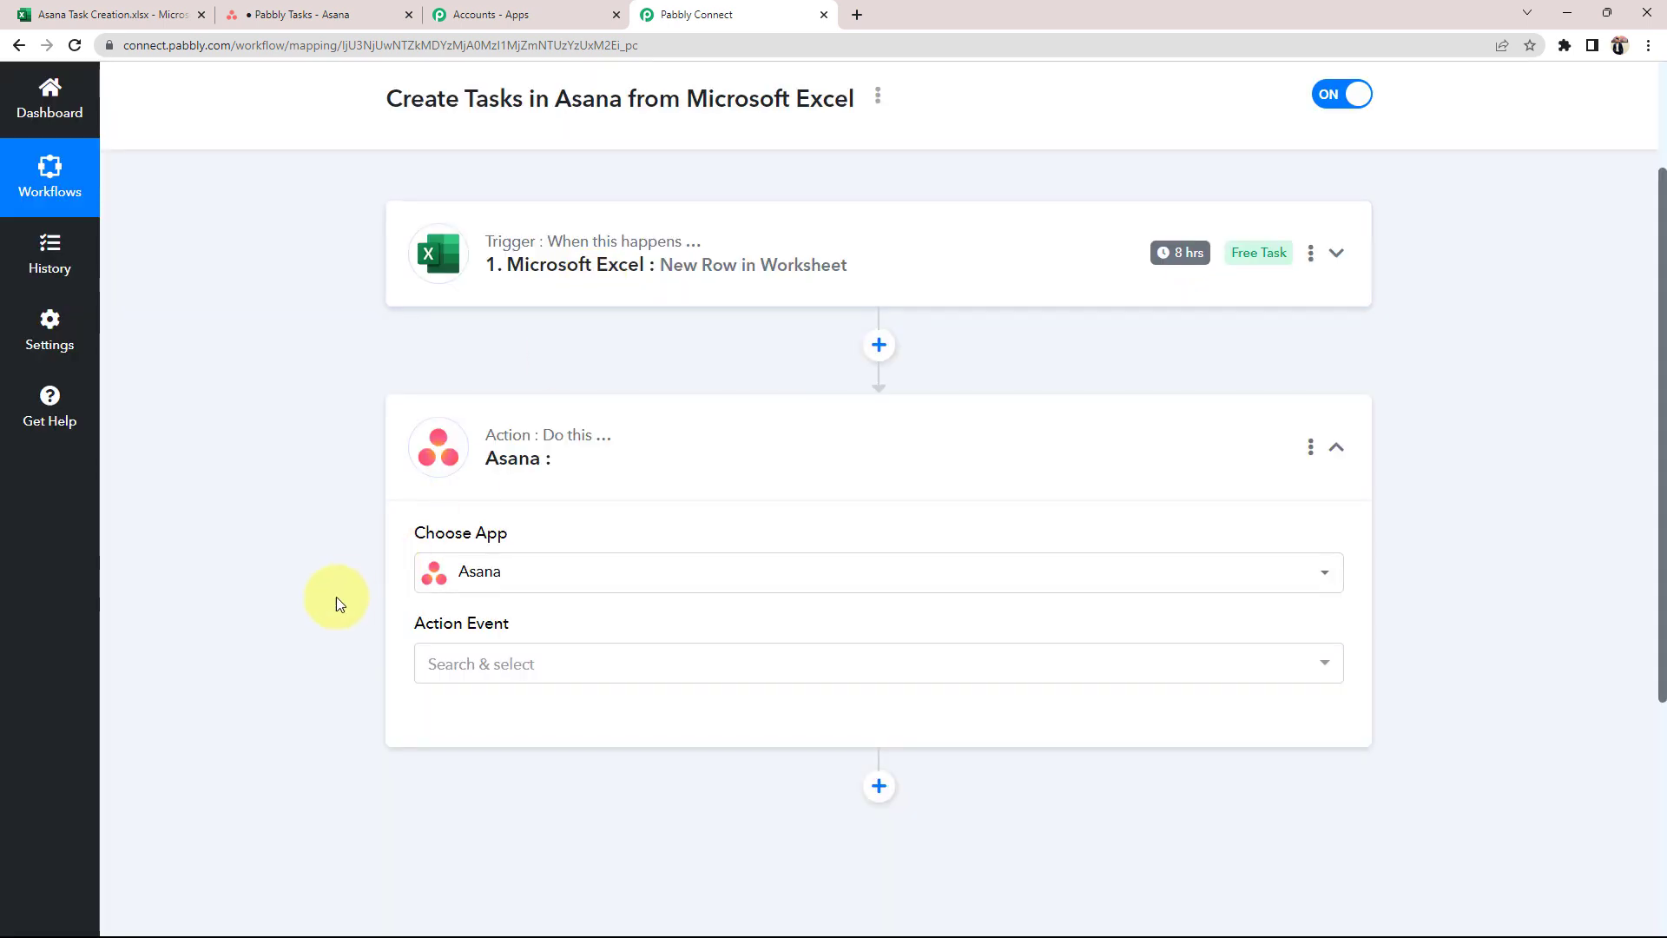
scroll(336, 596, "down", 1)
scroll(261, 504, "down", 1)
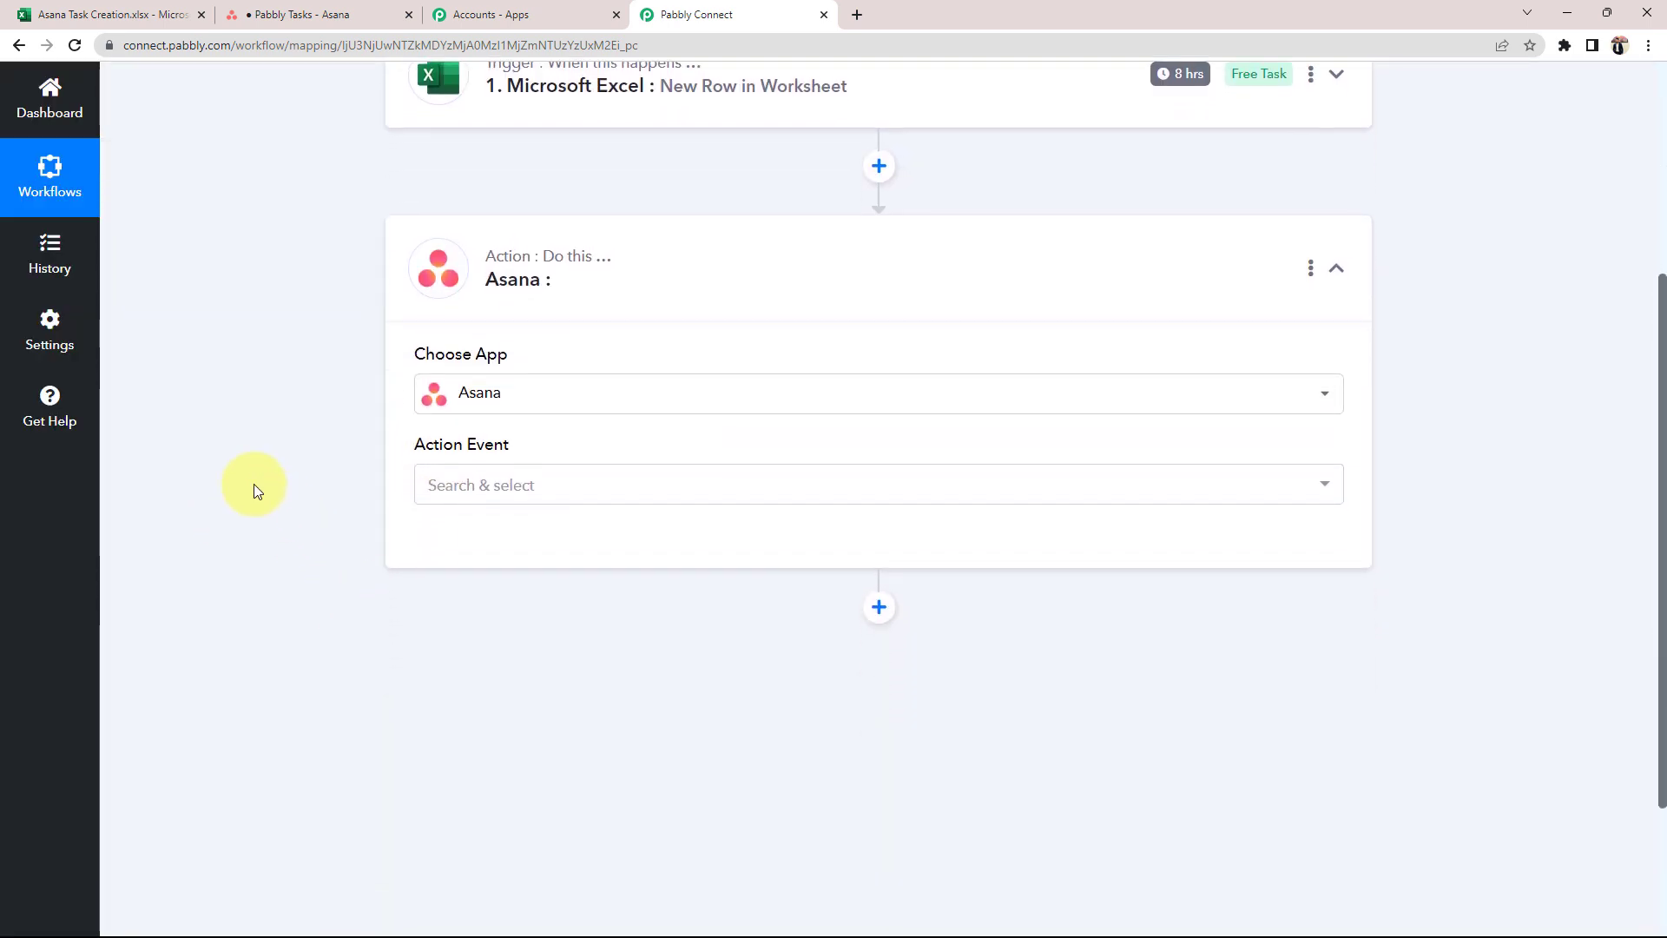
scroll(254, 482, "down", 1)
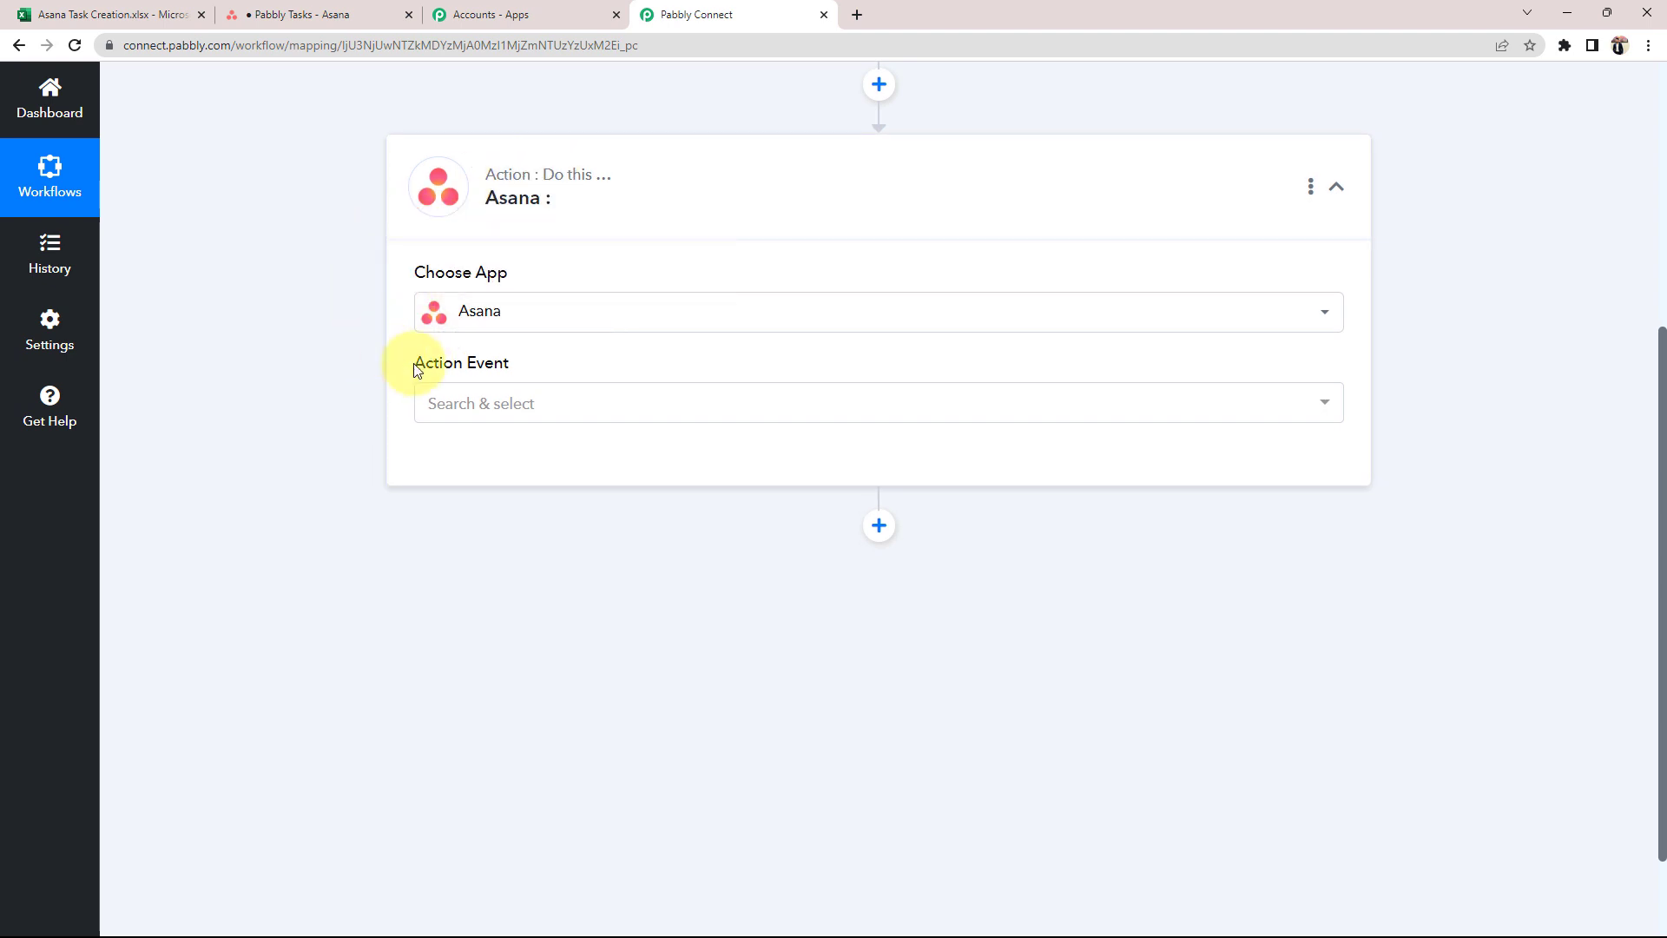
left_click(477, 404)
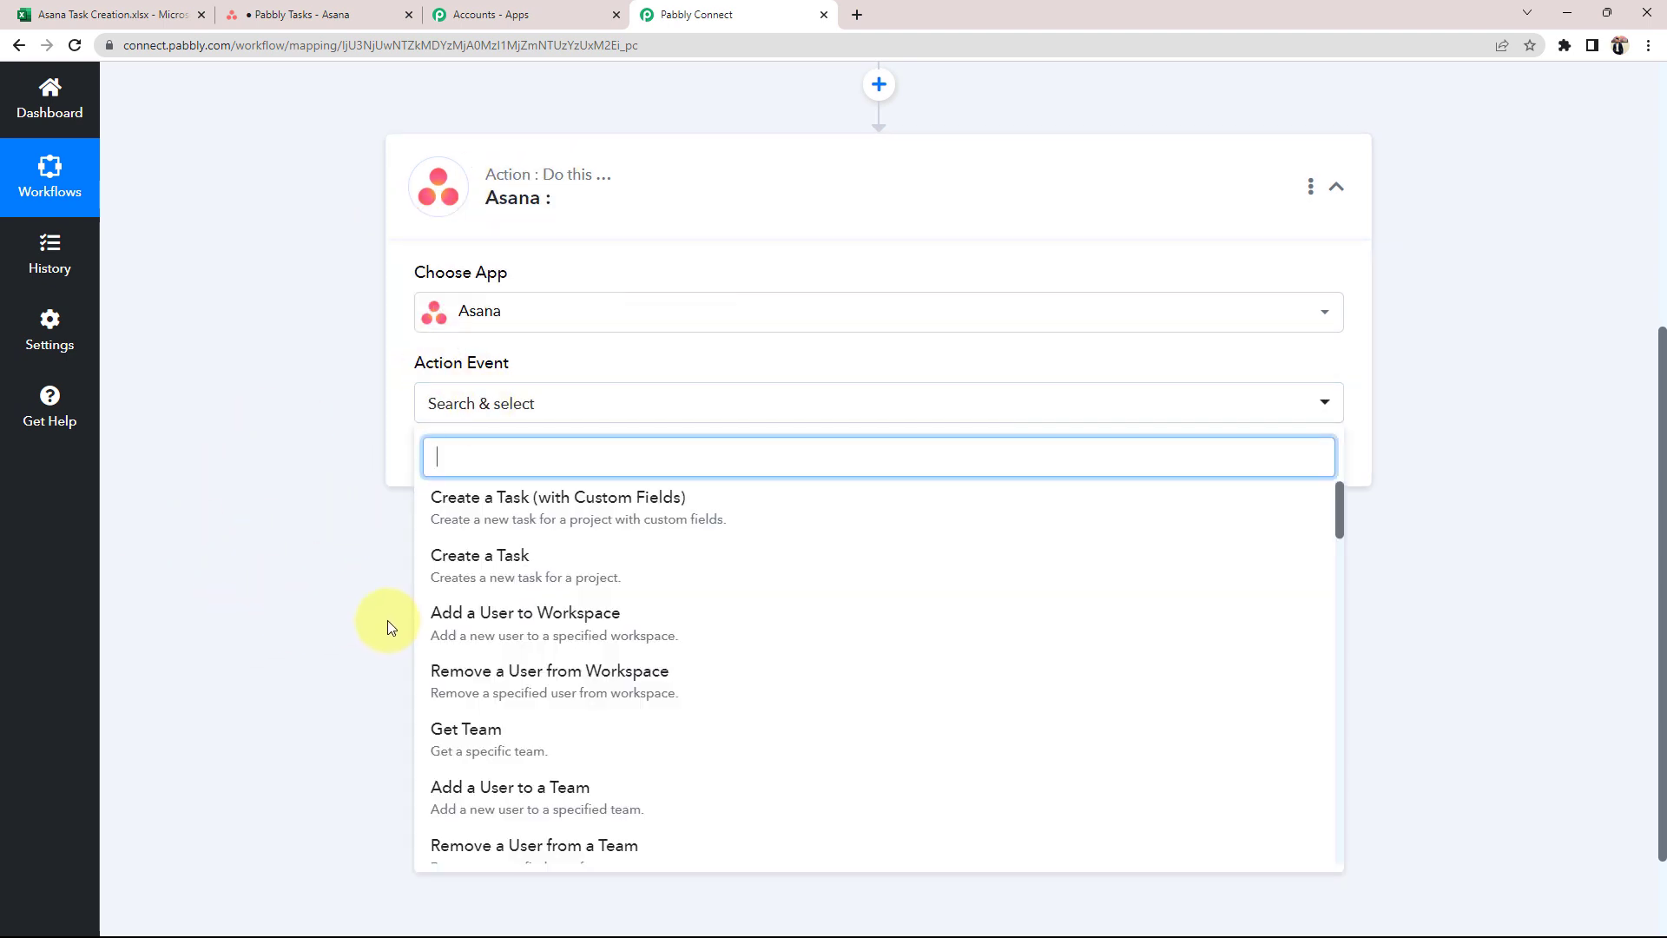
left_click(455, 565)
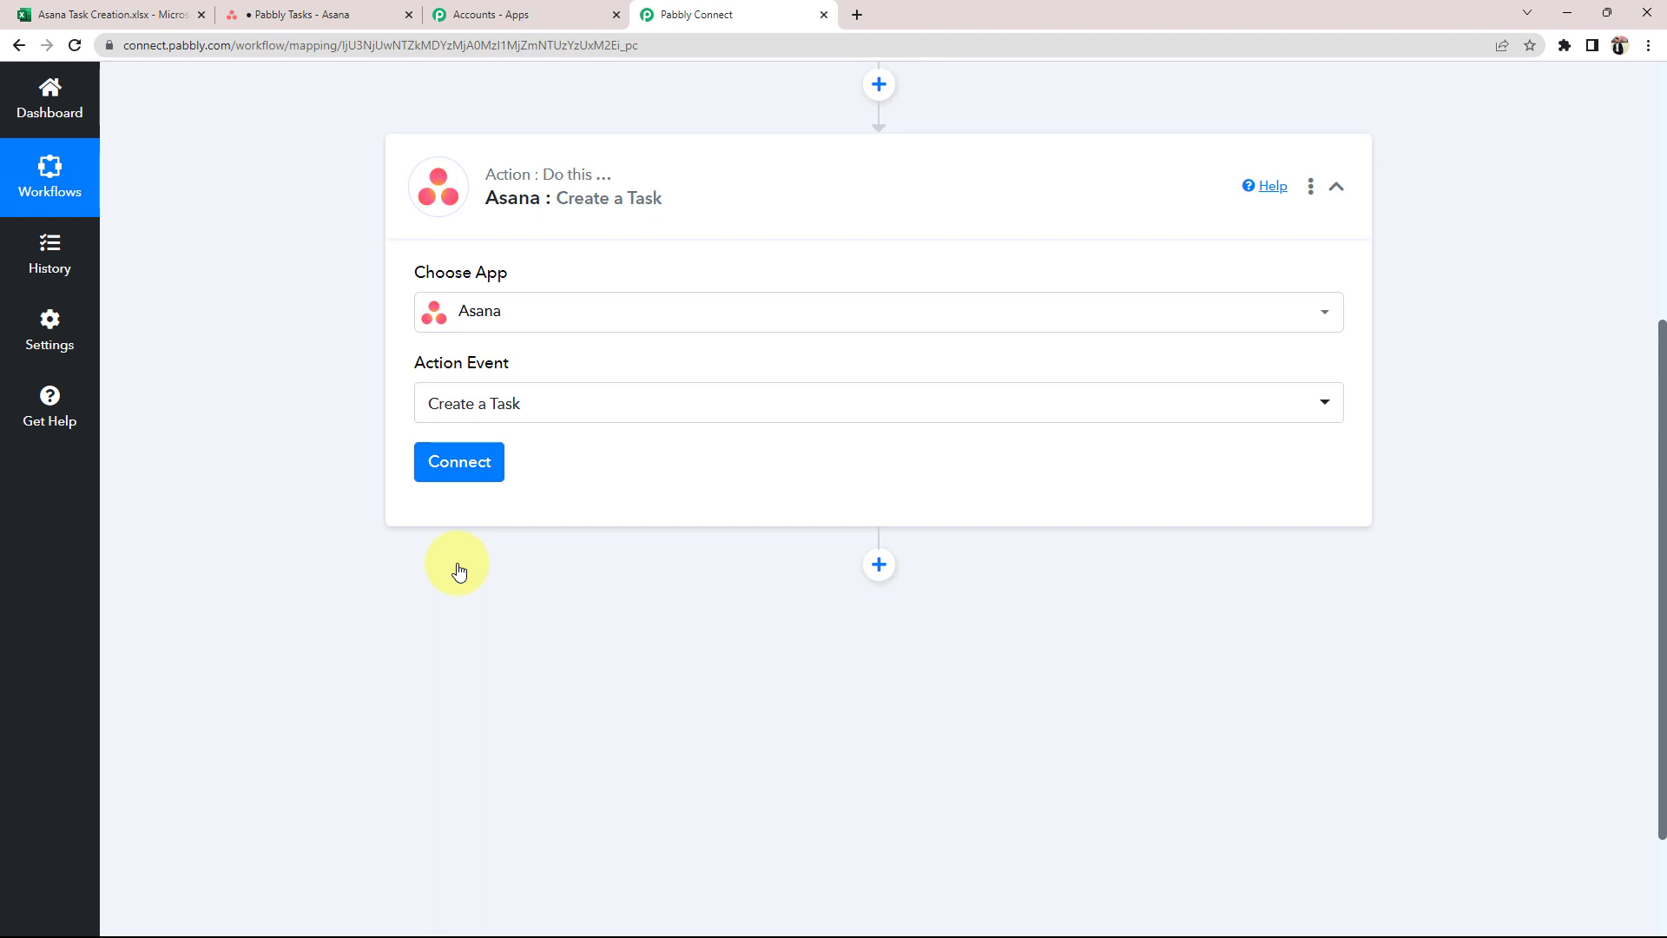
- Add and authorize a new Asana account connection for the task step
left_click(438, 470)
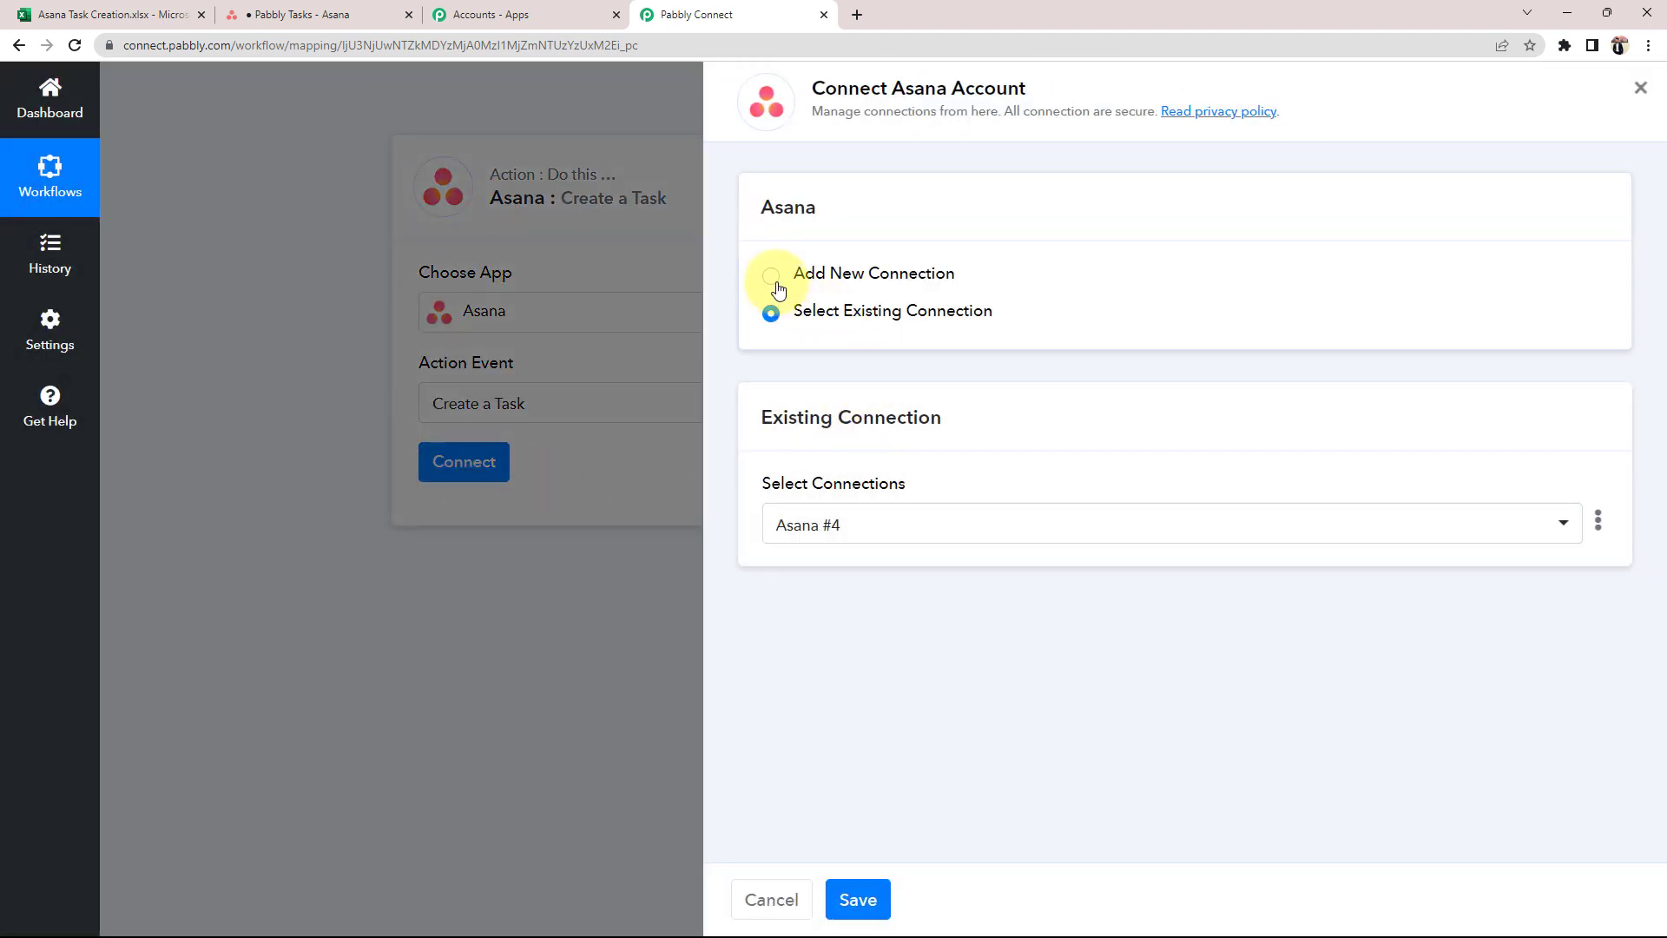
left_click(772, 276)
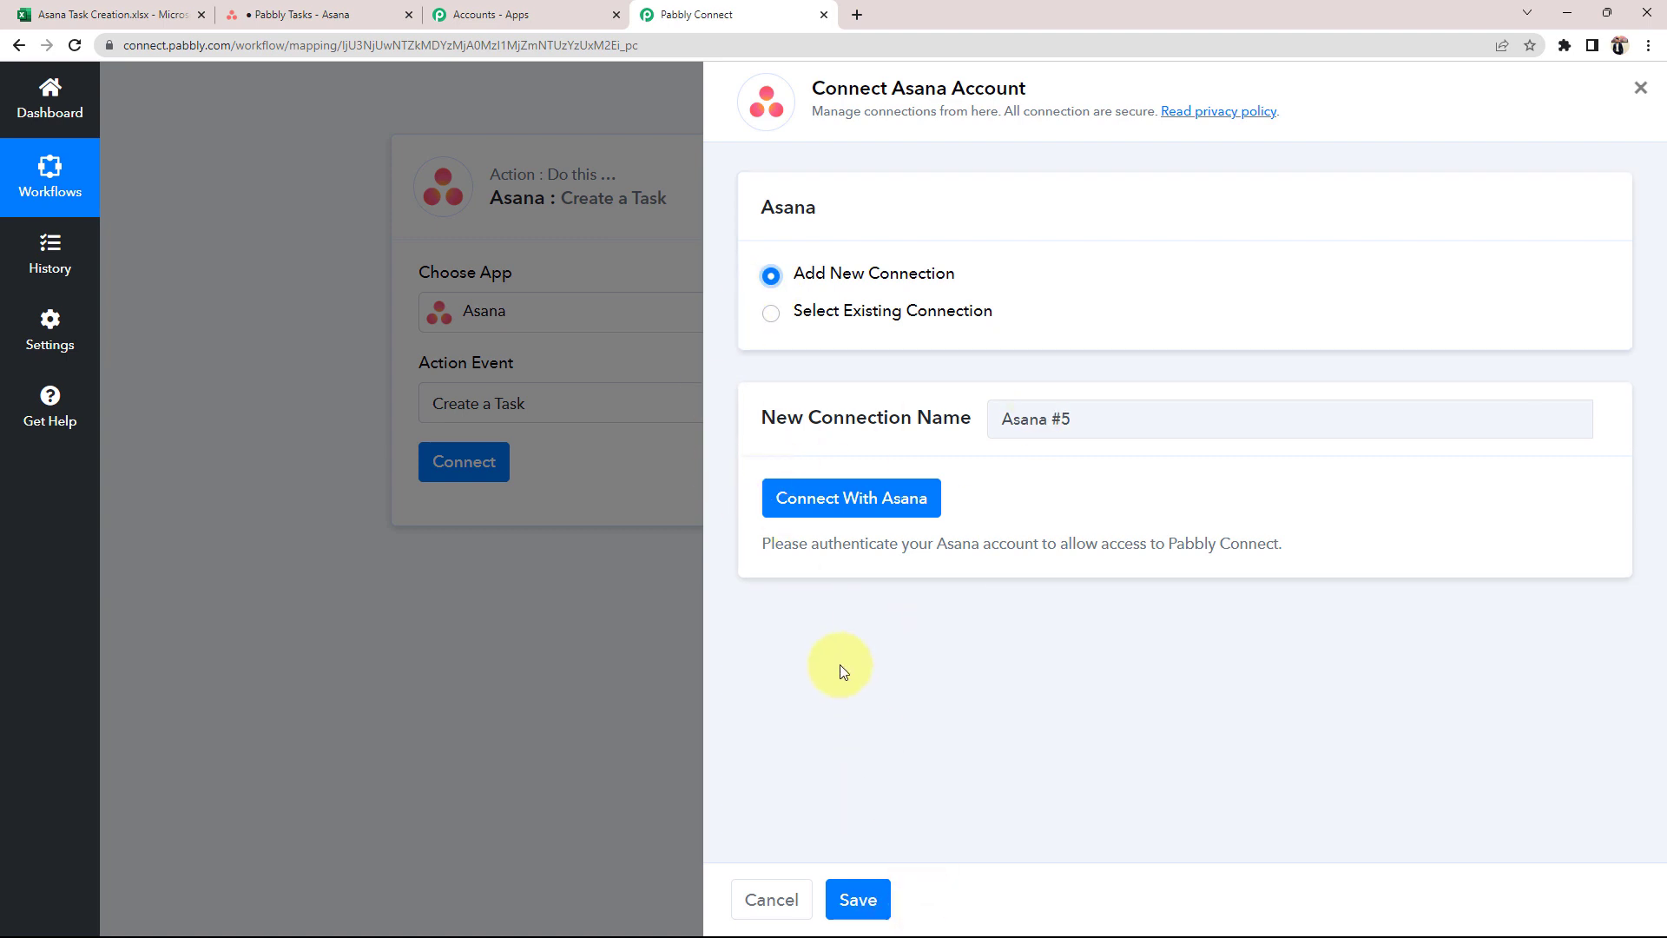
left_click(831, 508)
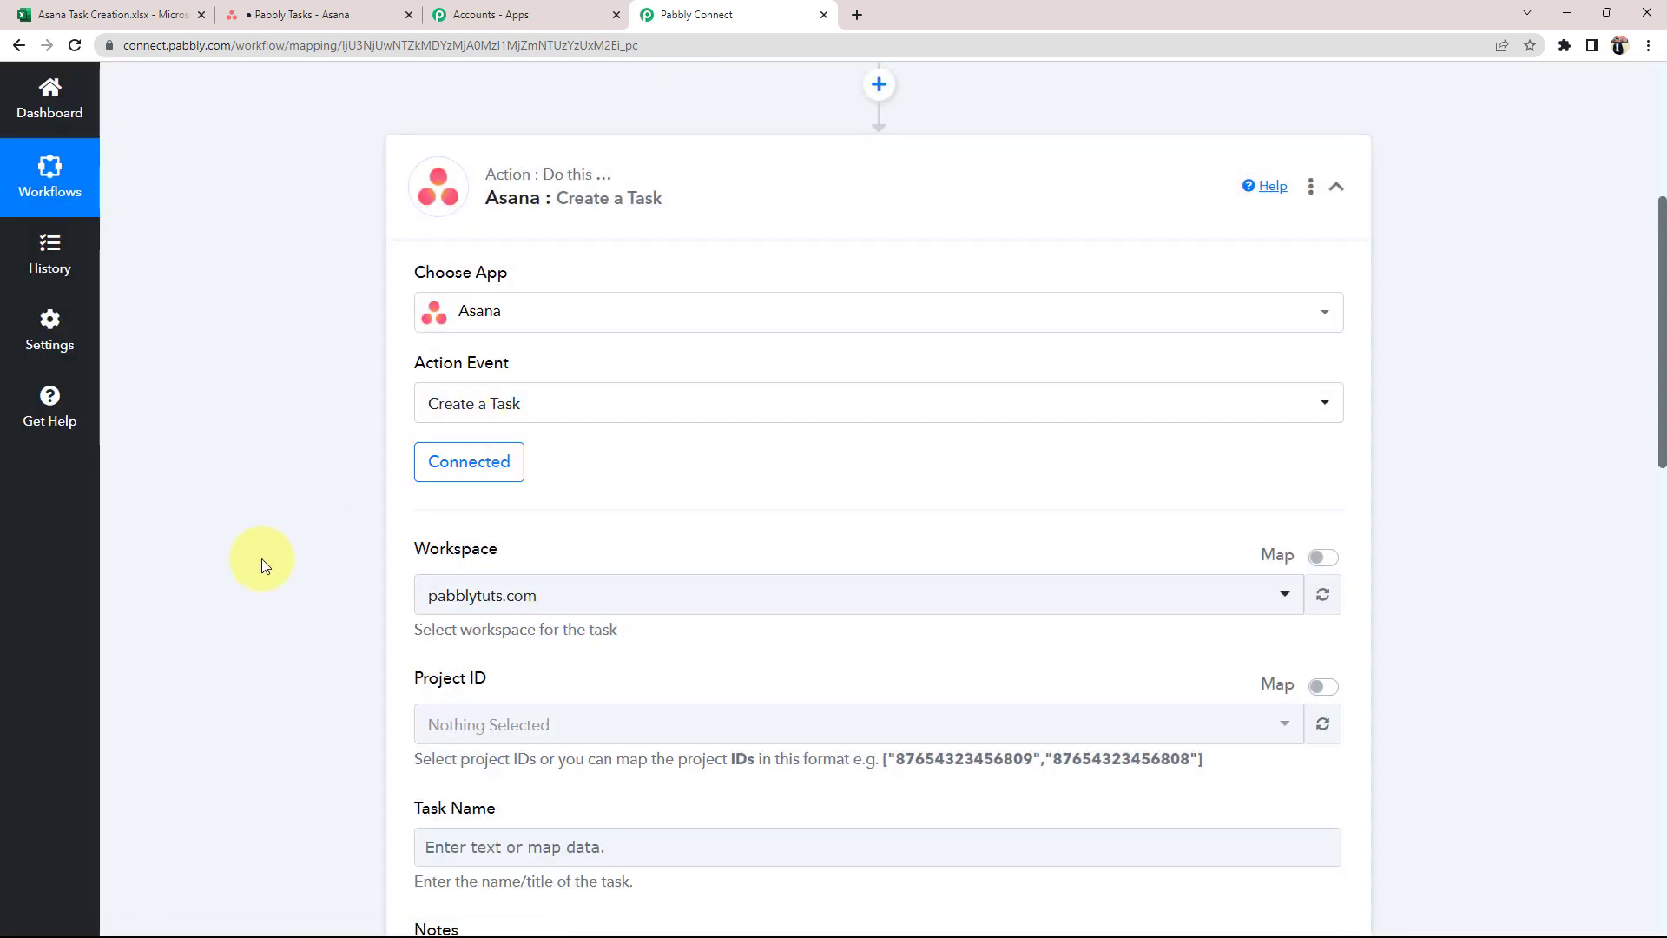
scroll(262, 561, "down", 2)
scroll(262, 561, "down", 2)
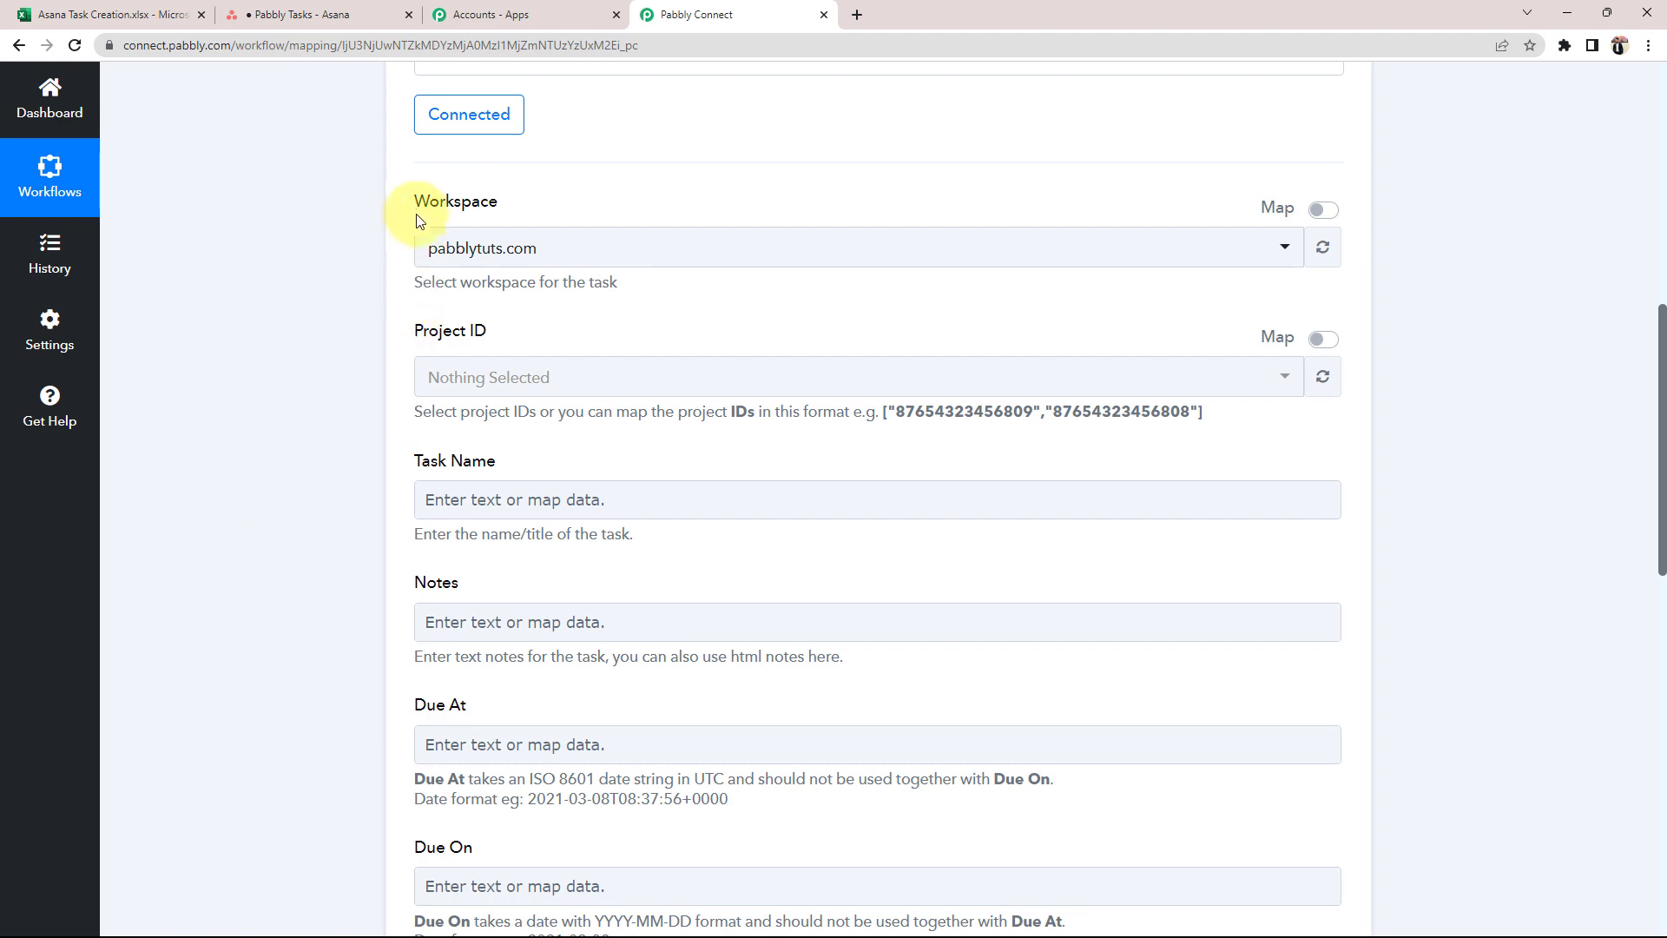
- Review the Workspace (pabblytuts.com) and Project ID fields, then view the empty Pabbly Tasks project in Asana
left_click_drag(416, 205, 497, 205)
left_click_drag(488, 331, 402, 375)
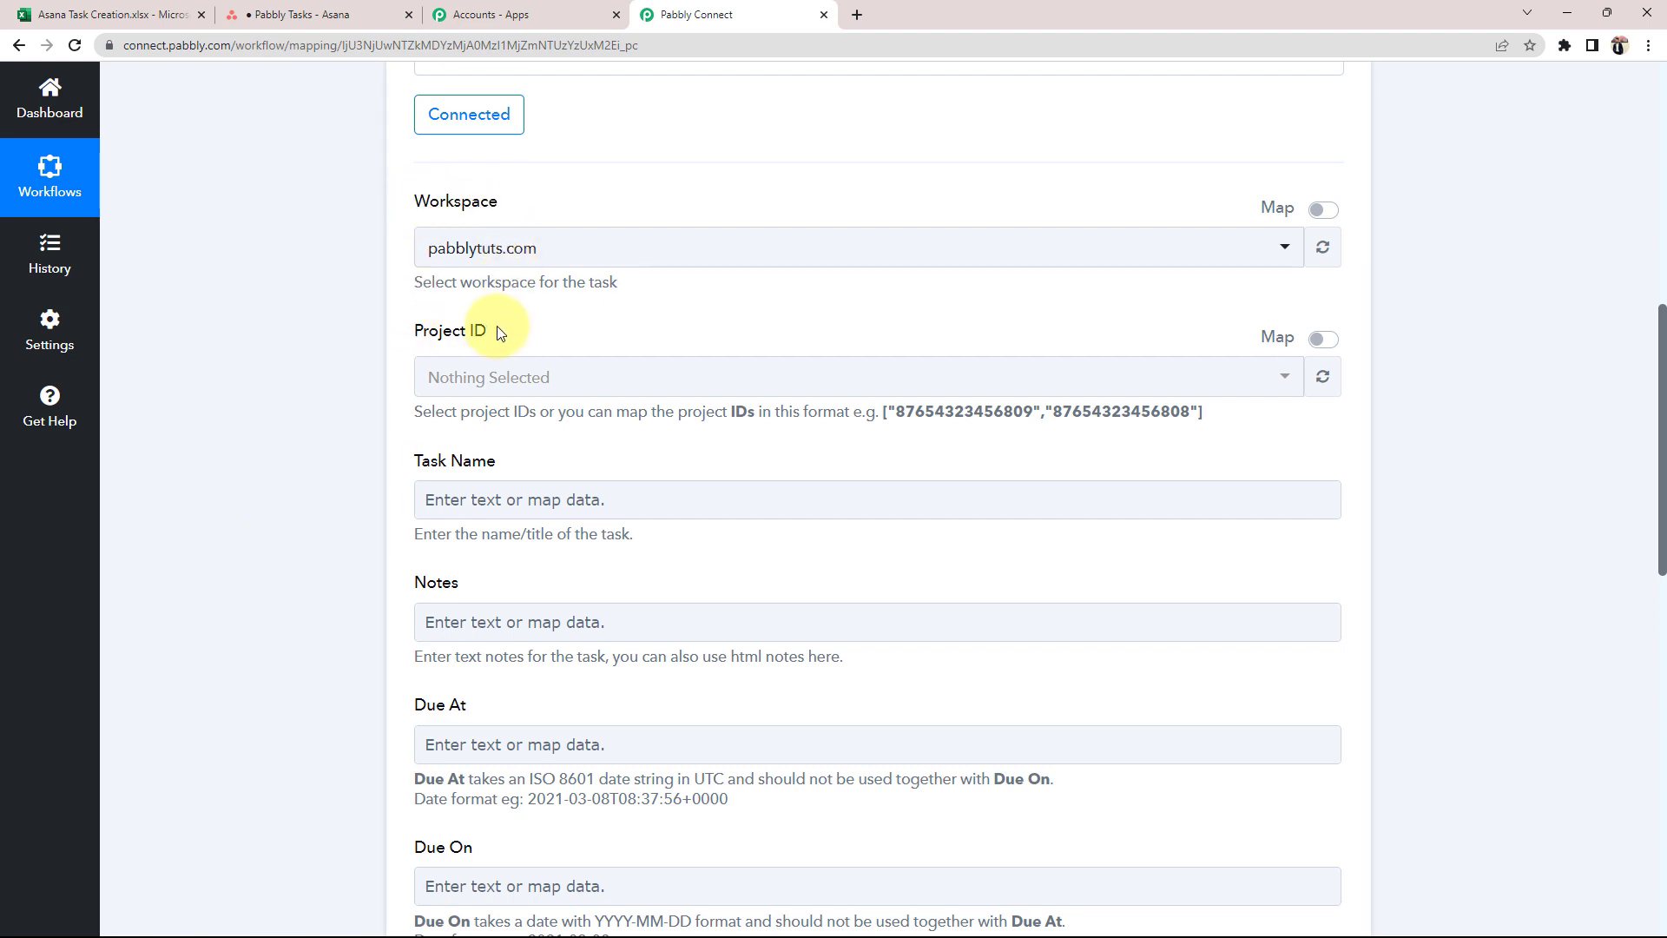
left_click_drag(489, 461, 408, 491)
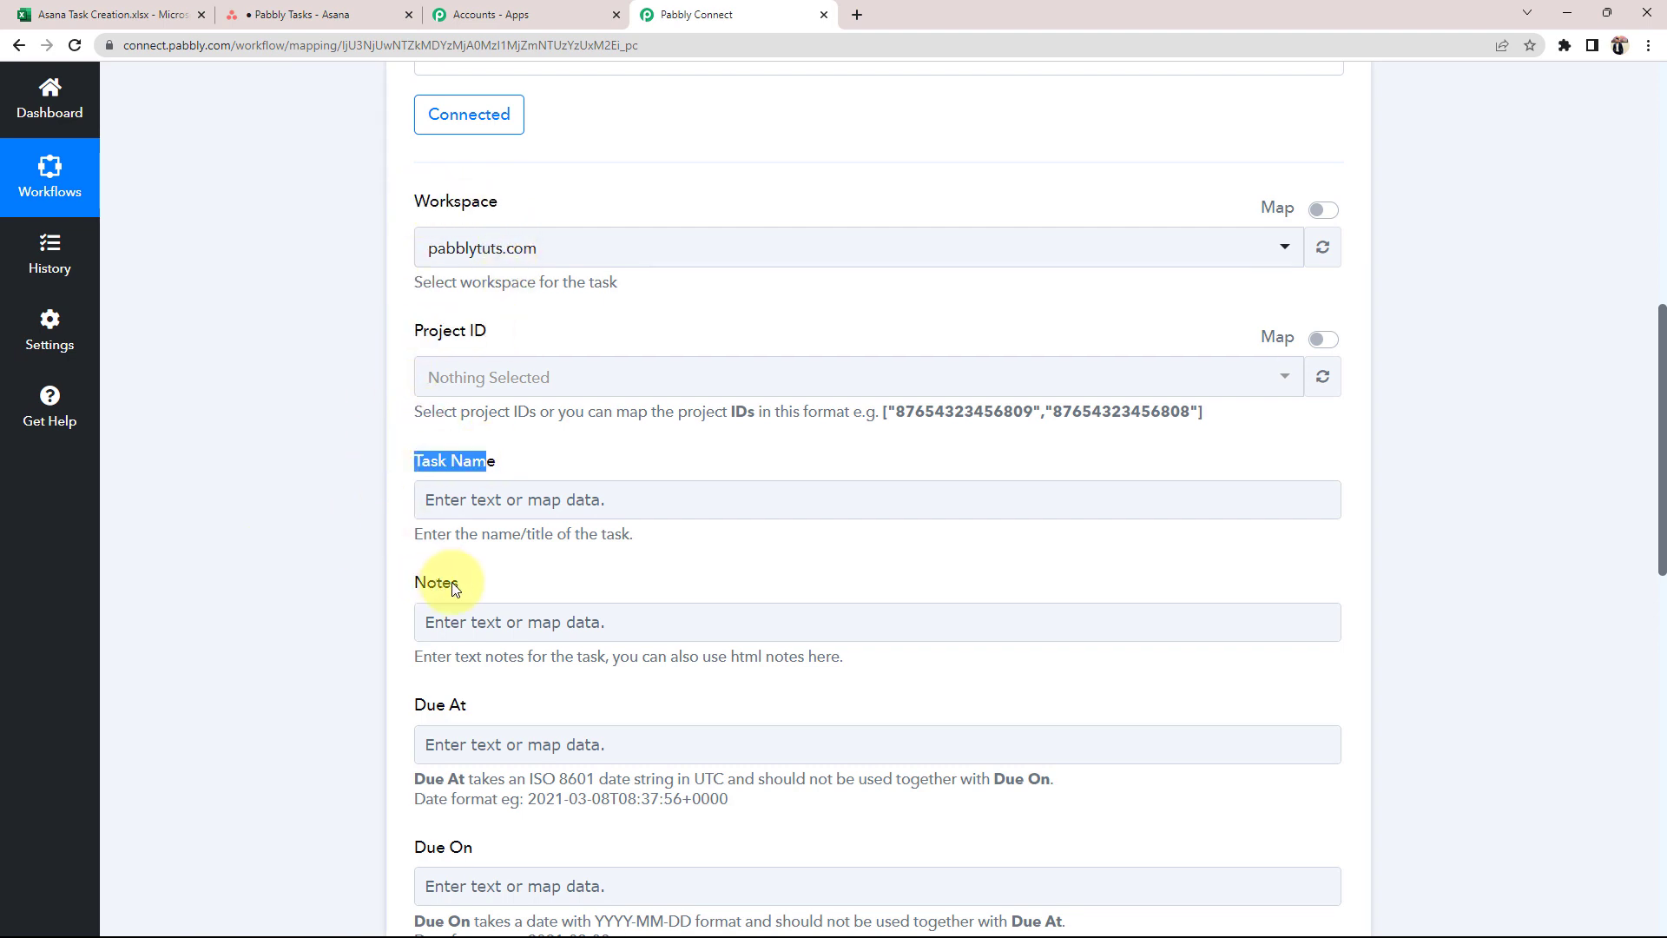
left_click_drag(453, 583, 408, 599)
scroll(325, 710, "down", 2)
scroll(324, 712, "down", 2)
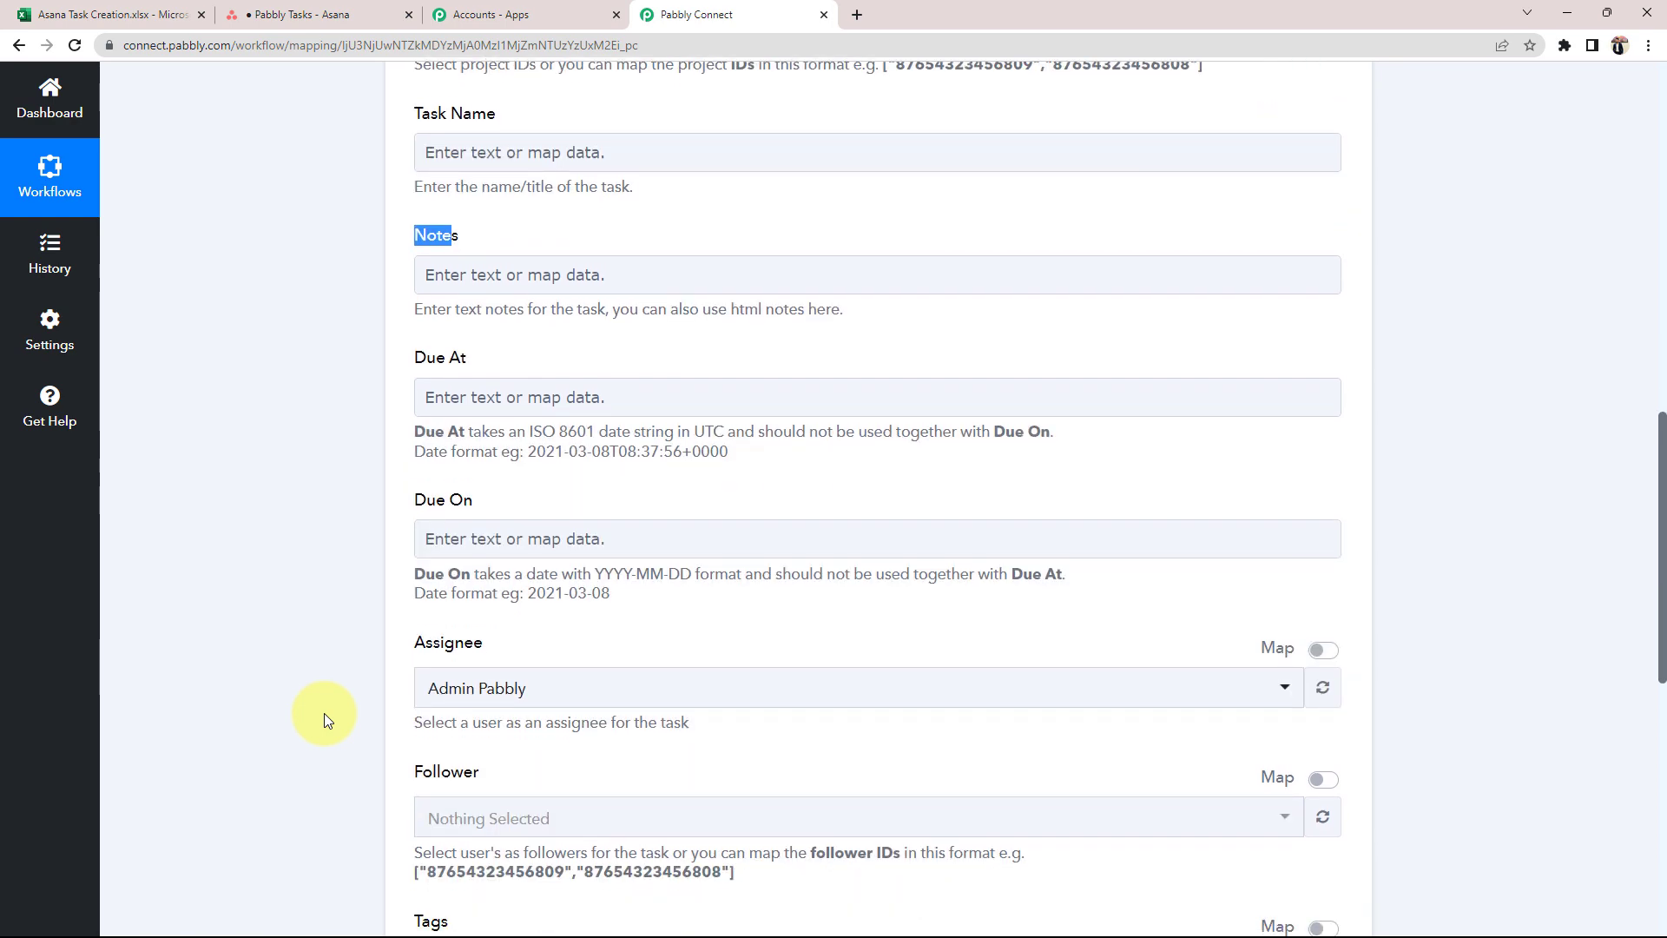
scroll(325, 712, "up", 2)
scroll(325, 712, "up", 3)
left_click(325, 712)
scroll(325, 712, "up", 2)
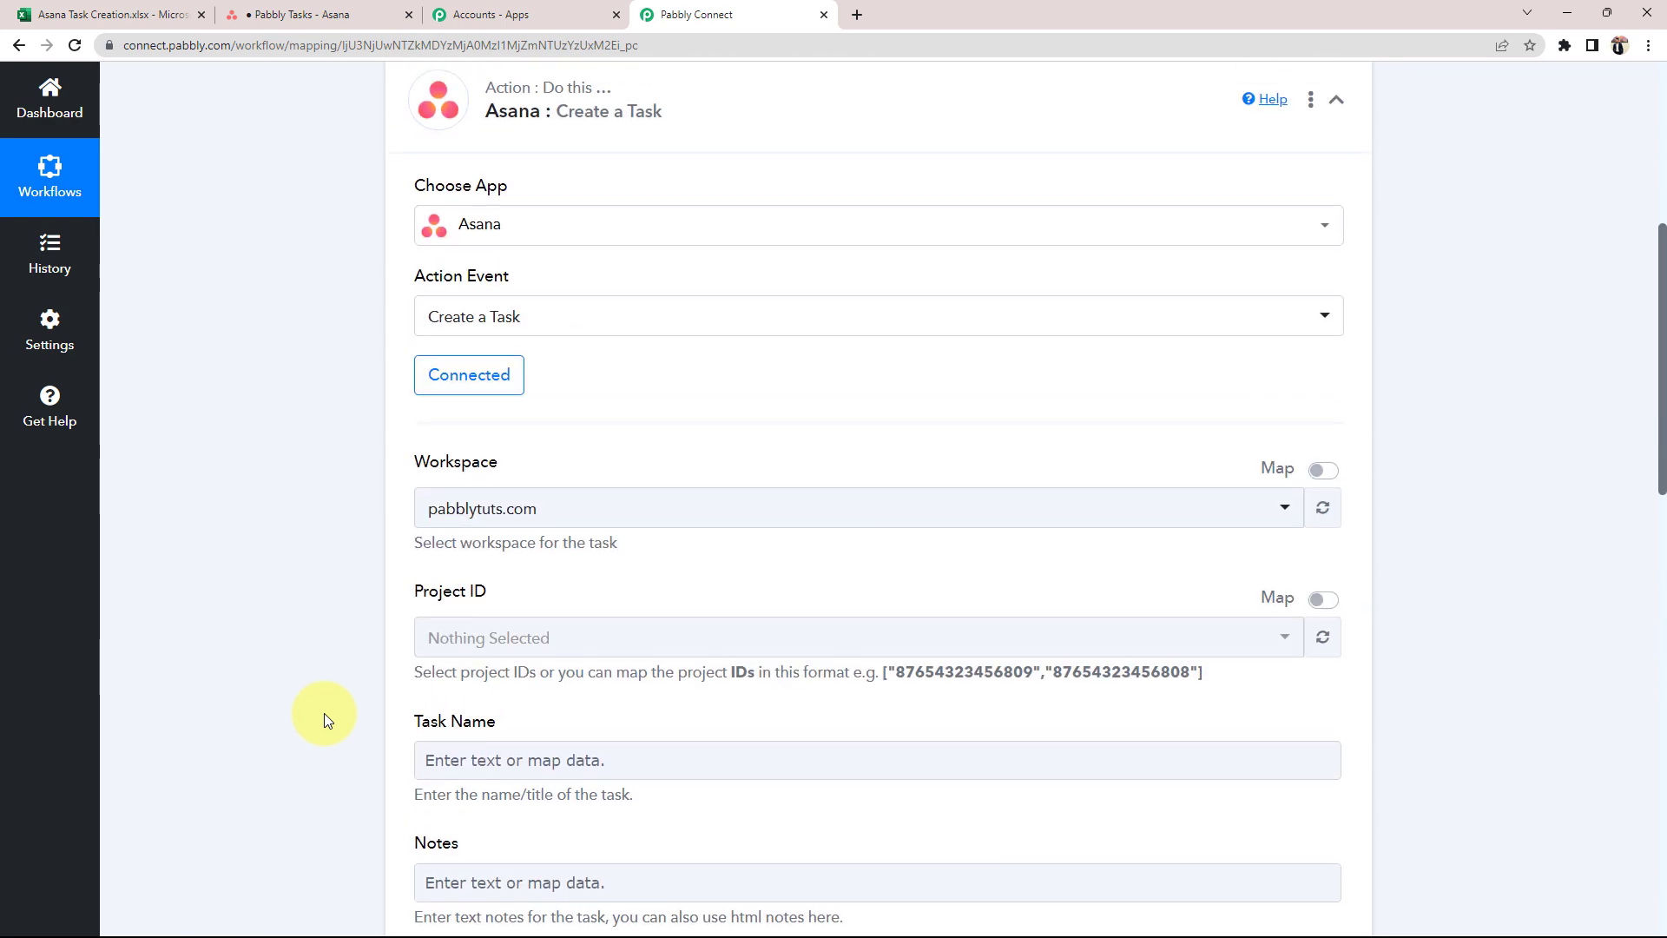
scroll(325, 712, "up", 1)
scroll(325, 712, "down", 1)
scroll(325, 712, "down", 2)
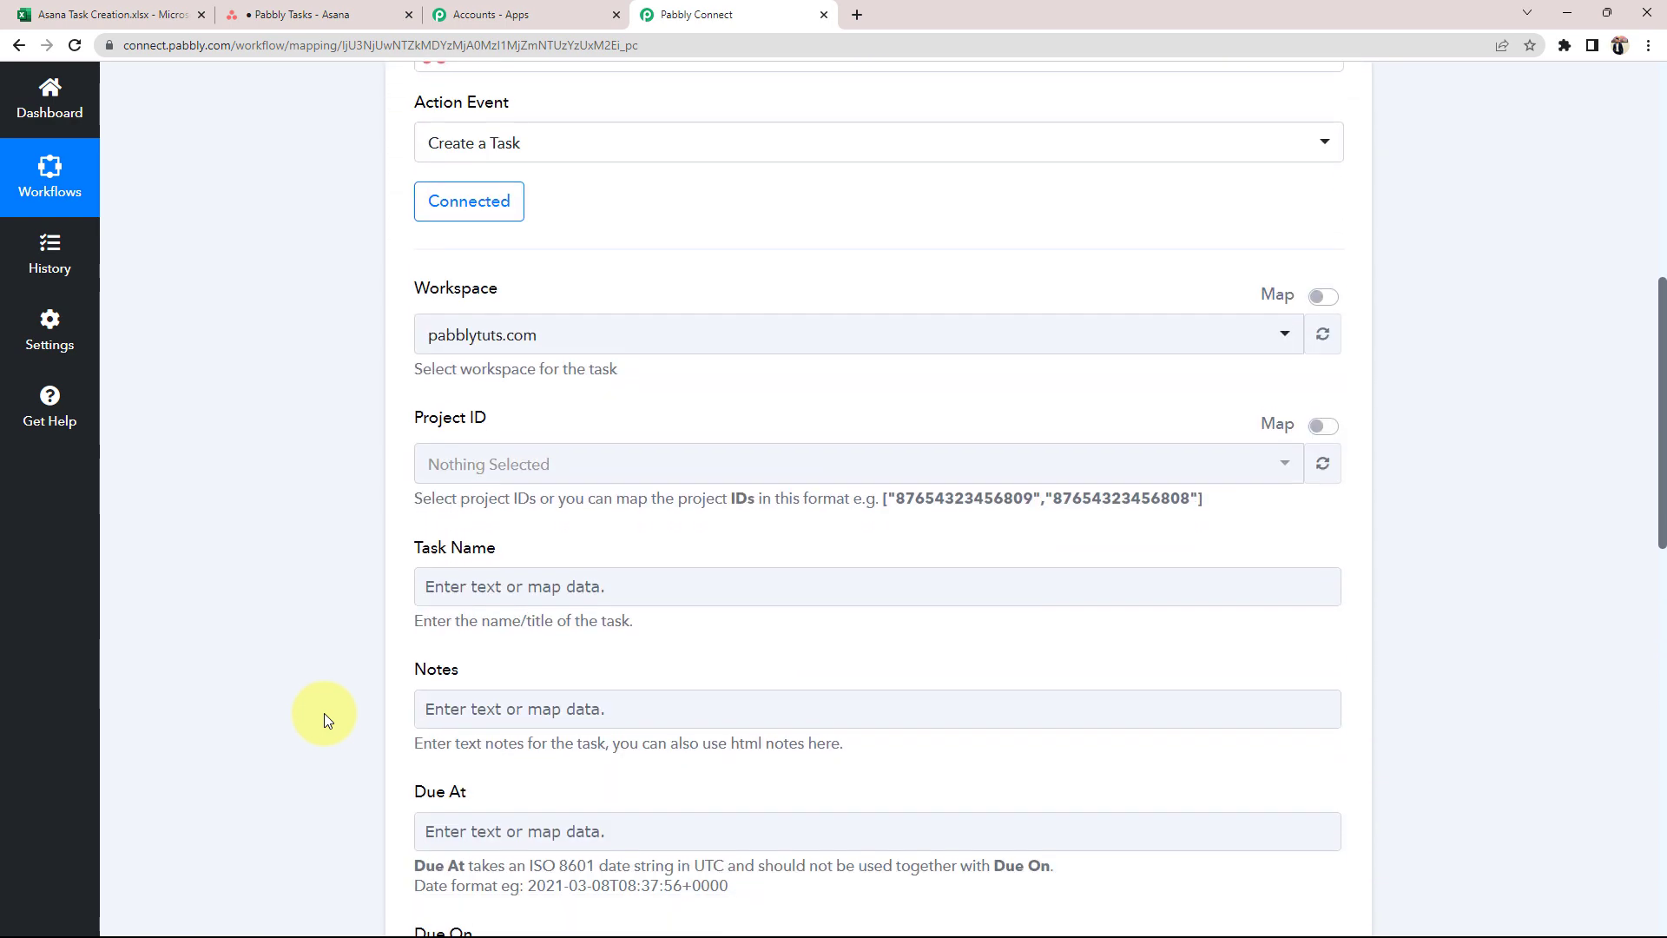
scroll(324, 712, "down", 1)
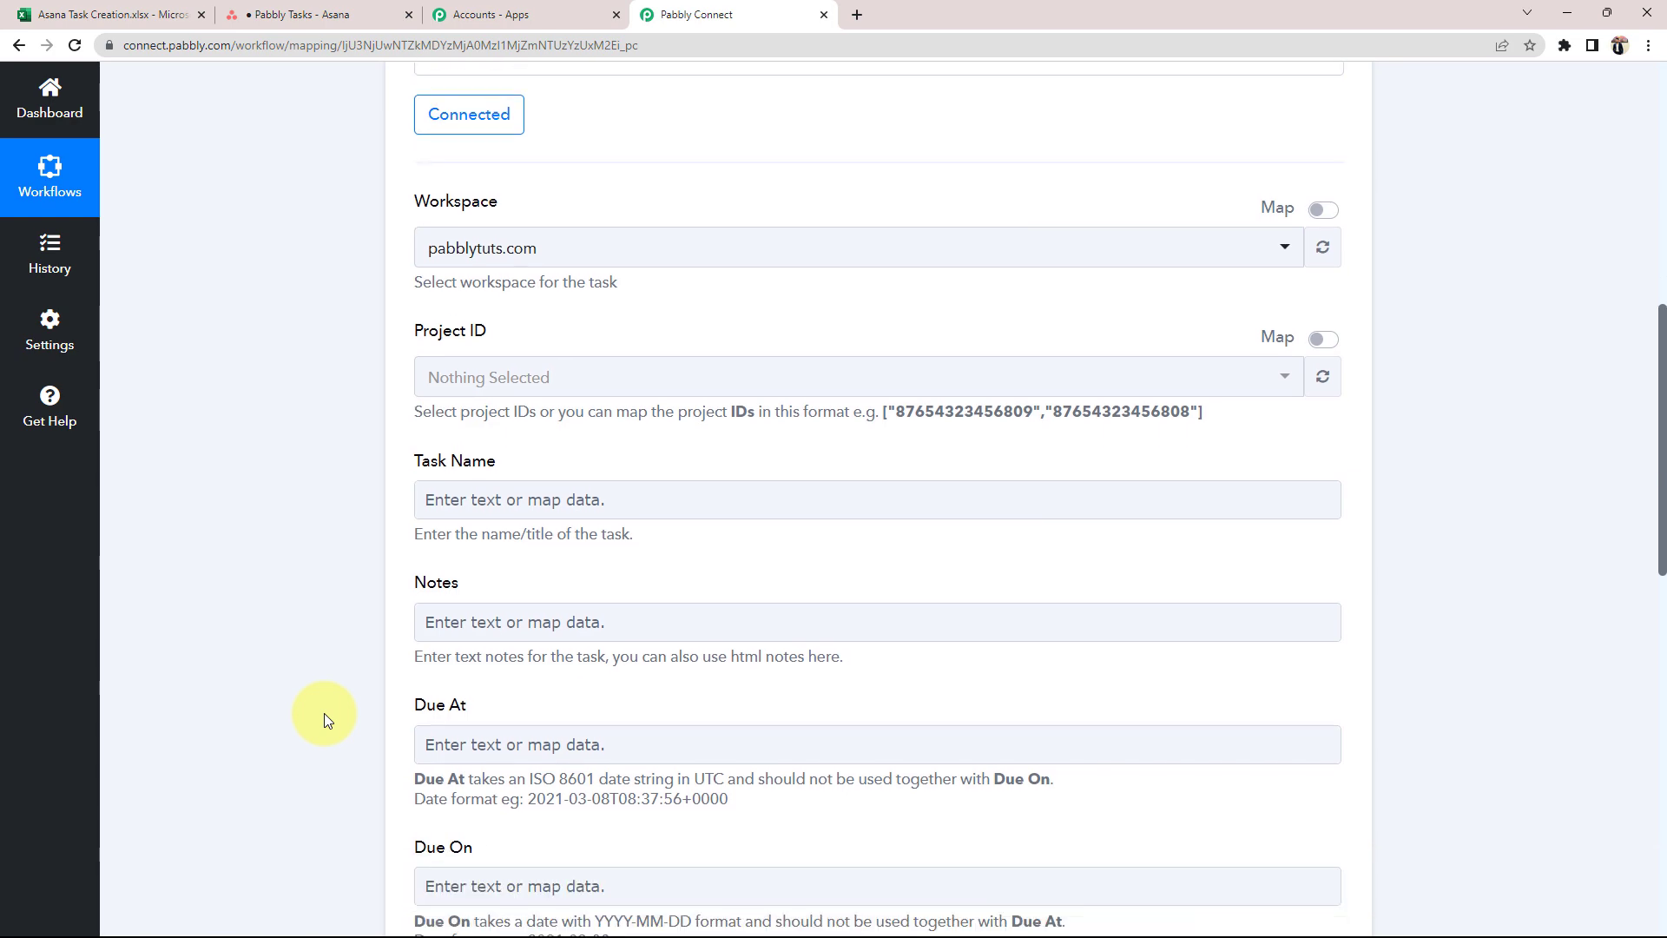
scroll(324, 711, "up", 4)
scroll(325, 712, "down", 2)
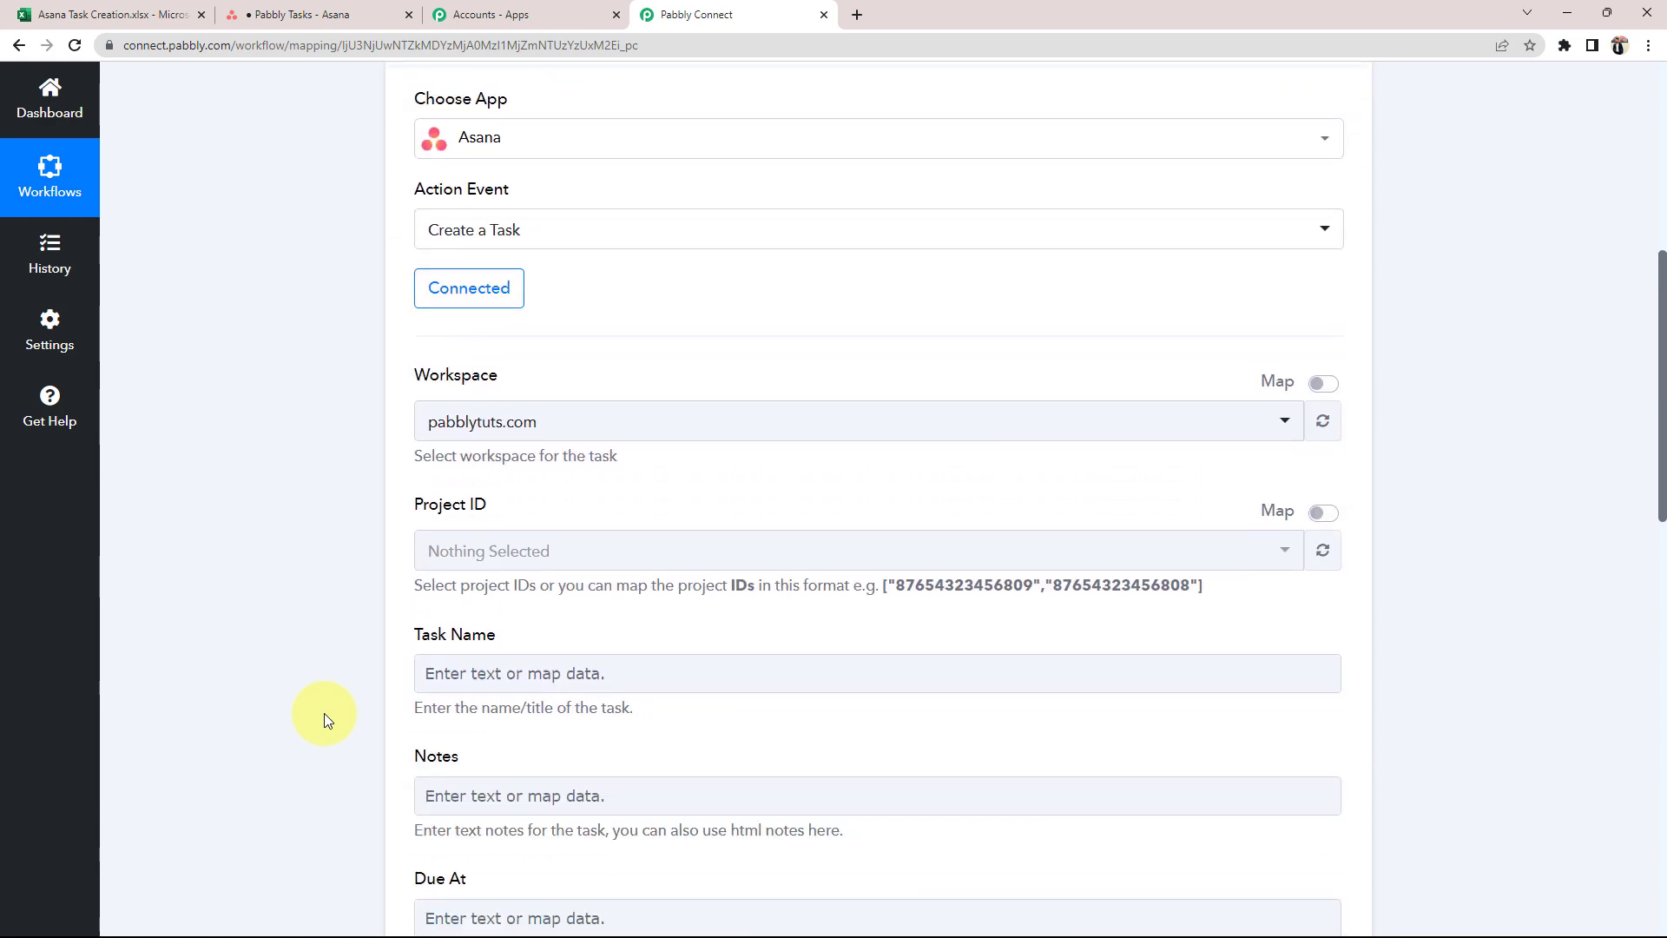
left_click(278, 15)
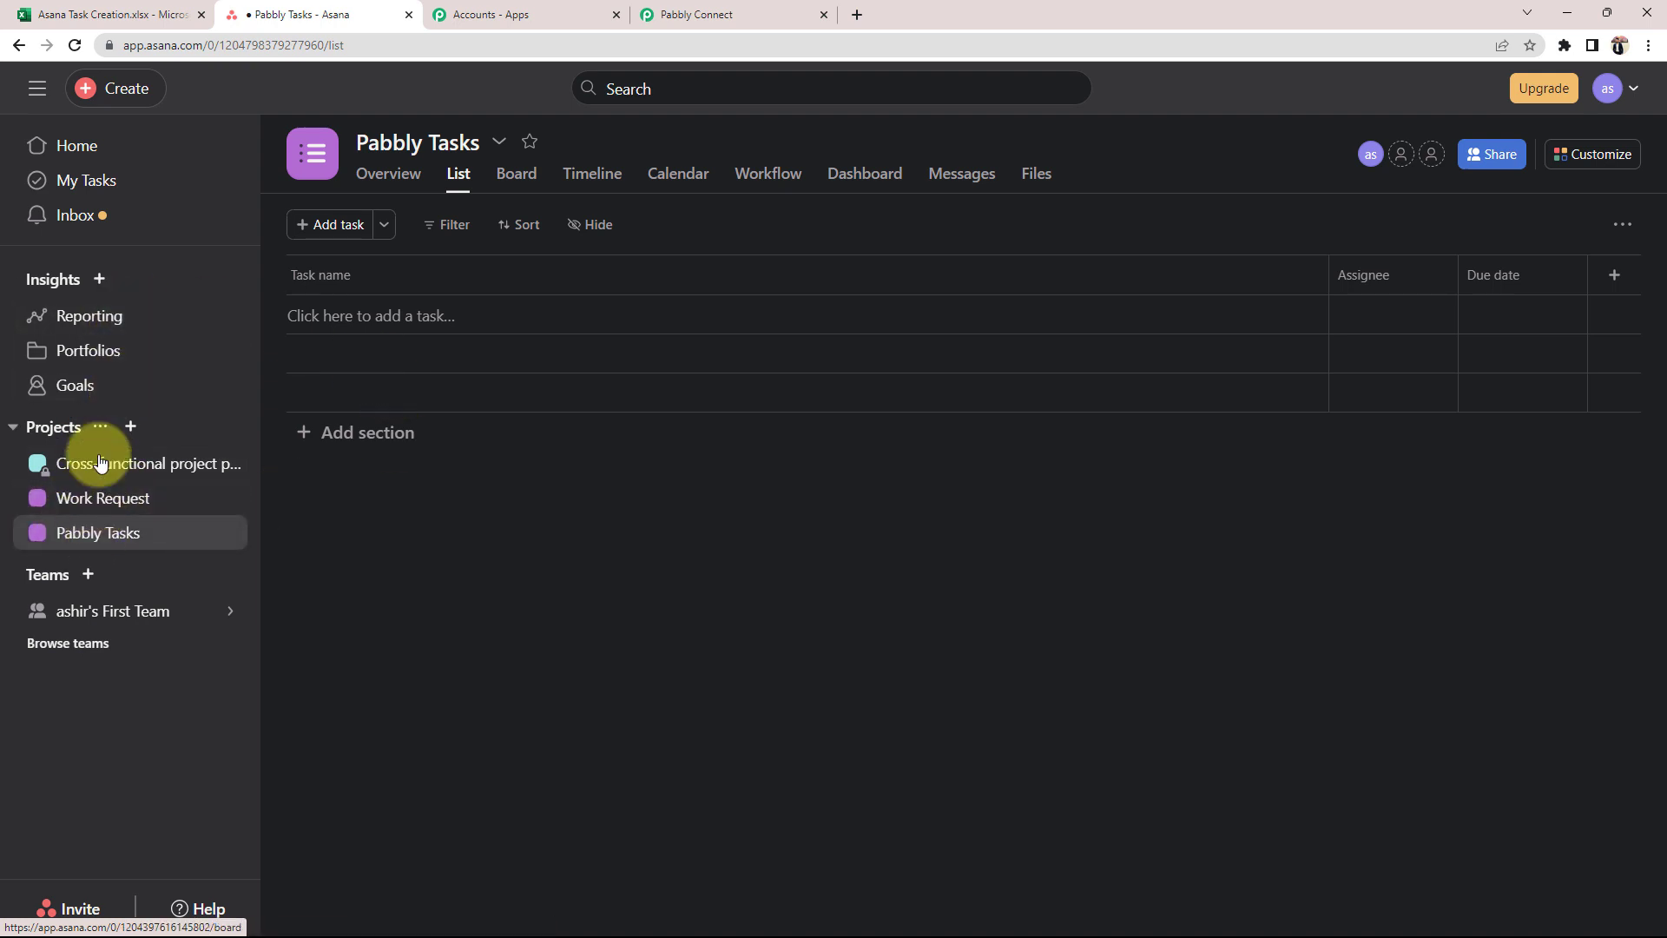
- Compare the Excel task row with the Asana project, then go back to the Pabbly Connect workflow
left_click(178, 15)
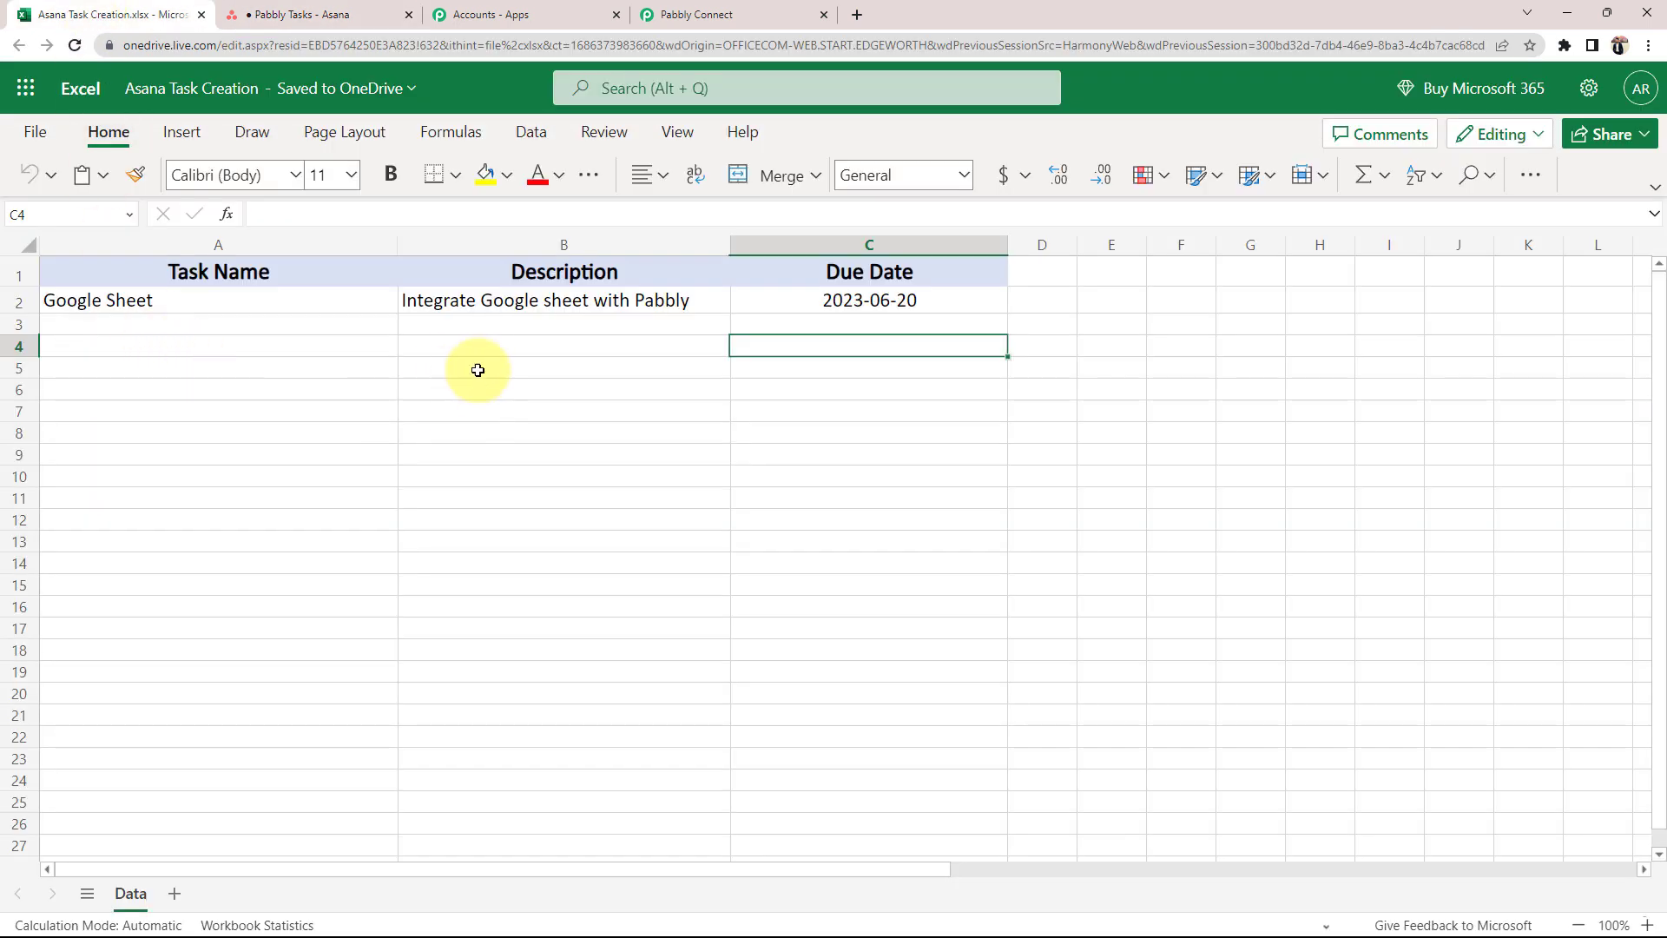
left_click(373, 12)
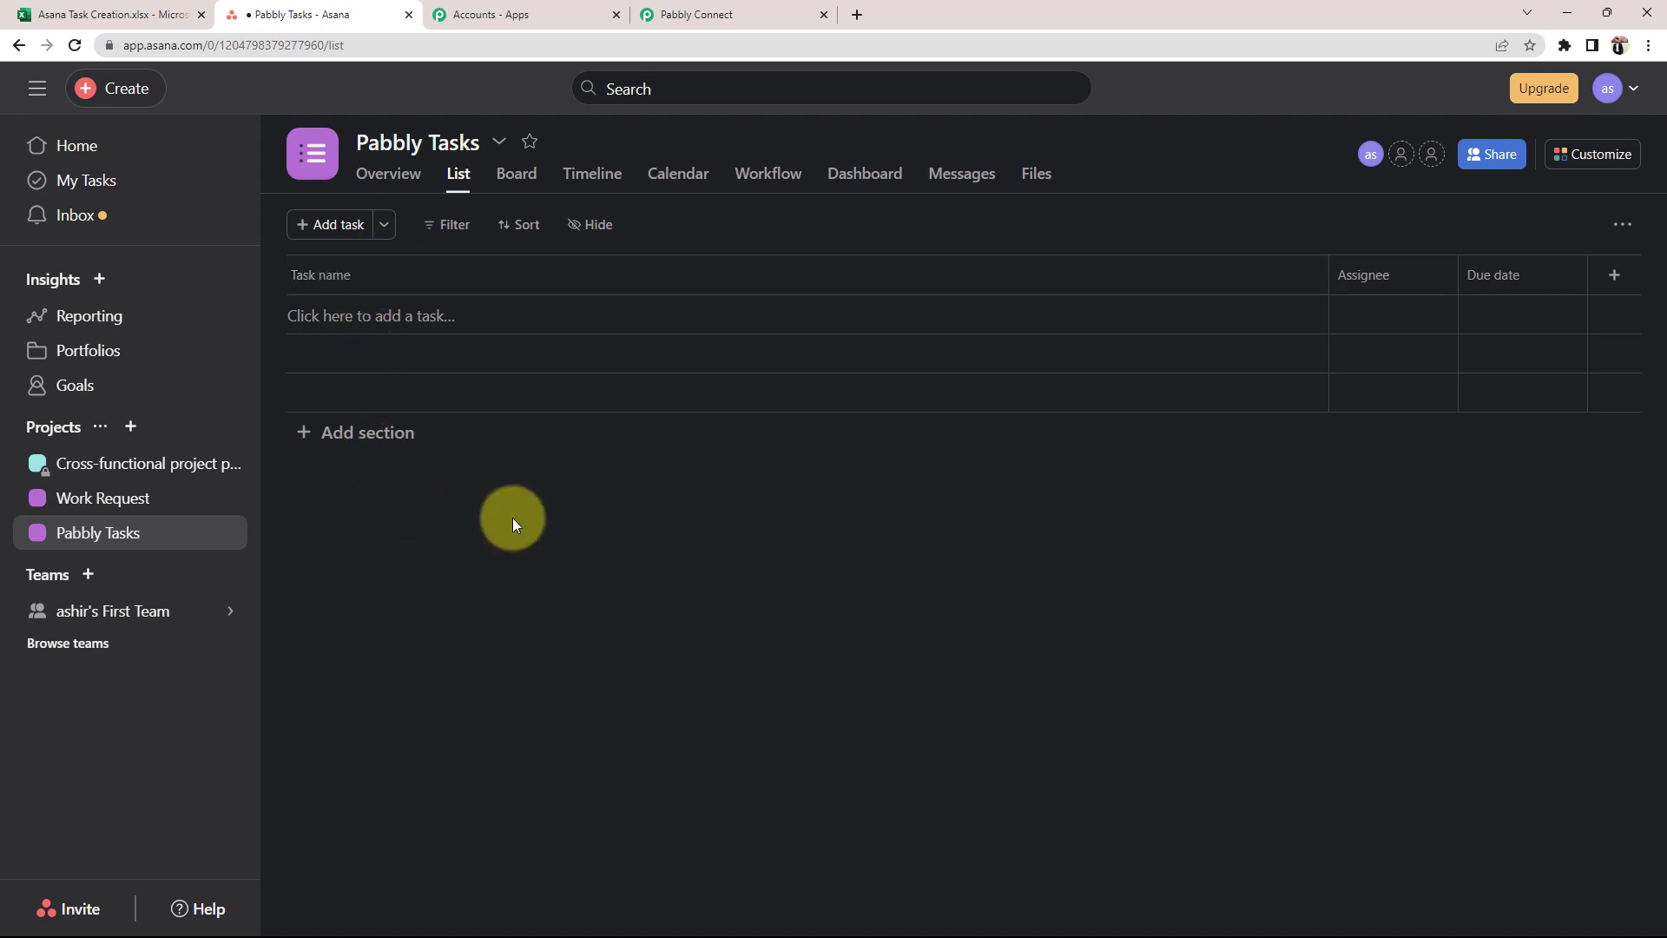
left_click(747, 14)
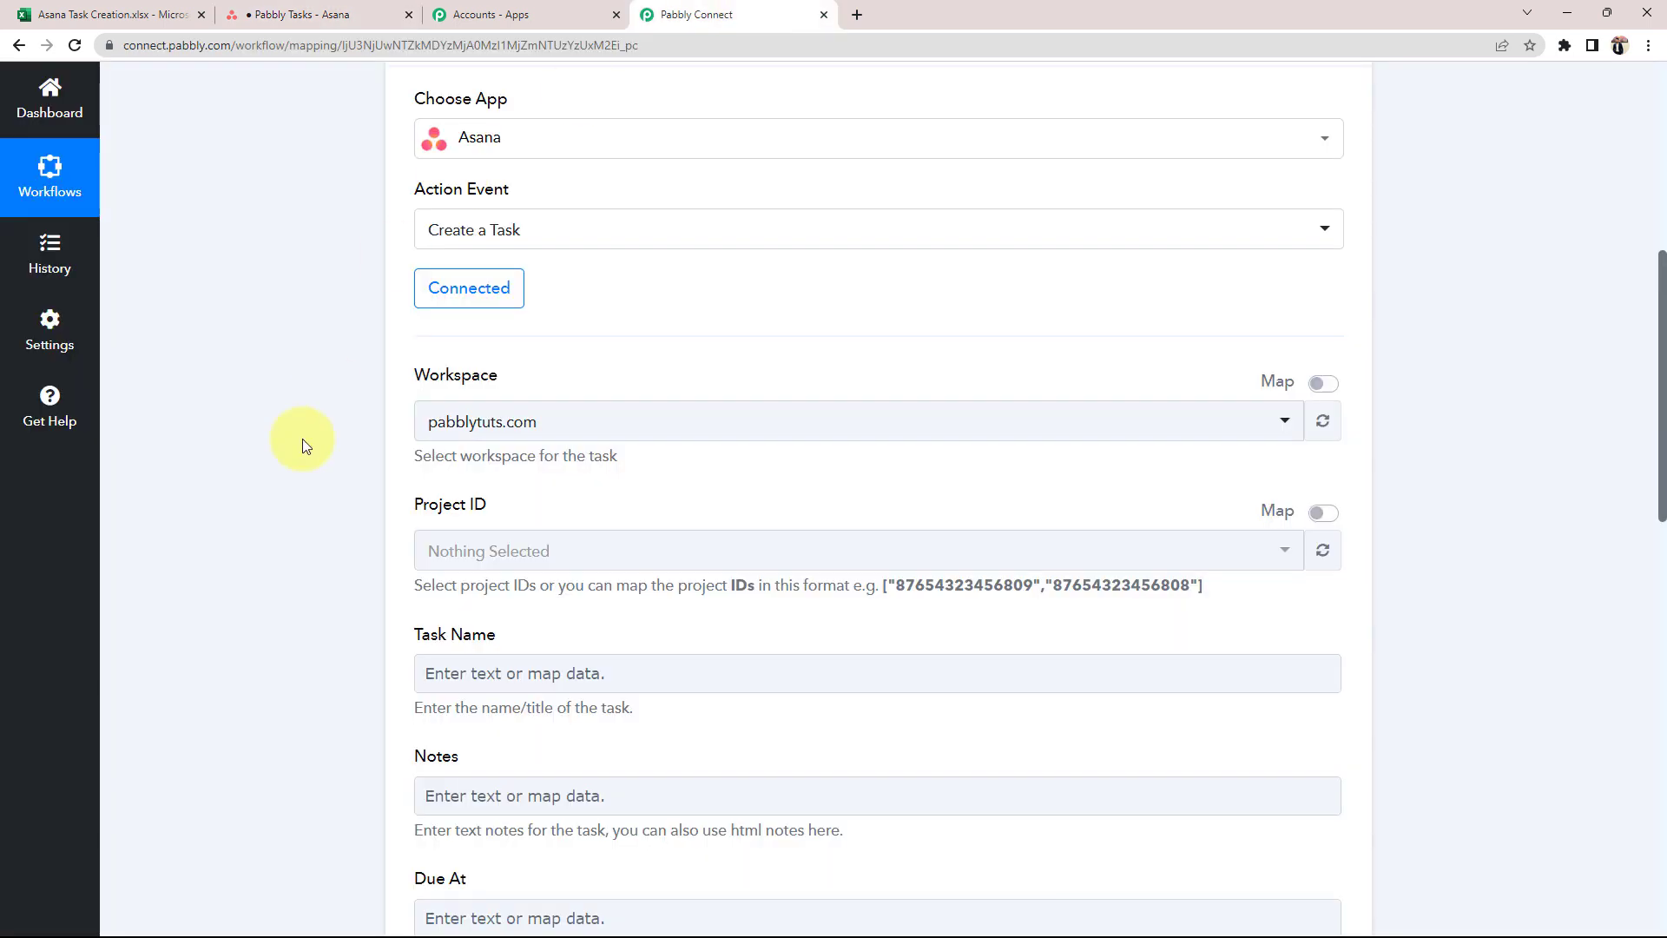
- Keep pabblytuts.com as the workspace and select 'Pabbly Tasks' as the Project ID
left_click(436, 441)
left_click(440, 514)
scroll(266, 471, "down", 3)
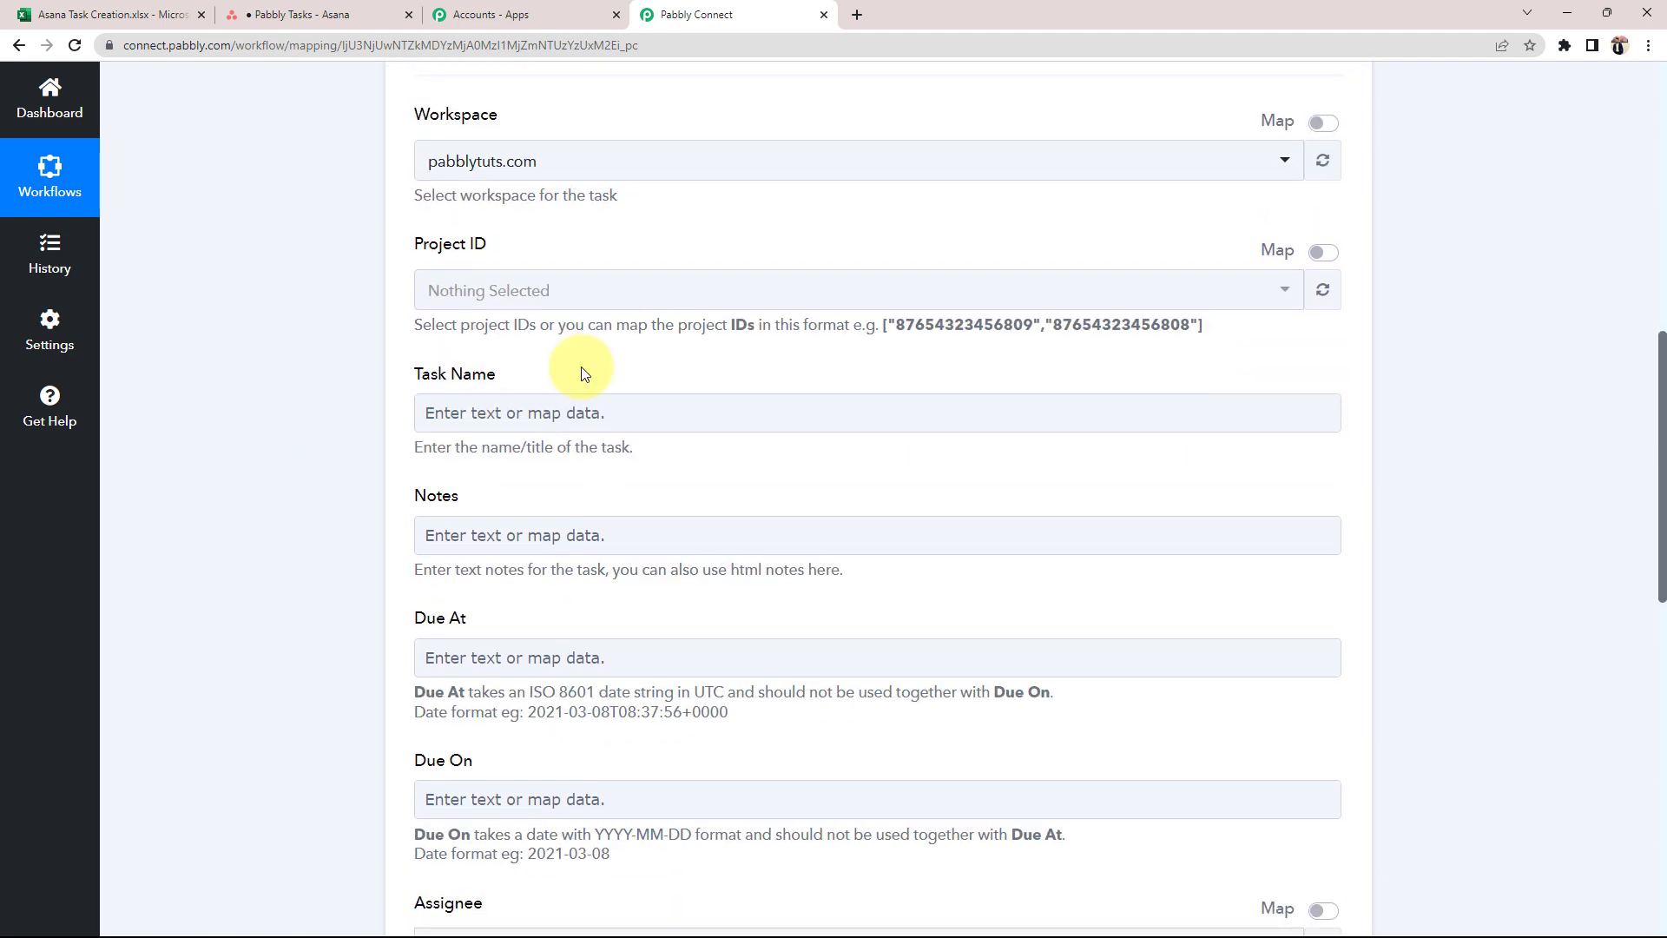
left_click(556, 290)
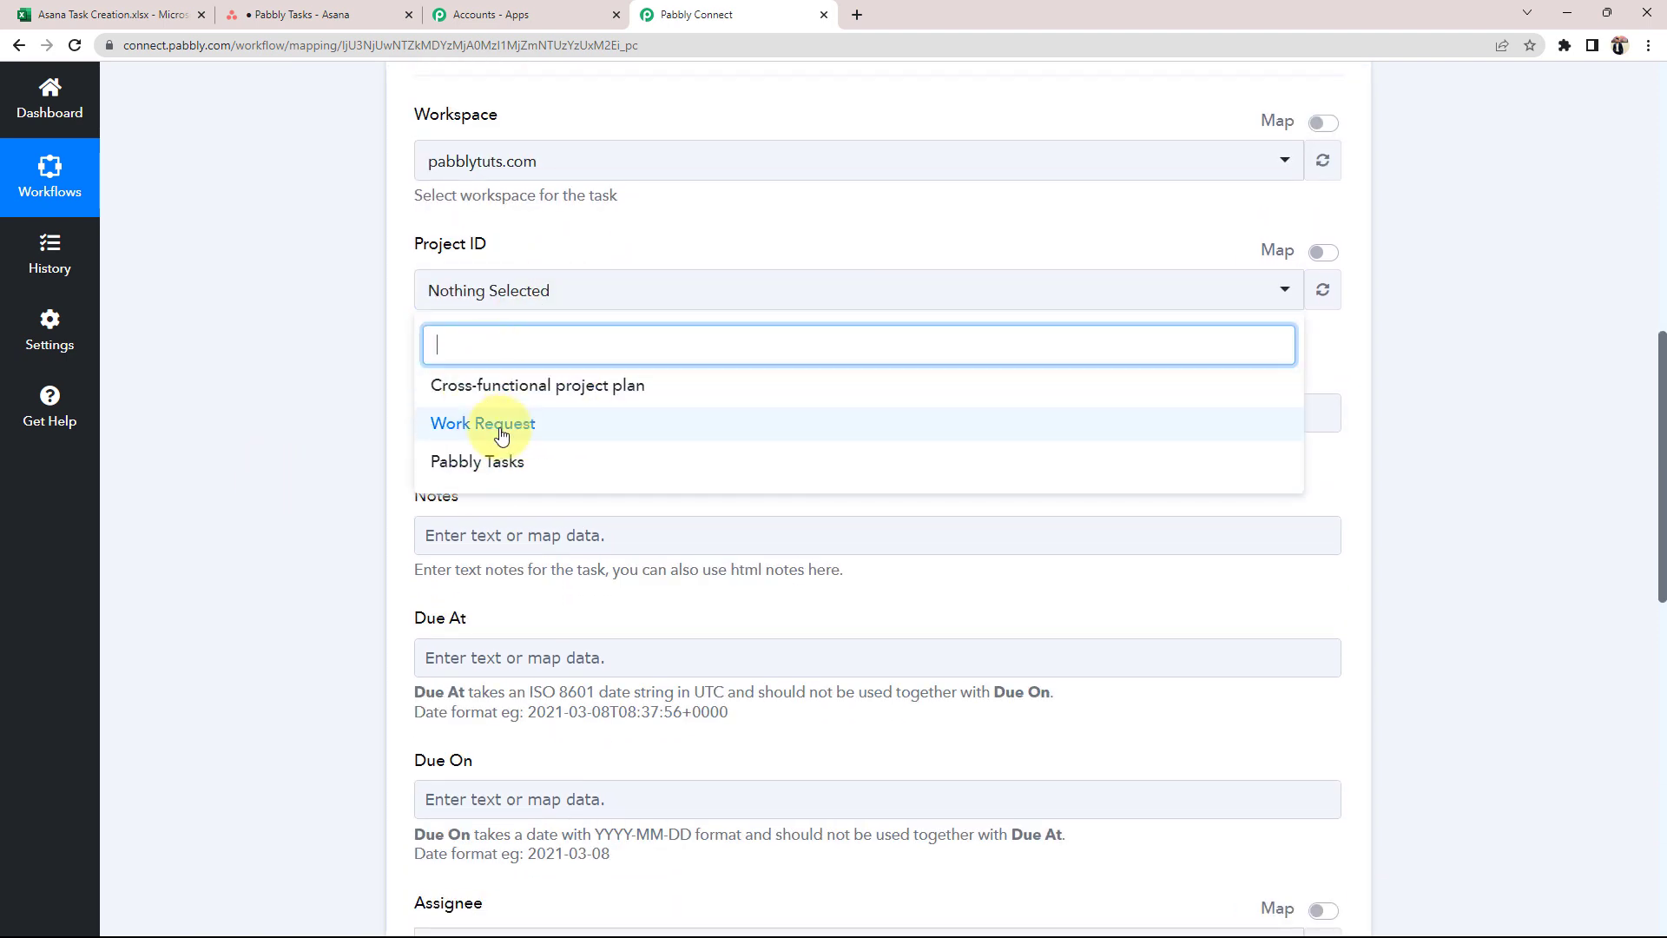
left_click(347, 14)
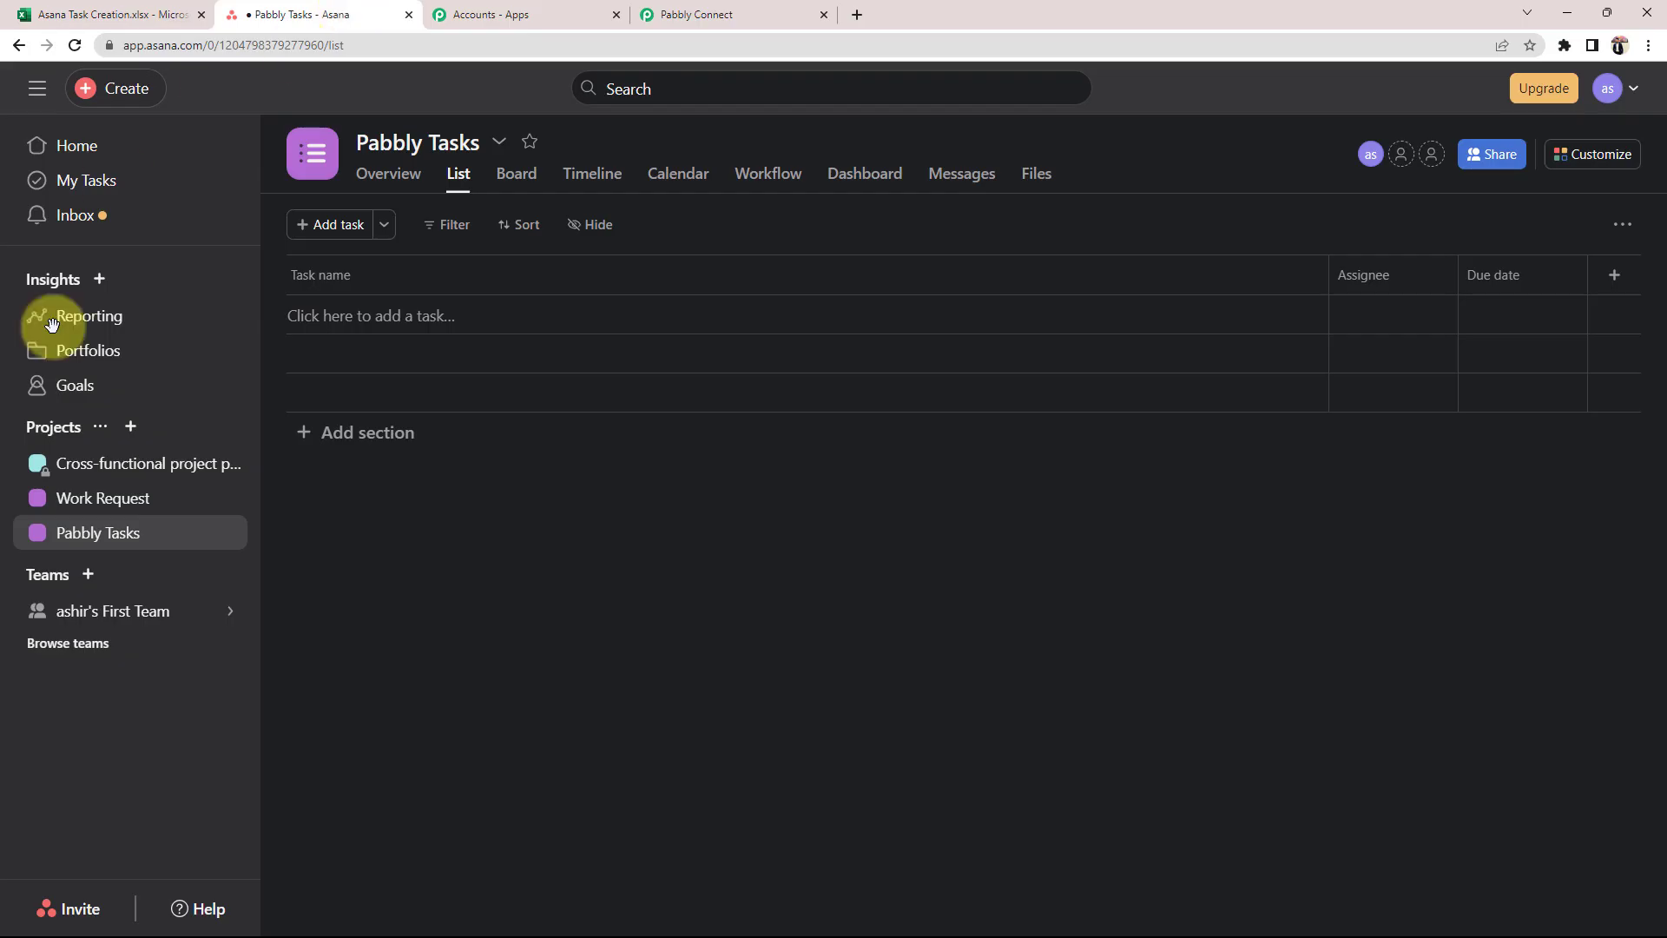
left_click(685, 14)
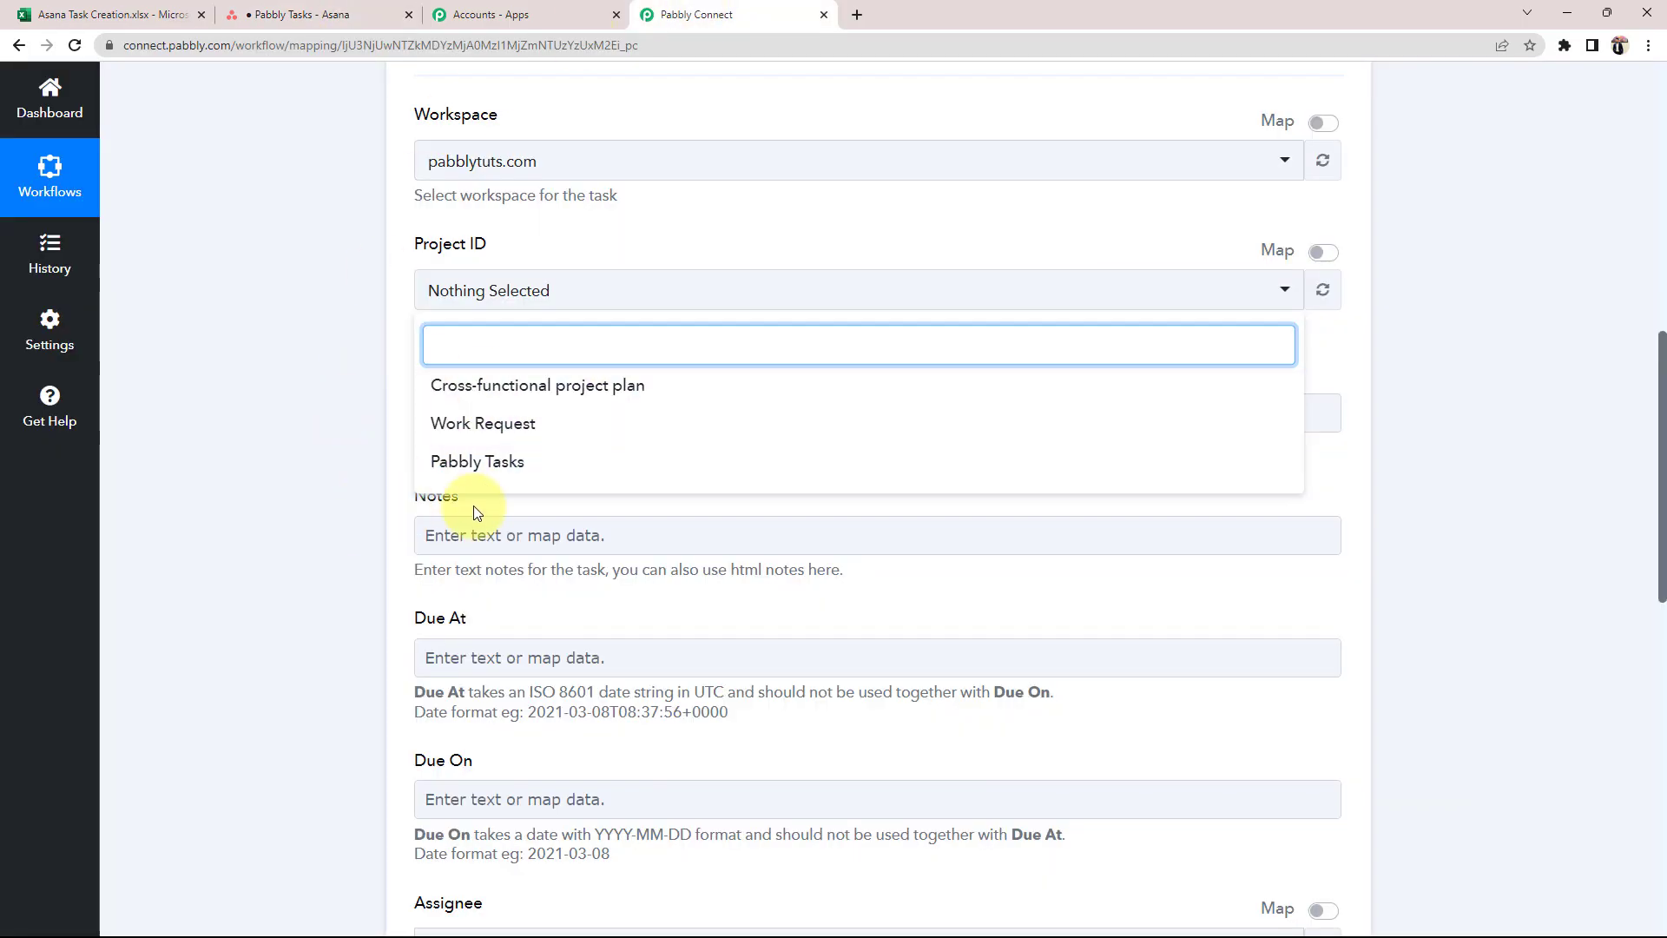
left_click(460, 461)
left_click(264, 398)
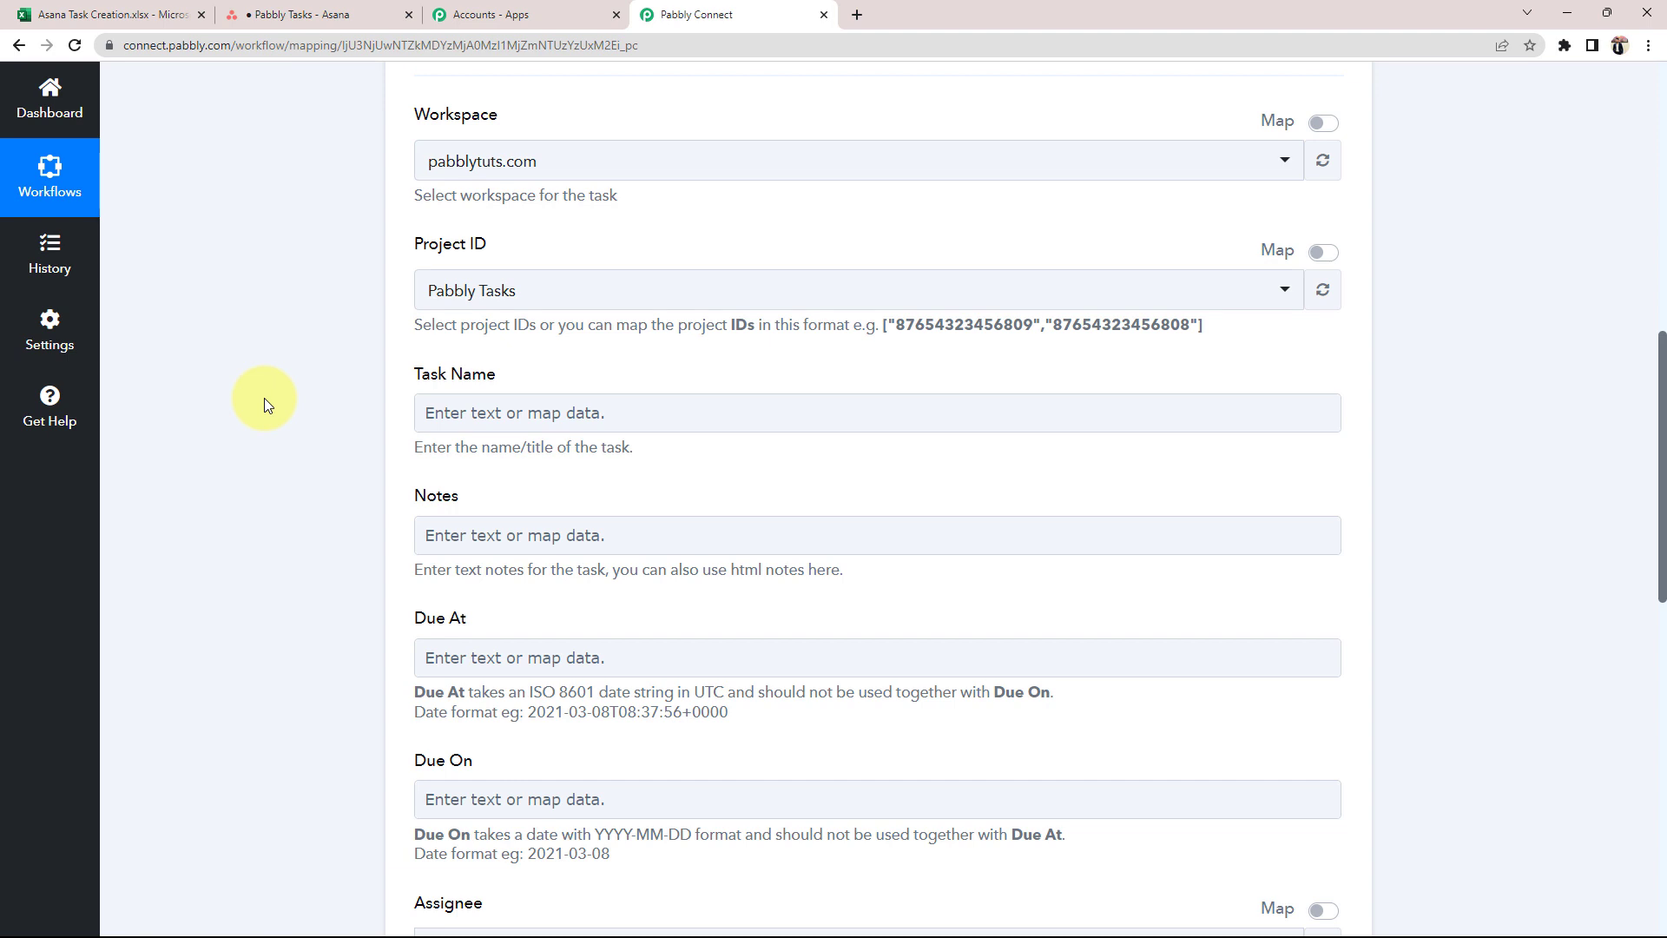
scroll(264, 398, "down", 2)
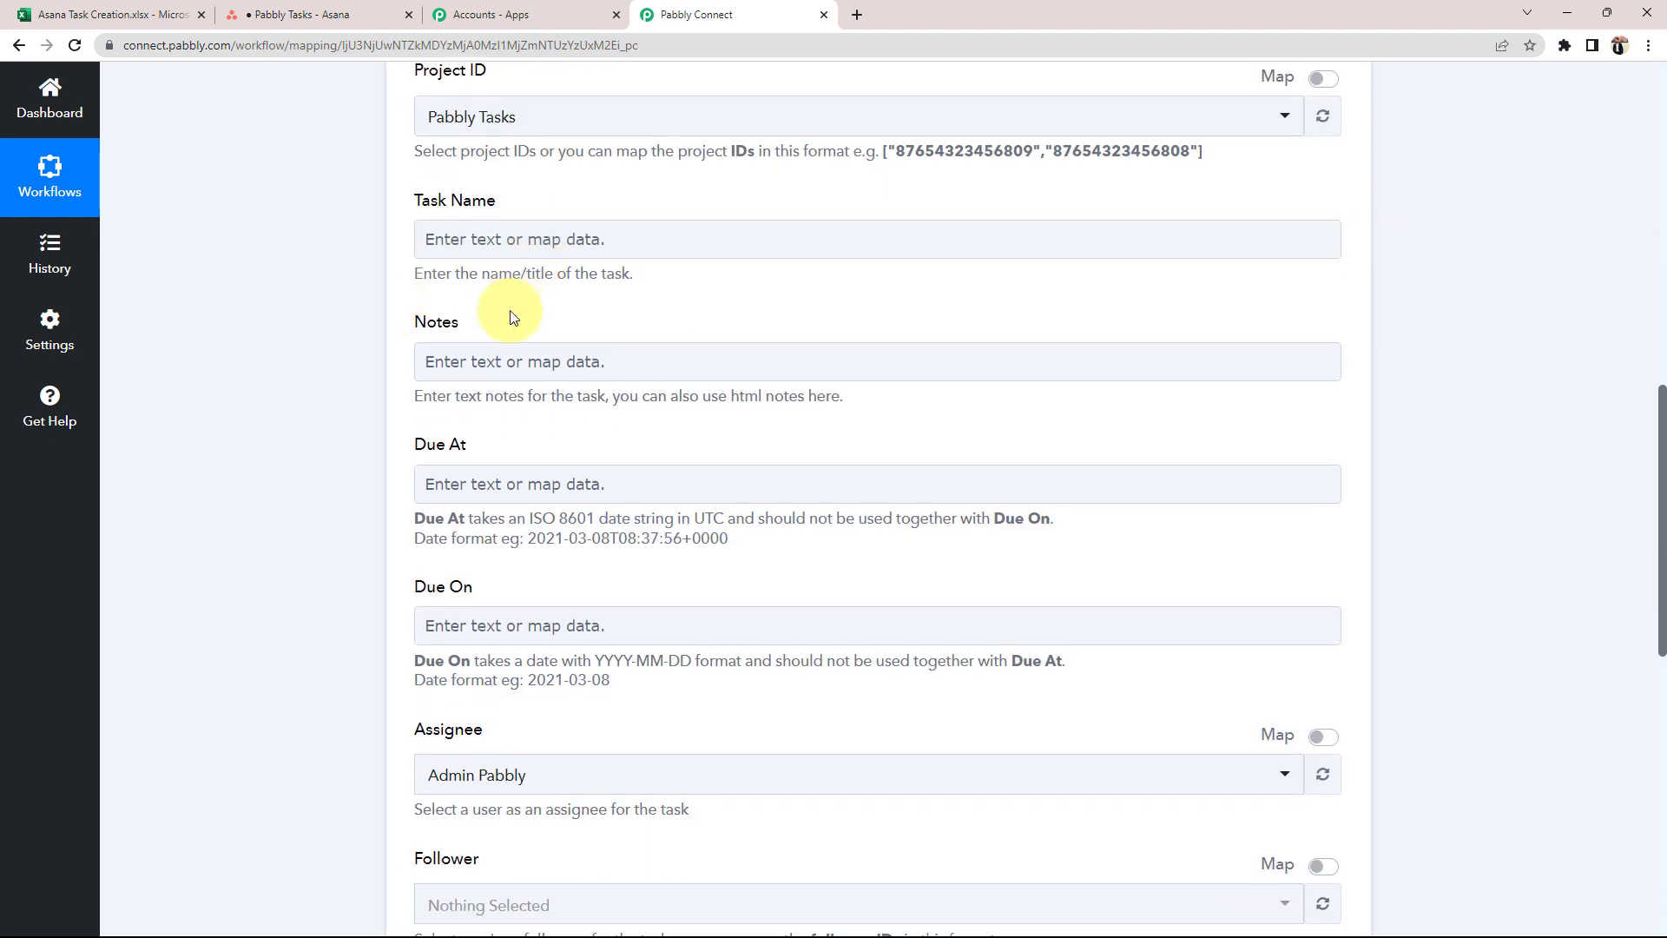
scroll(327, 473, "down", 1)
scroll(327, 473, "up", 2)
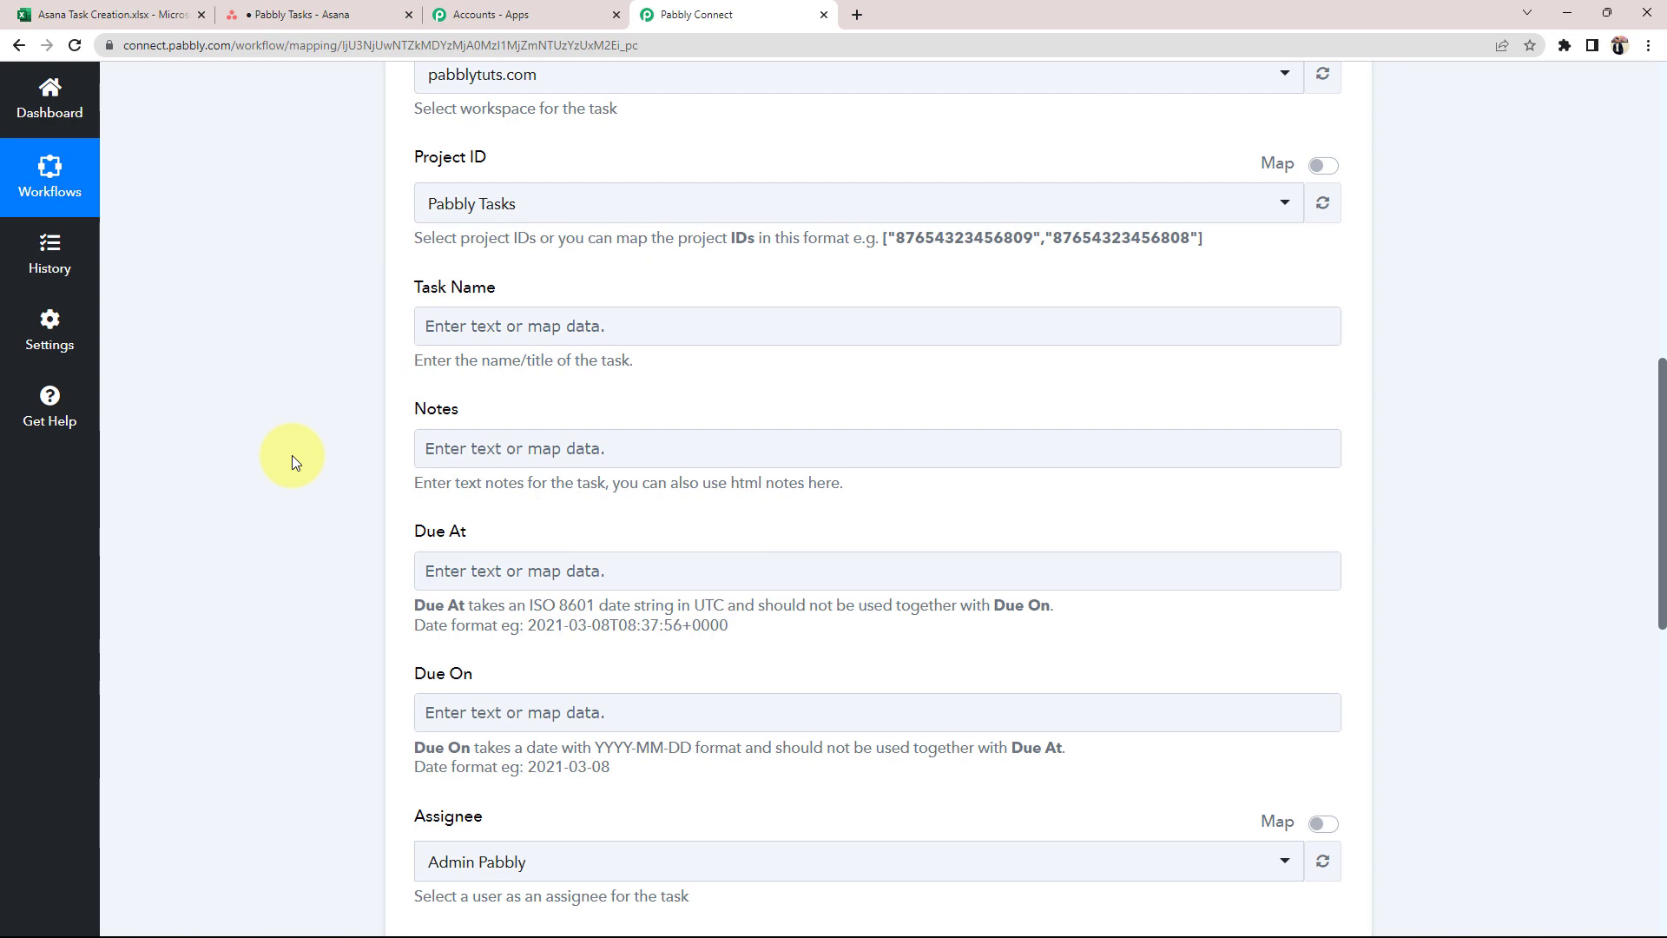
scroll(292, 454, "up", 1)
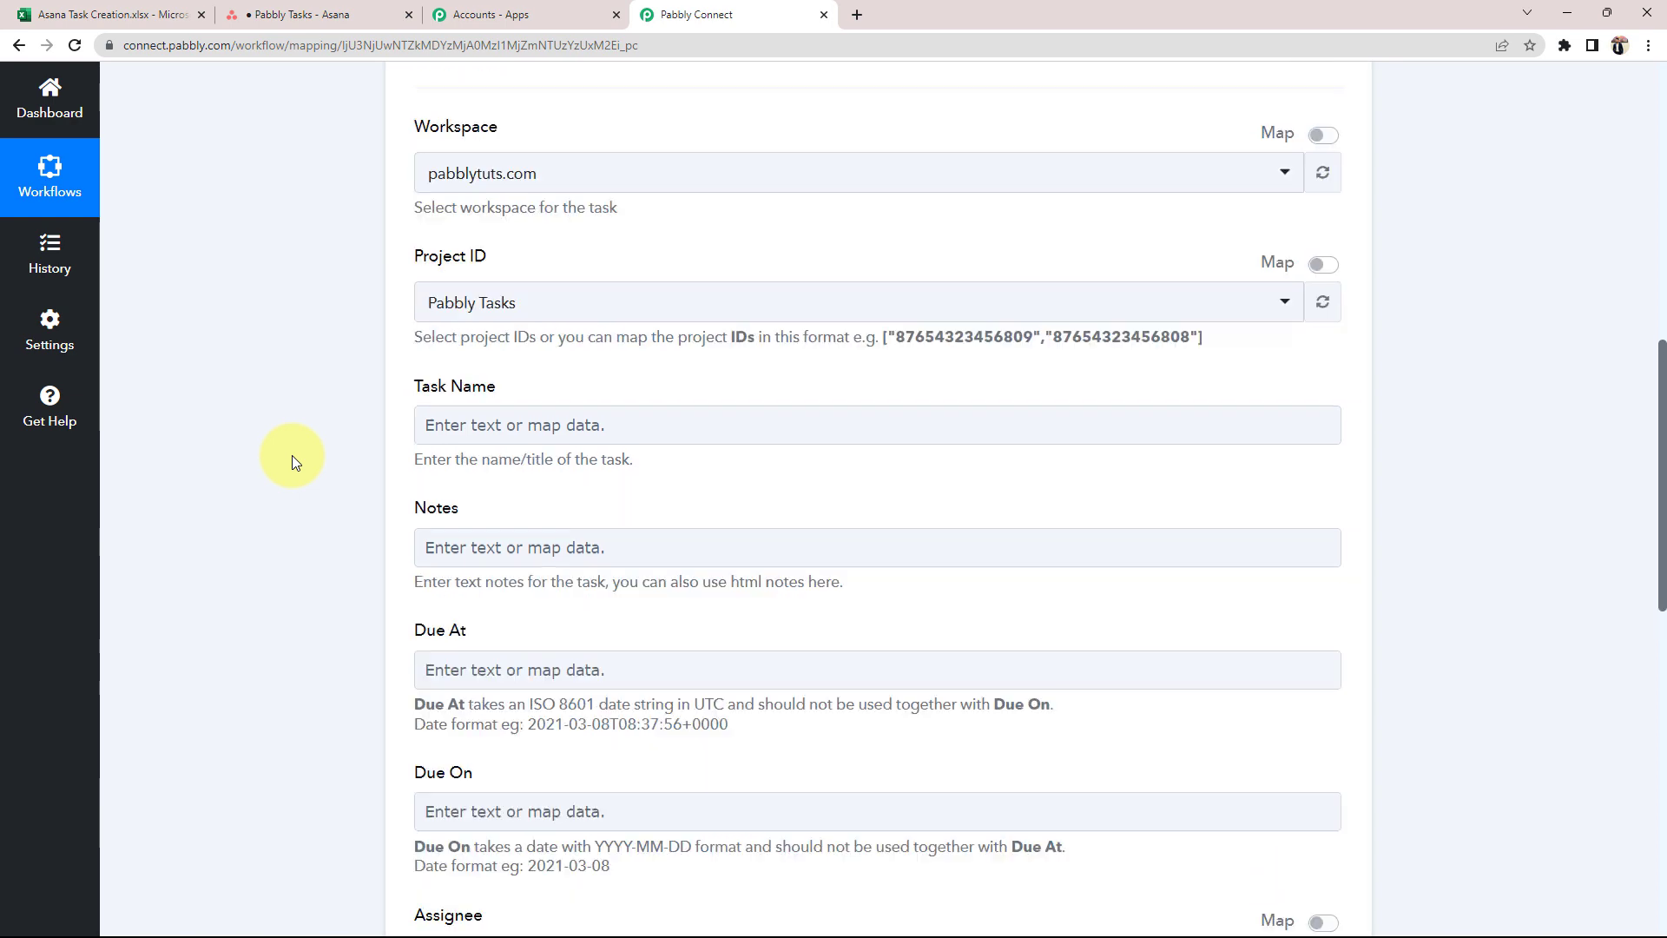
scroll(292, 455, "up", 8)
left_click(733, 276)
scroll(123, 532, "down", 3)
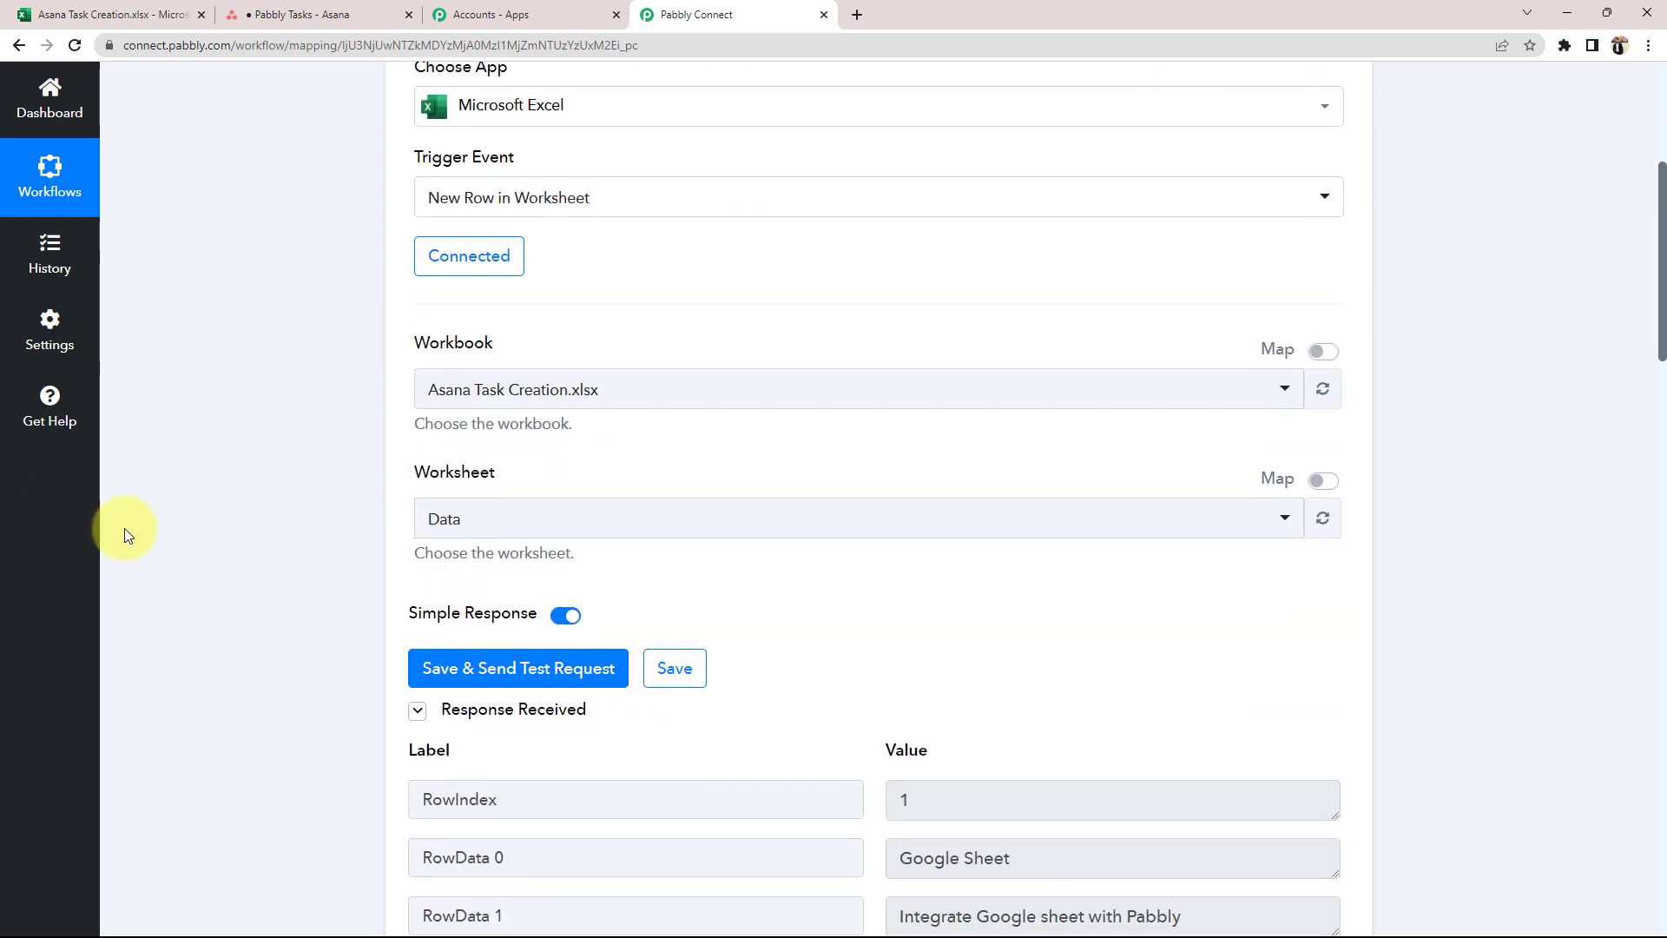
scroll(1138, 528, "down", 4)
left_click_drag(878, 521, 1161, 629)
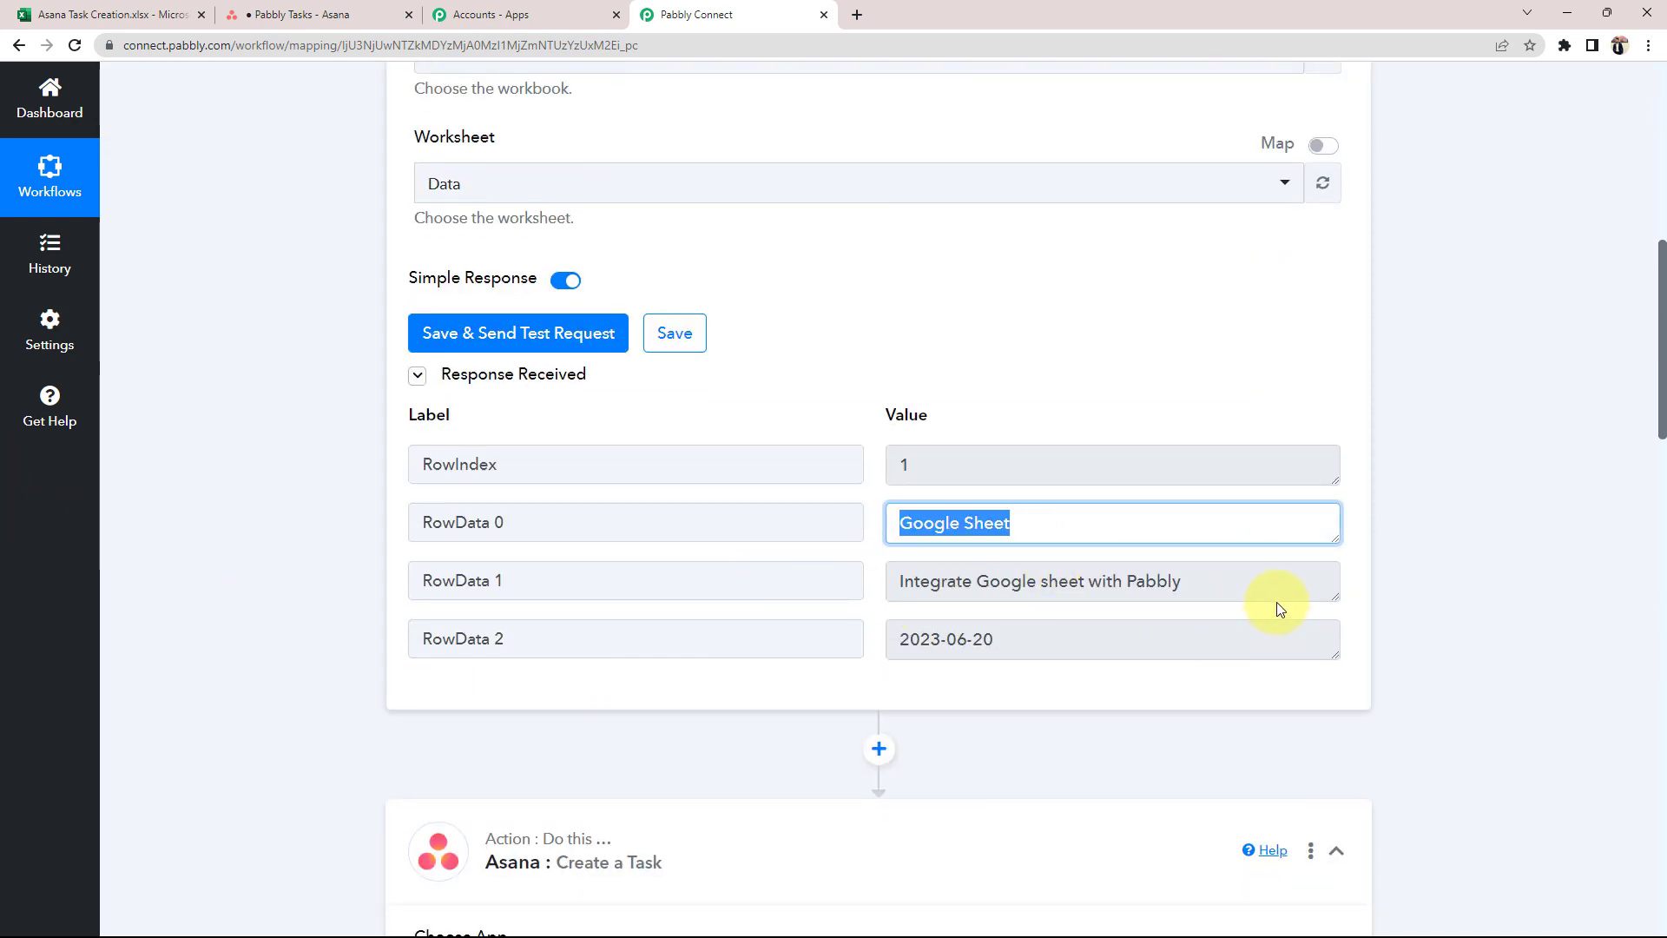
mouse_move(1278, 608)
left_mouse_down()
mouse_move(834, 588)
mouse_move(309, 640)
left_mouse_up()
scroll(294, 646, "down", 7)
scroll(293, 646, "down", 4)
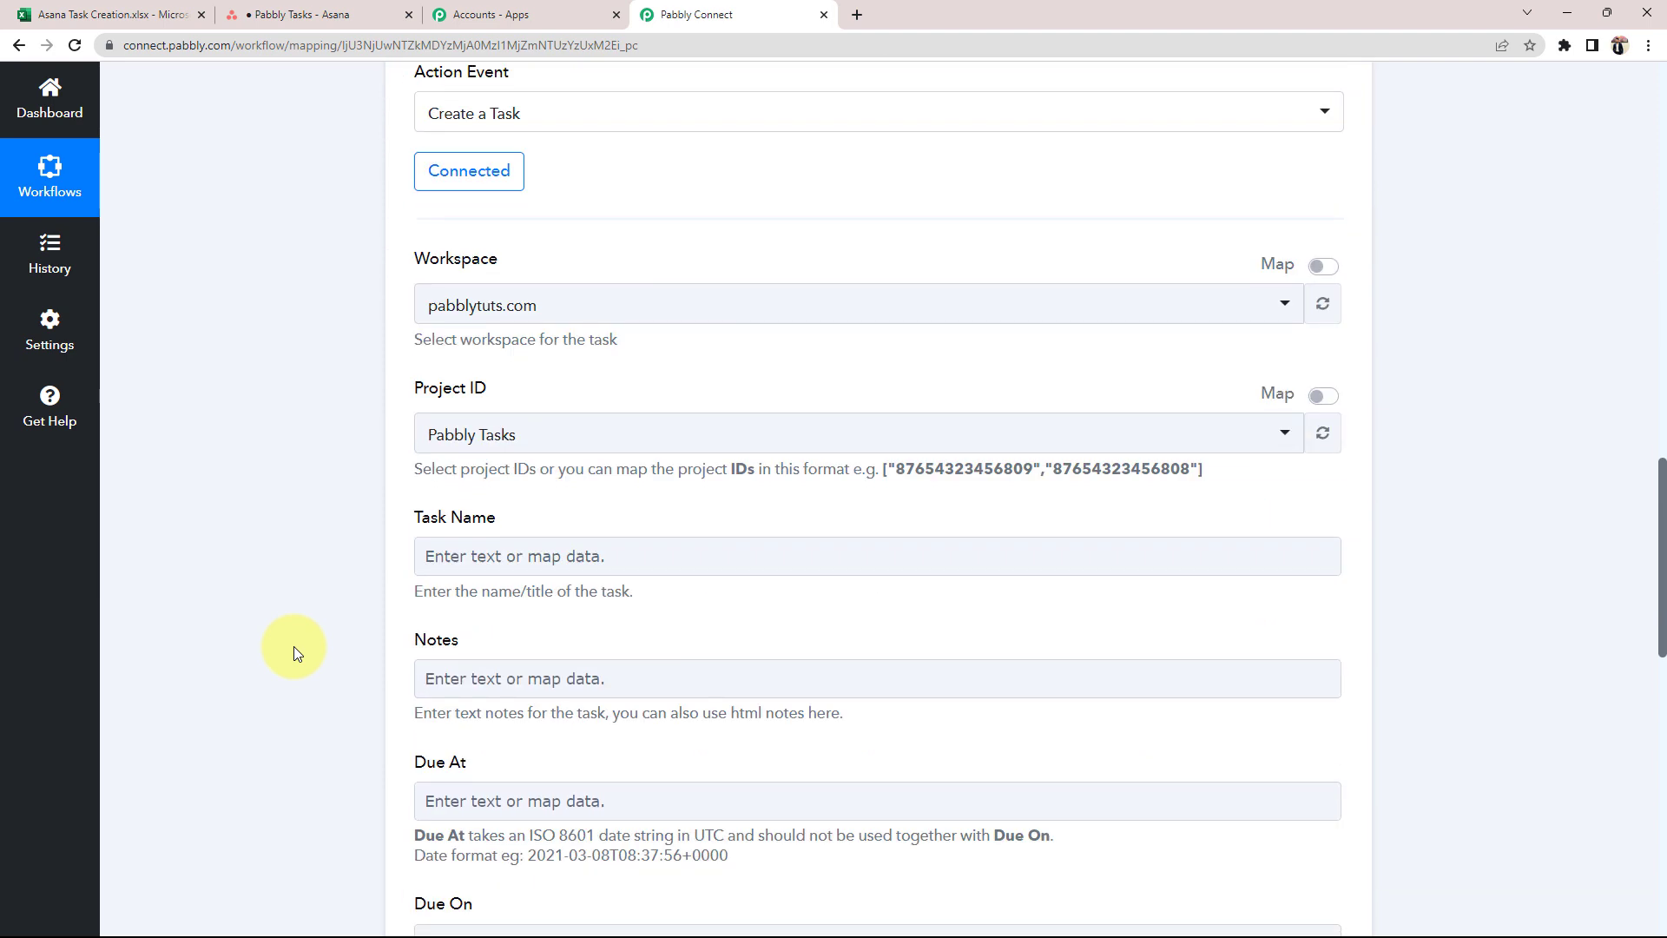
scroll(293, 646, "down", 1)
scroll(293, 645, "down", 1)
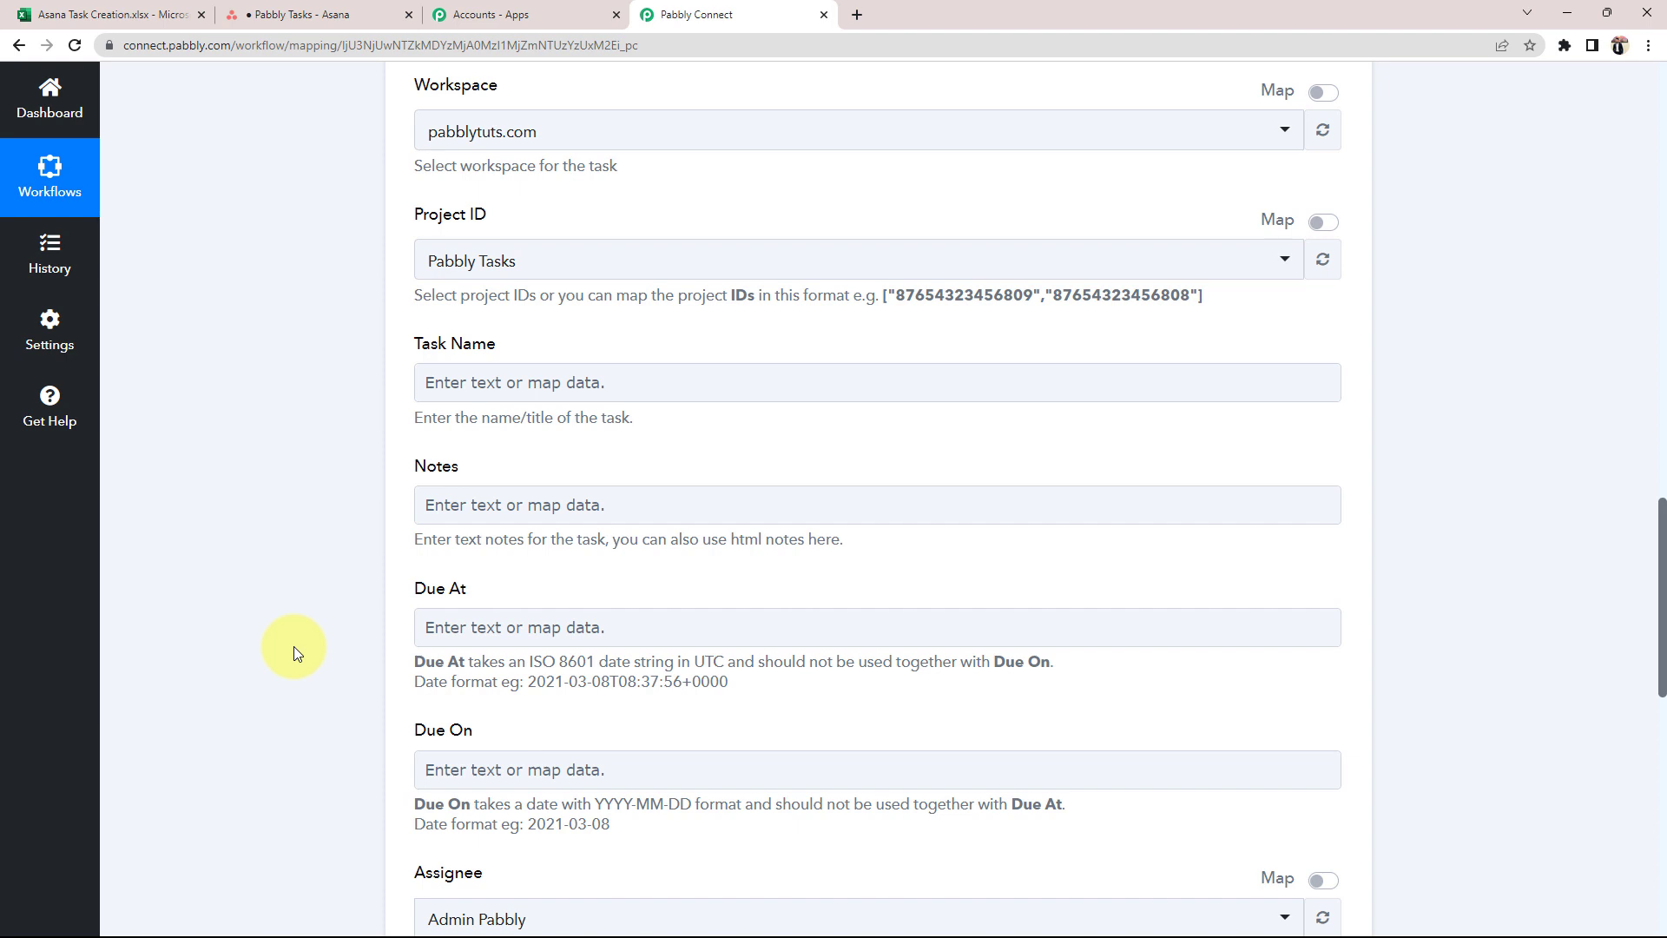
scroll(293, 646, "up", 6)
scroll(501, 589, "up", 5)
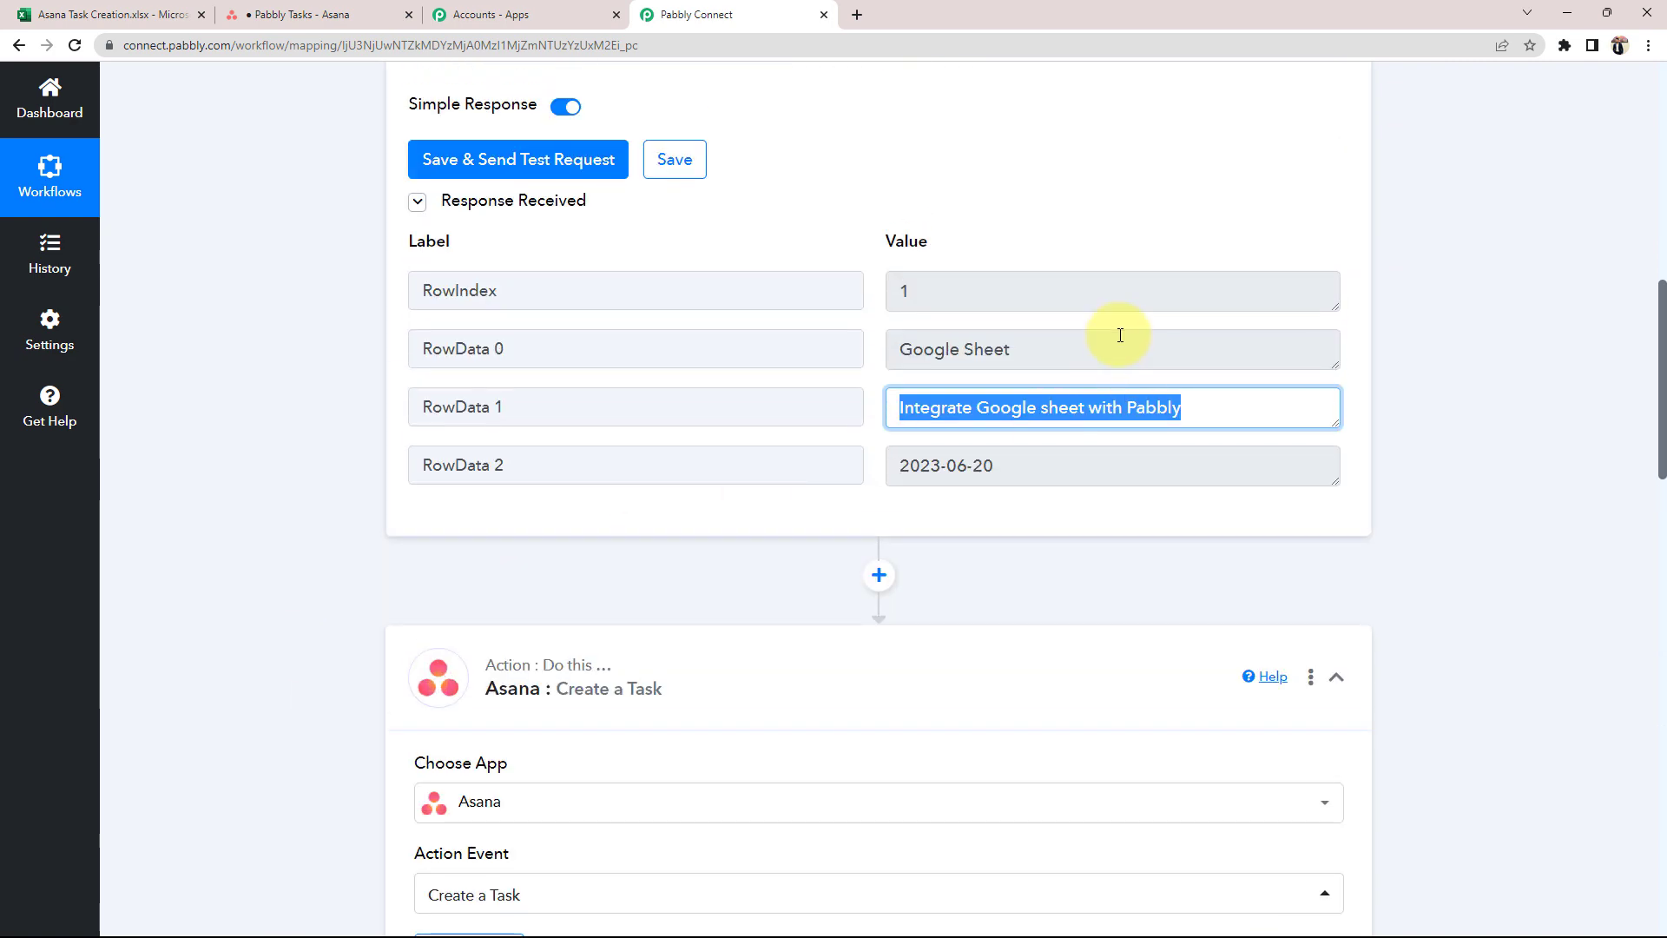
left_click_drag(1117, 348, 882, 348)
scroll(149, 457, "down", 7)
scroll(149, 457, "down", 5)
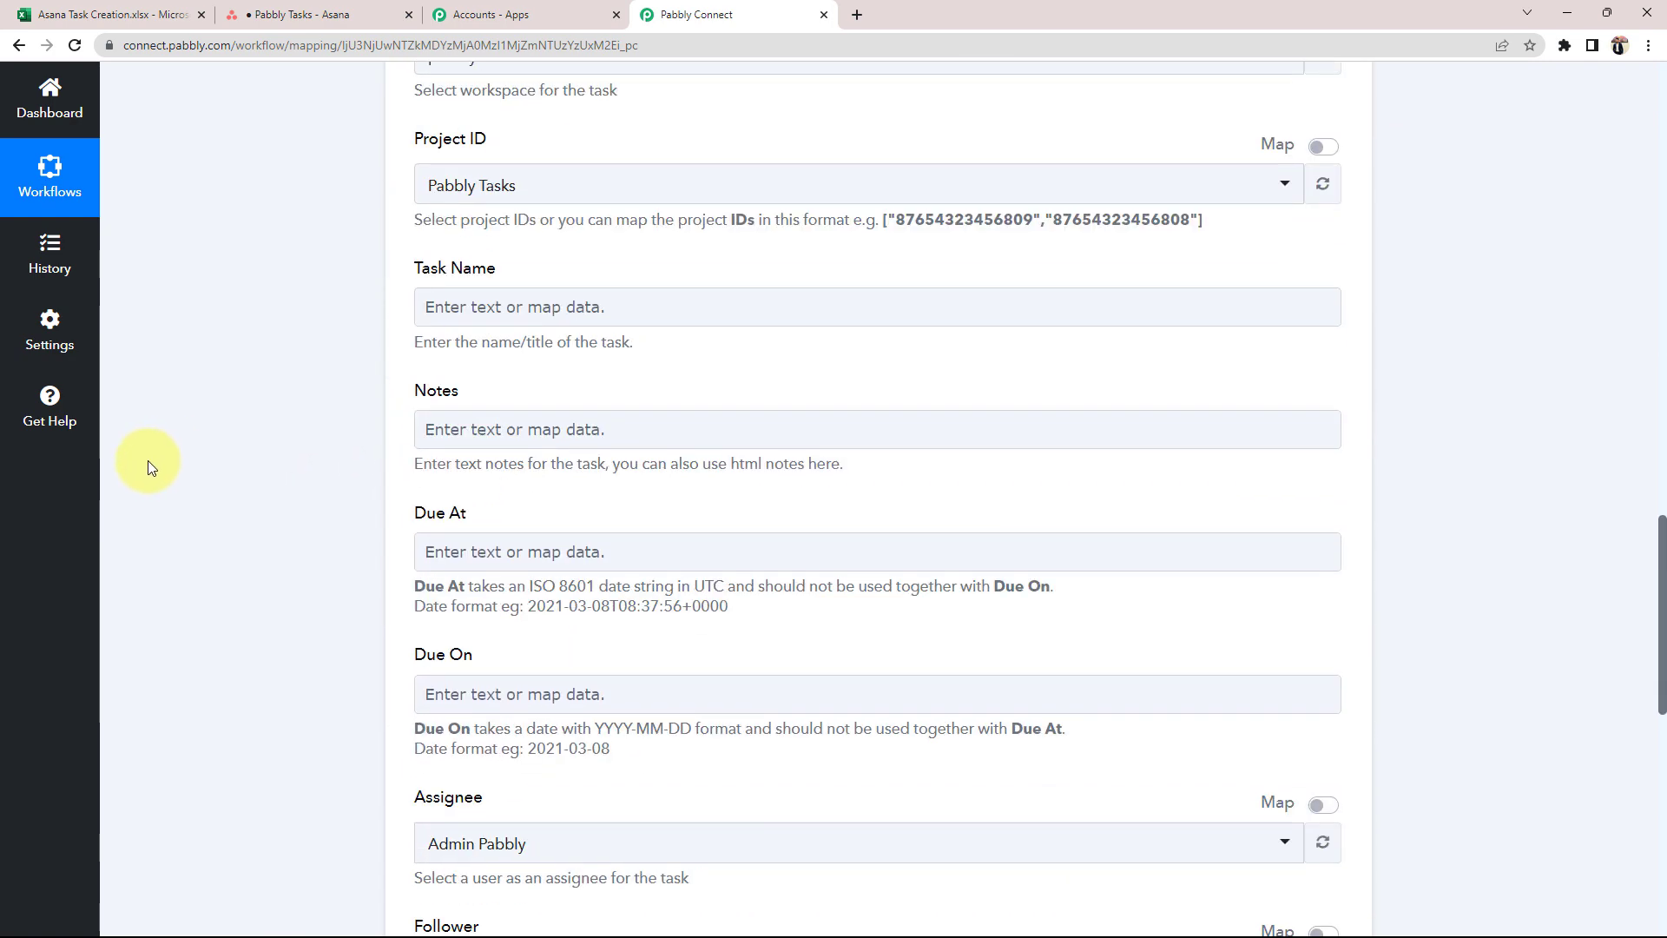
scroll(137, 453, "down", 1)
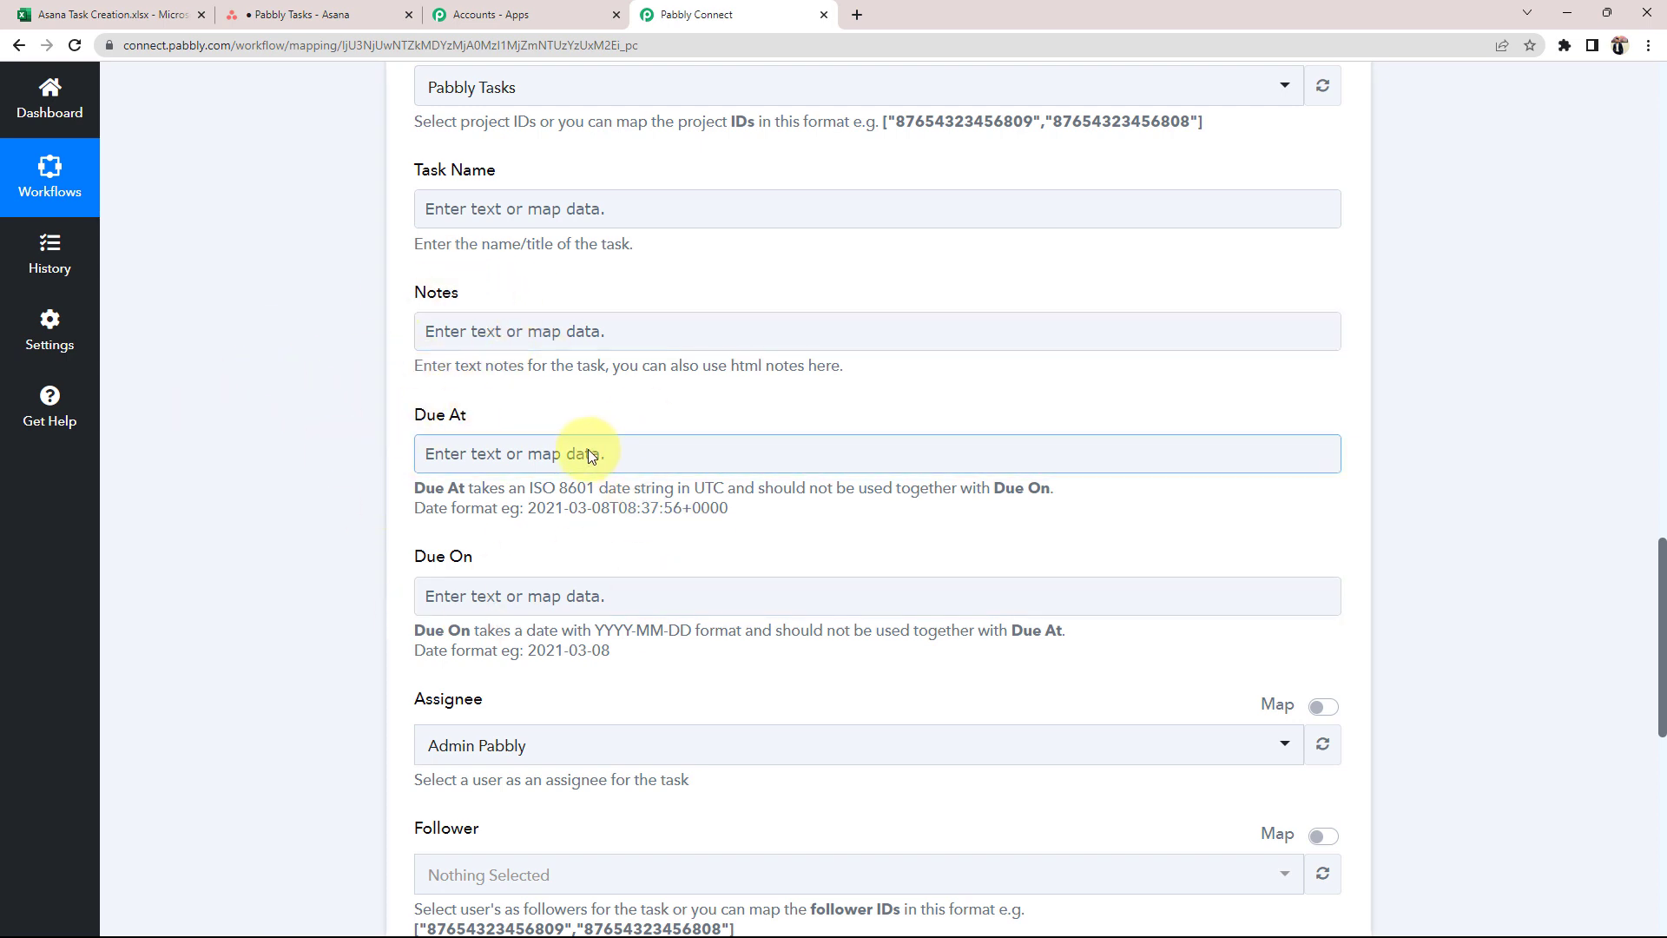
- Map Task Name to RowData 0 (Google Sheet) from the Excel New Row in Worksheet trigger
left_click(488, 210)
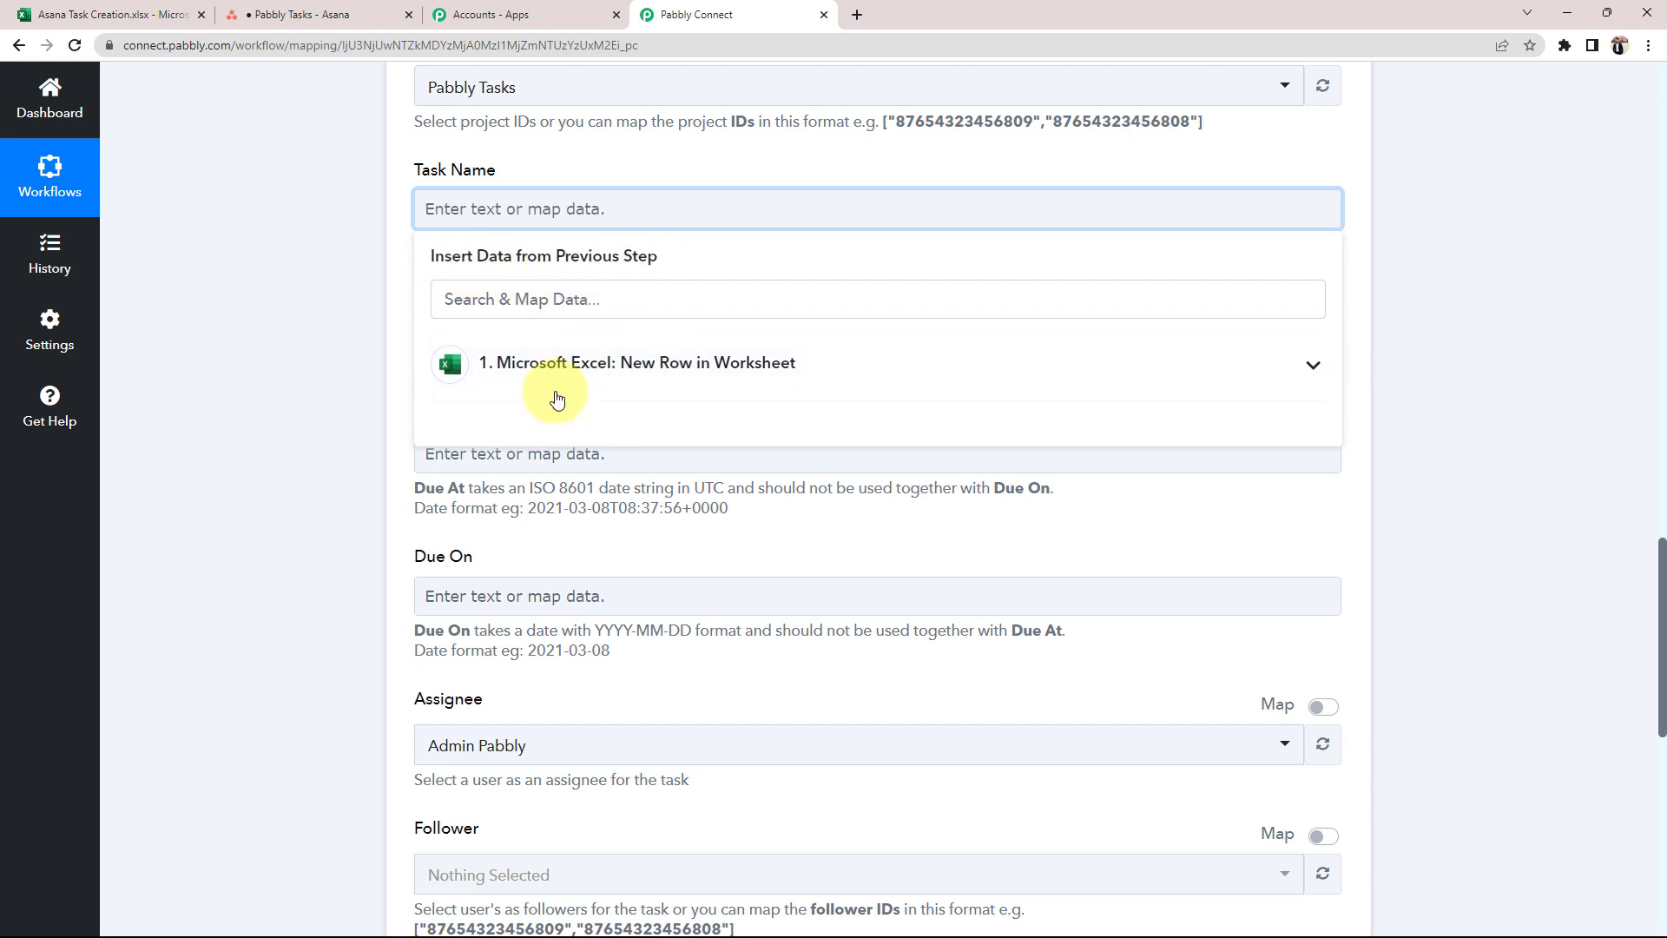
left_click(1311, 366)
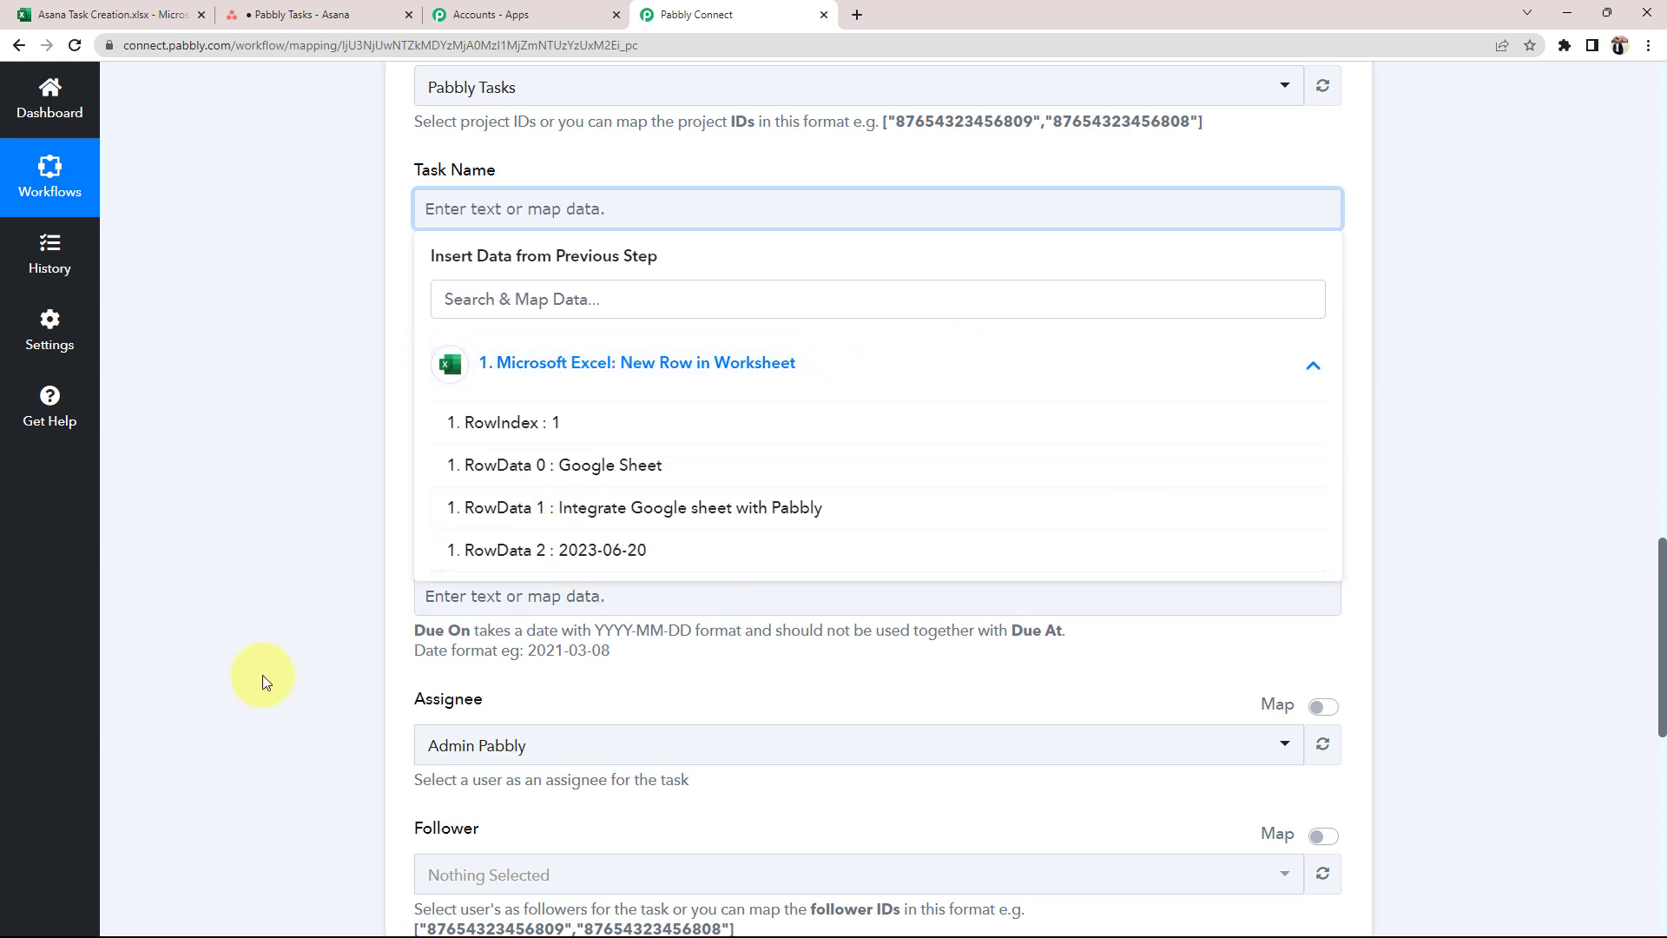
left_click(70, 15)
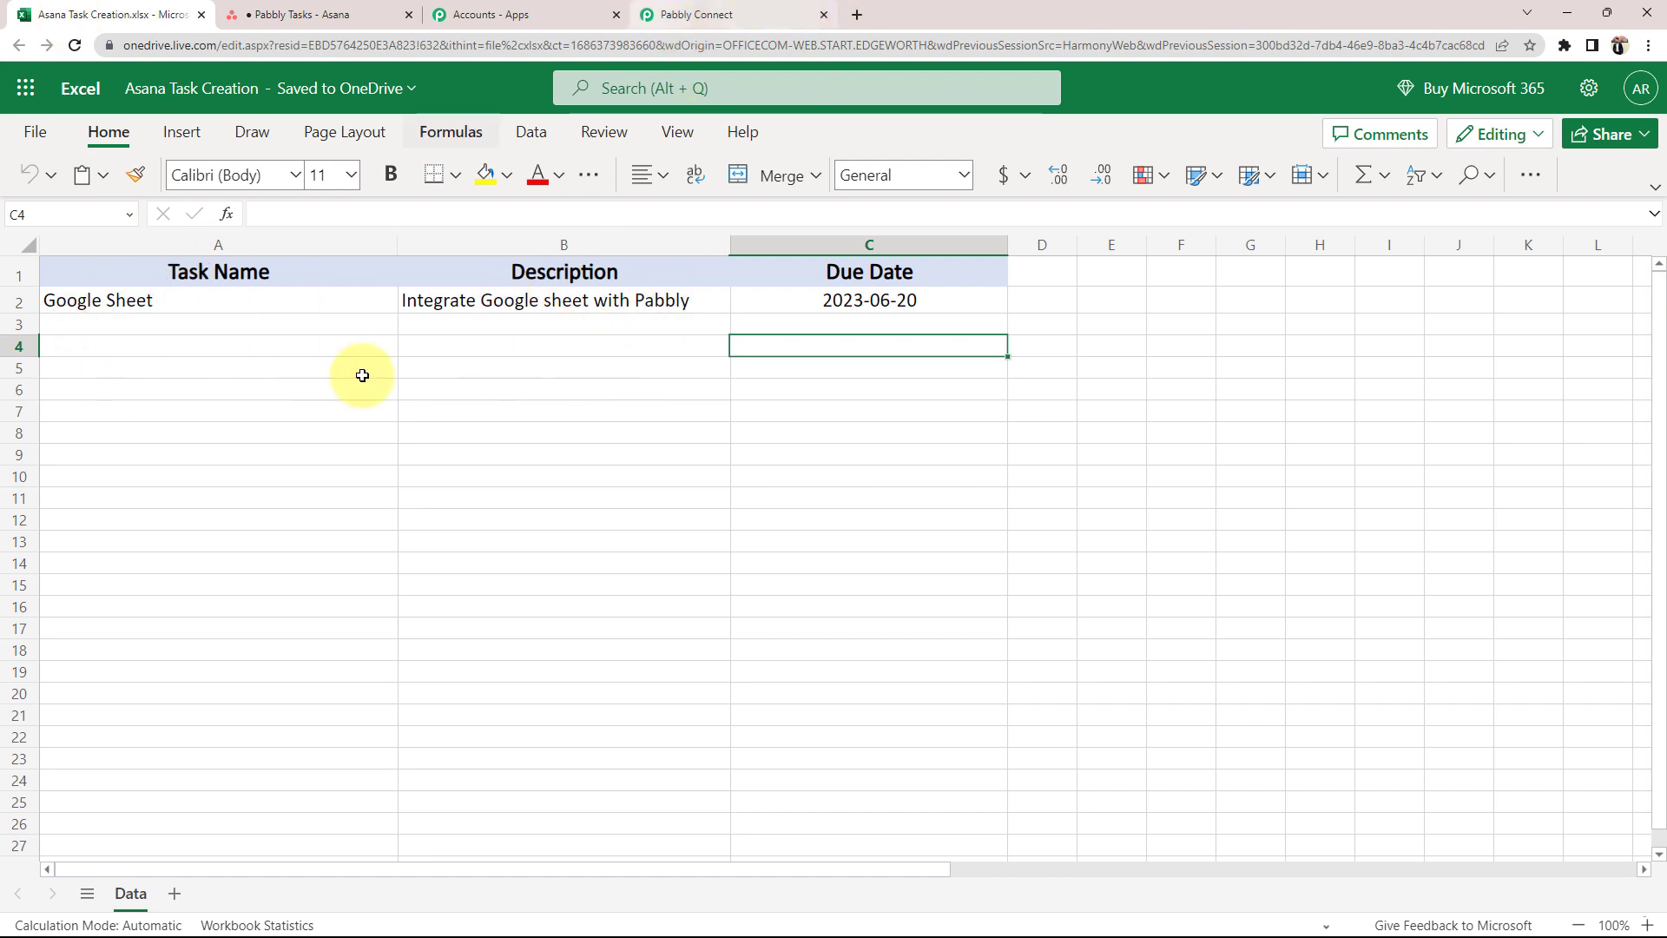
left_click(694, 15)
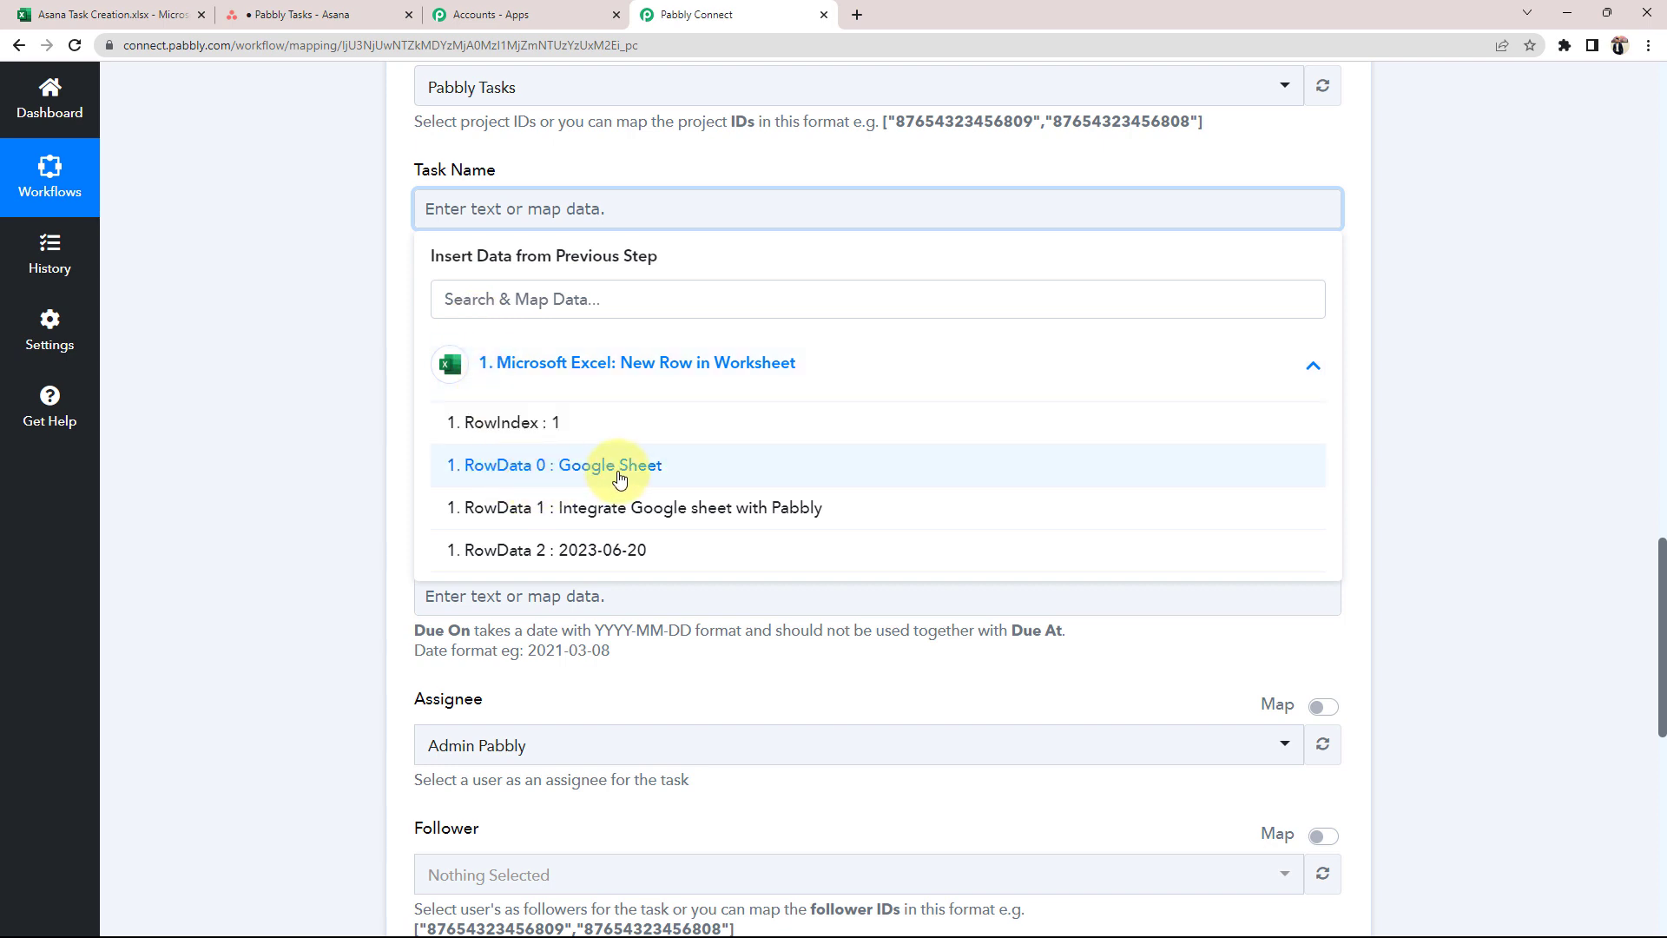
left_click(574, 483)
left_click(307, 382)
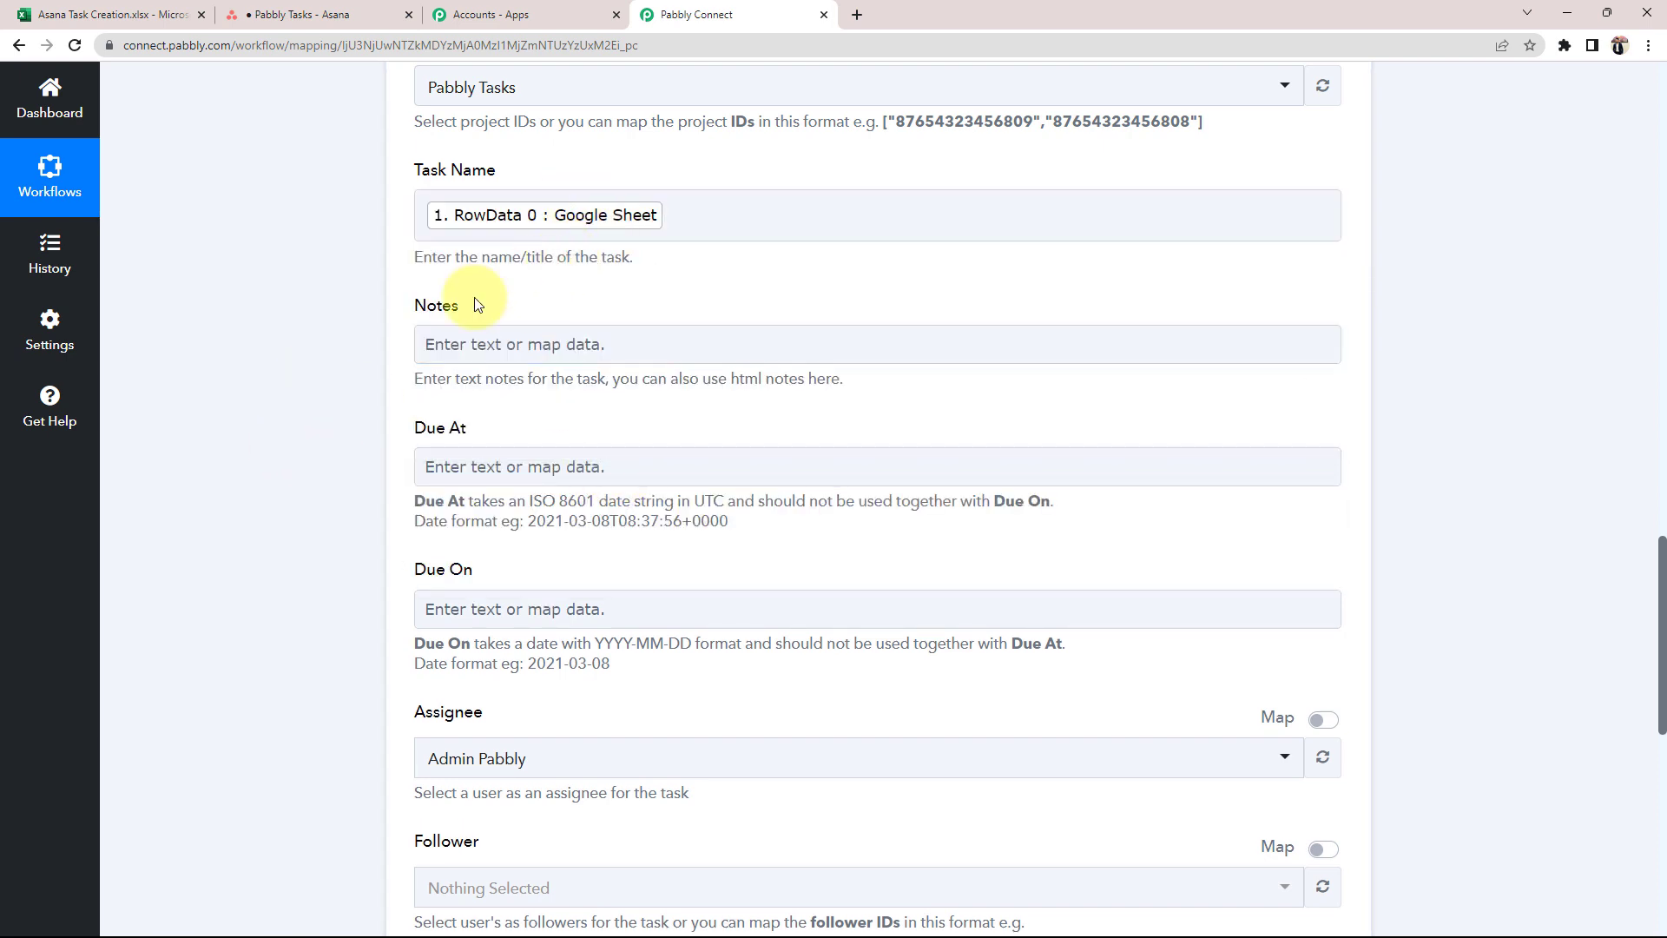
scroll(312, 387, "down", 2)
- Map the Notes field to the Excel row's RowData 1 description
left_click(440, 174)
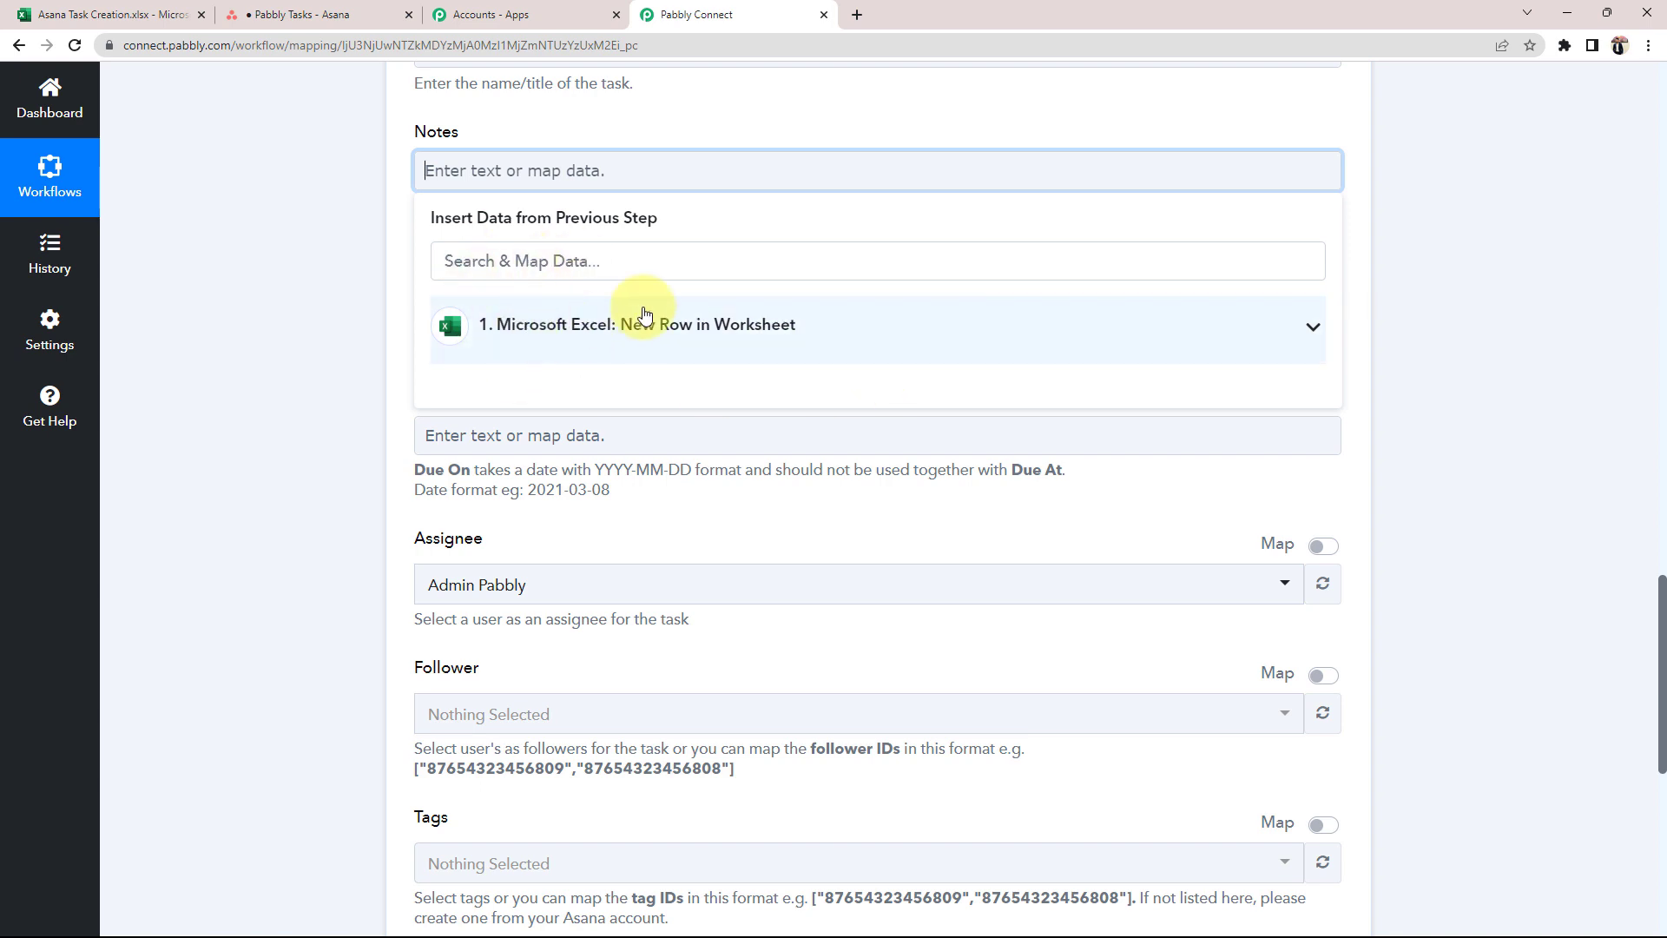
left_click(753, 330)
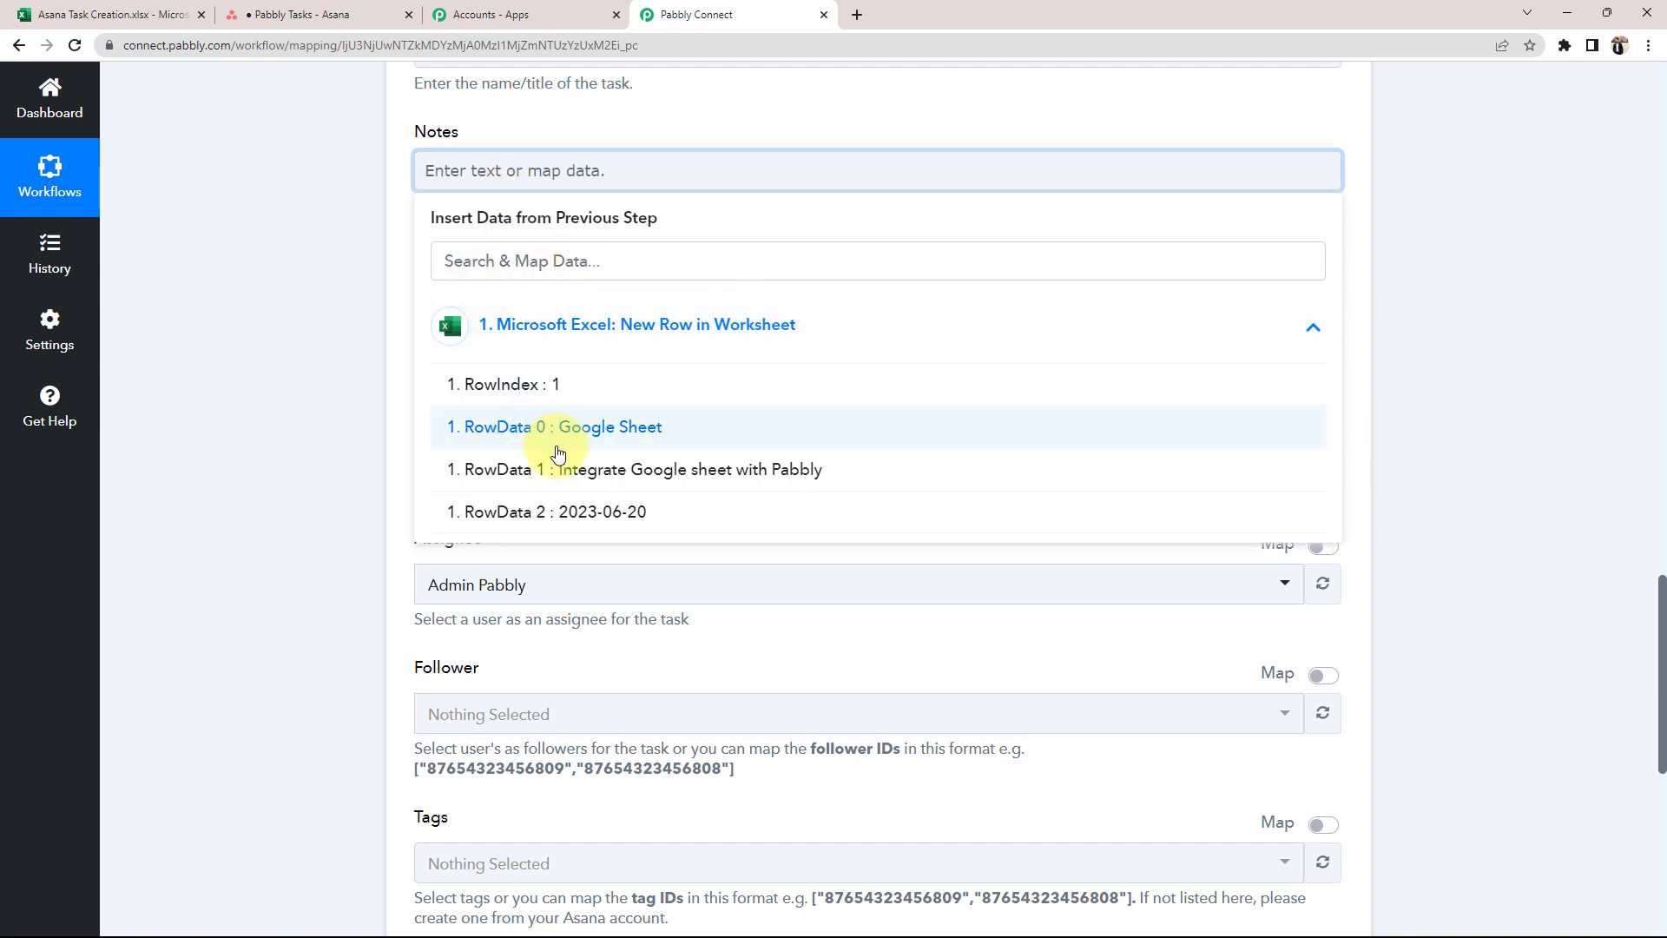
left_click(588, 473)
left_click(332, 306)
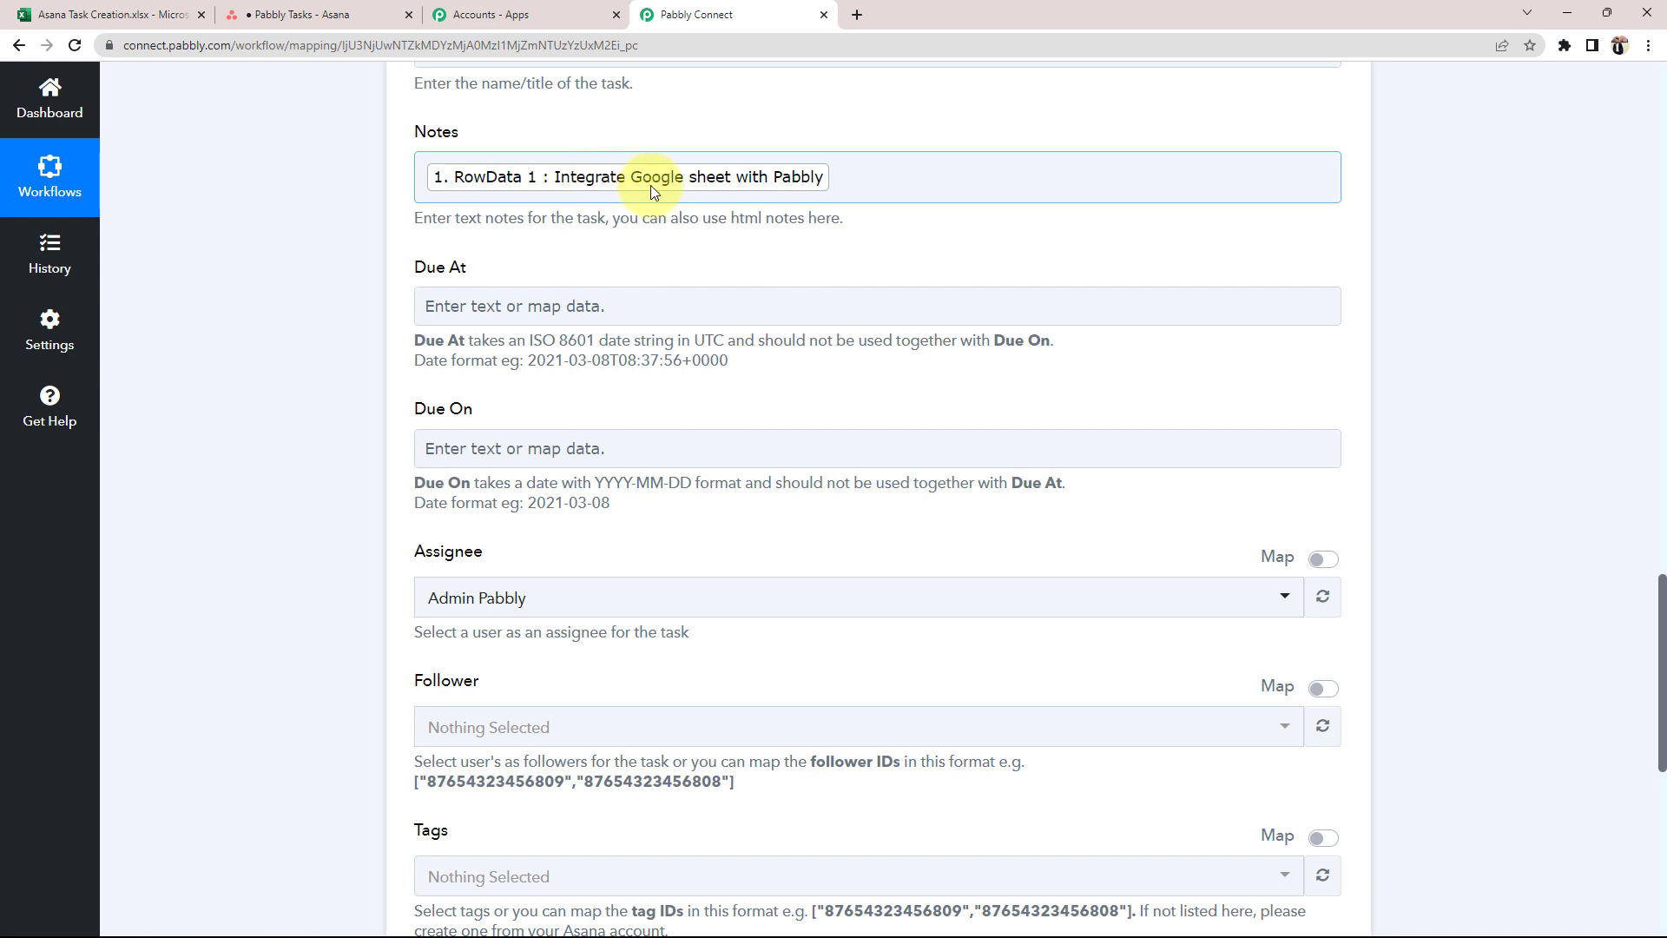
scroll(216, 356, "down", 1)
scroll(206, 367, "down", 1)
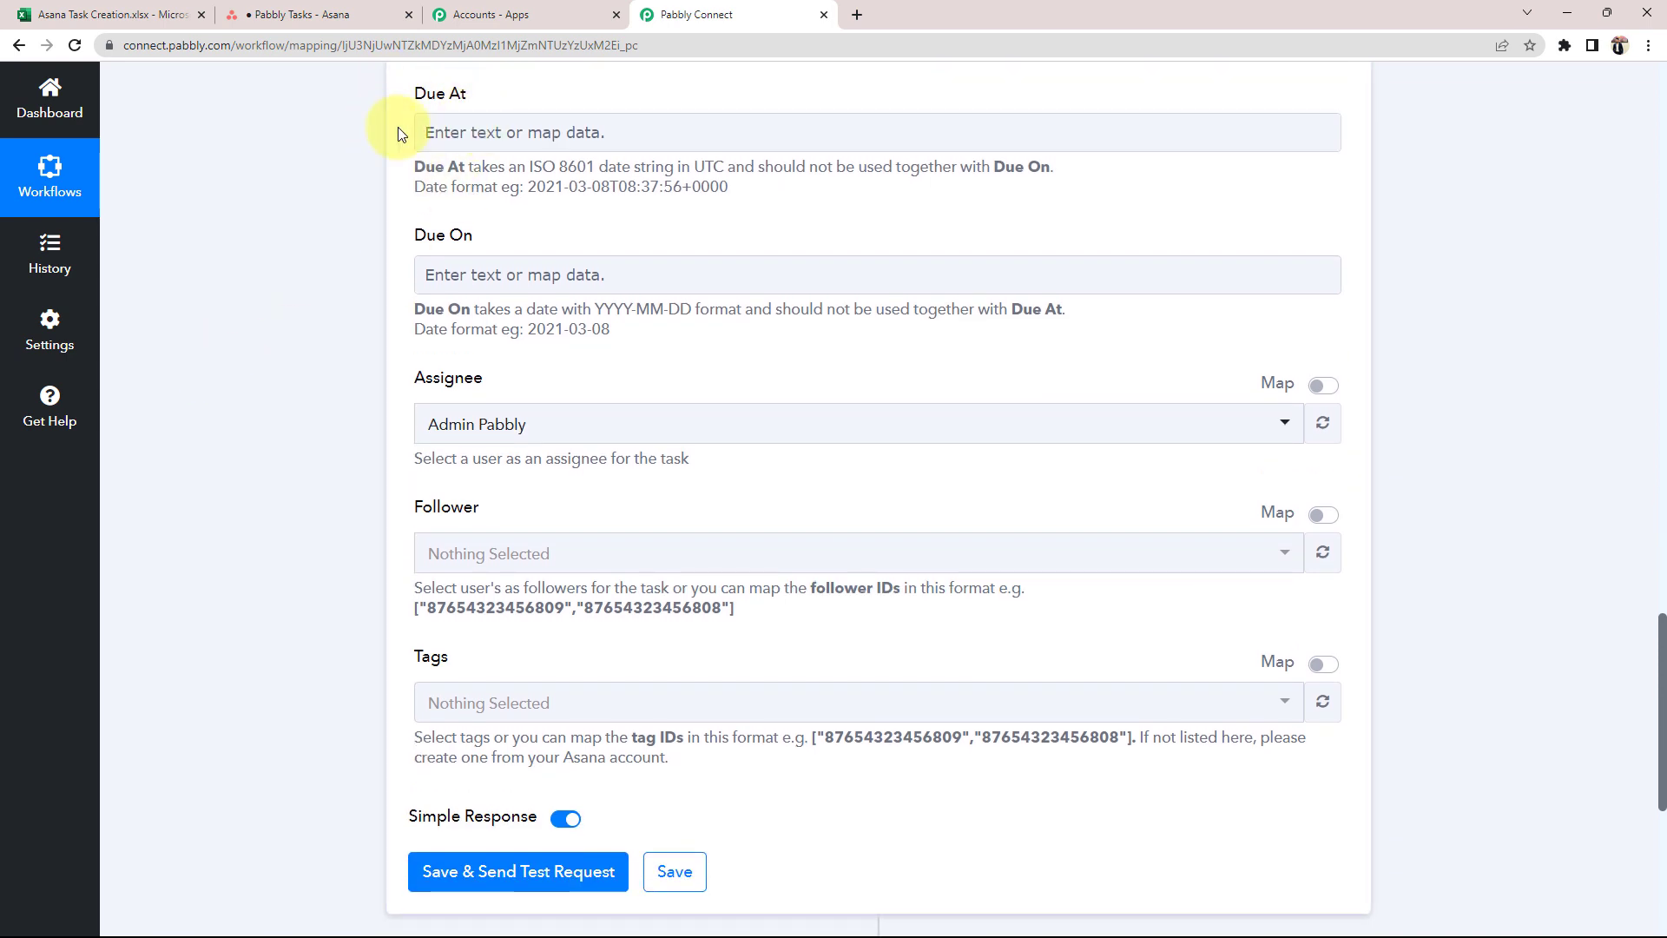
scroll(347, 291, "up", 1)
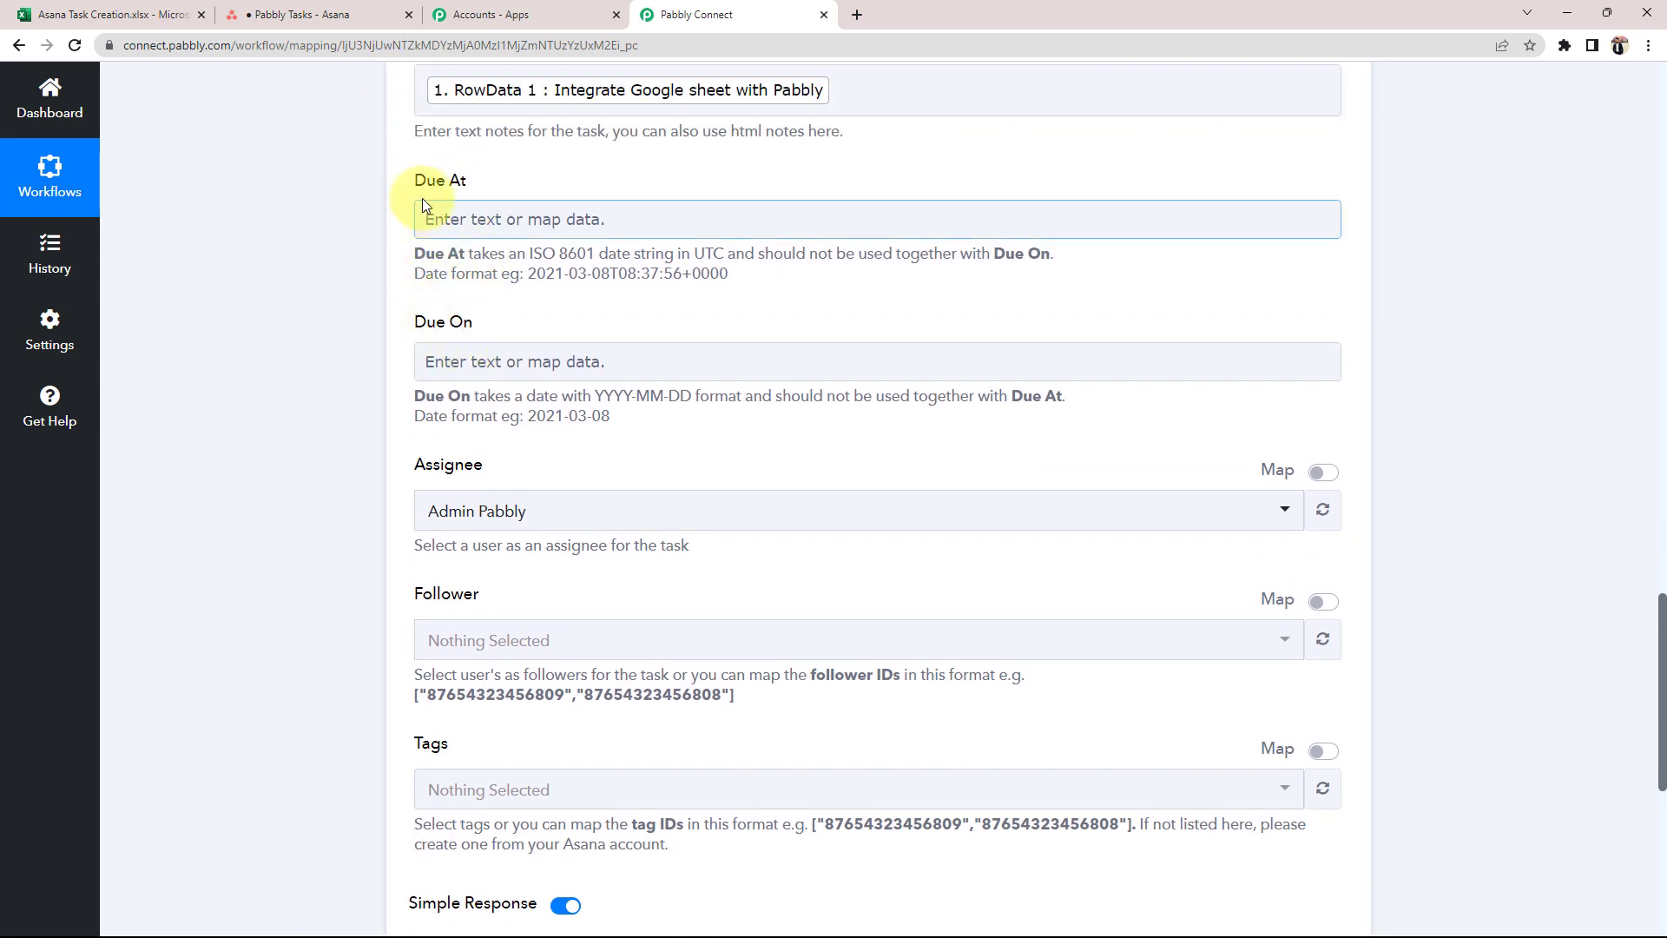
- Leave Due At blank and compare the Due At and Due On example date formats
left_click_drag(415, 179, 469, 180)
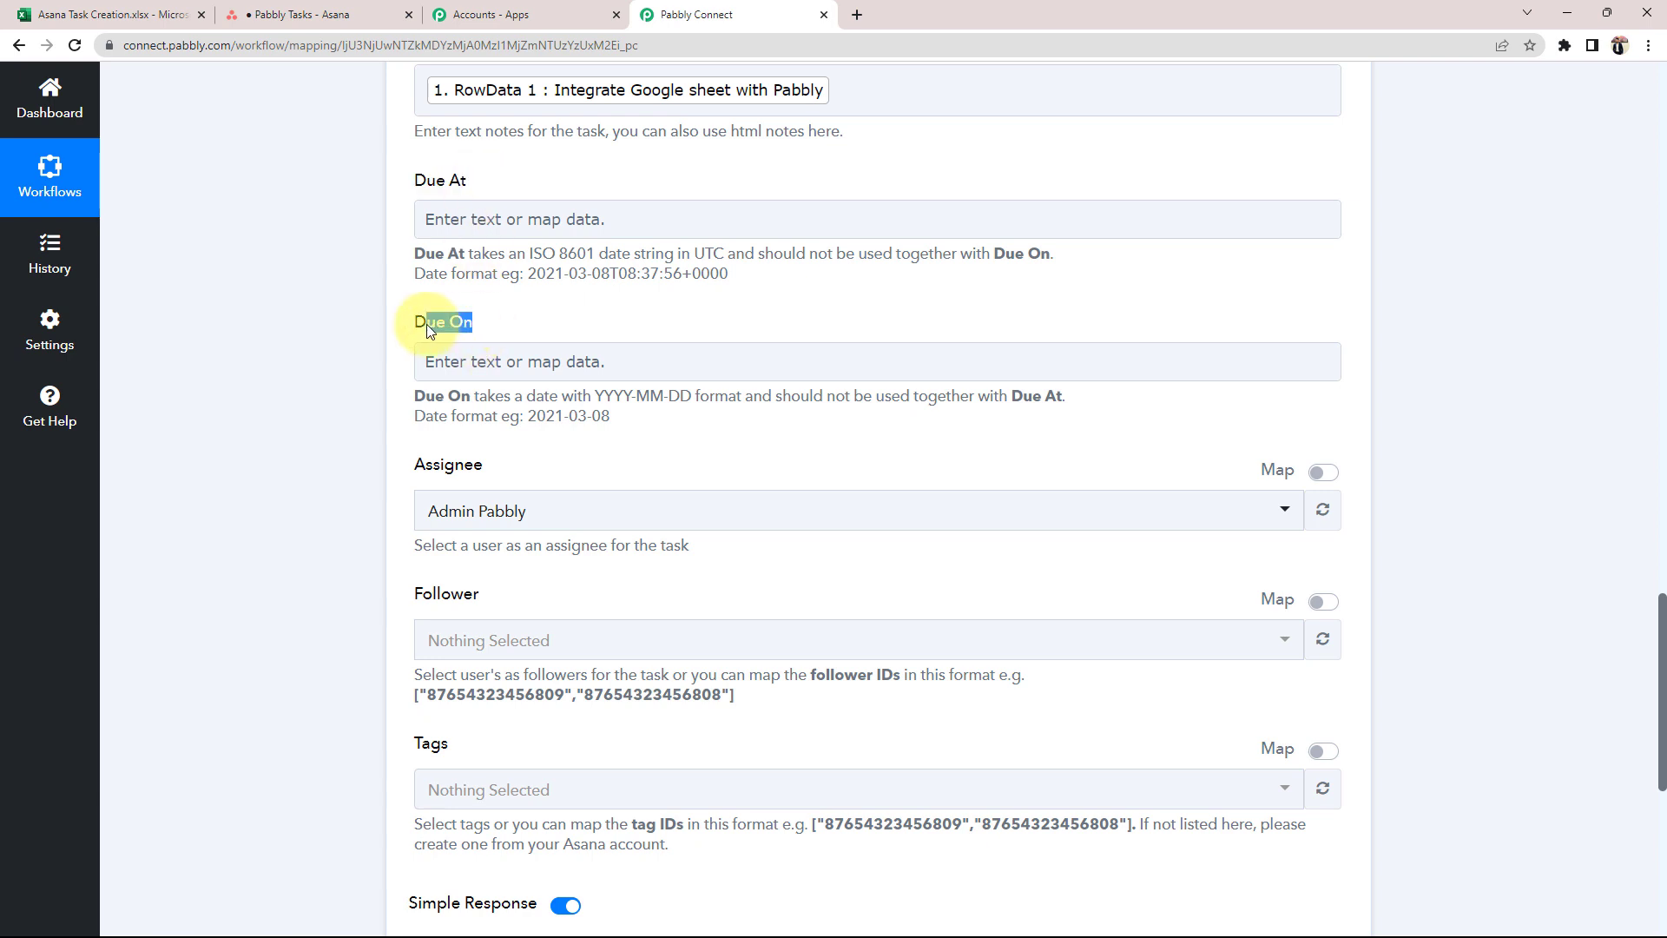
left_click(524, 309)
left_click(488, 223)
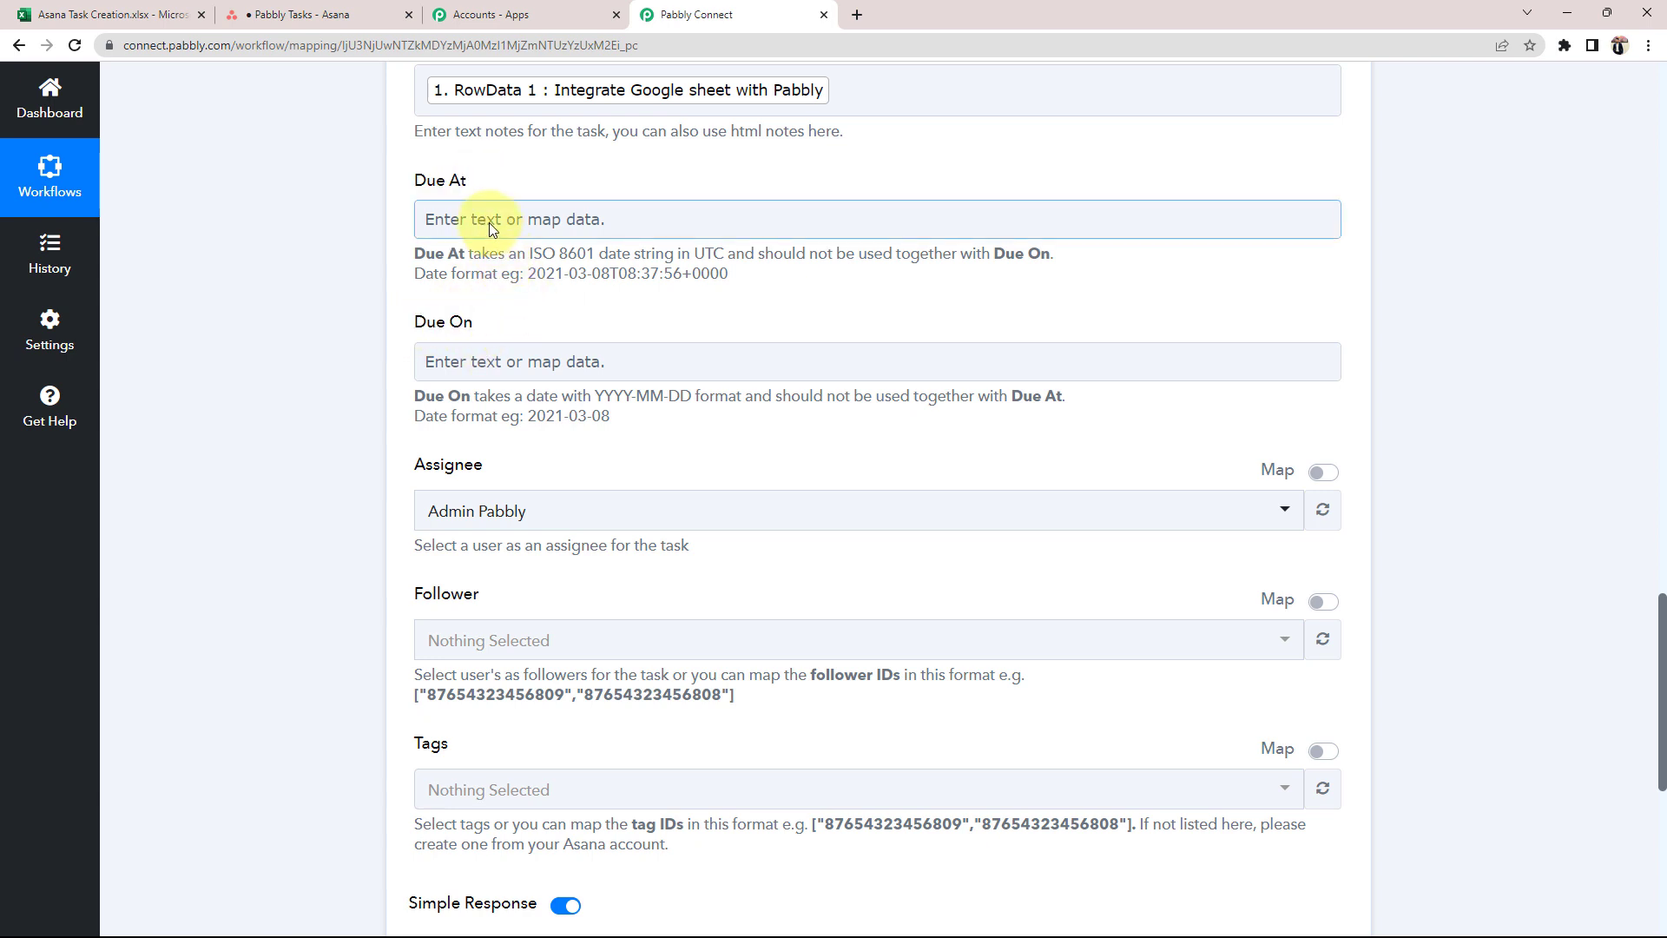
left_click(521, 373)
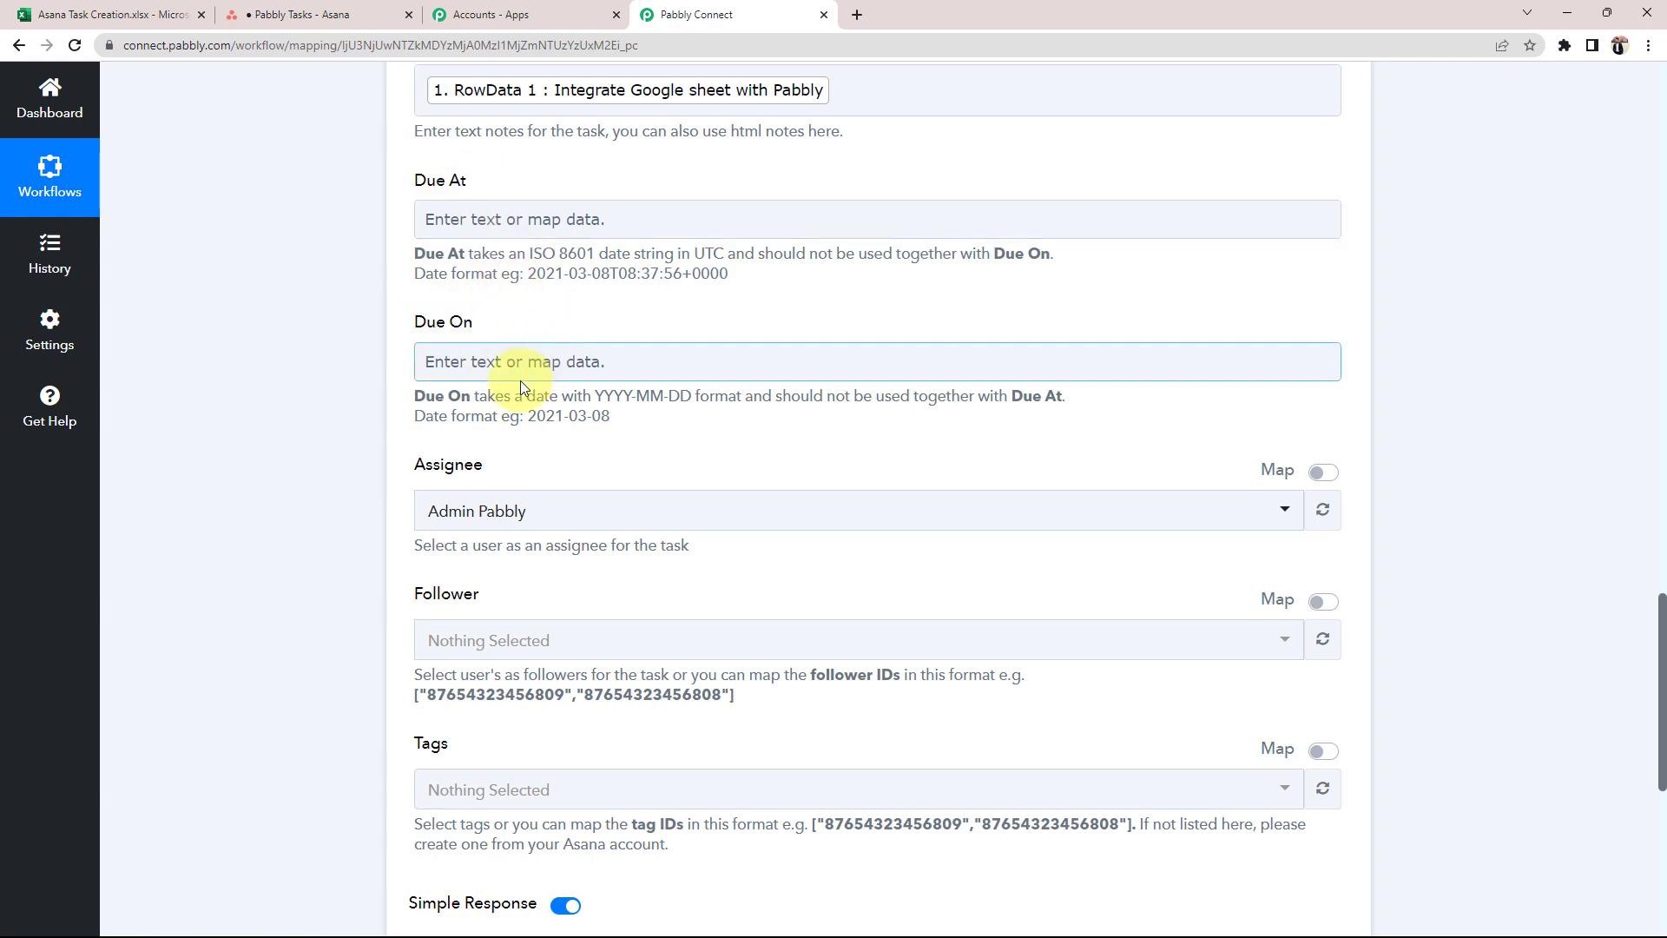
left_click(441, 202)
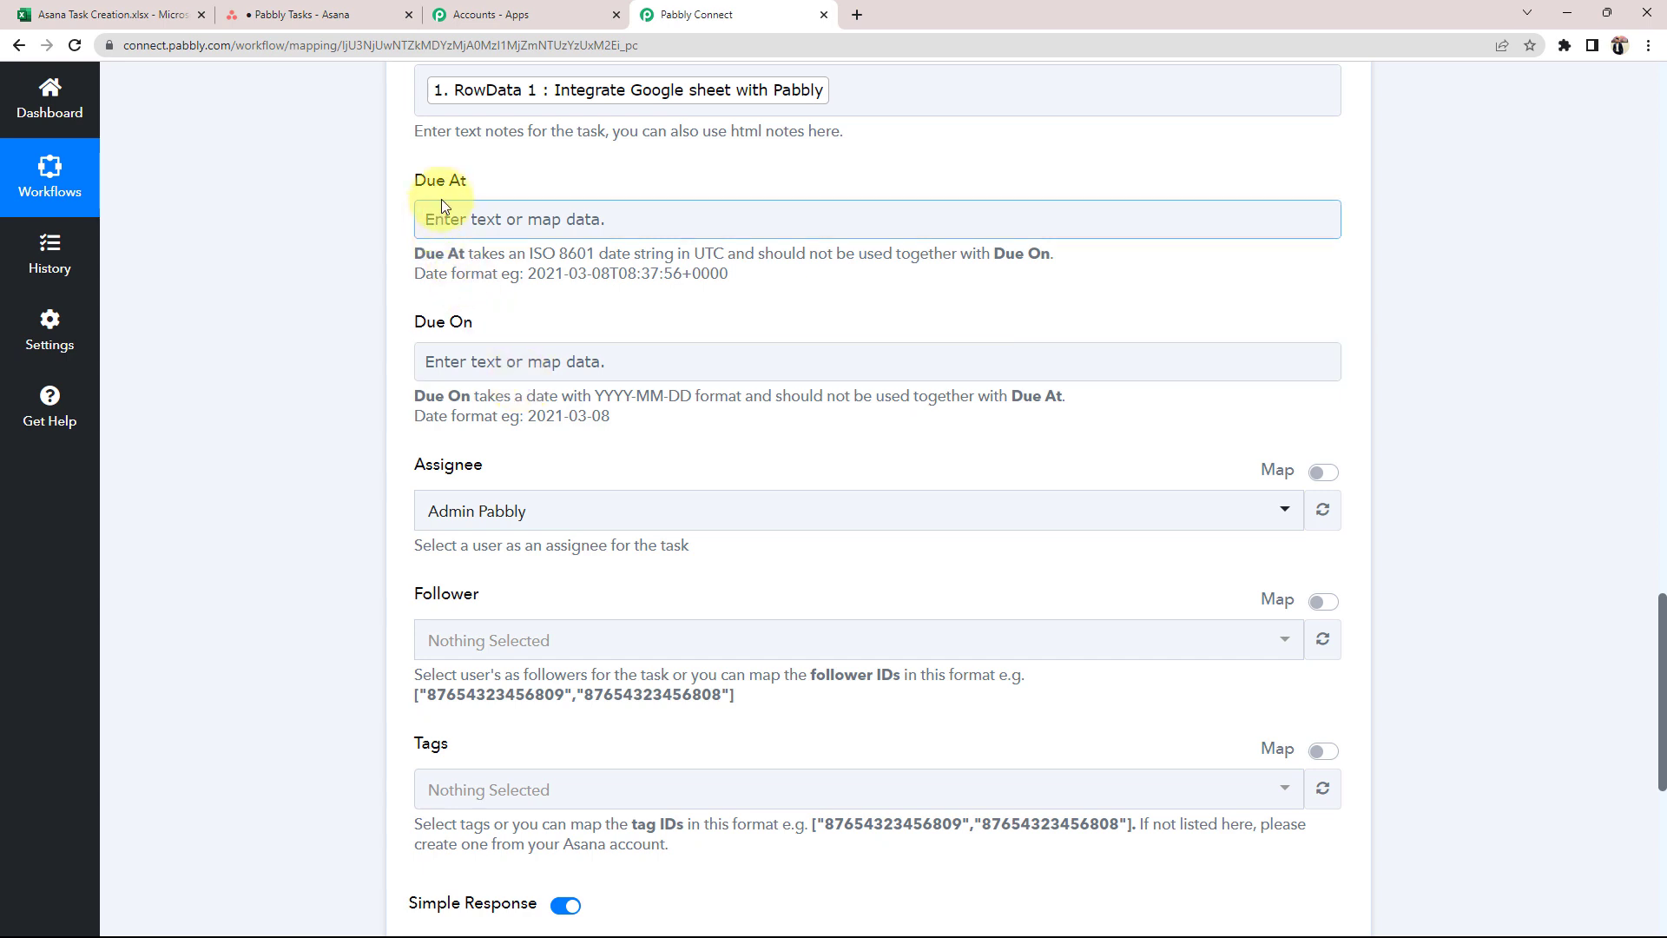
left_click(532, 270)
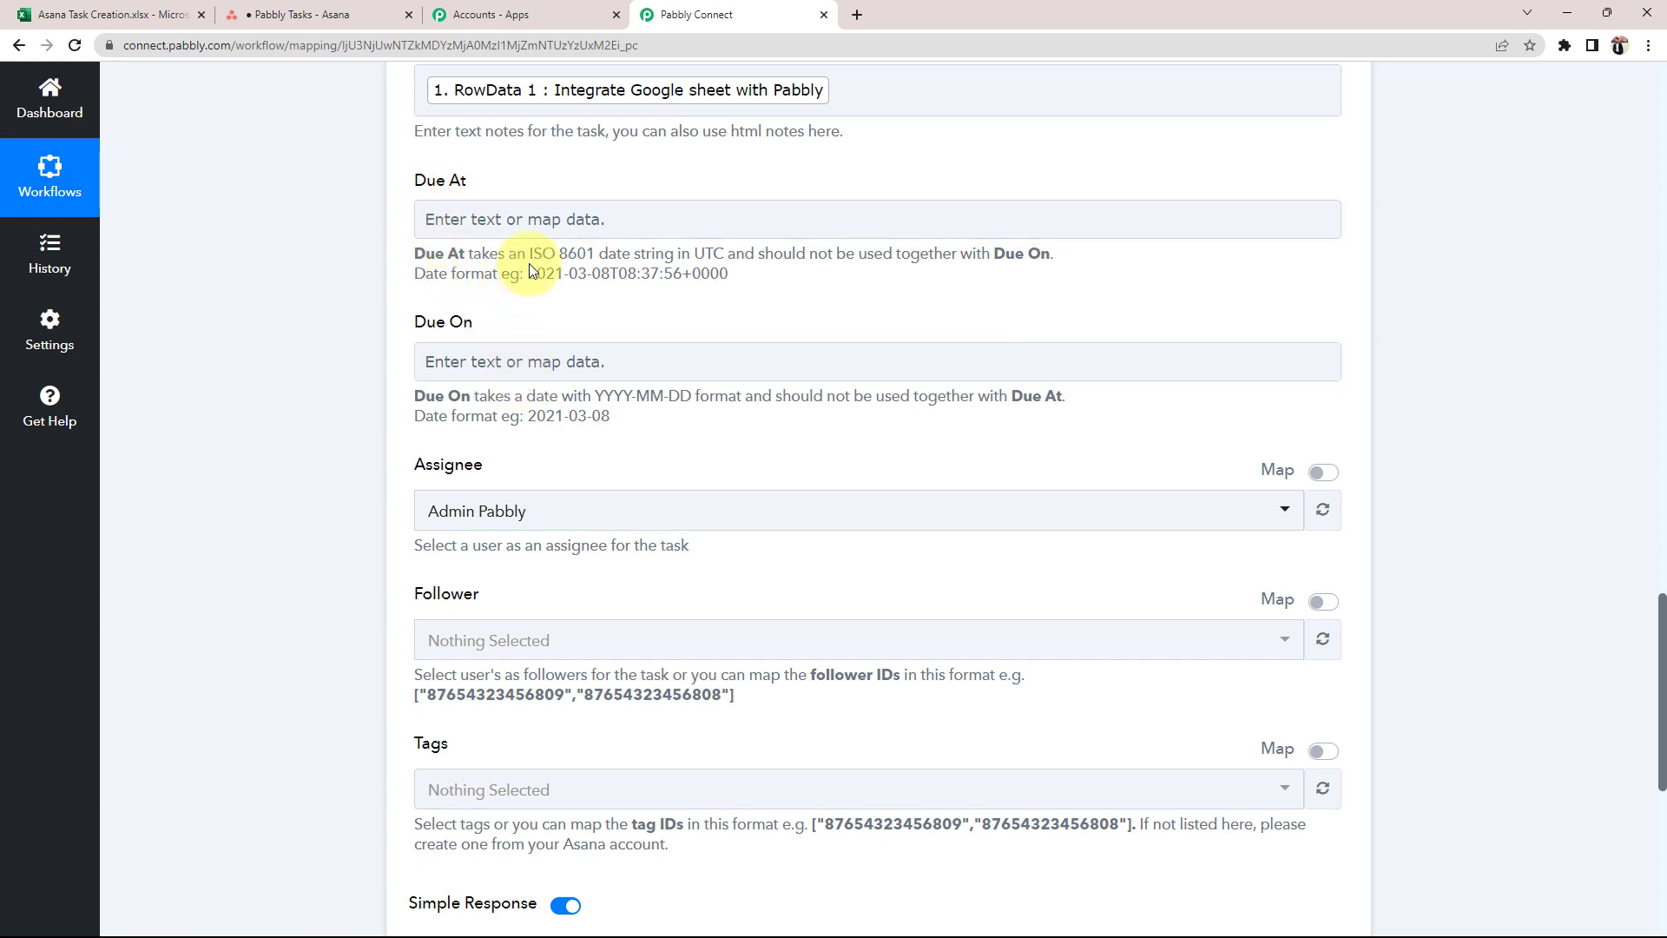
left_click_drag(530, 272, 728, 275)
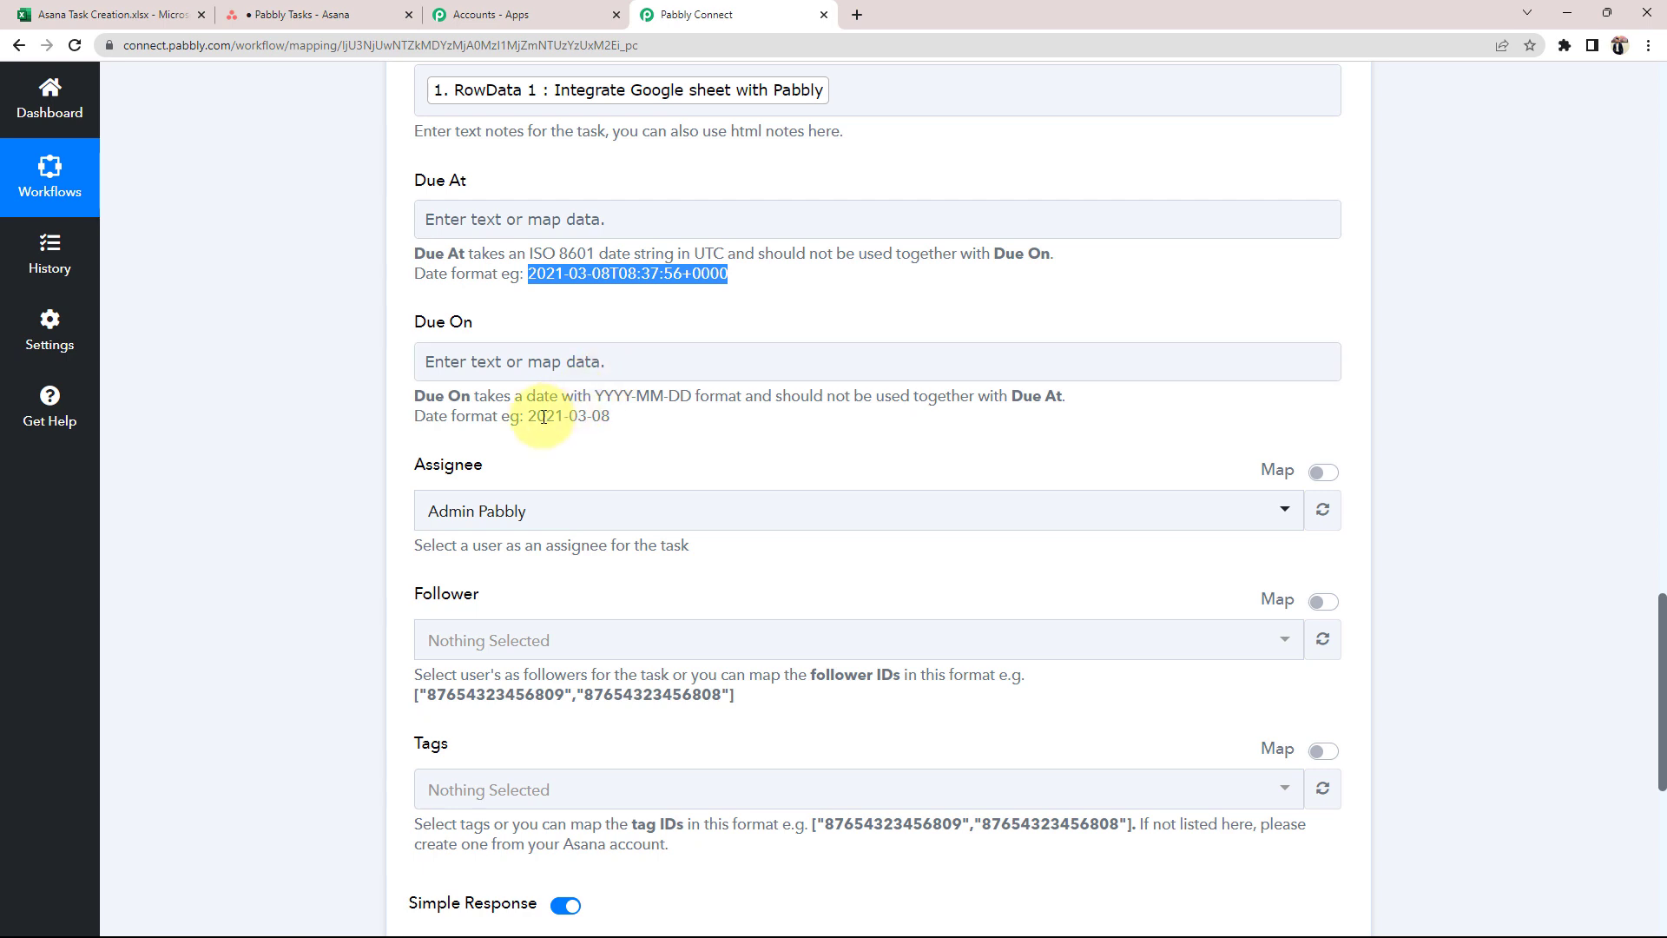
left_click_drag(536, 416, 611, 417)
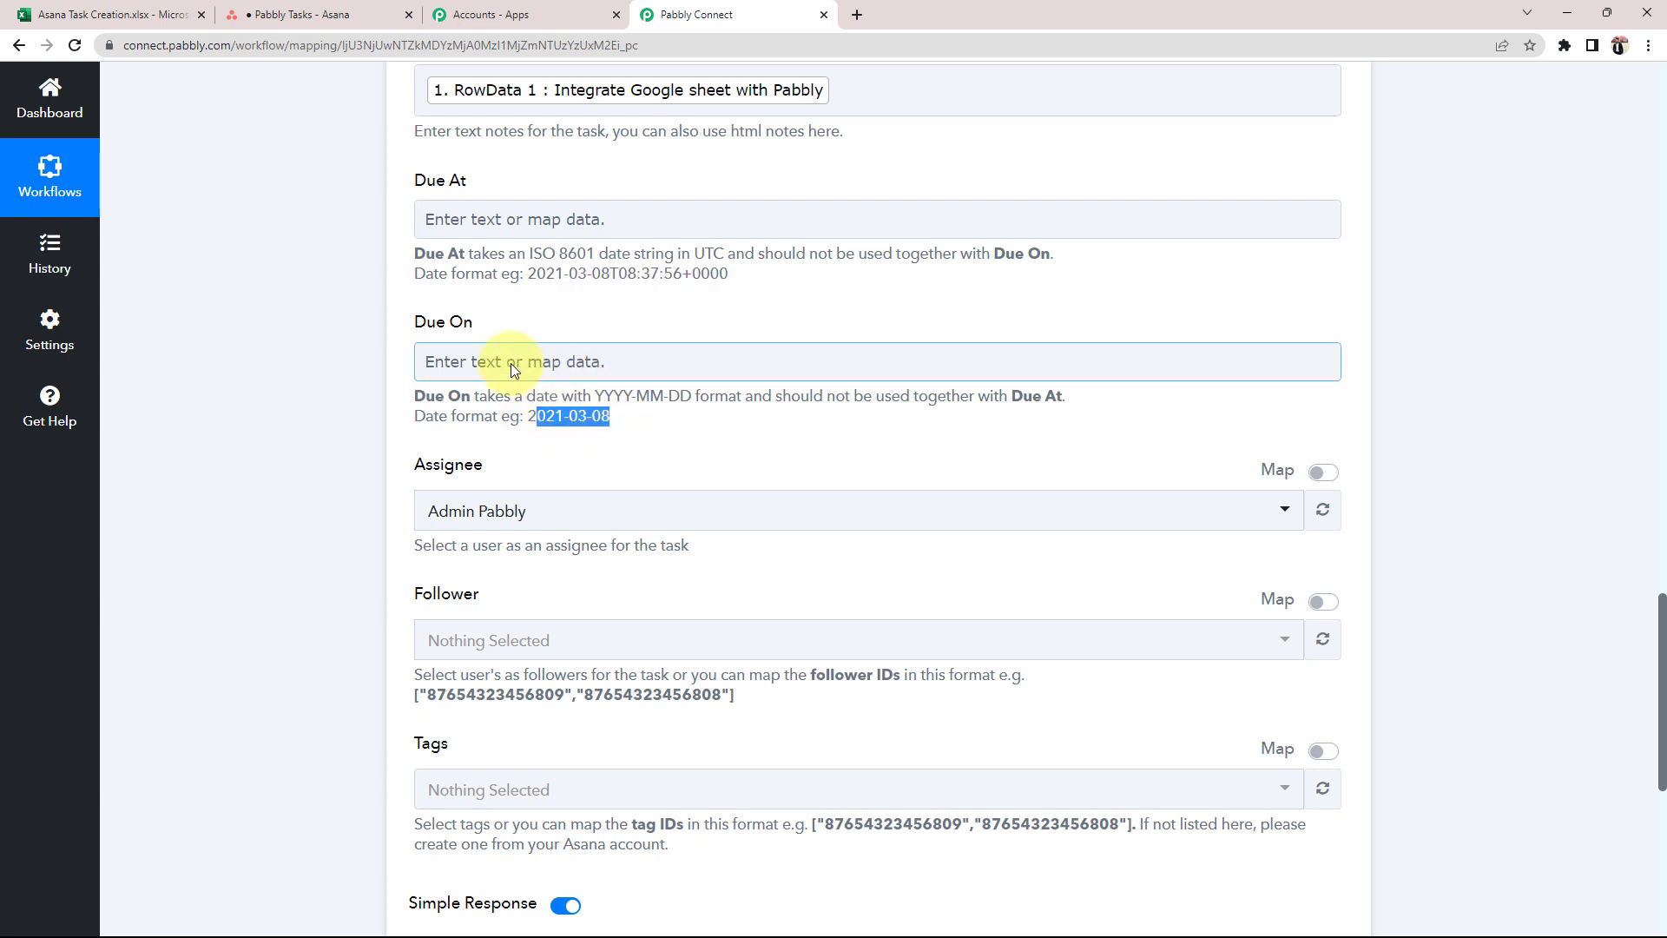
left_click(341, 383)
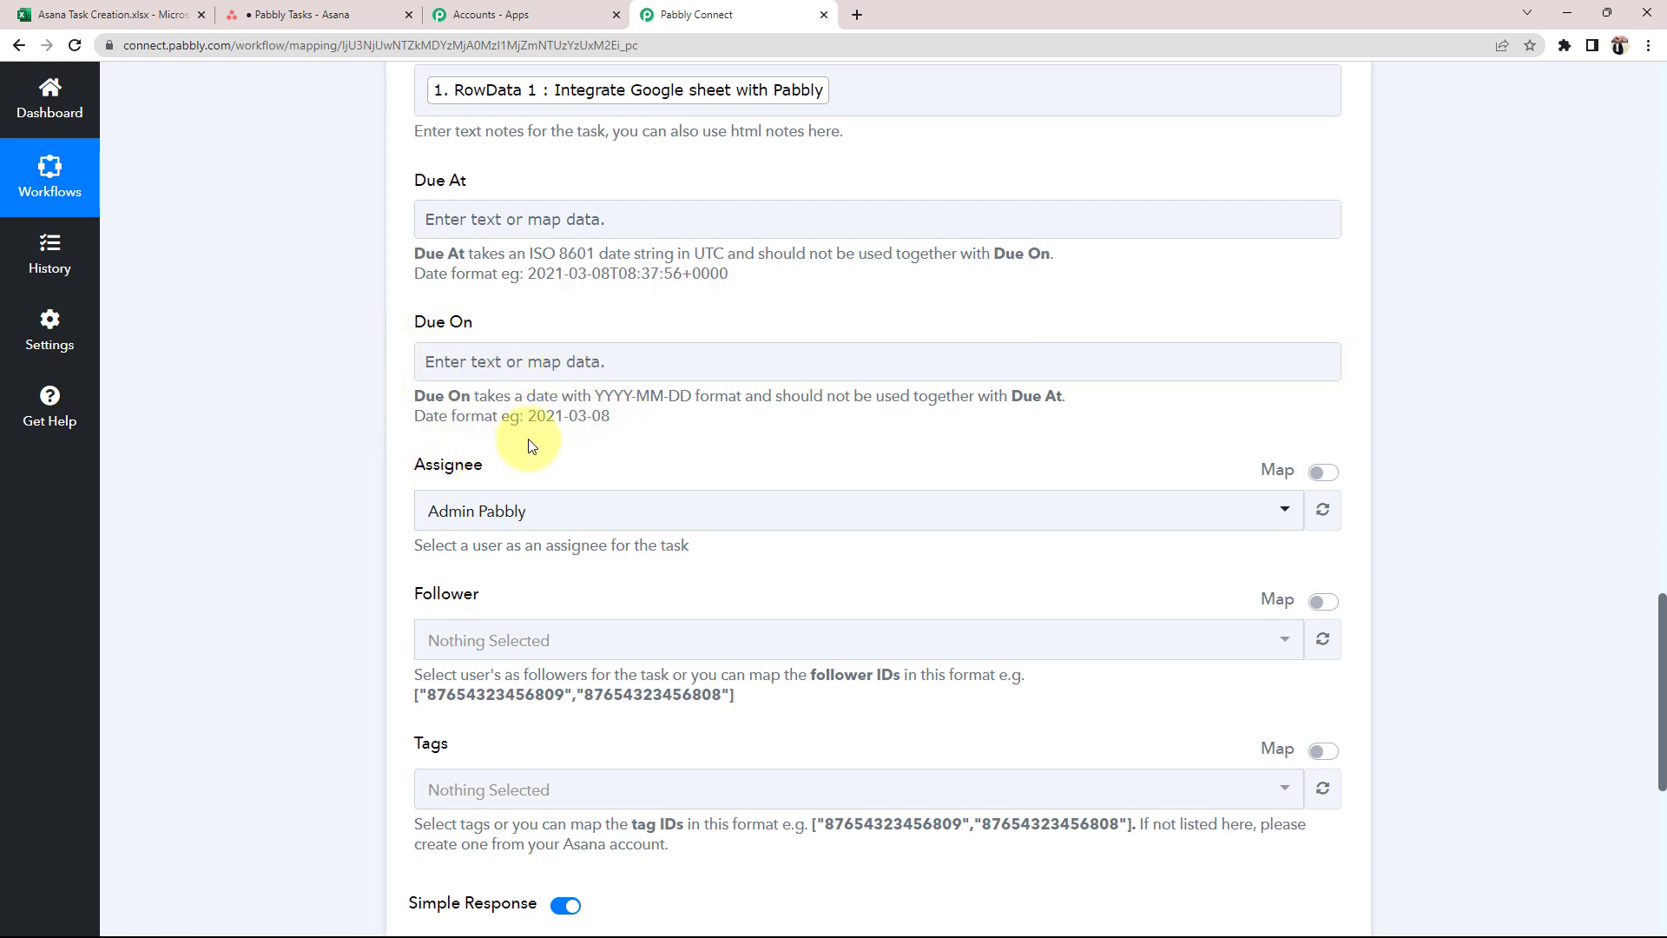
left_click_drag(525, 419, 612, 418)
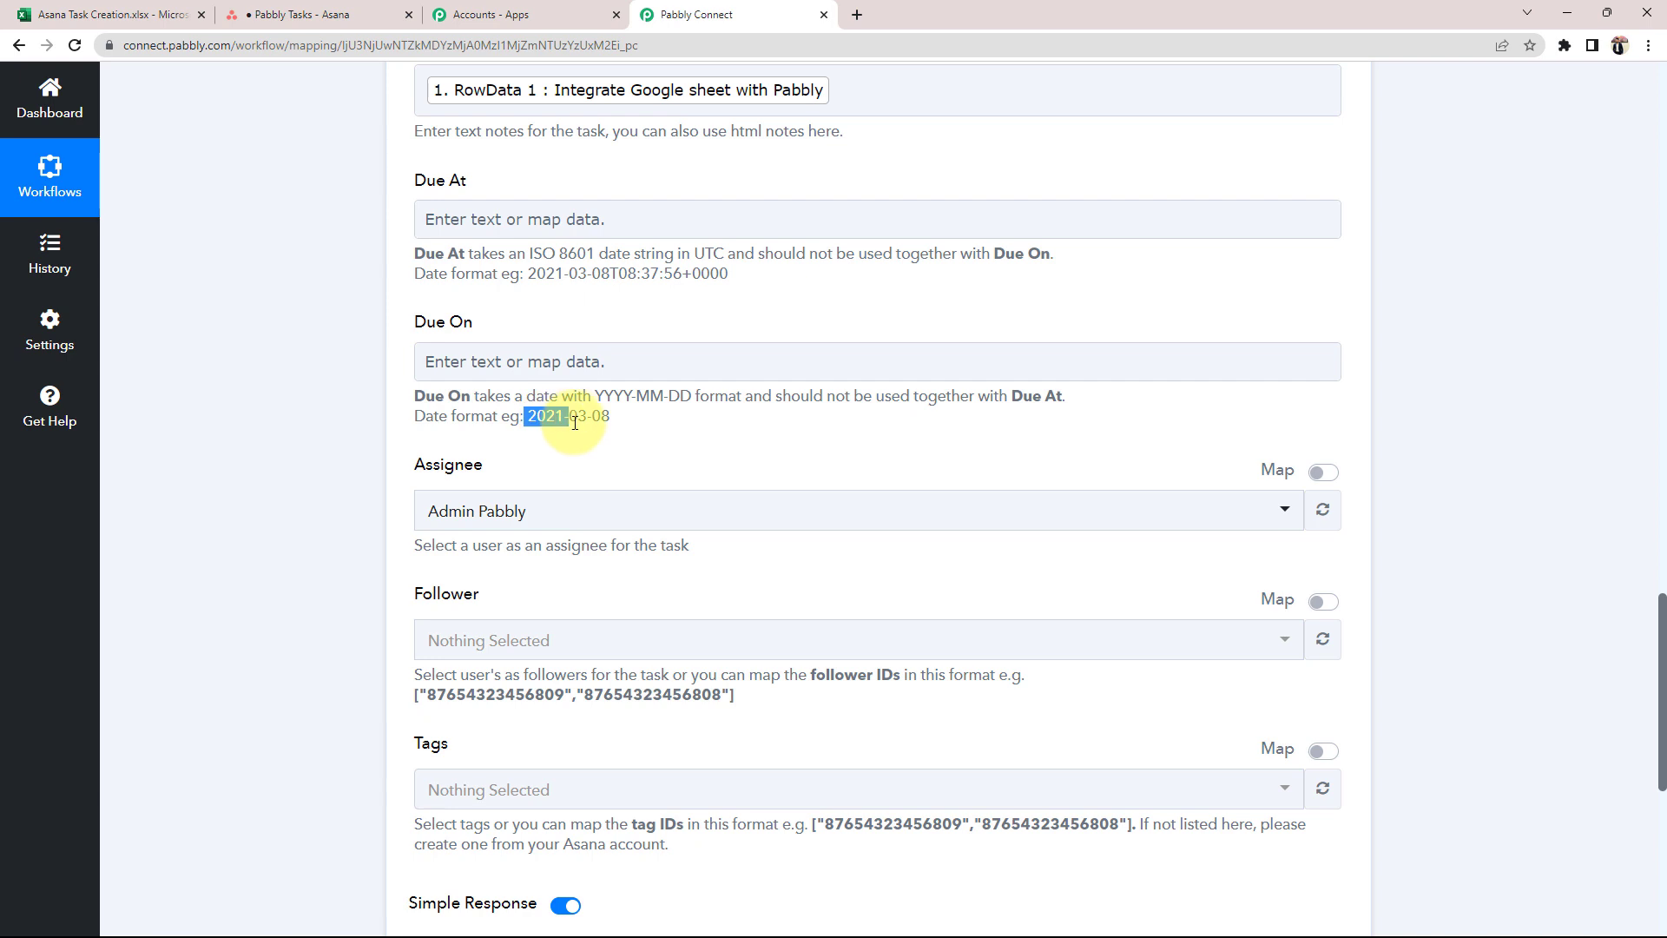
left_click(253, 411)
left_click(507, 378)
- Check the Excel date format and map RowData 2 (2023-06-20) into Due On
left_click(112, 15)
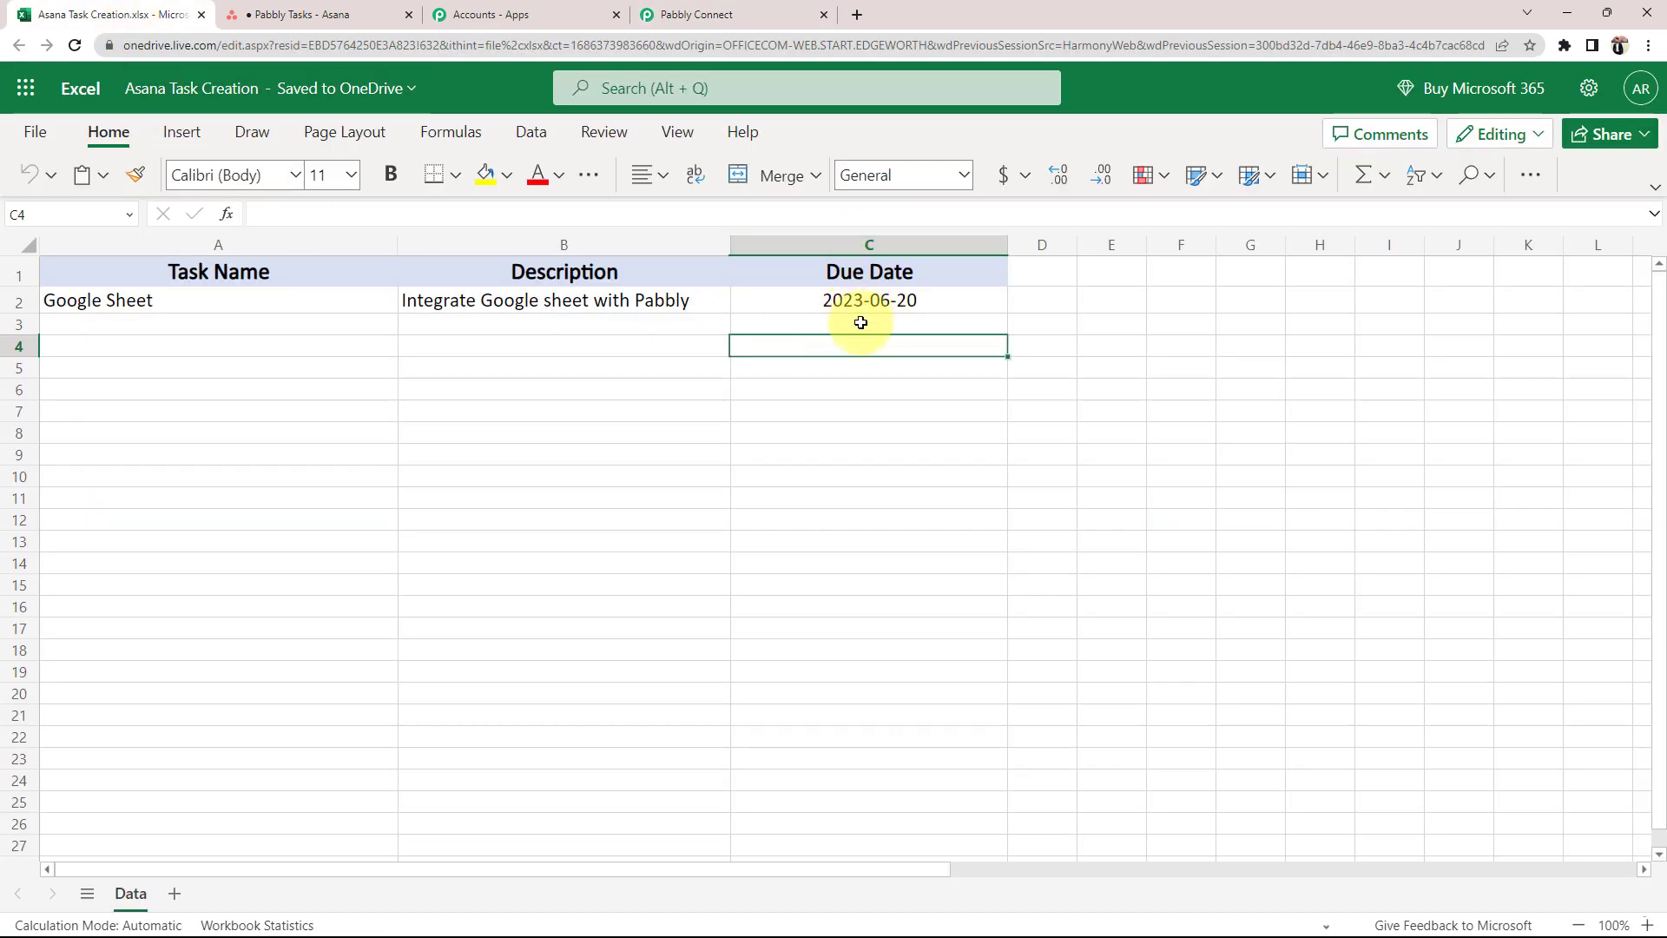
left_click(695, 15)
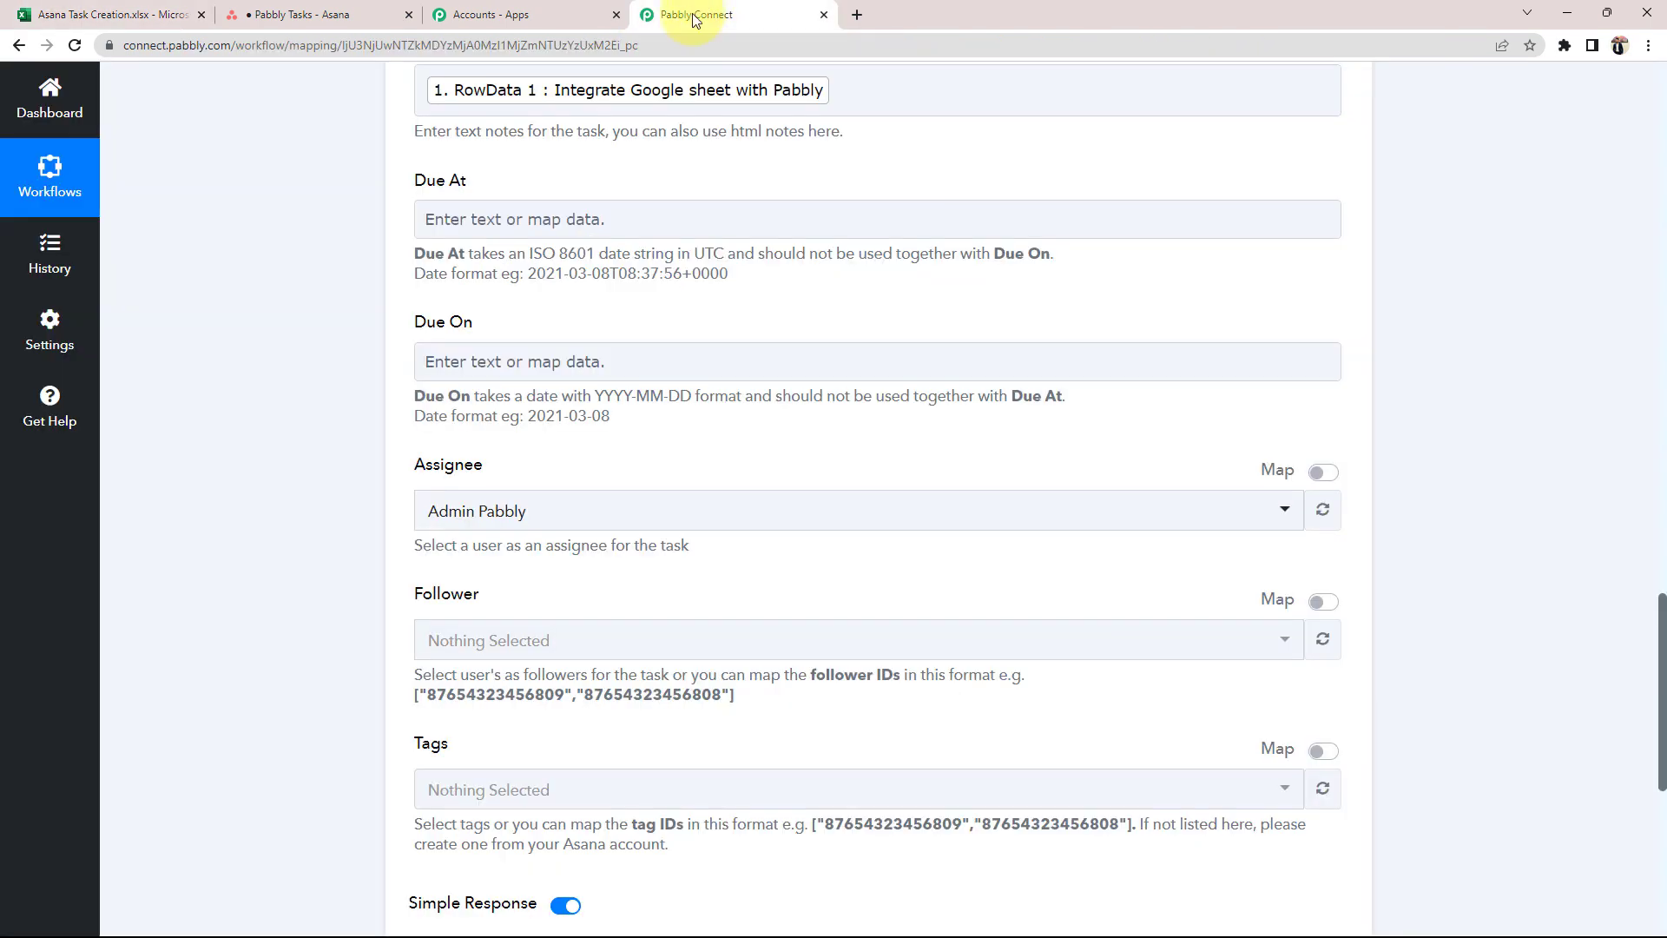
left_click(471, 361)
left_click(539, 514)
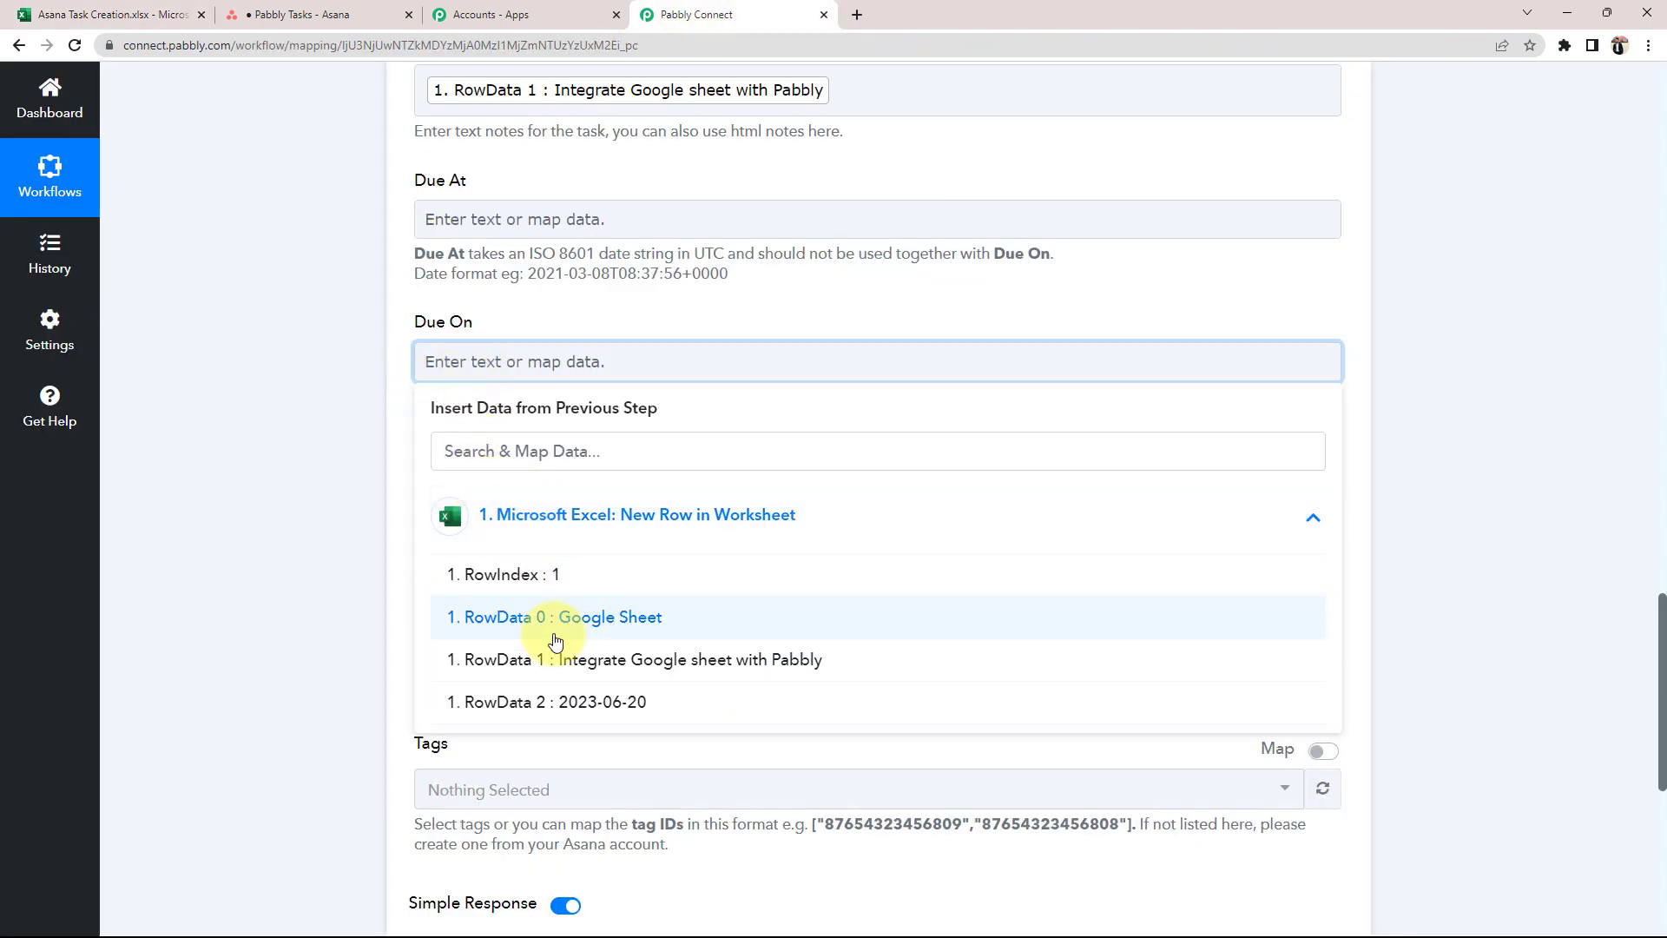
left_click(572, 710)
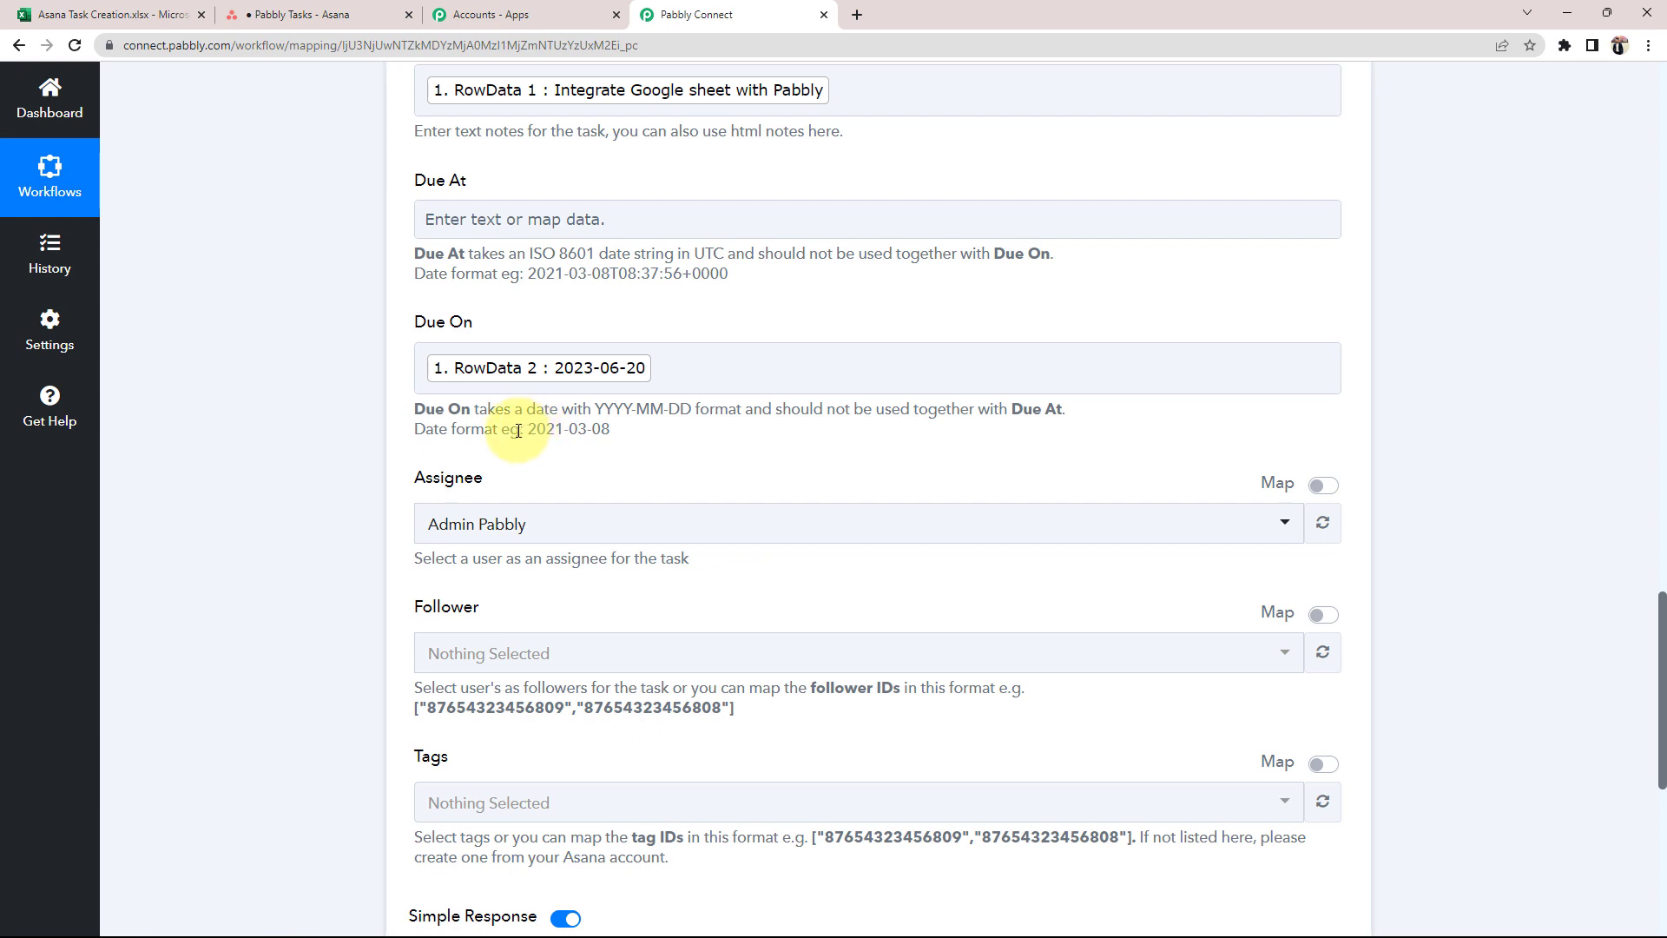
left_click_drag(528, 432, 610, 436)
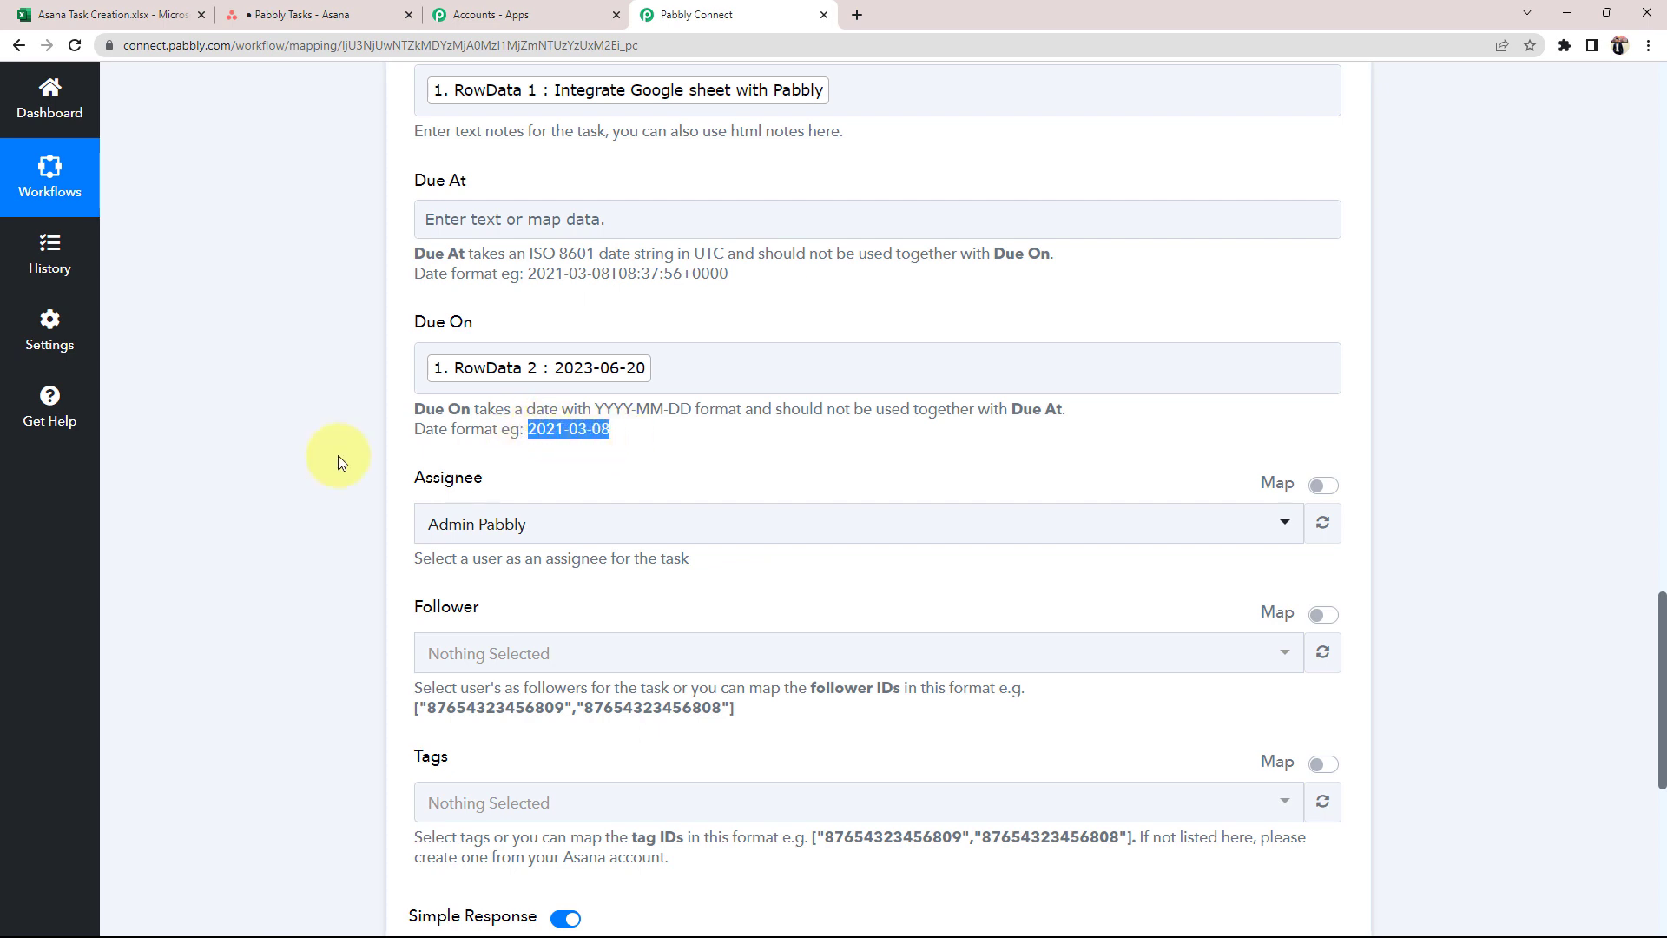
scroll(308, 460, "down", 2)
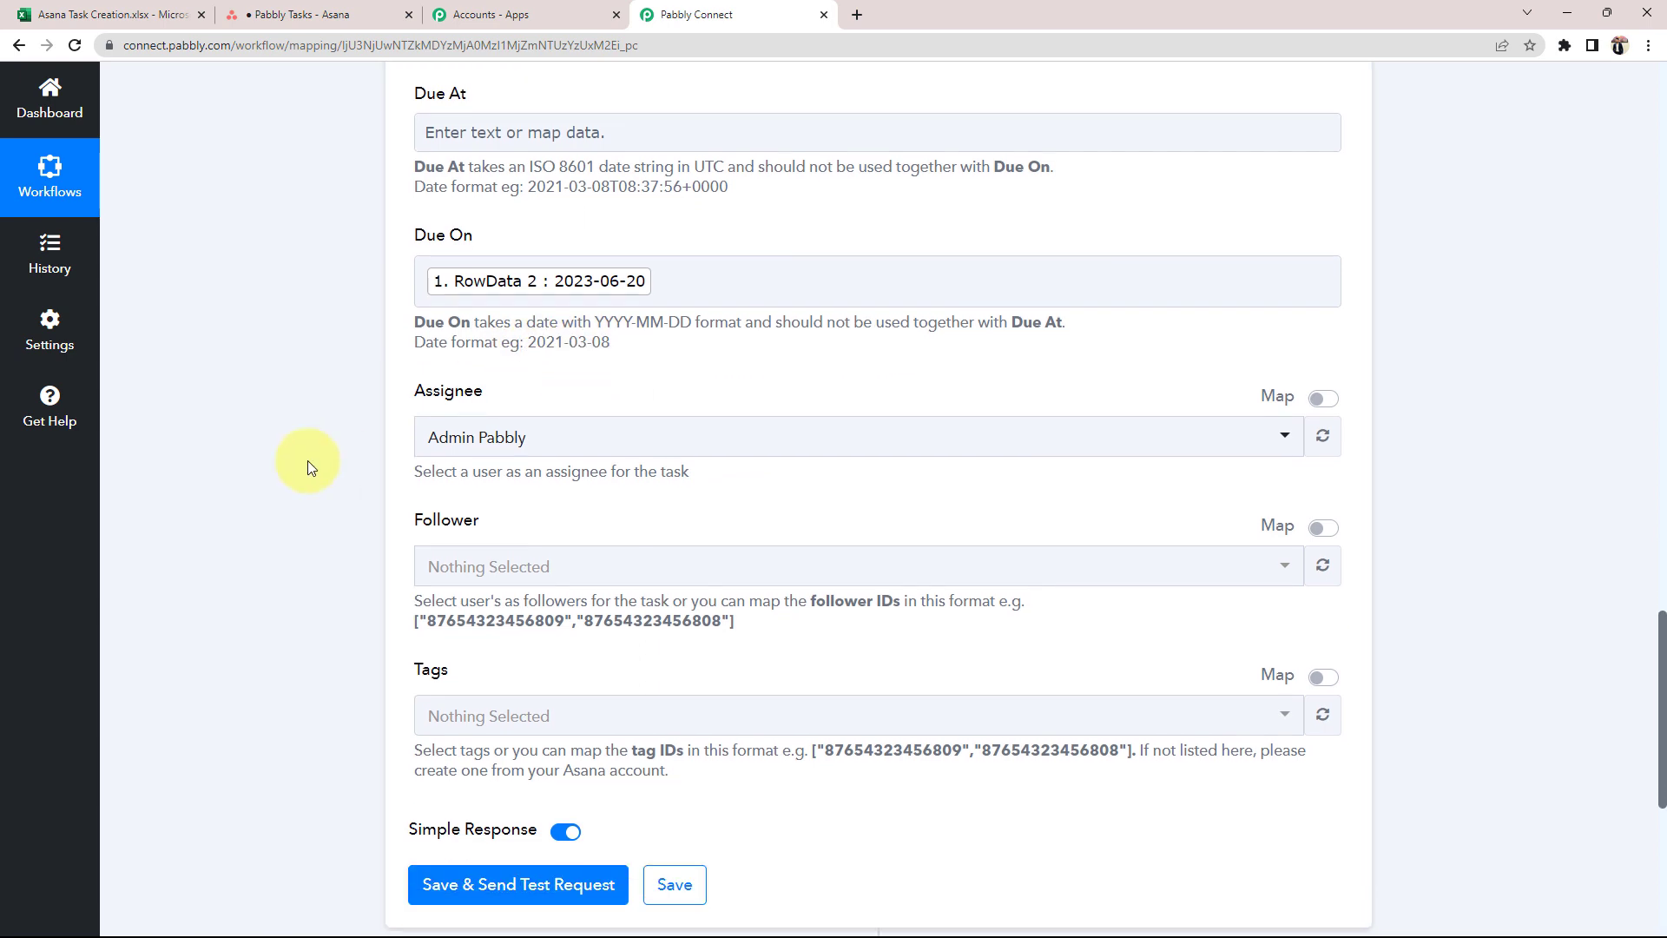
left_click(485, 356)
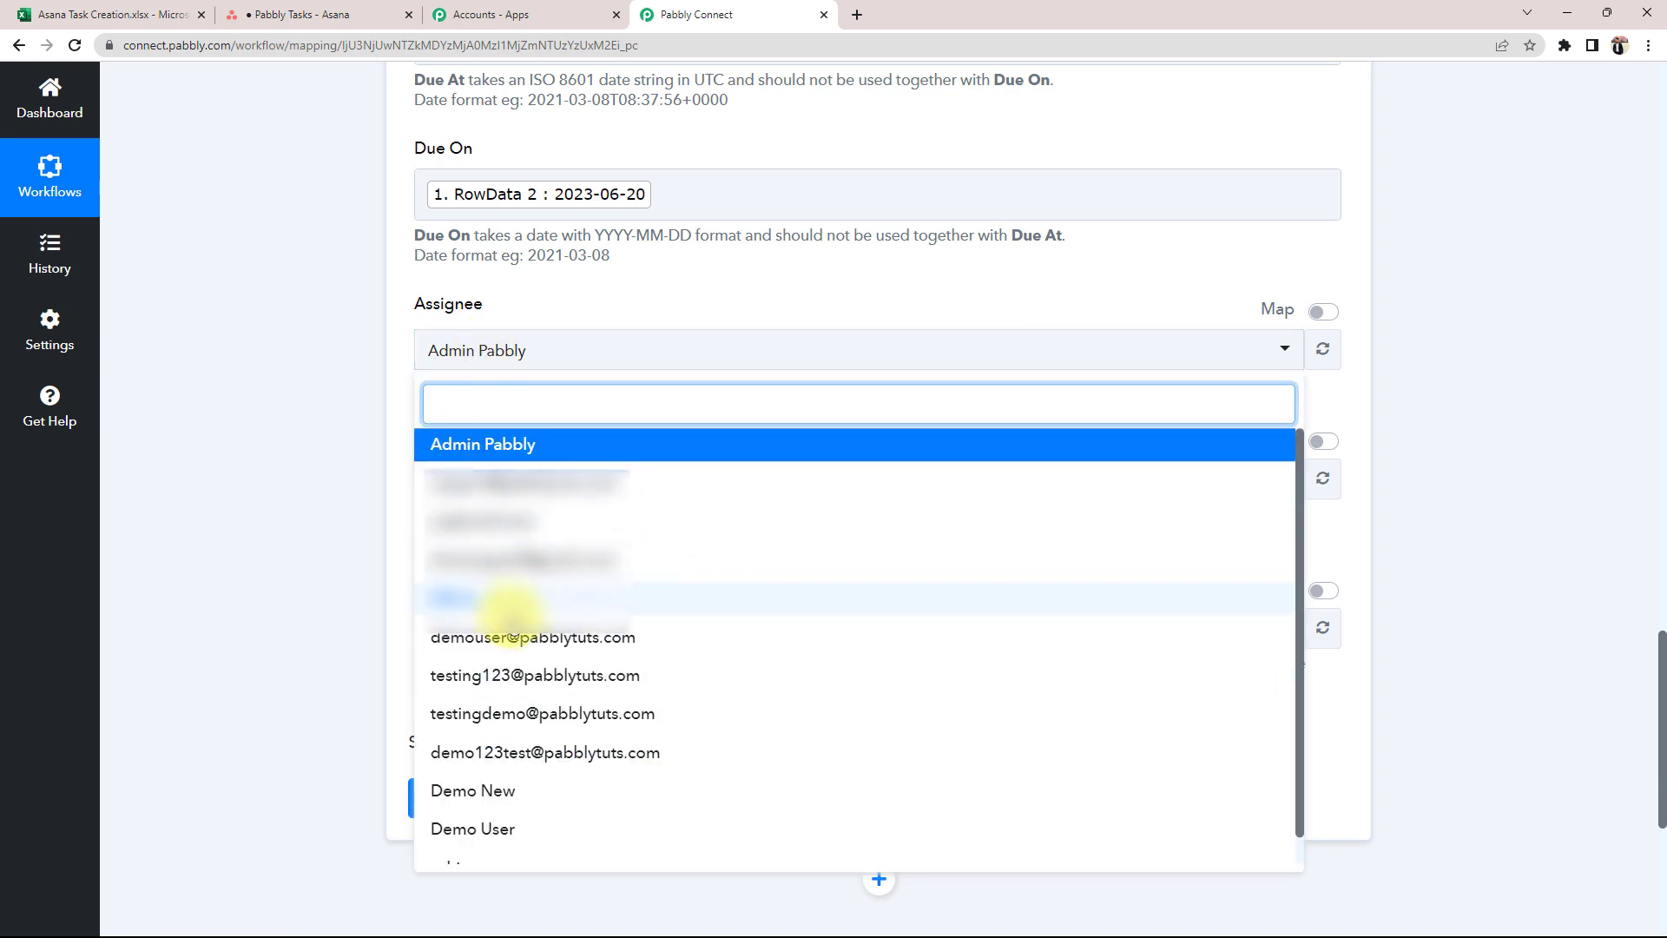
scroll(547, 616, "down", 1)
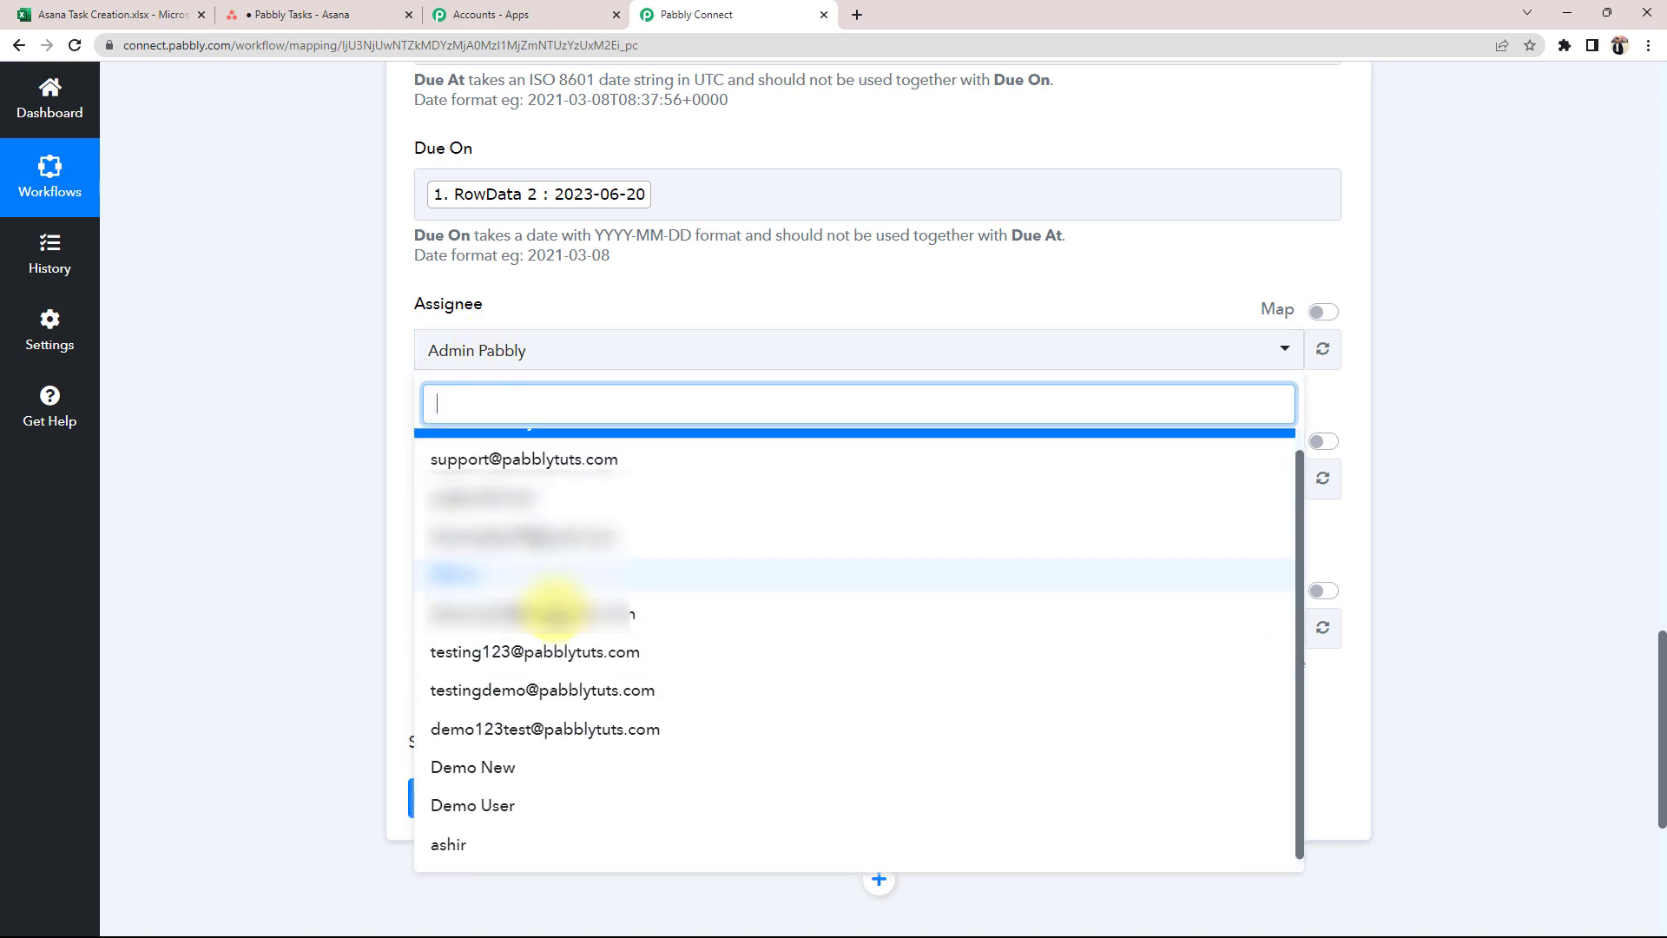
left_click(450, 763)
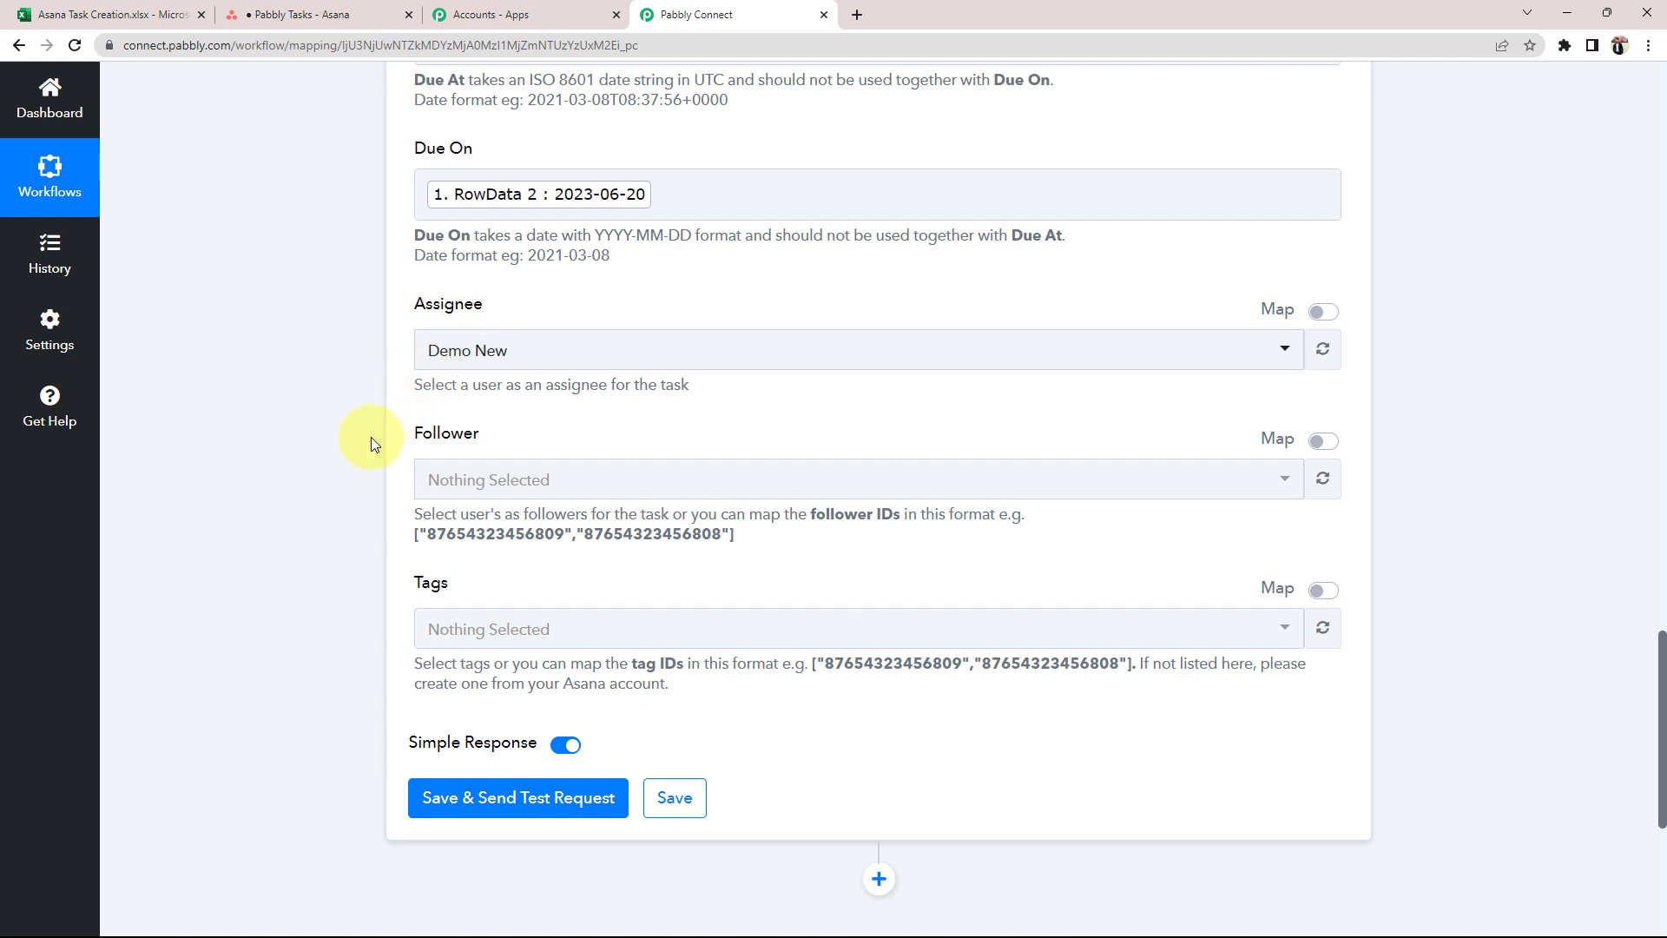
scroll(368, 435, "down", 2)
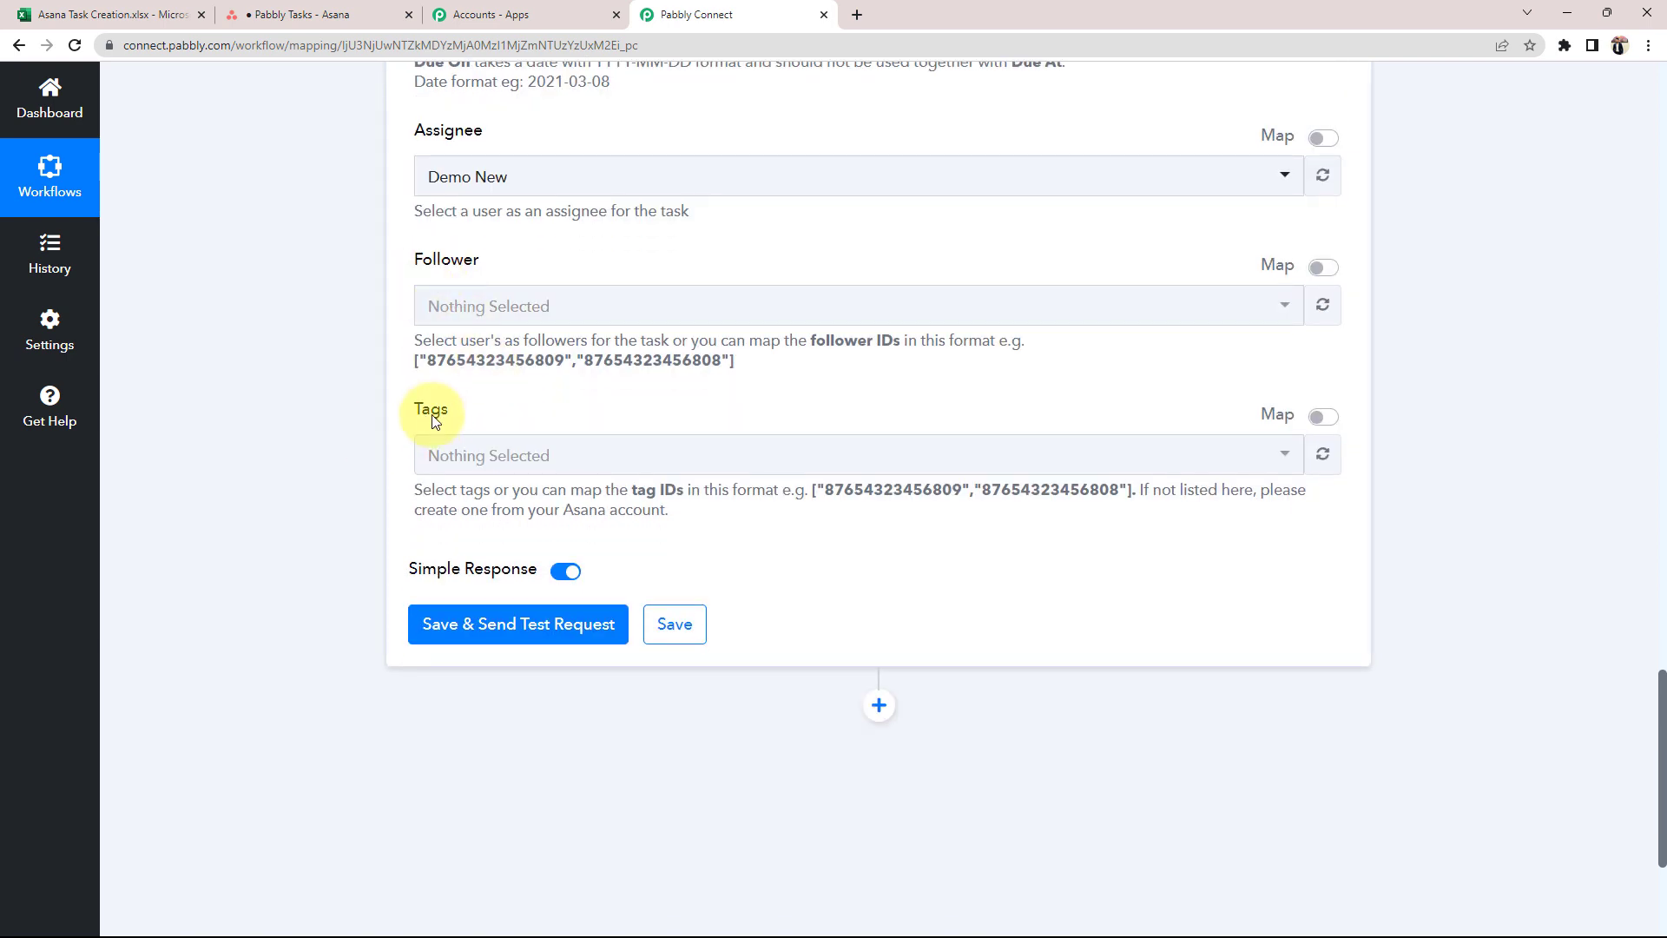
left_click_drag(423, 409, 482, 410)
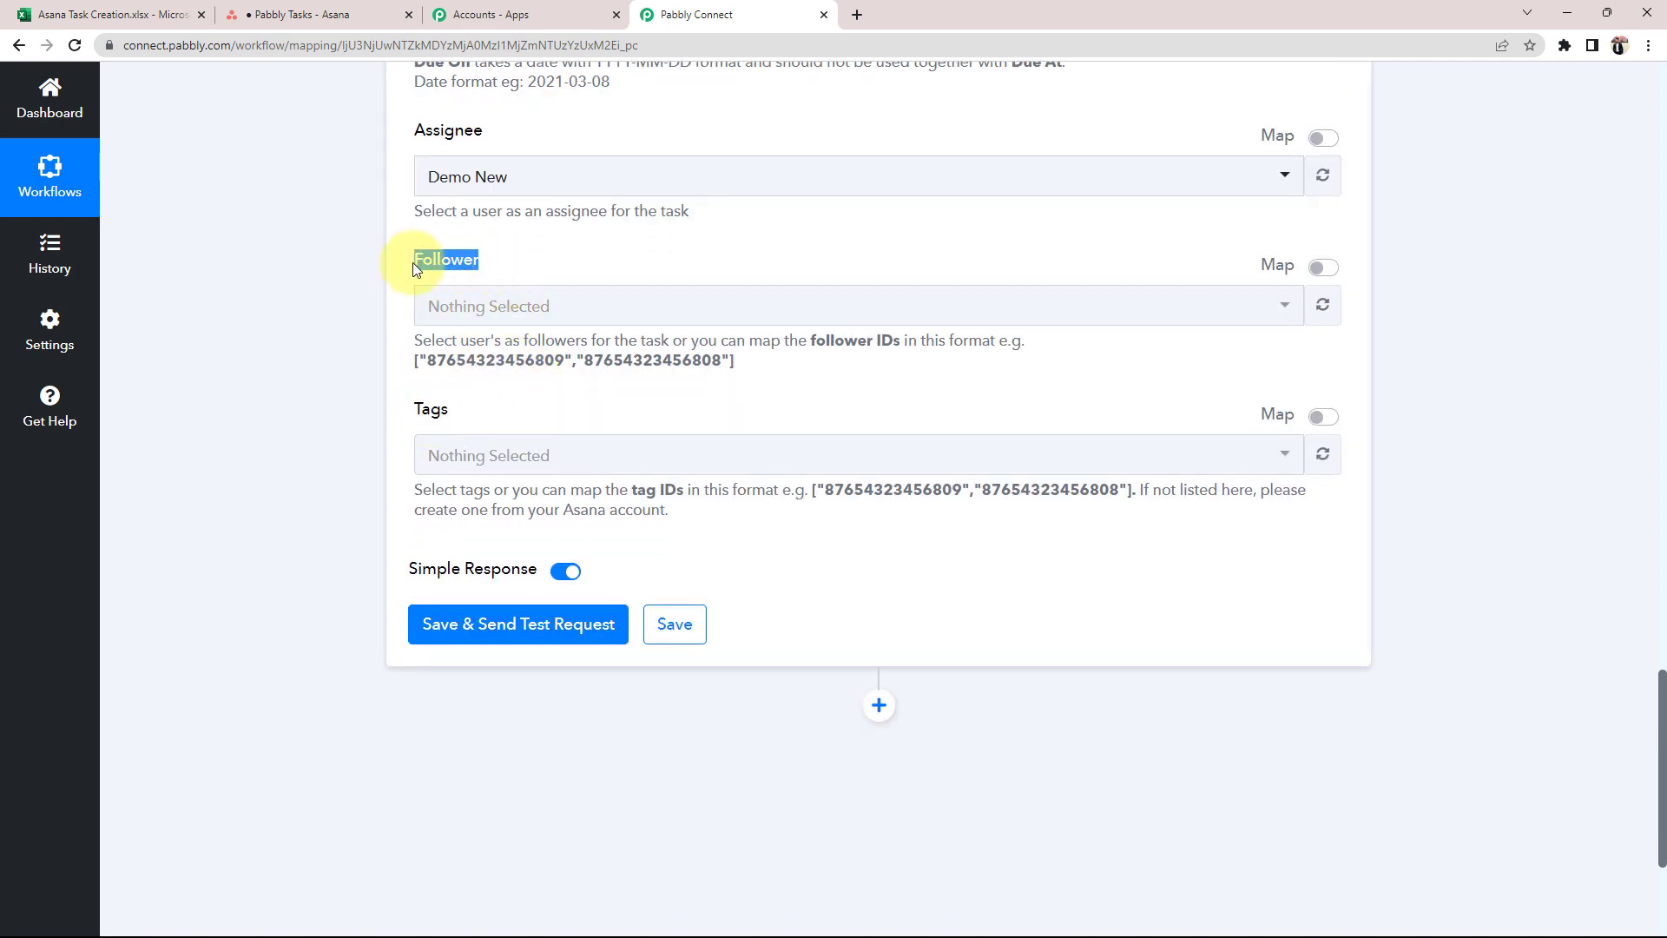
left_click(212, 382)
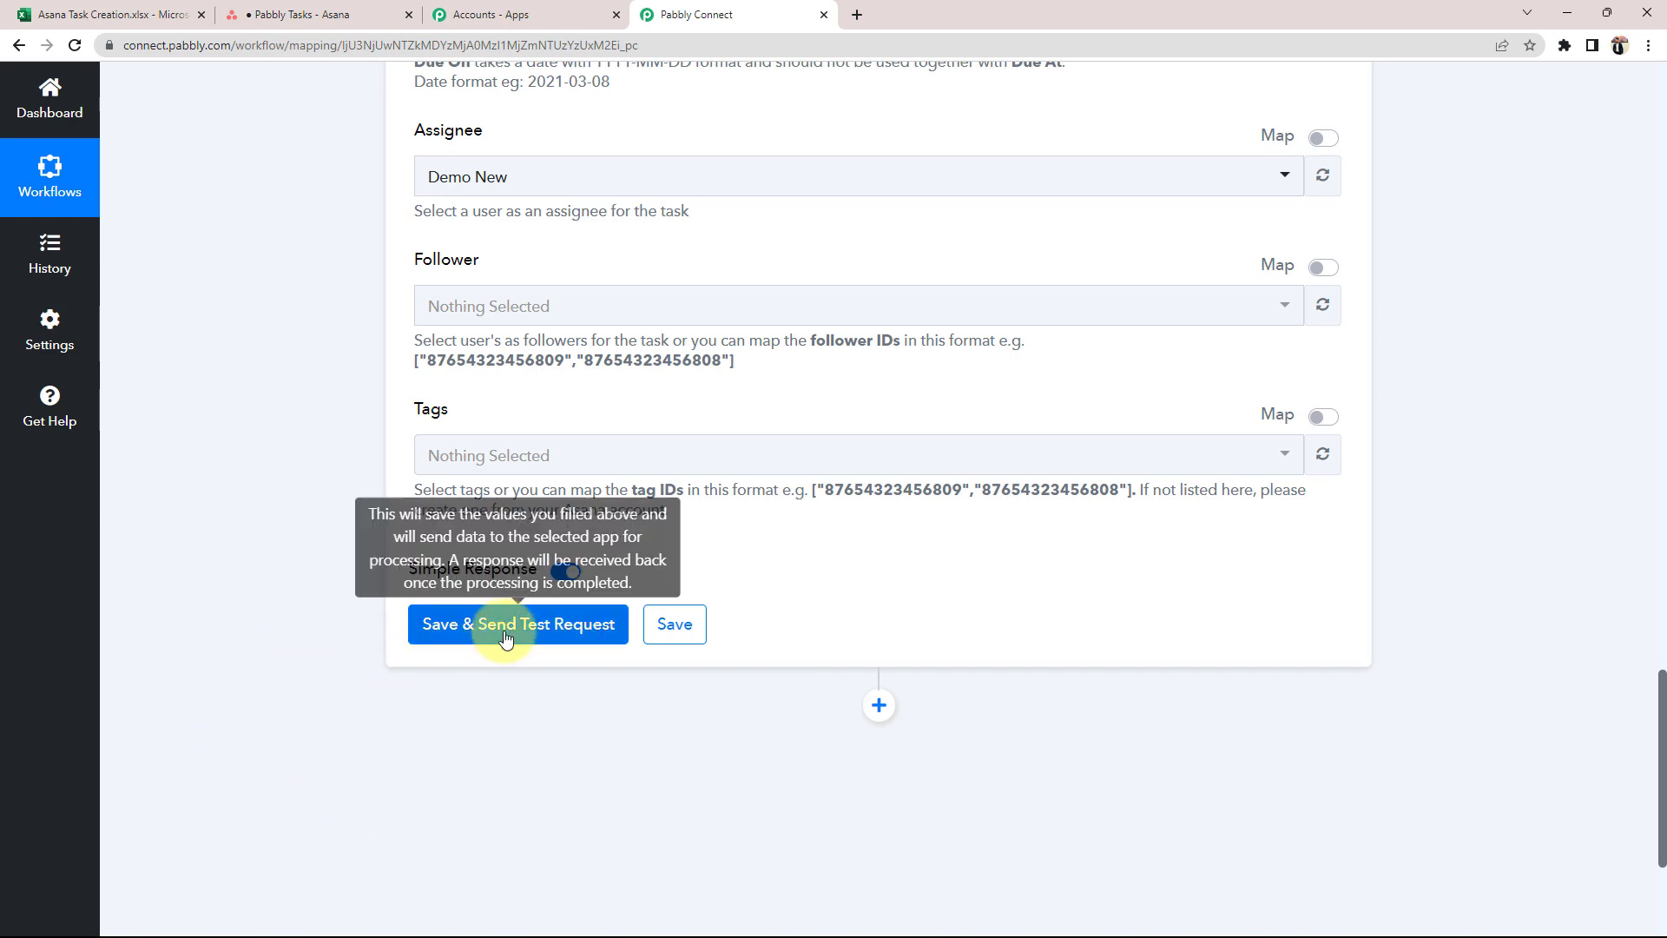
- Confirm Due At stays blank, then bring up the Asana Task Creation sheet in Excel Online
scroll(447, 627, "up", 5)
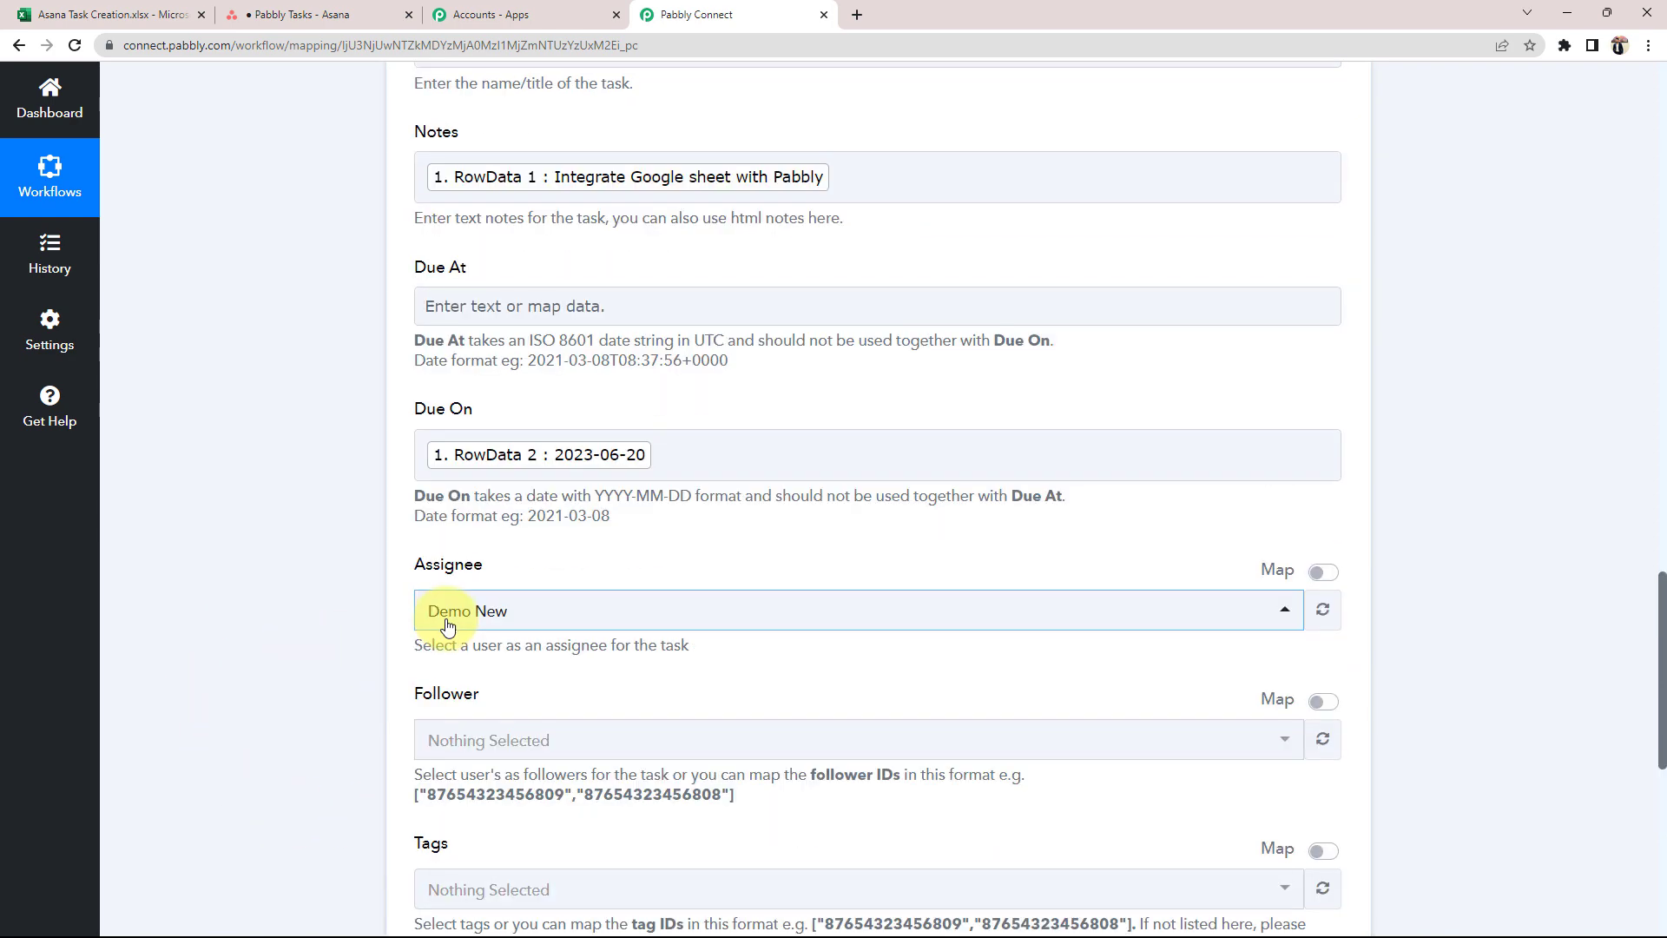
scroll(928, 680, "up", 4)
left_click(439, 669)
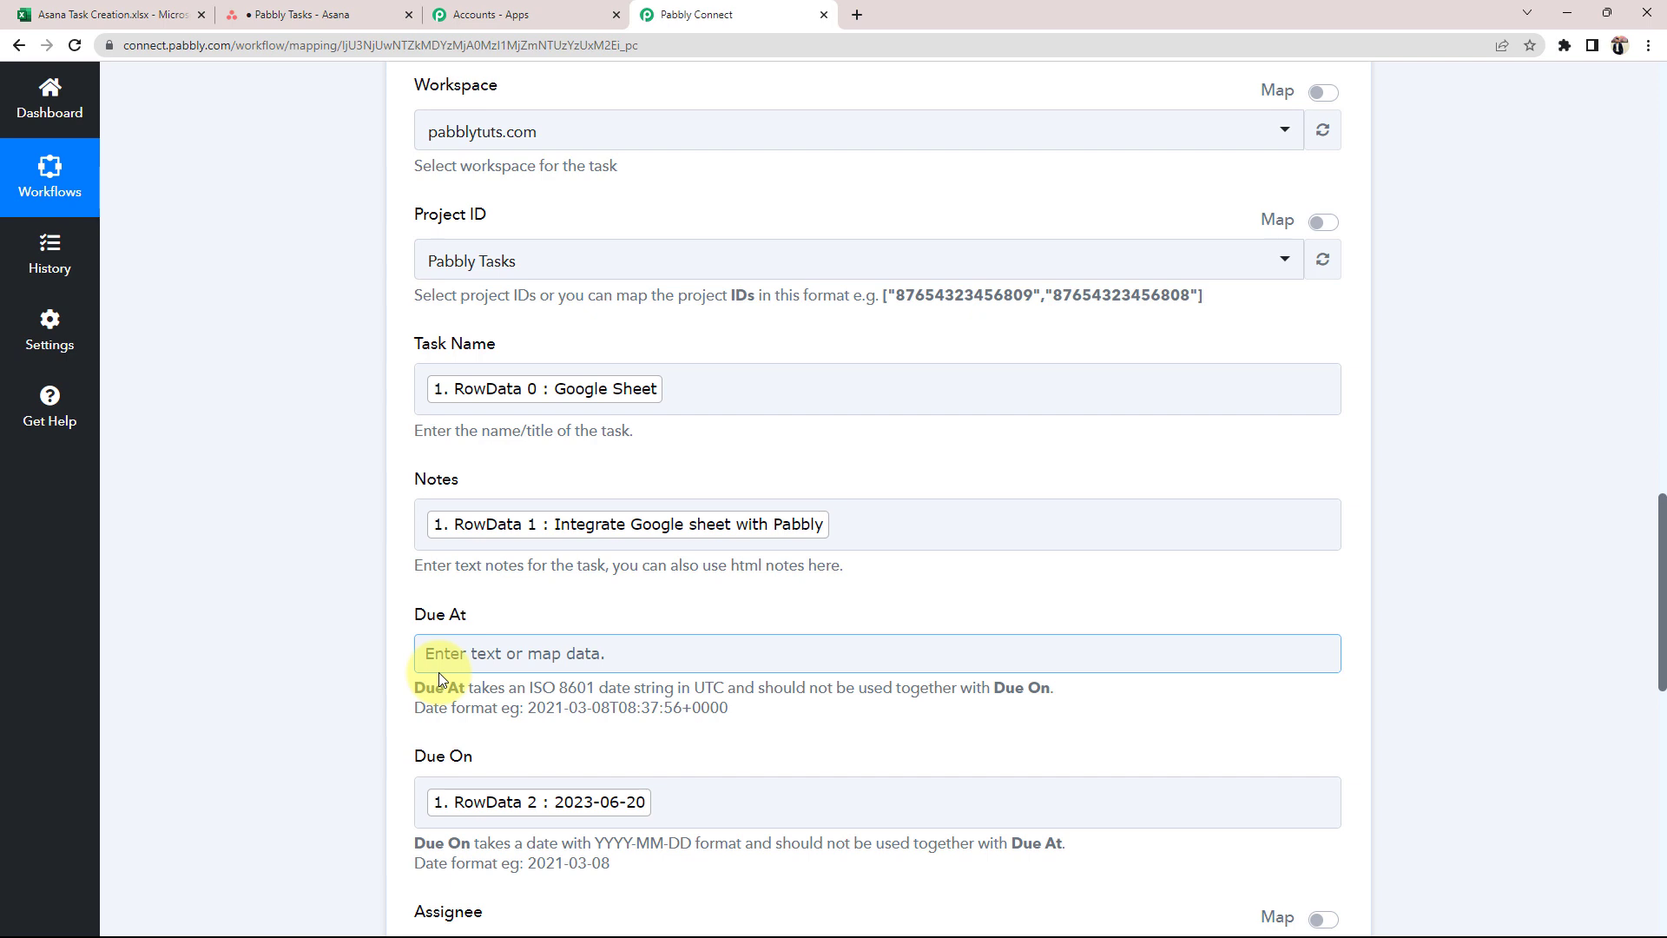
left_click(292, 854)
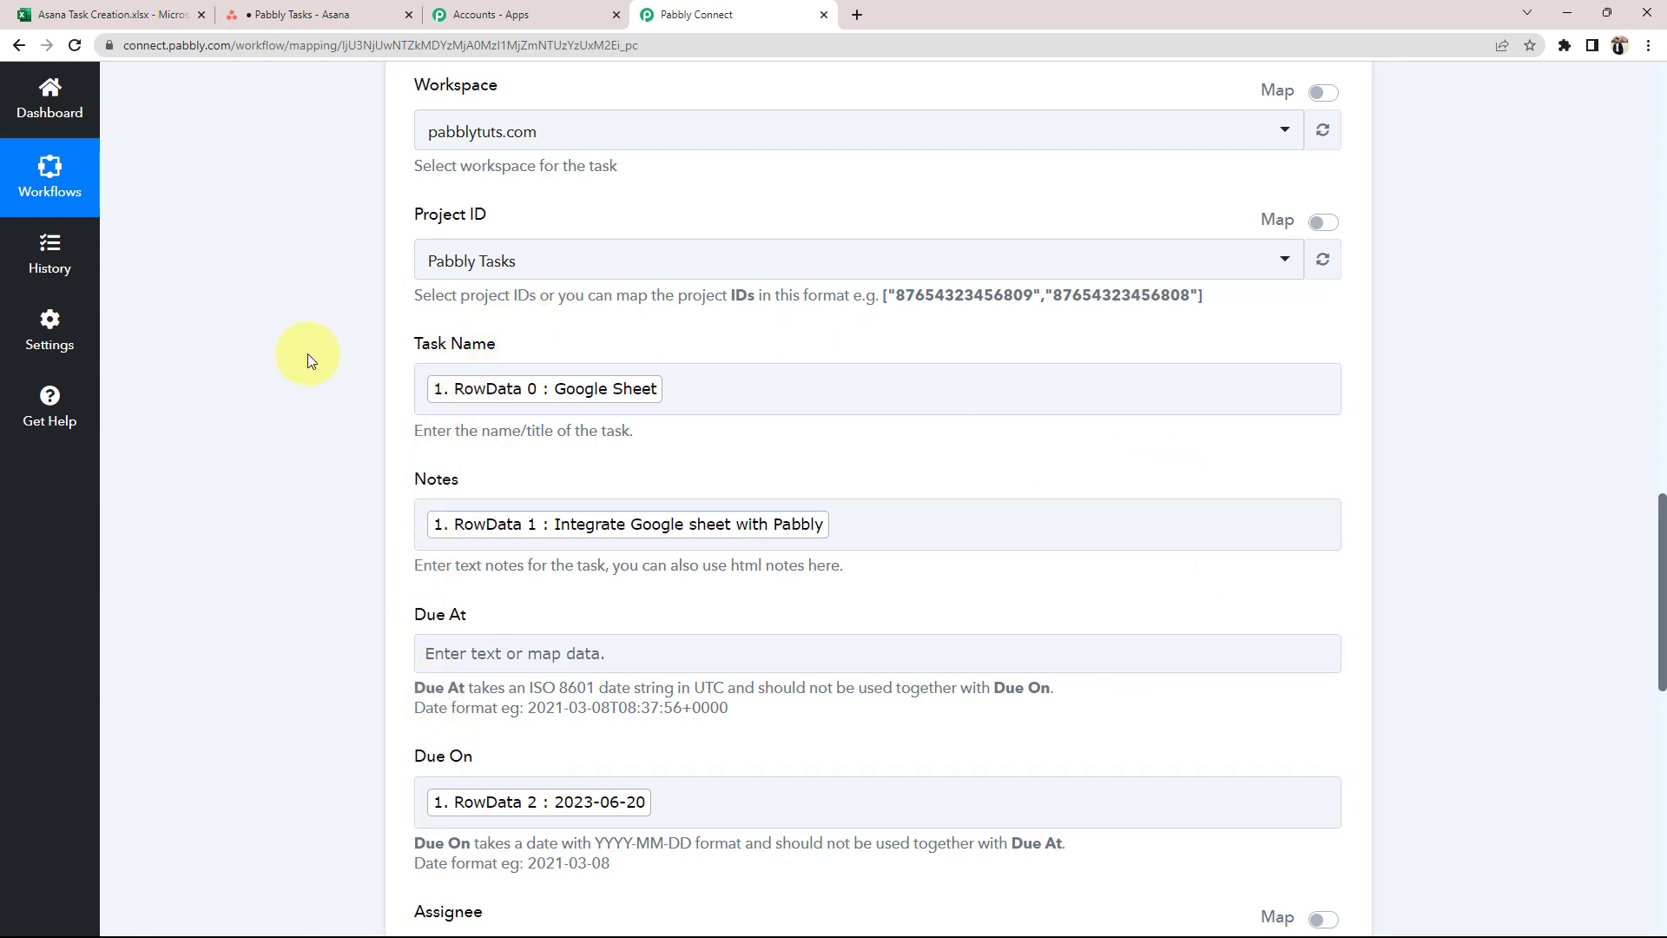
left_click(108, 14)
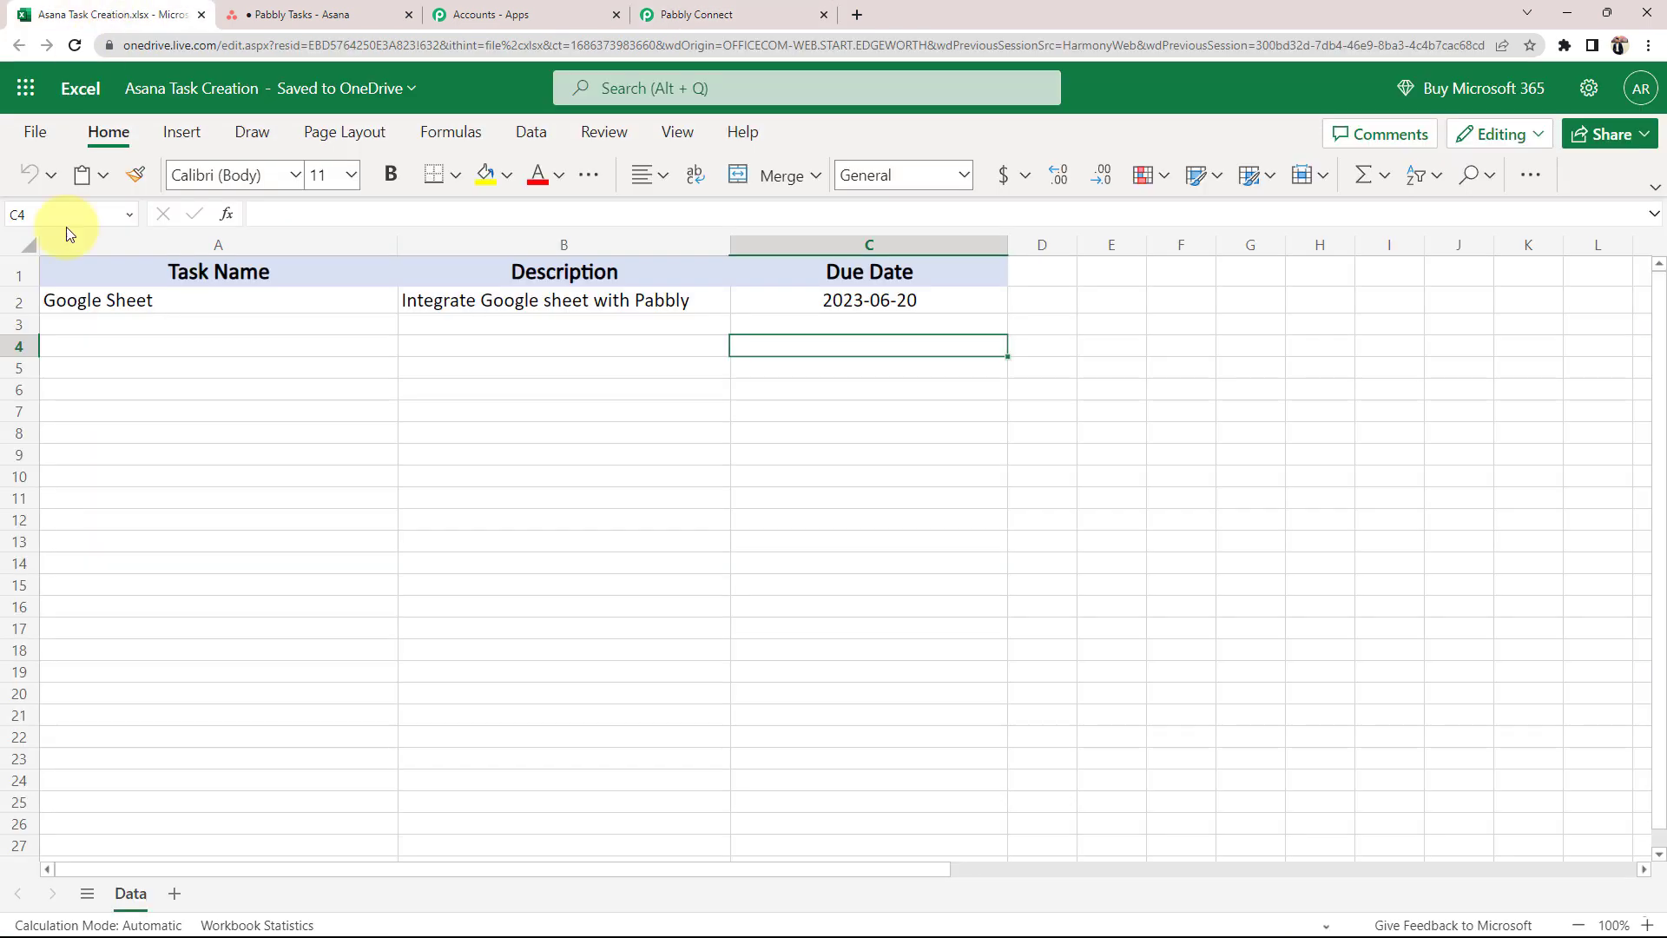
- Compare the Google Sheet task row's cells, including the Due Date column and empty row 3
left_click(98, 326)
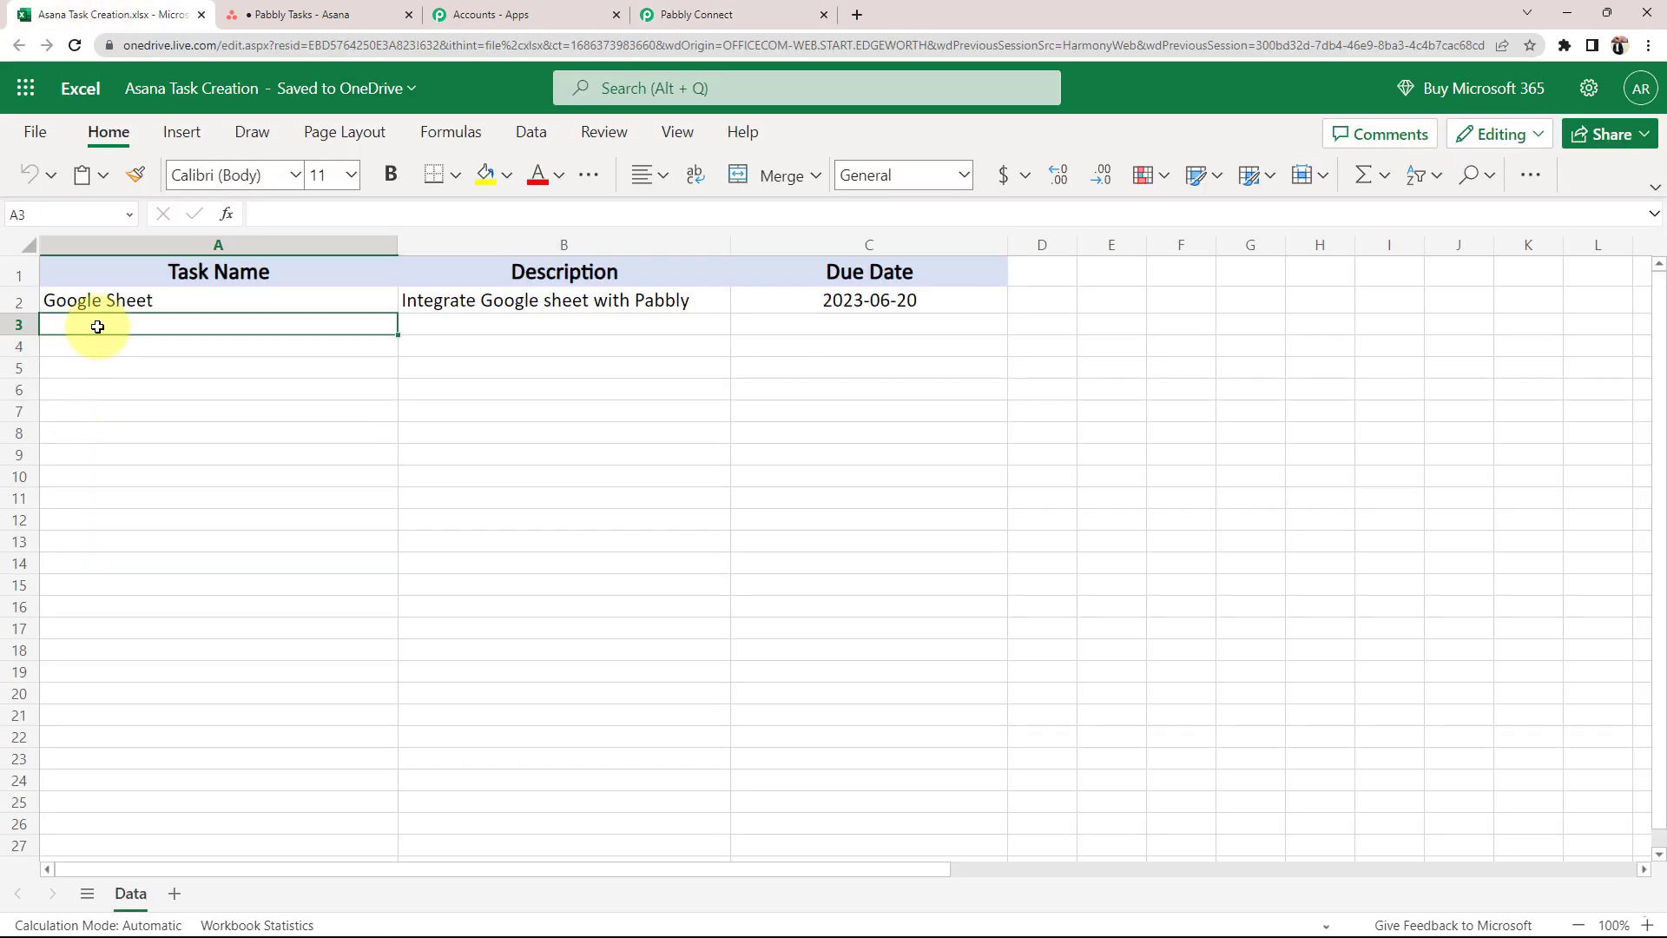
left_click(556, 340)
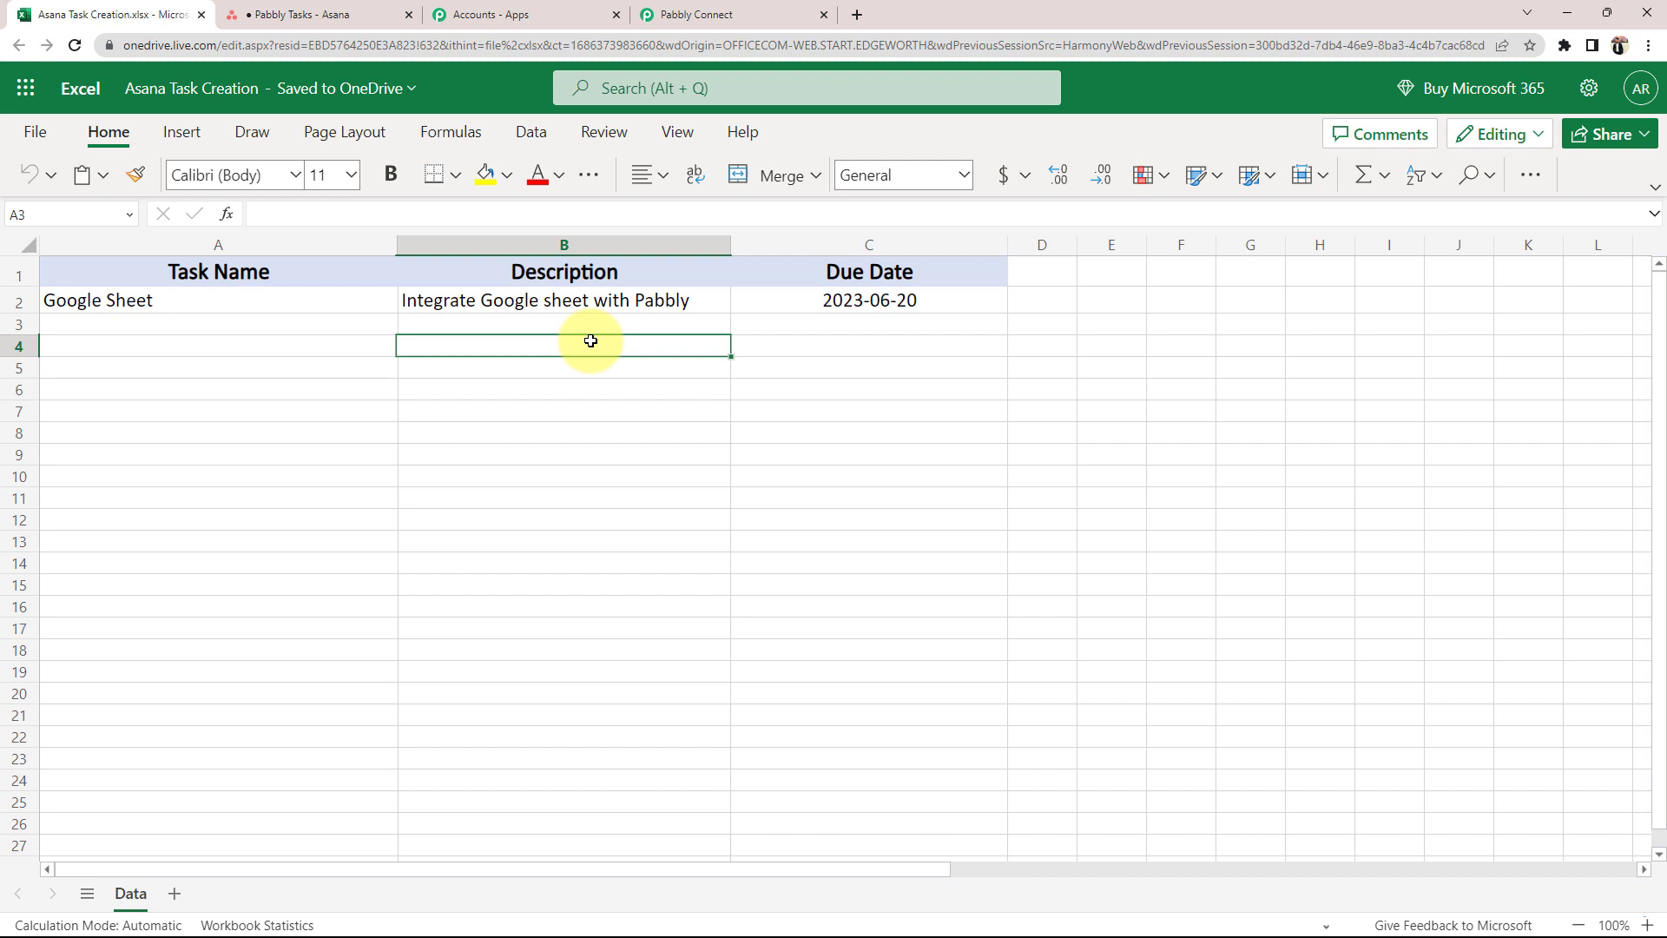
left_click(862, 326)
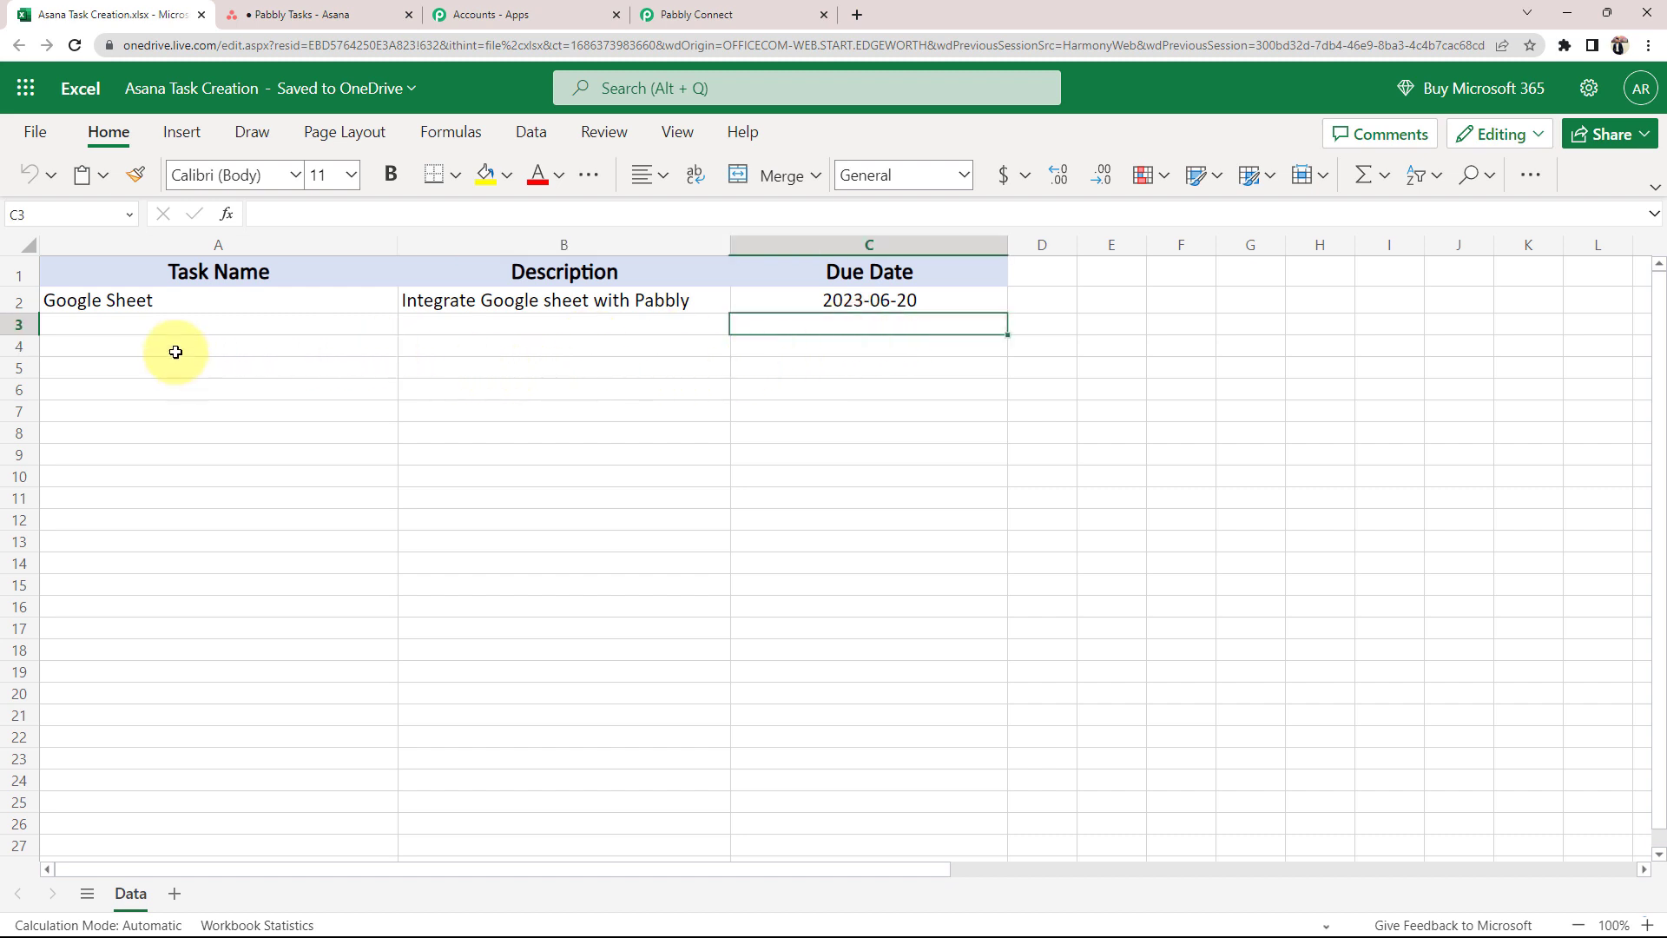
left_click(703, 15)
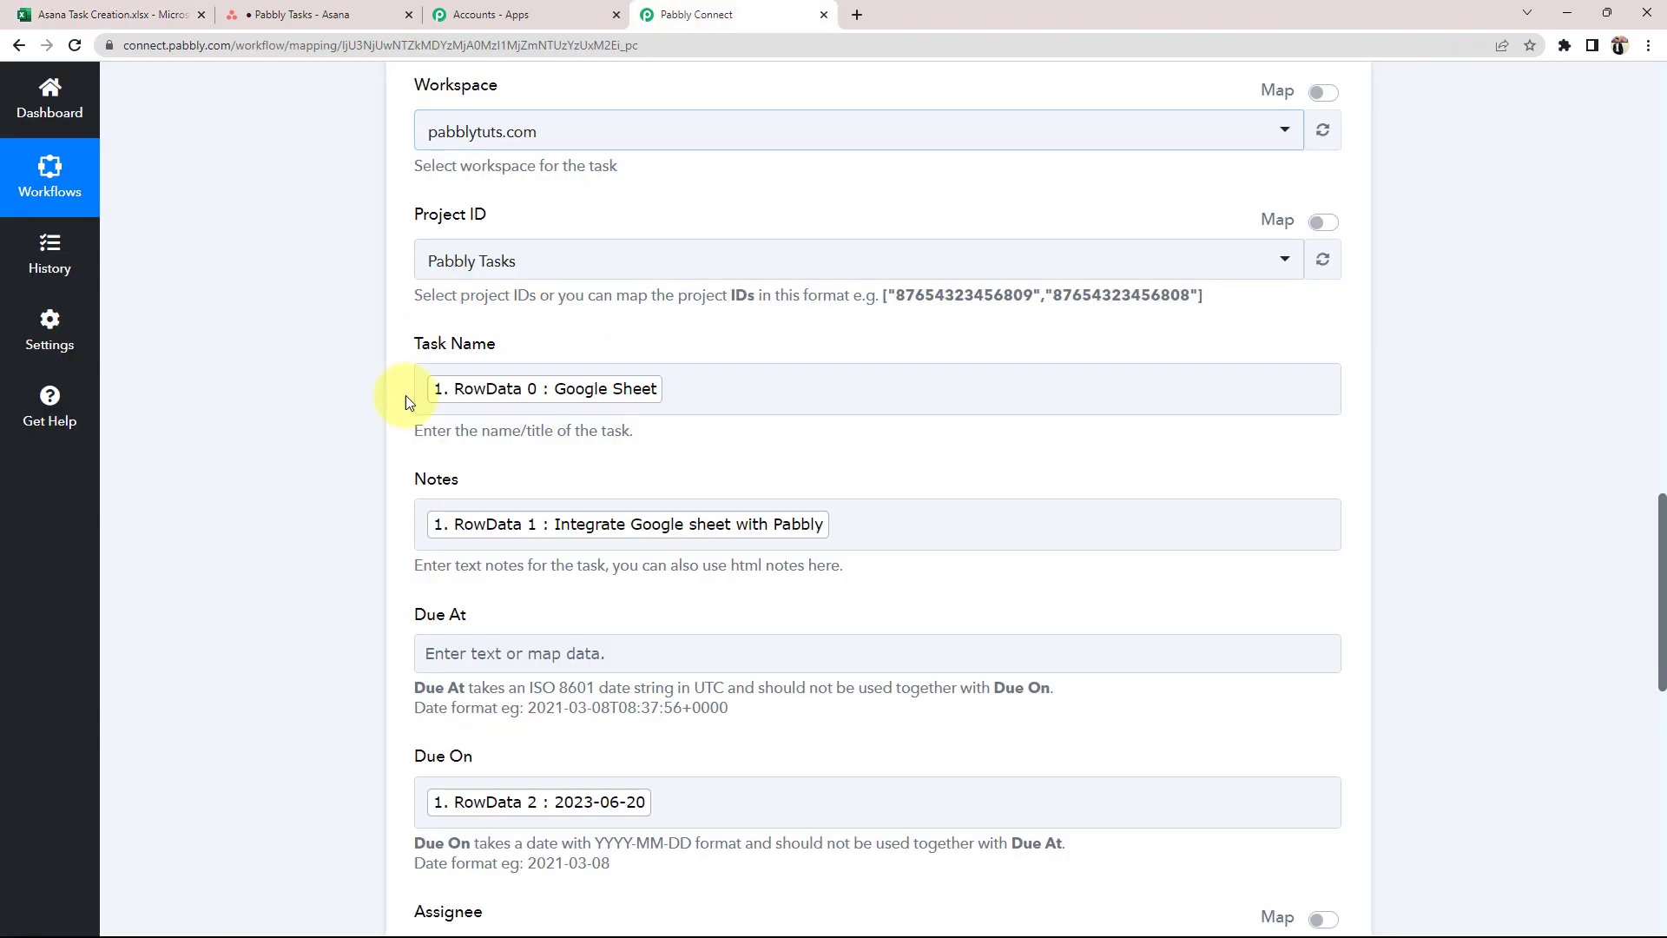
left_click(574, 836)
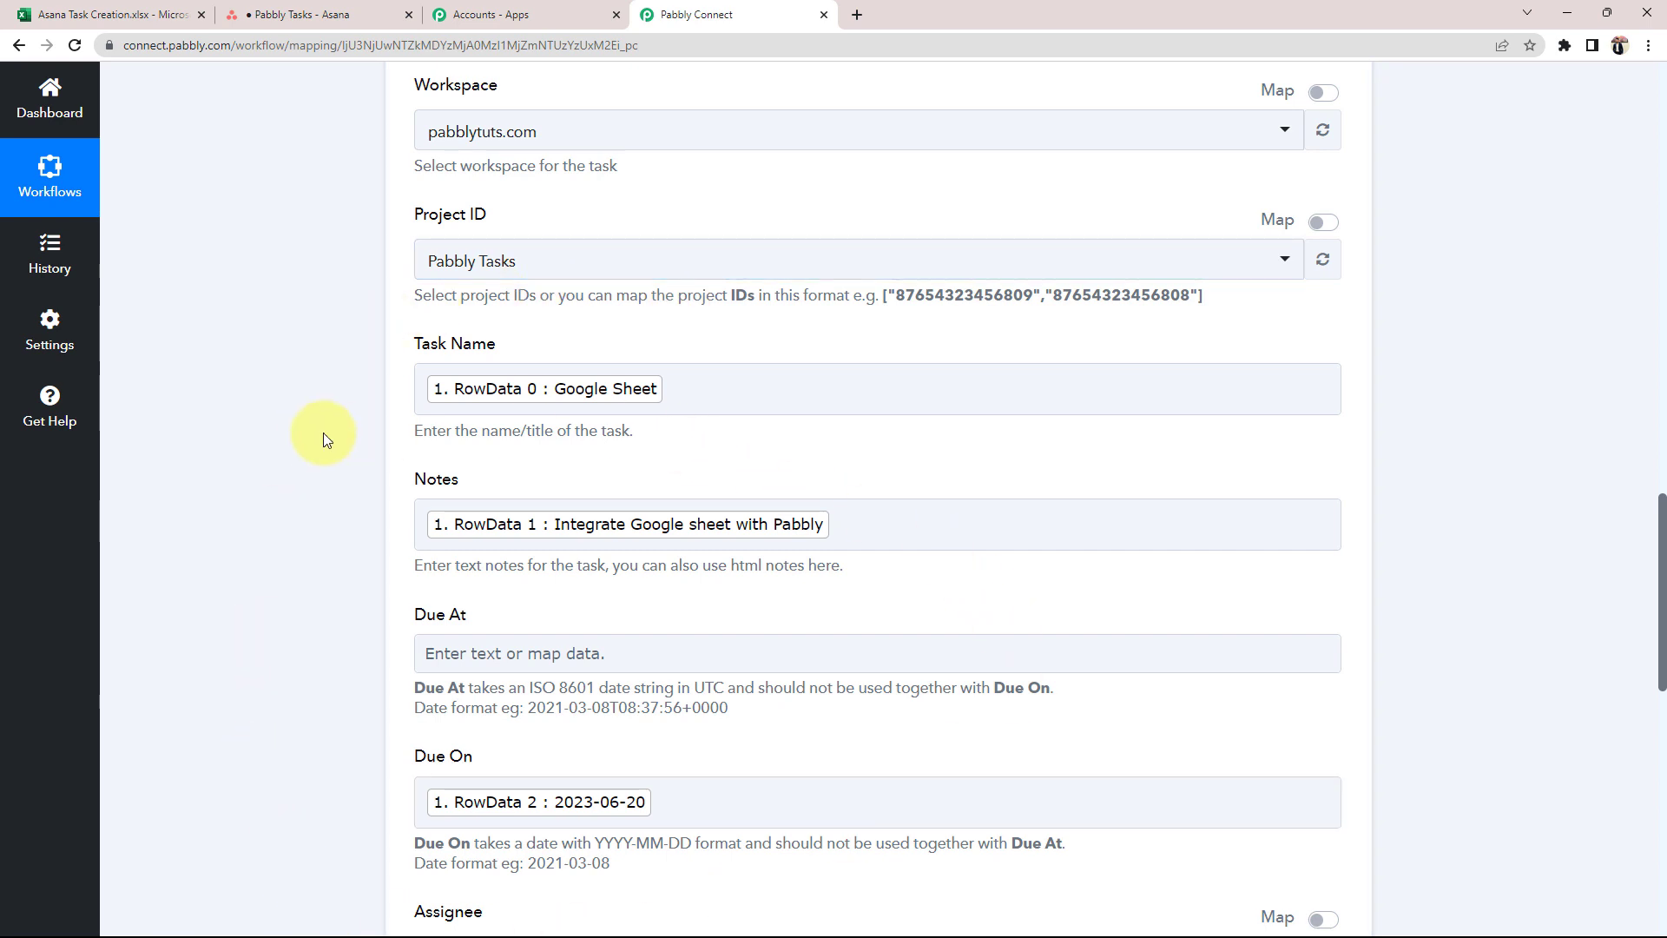
left_click(815, 365)
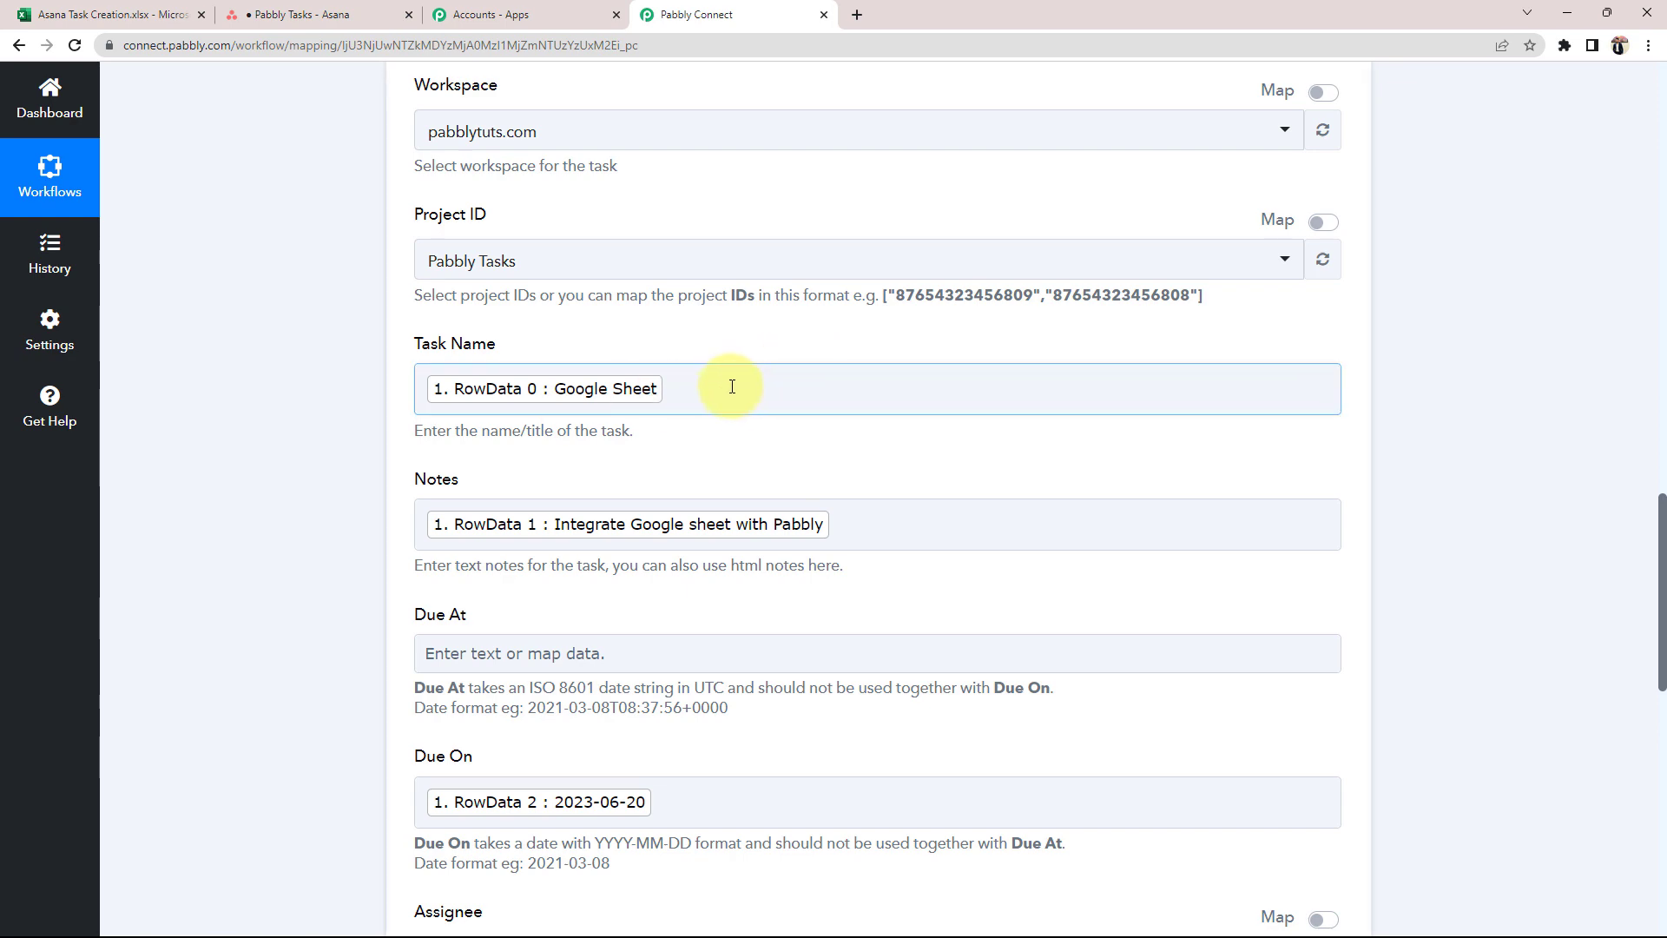
scroll(732, 386, "down", 1)
scroll(732, 386, "down", 2)
scroll(732, 387, "down", 4)
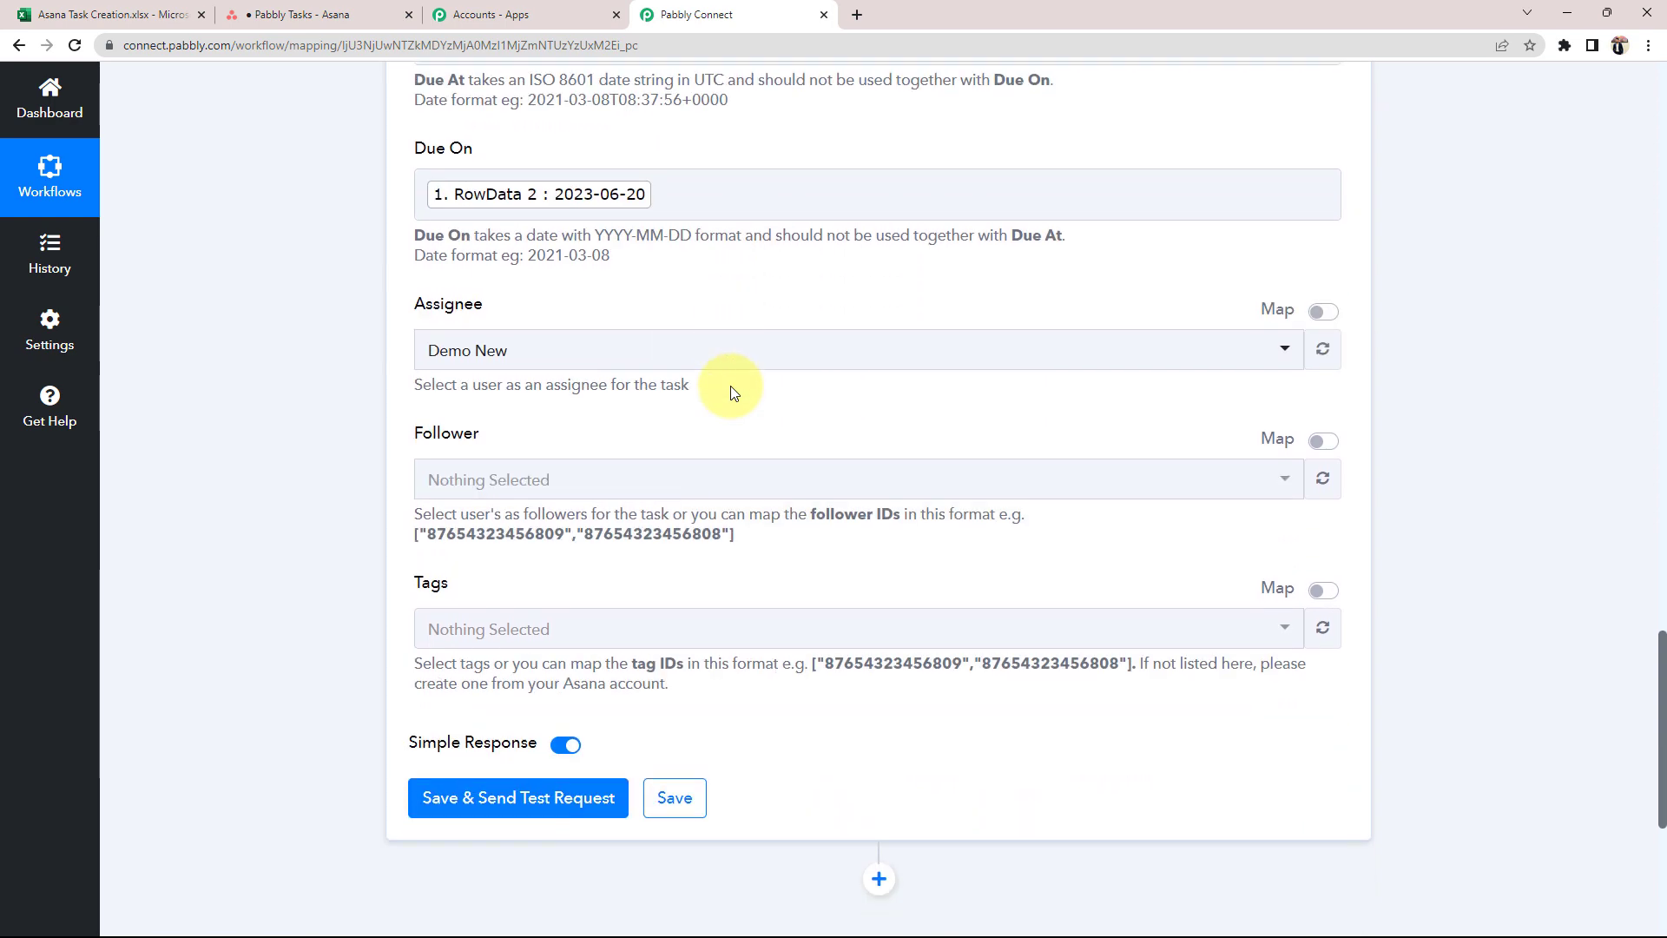
scroll(732, 386, "down", 2)
- Save and send a test request that creates the Google Sheet task, then view Pabbly Tasks in Asana
left_click(518, 625)
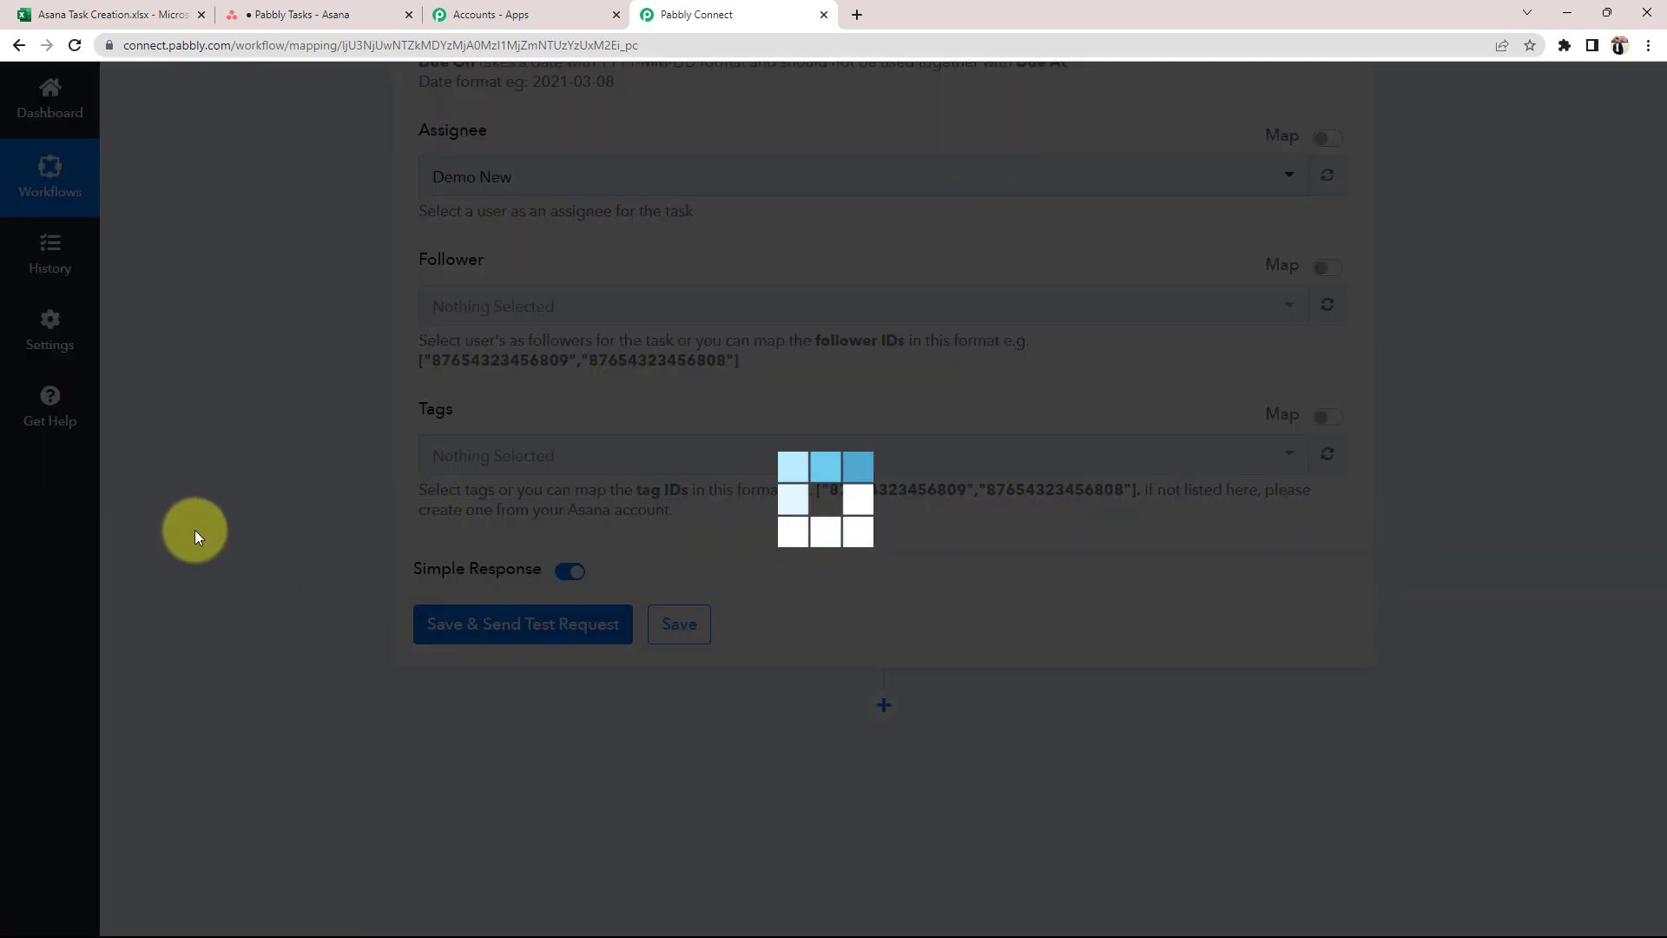
scroll(194, 530, "down", 2)
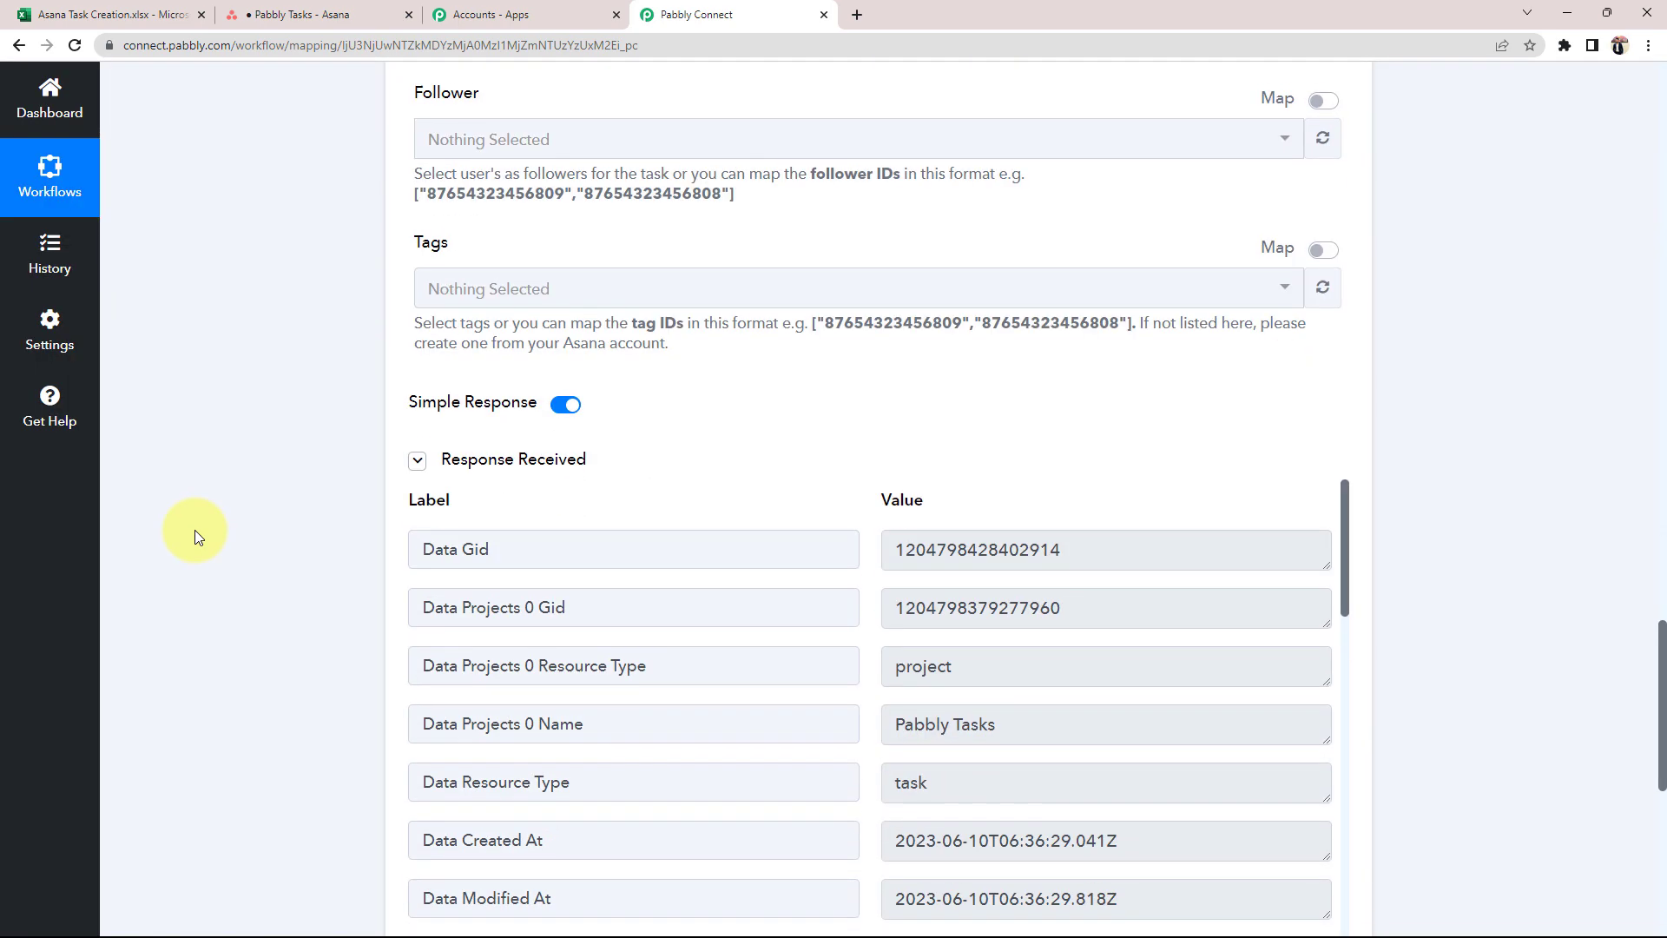
scroll(194, 530, "down", 2)
scroll(1034, 534, "down", 3)
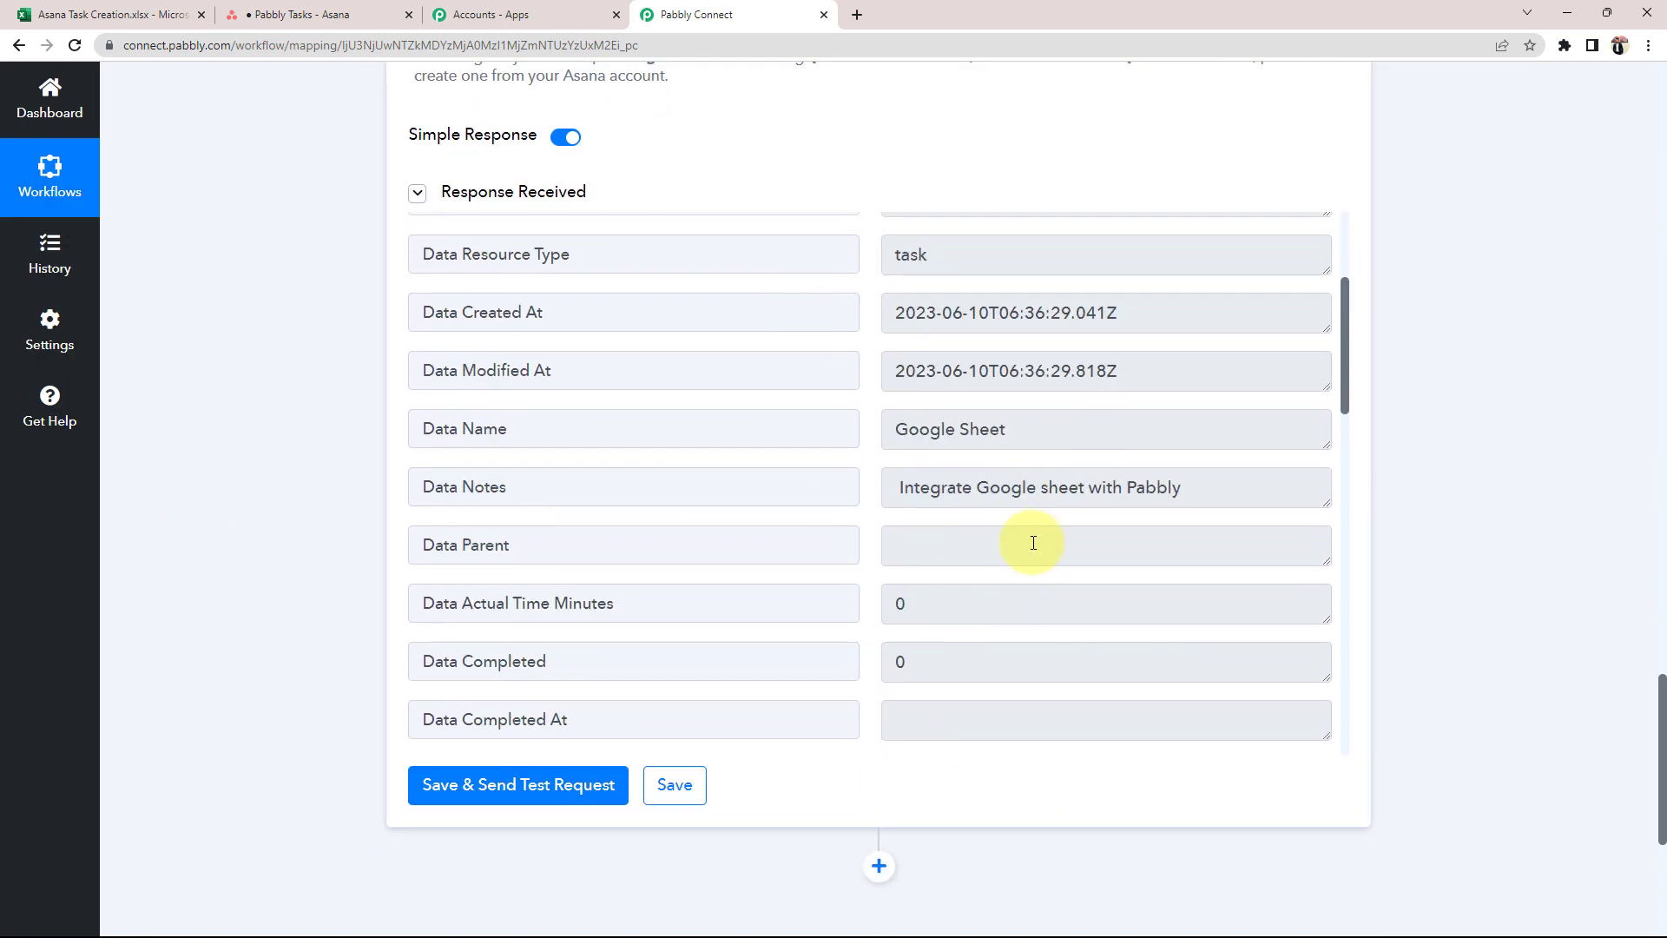
scroll(981, 538, "down", 2)
scroll(933, 537, "down", 2)
scroll(912, 532, "up", 5)
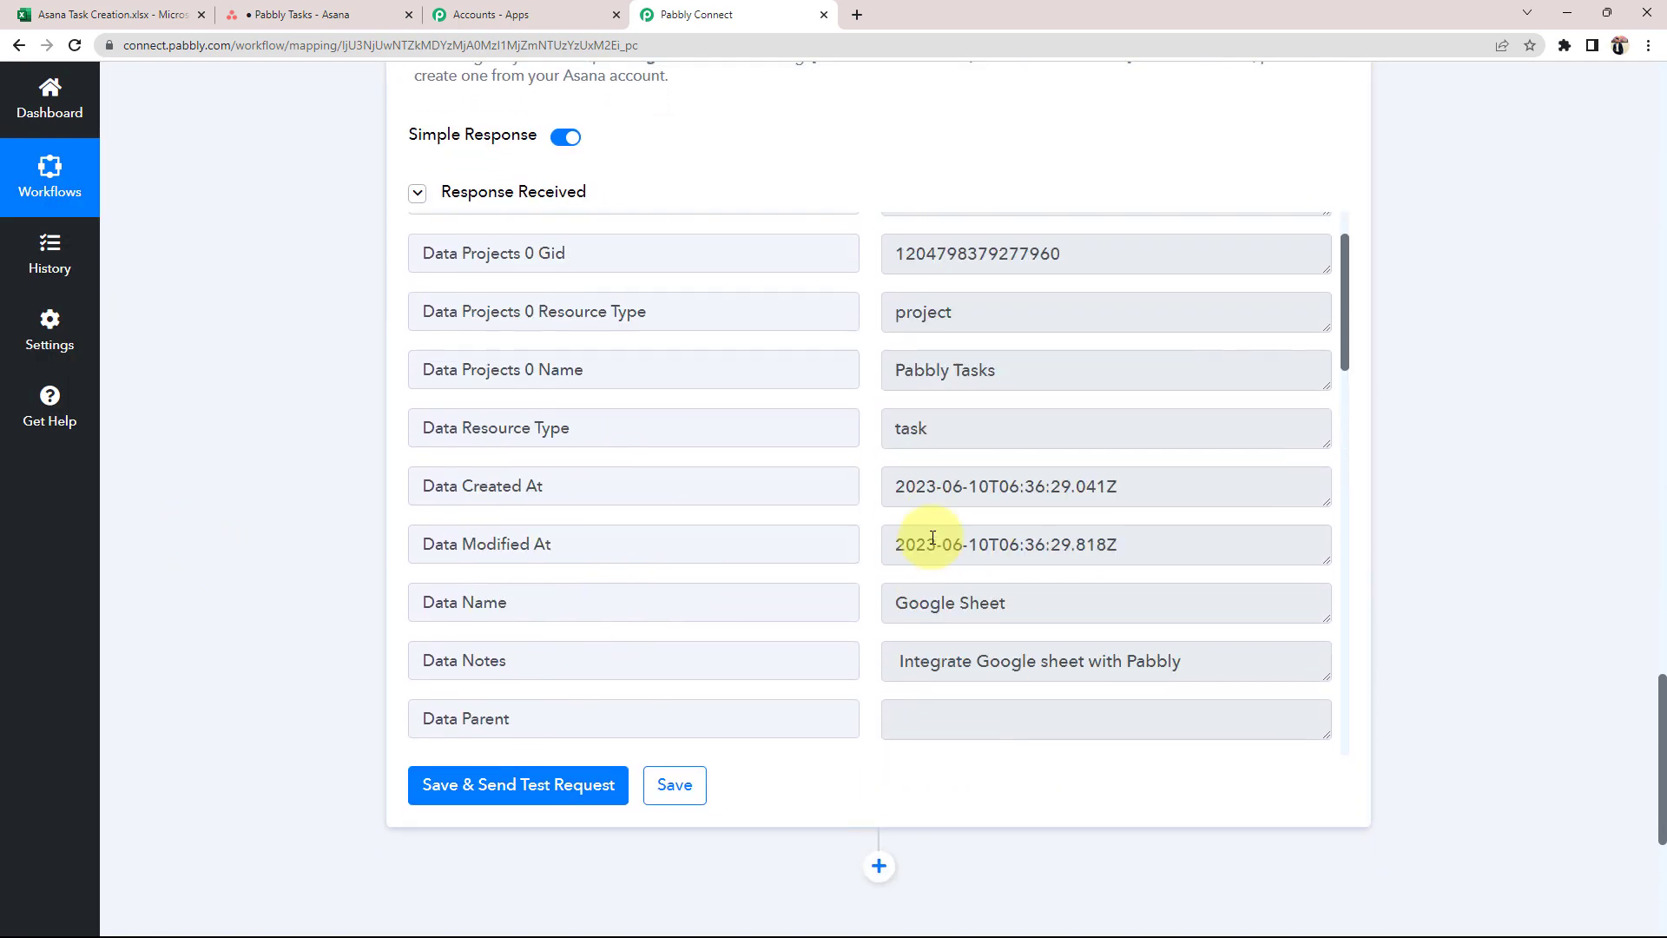
scroll(941, 521, "up", 2)
scroll(262, 443, "up", 5)
scroll(262, 443, "up", 3)
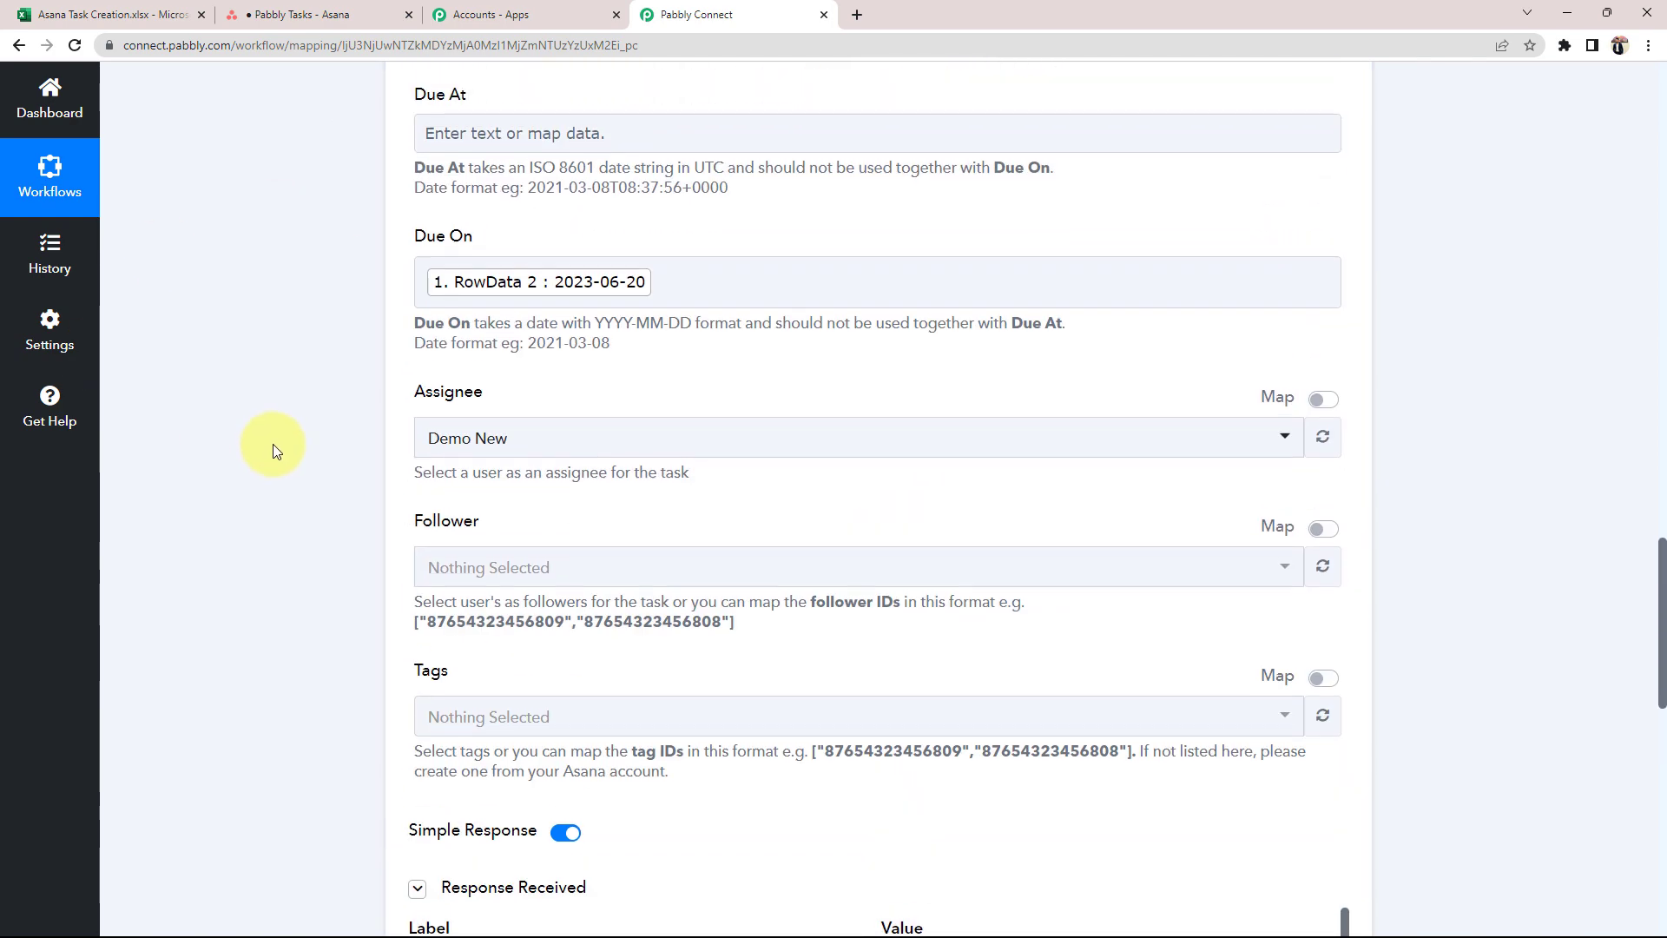
scroll(273, 445, "up", 3)
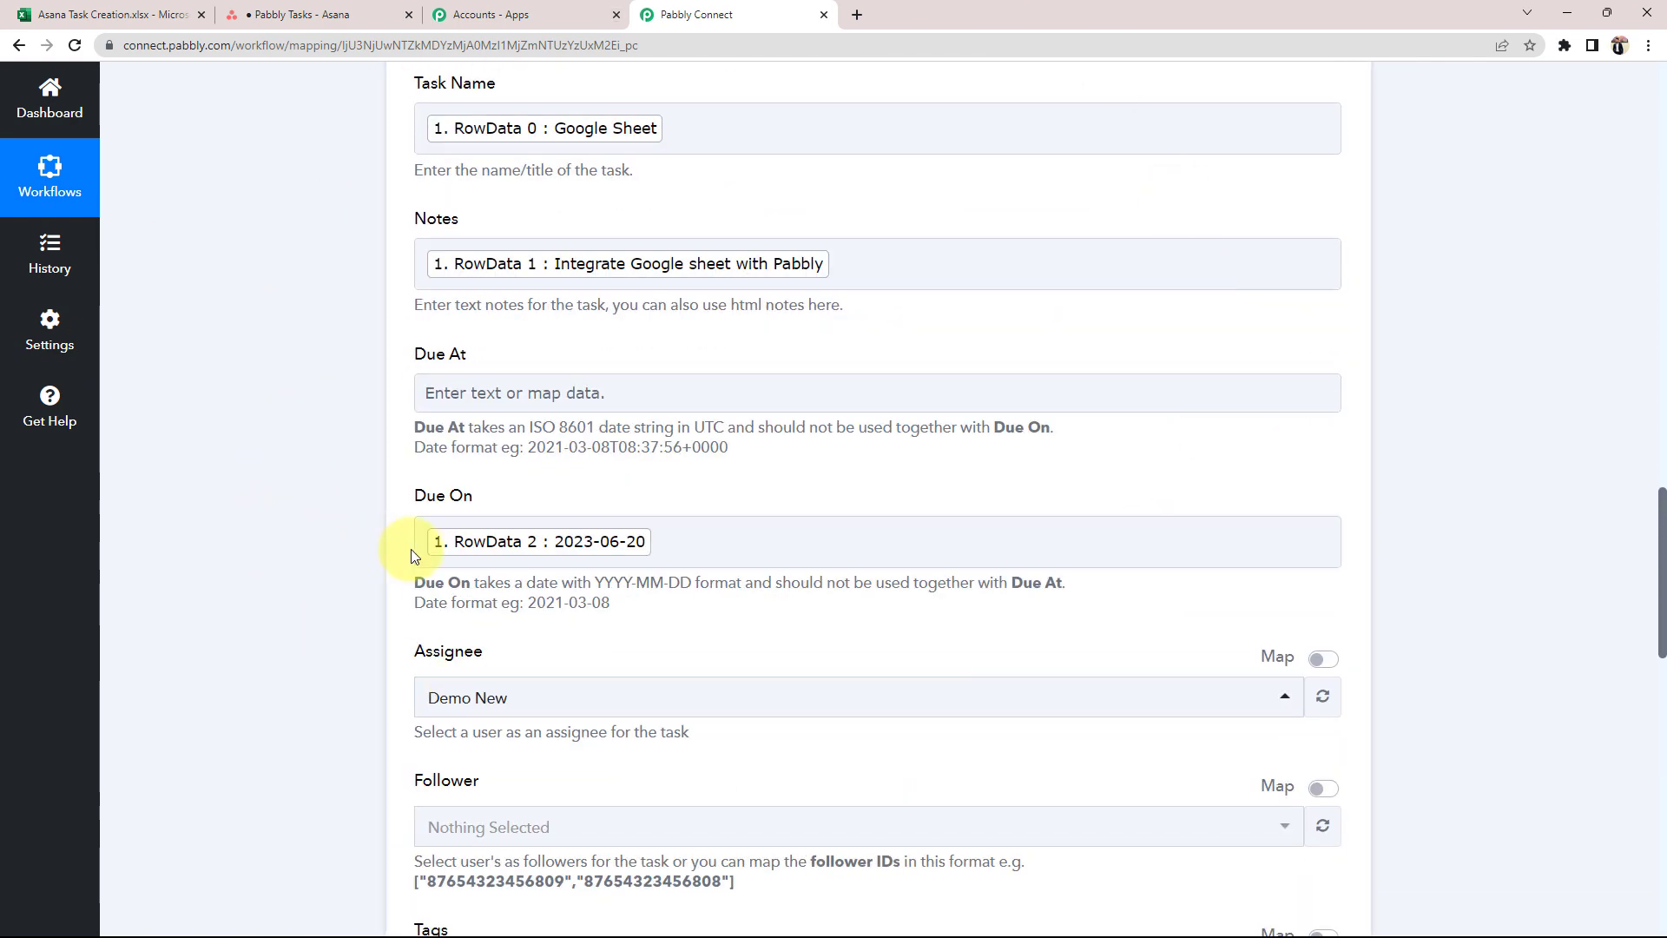
left_click(317, 14)
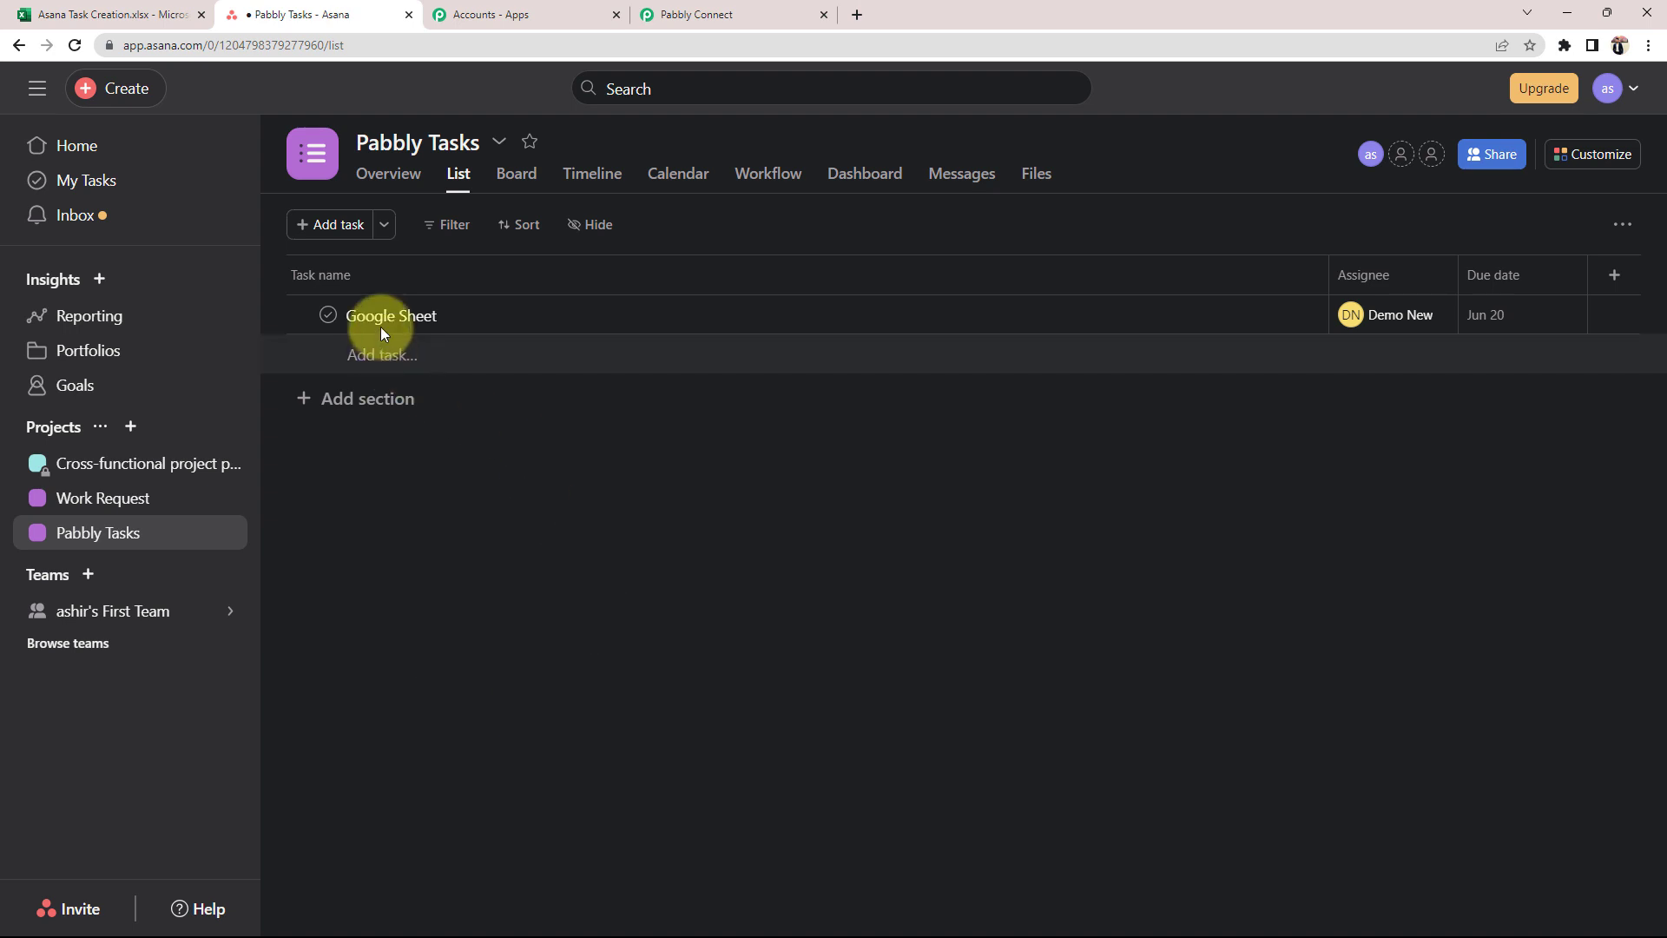
mouse_move(781, 315)
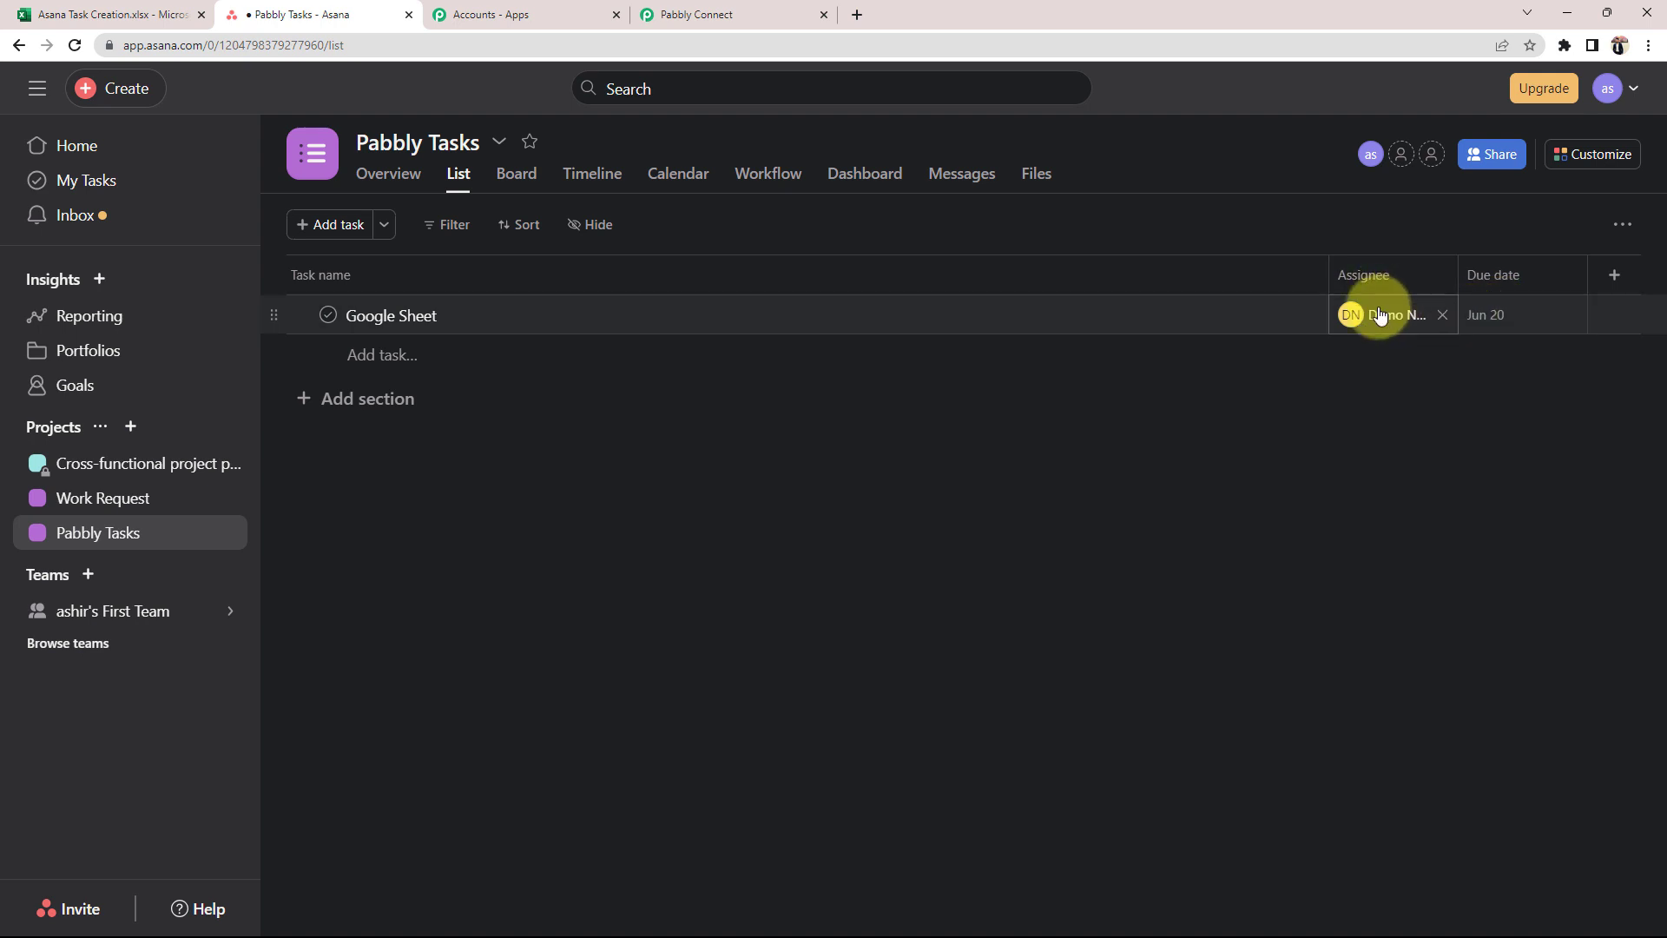
- Verify the Google Sheet task's Jun 20 due date and 'Integrate Google sheet with Pabbly' description
left_click(607, 328)
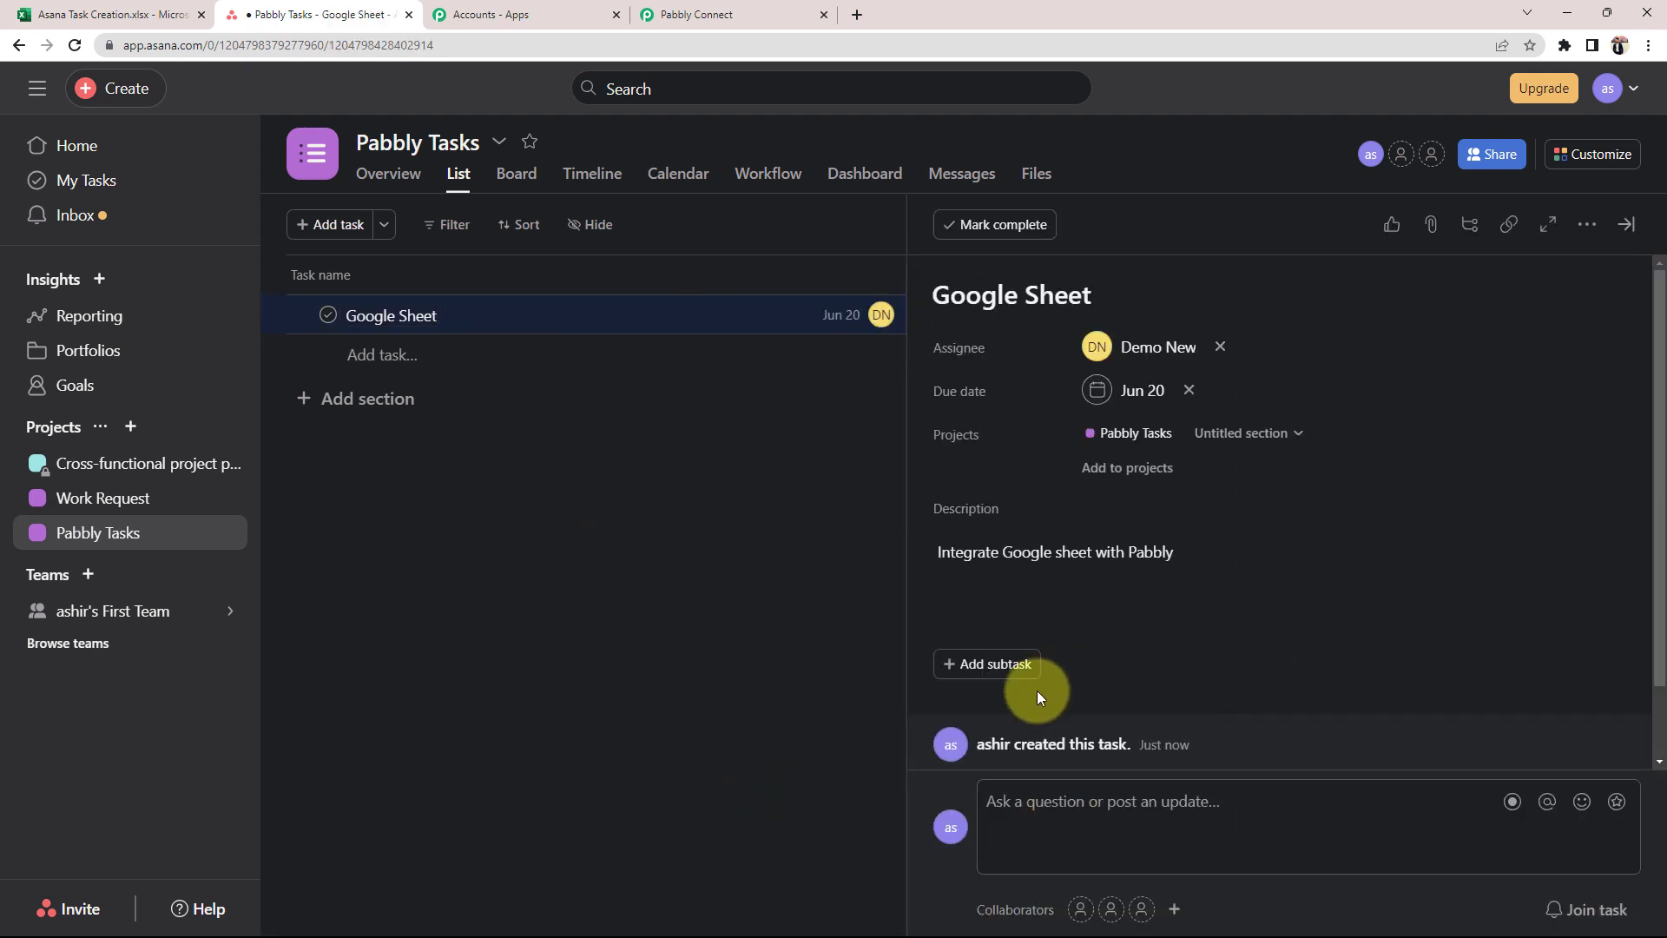
left_click(977, 591)
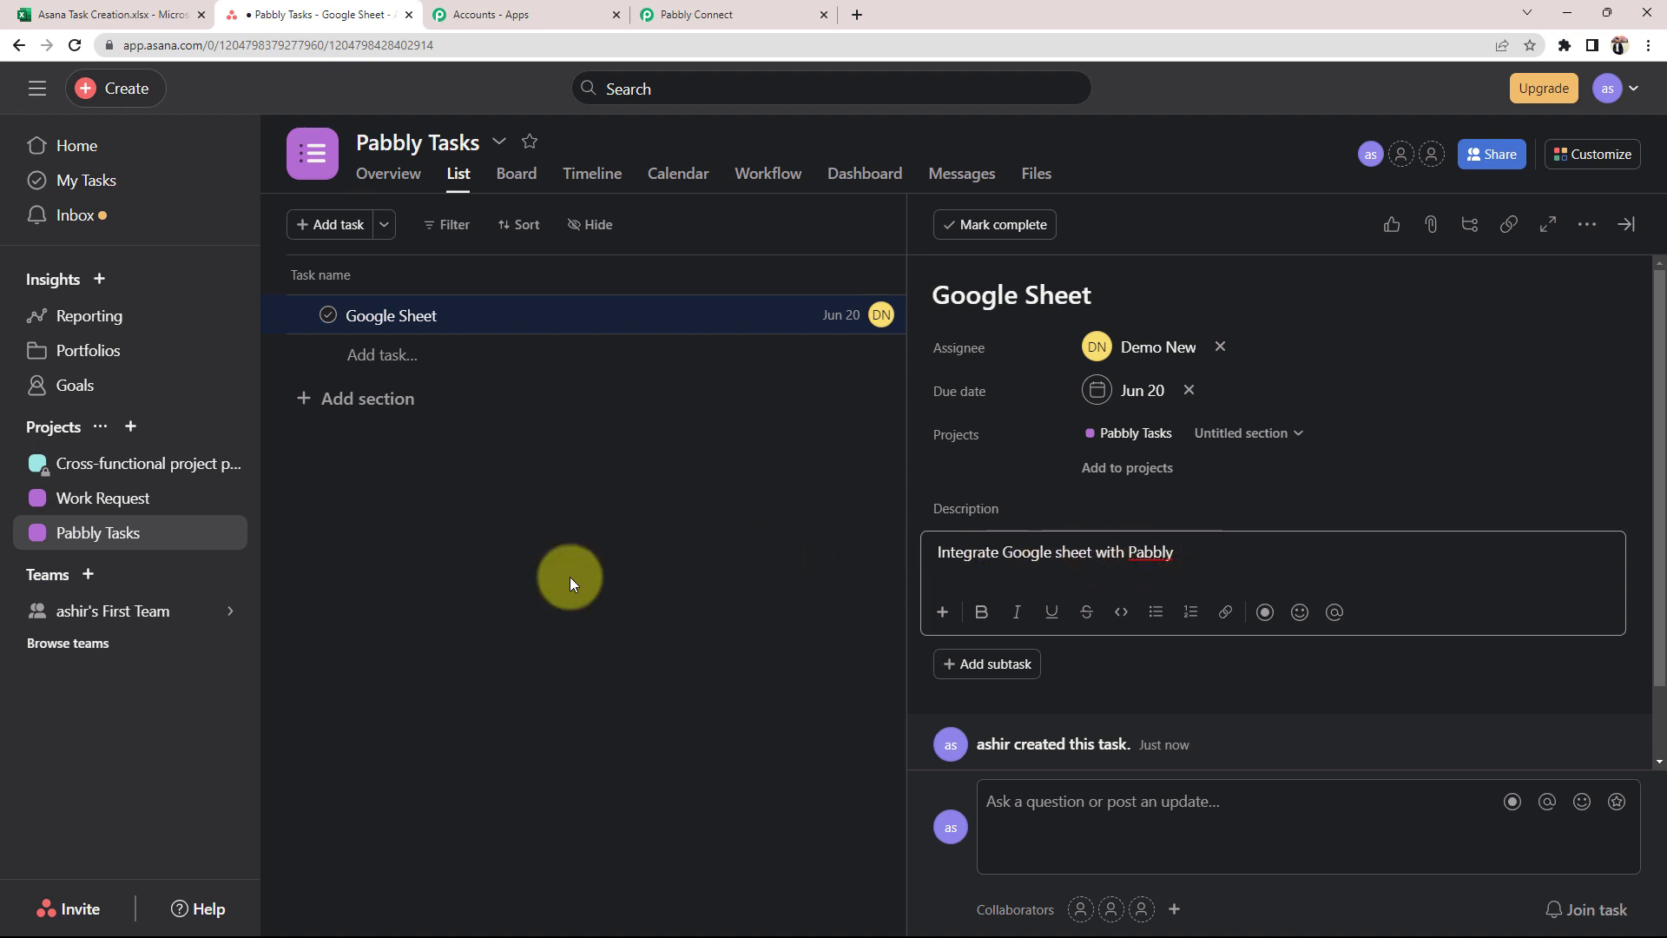
left_click(569, 577)
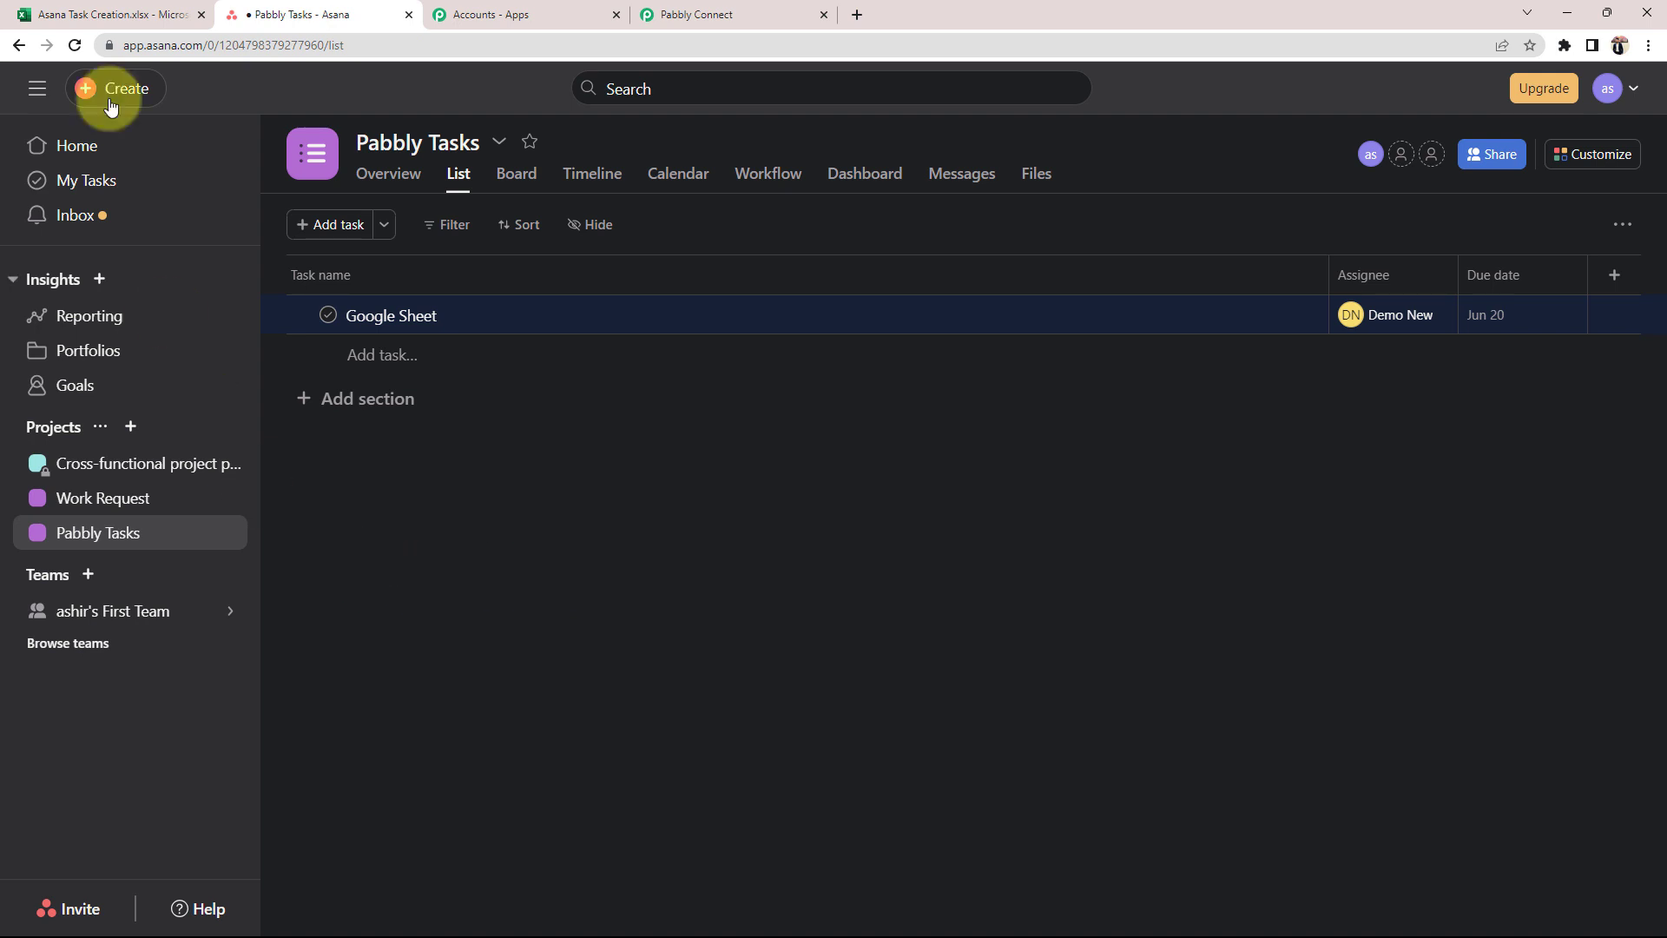
left_click(104, 14)
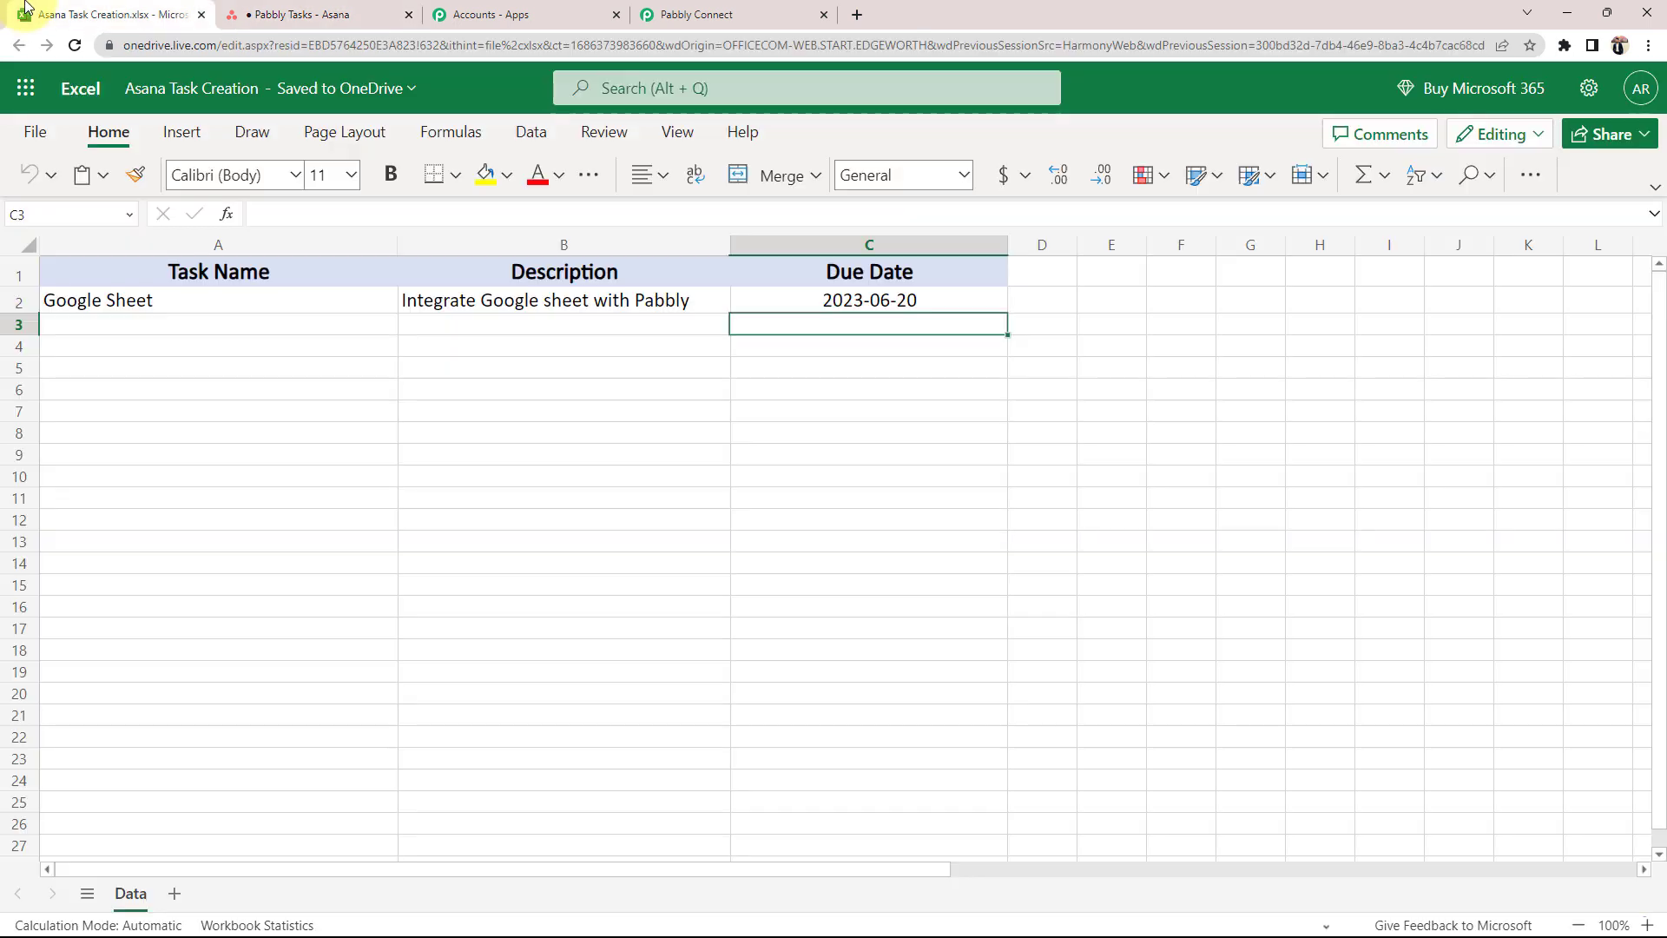
- Leave the Excel sheet unchanged and return to the Asana Pabbly Tasks list
double_click(80, 326)
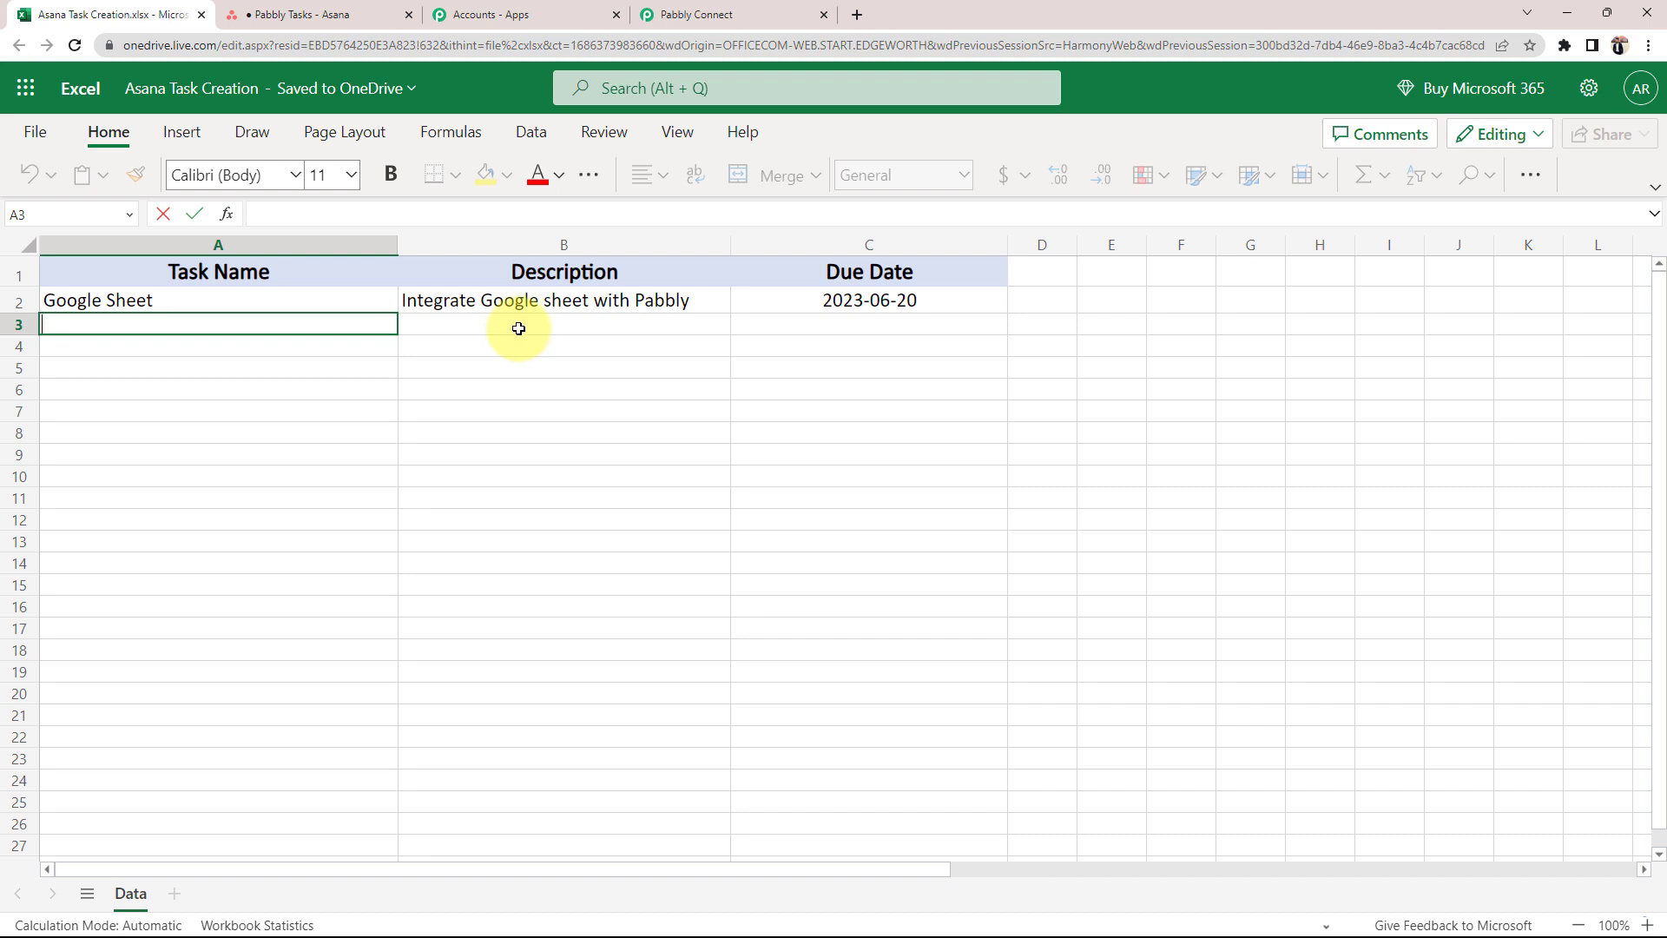
left_click(823, 344)
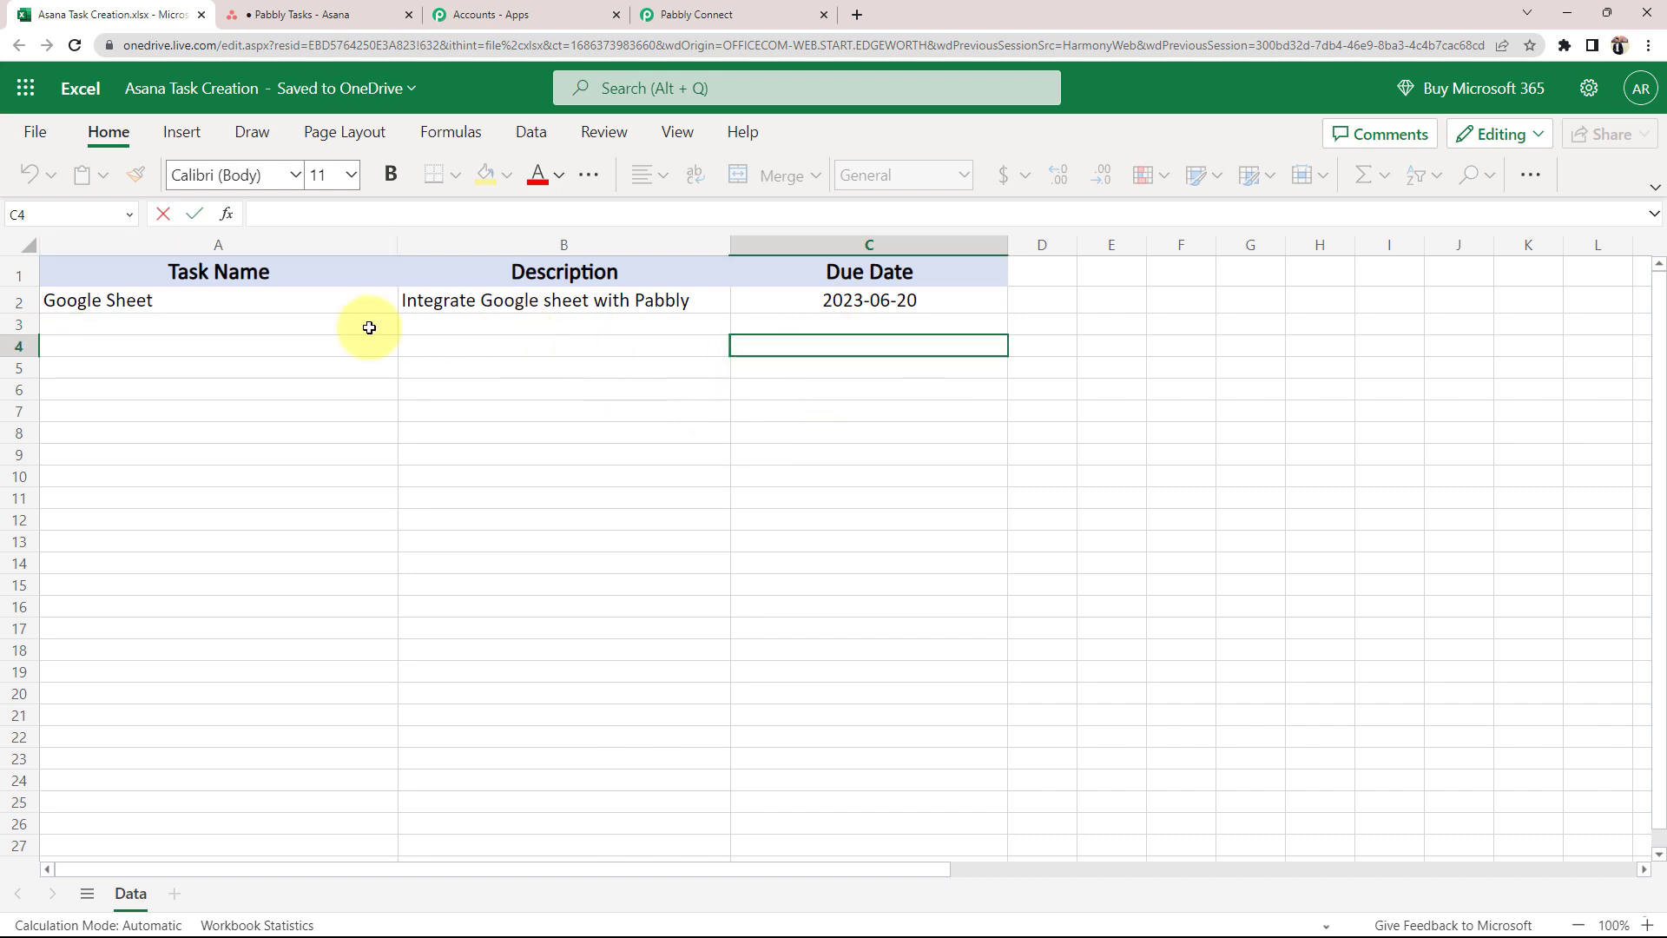
left_click(170, 321)
left_click(364, 14)
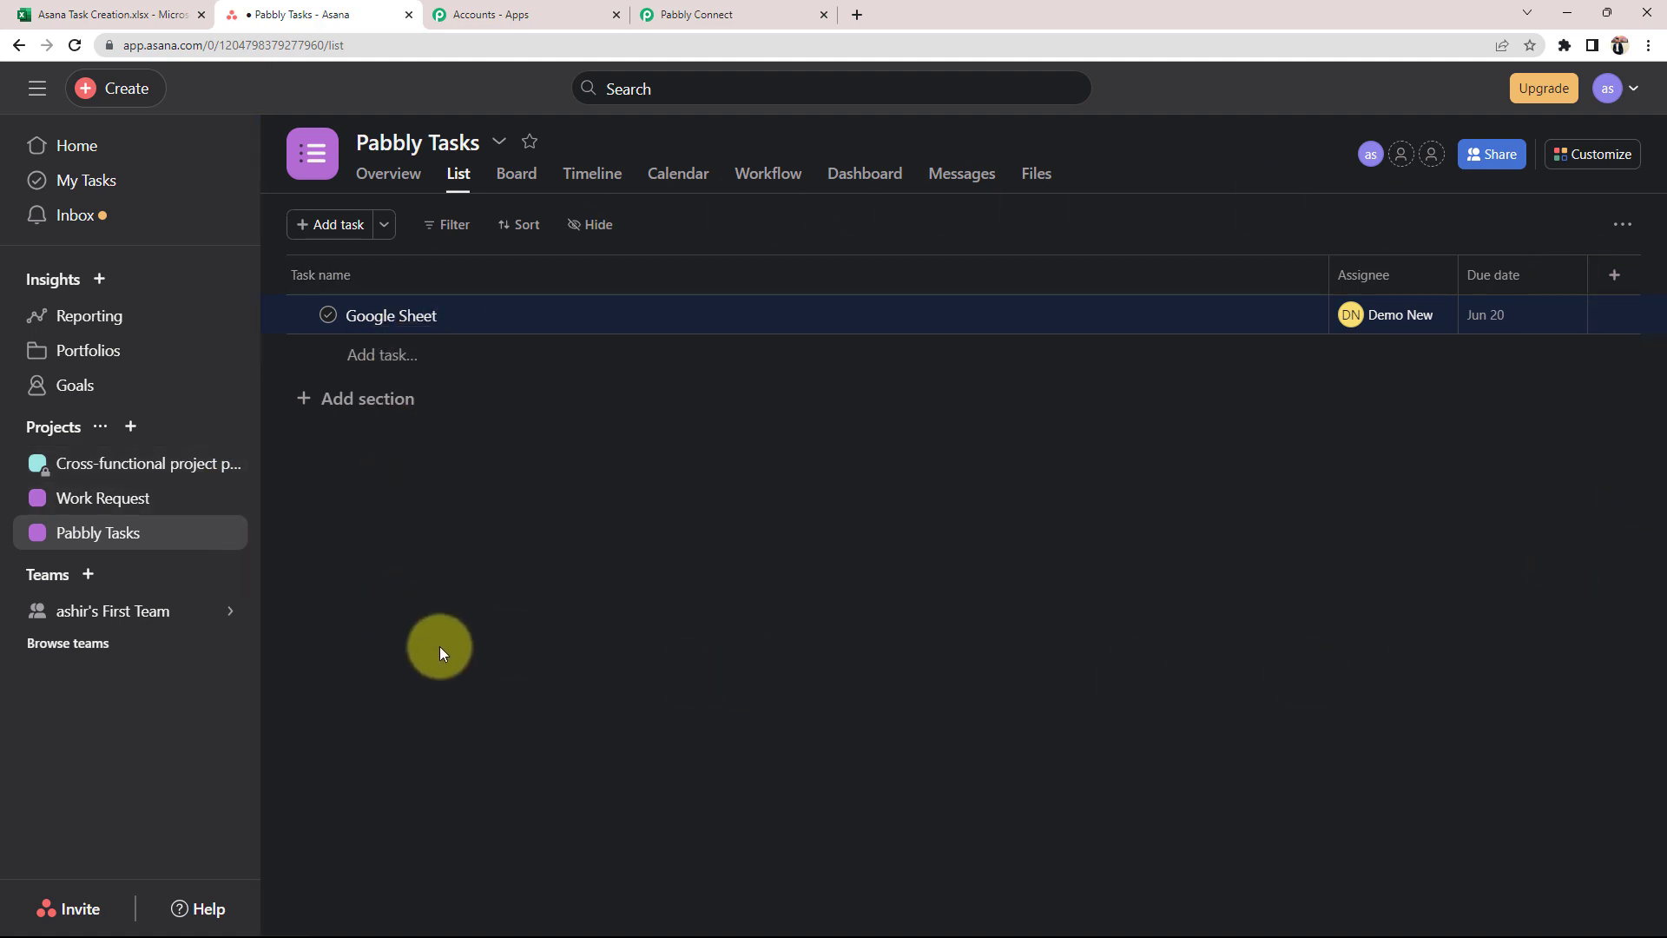
- Collapse the Microsoft Excel new-row trigger to show it alongside the Asana create-task step
left_click(686, 15)
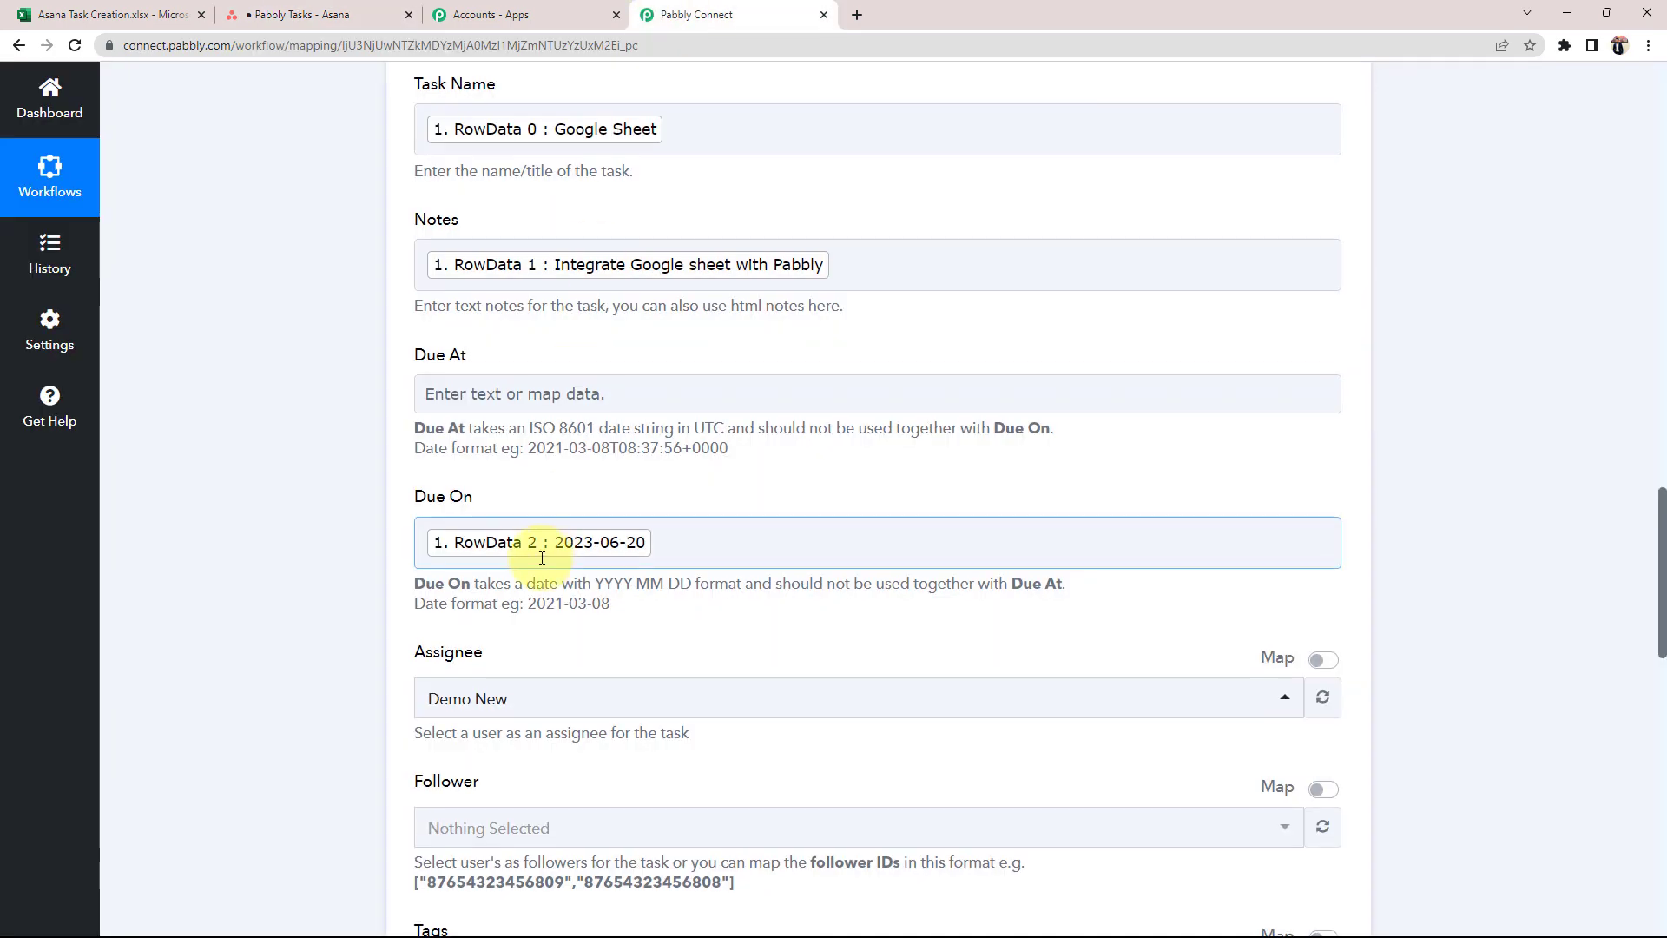
scroll(547, 555, "up", 10)
scroll(789, 502, "up", 2)
scroll(789, 503, "up", 2)
scroll(790, 500, "up", 10)
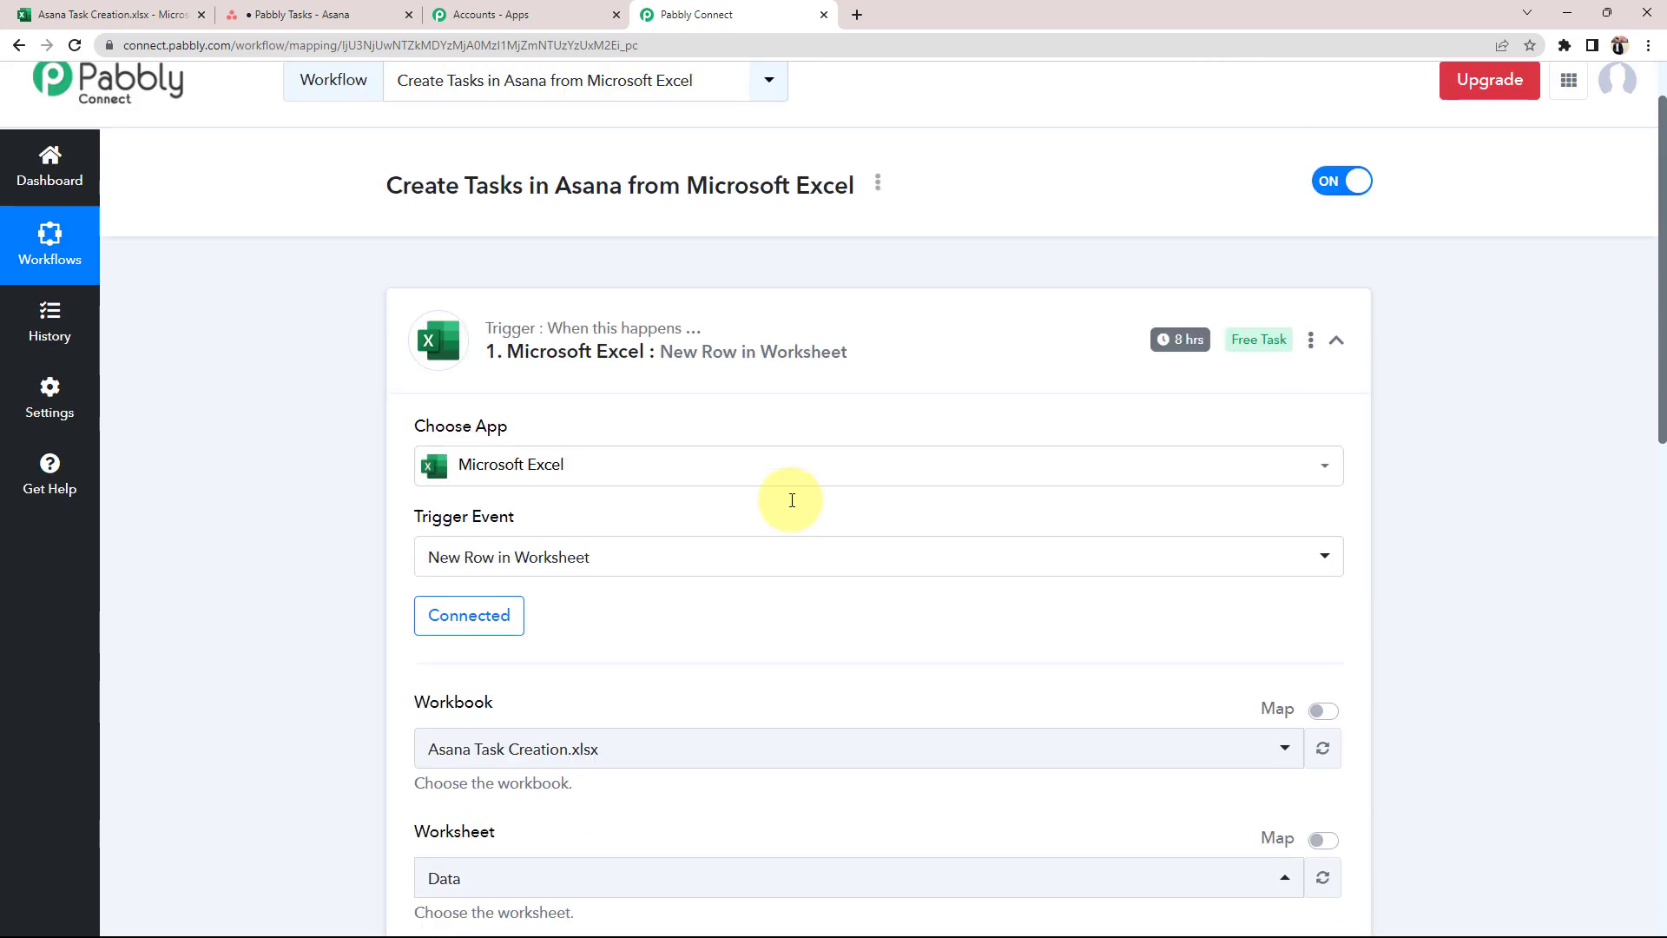
scroll(868, 477, "up", 2)
left_click(1002, 453)
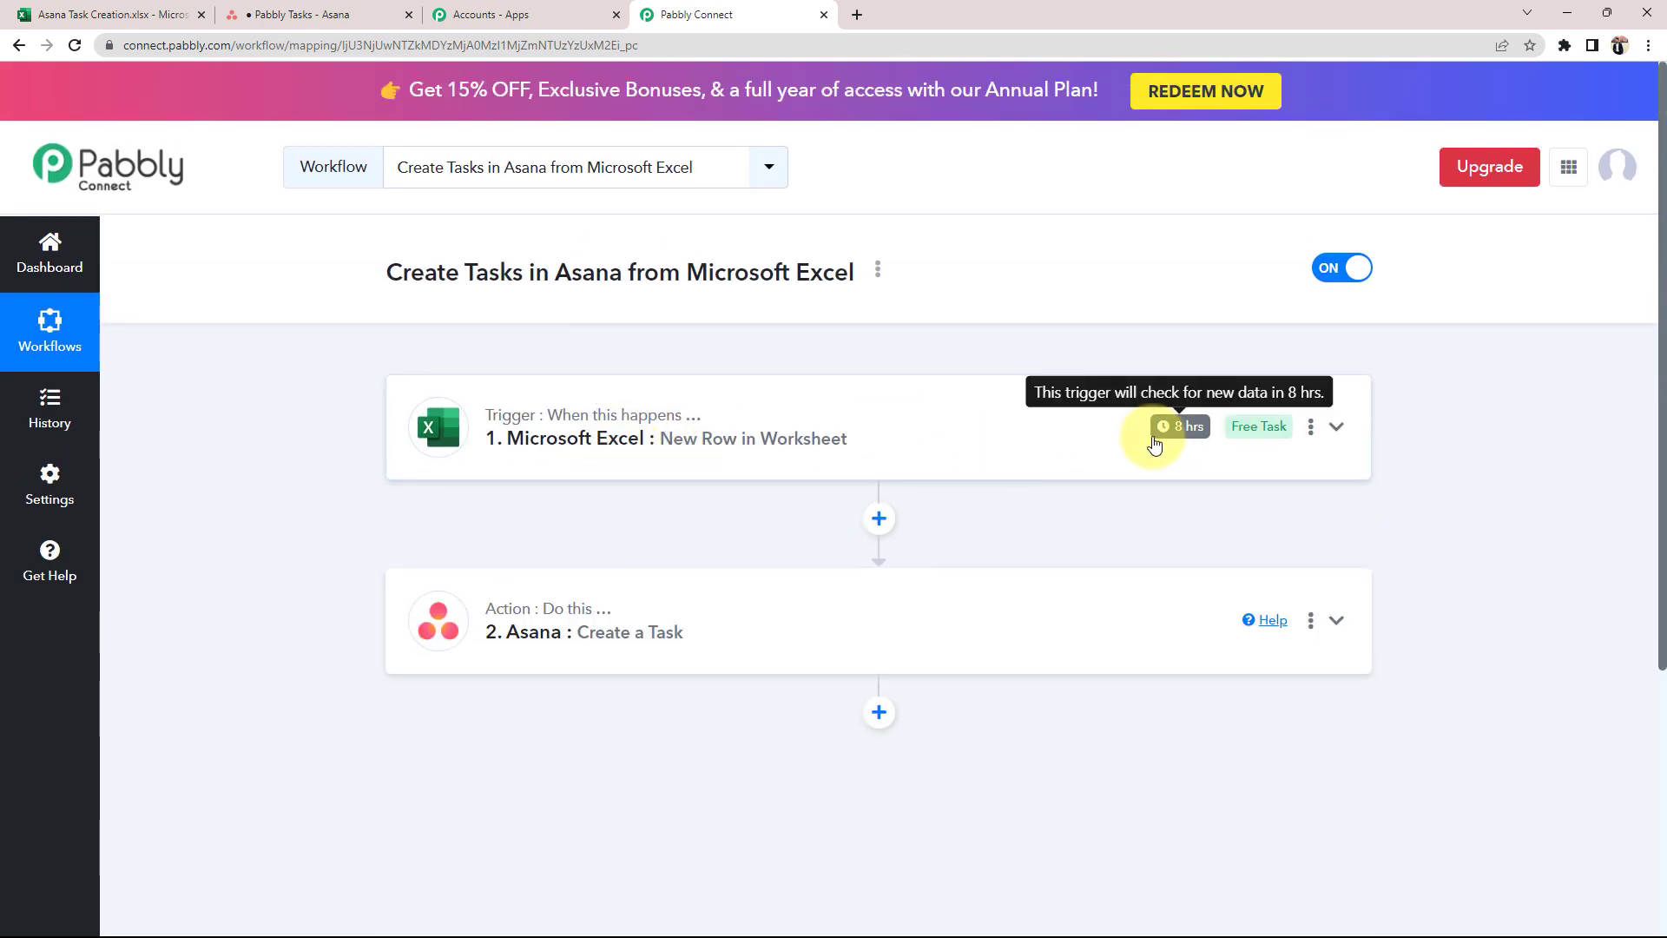